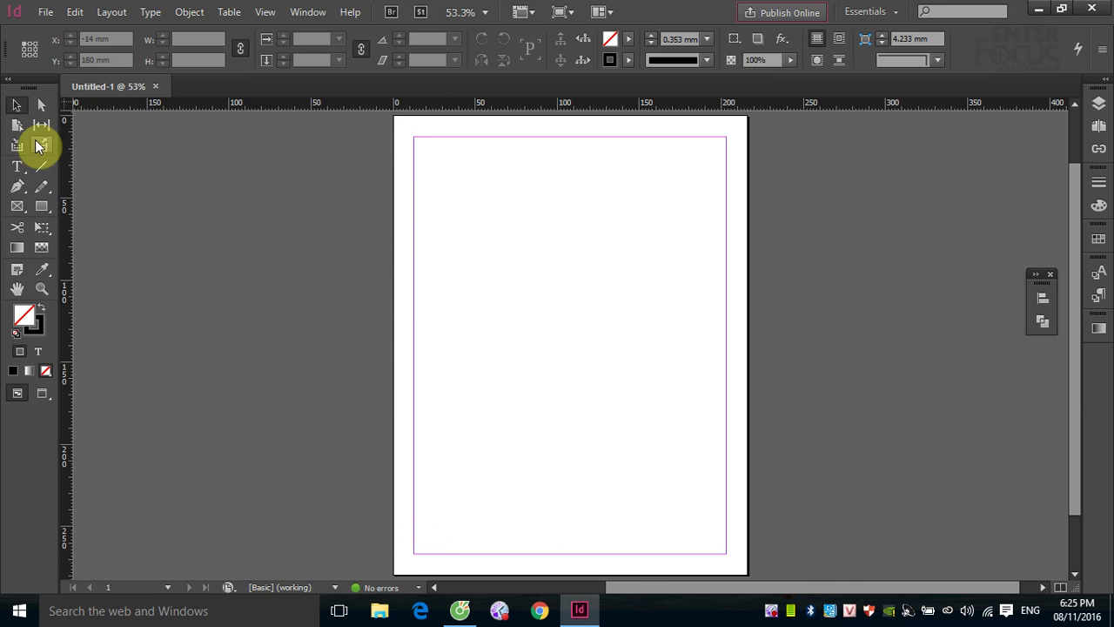
- Draw a text frame about 152 mm wide and 51 mm high near the page's upper margin
{"action": "left_click", "coordinate": [17, 167]}
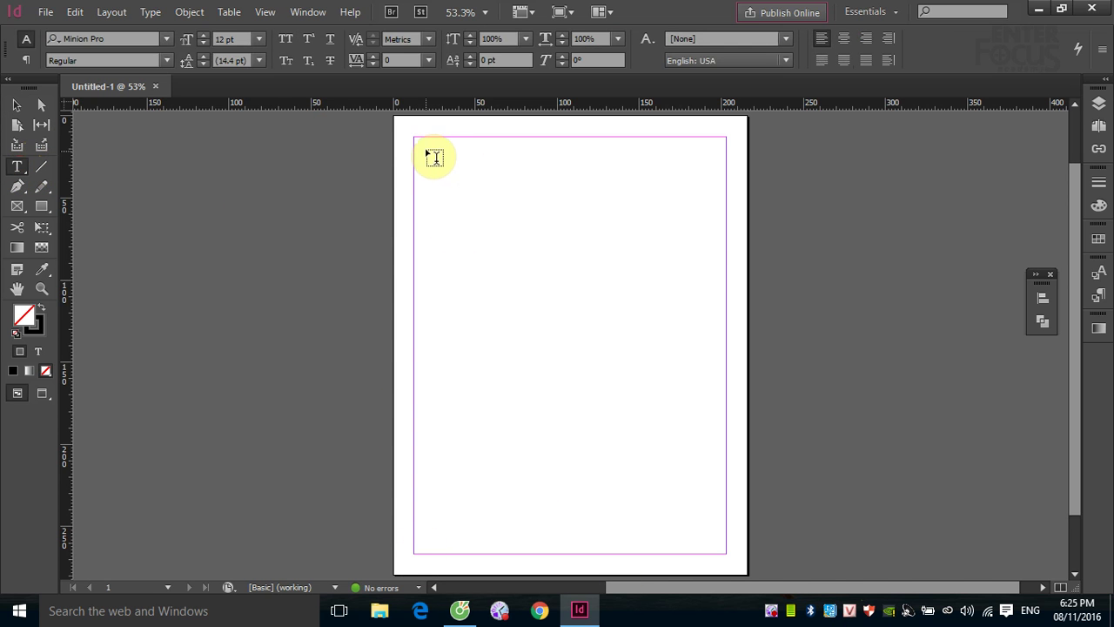
{"action": "left_click_drag", "start_coordinate": [423, 141], "coordinate": [672, 226]}
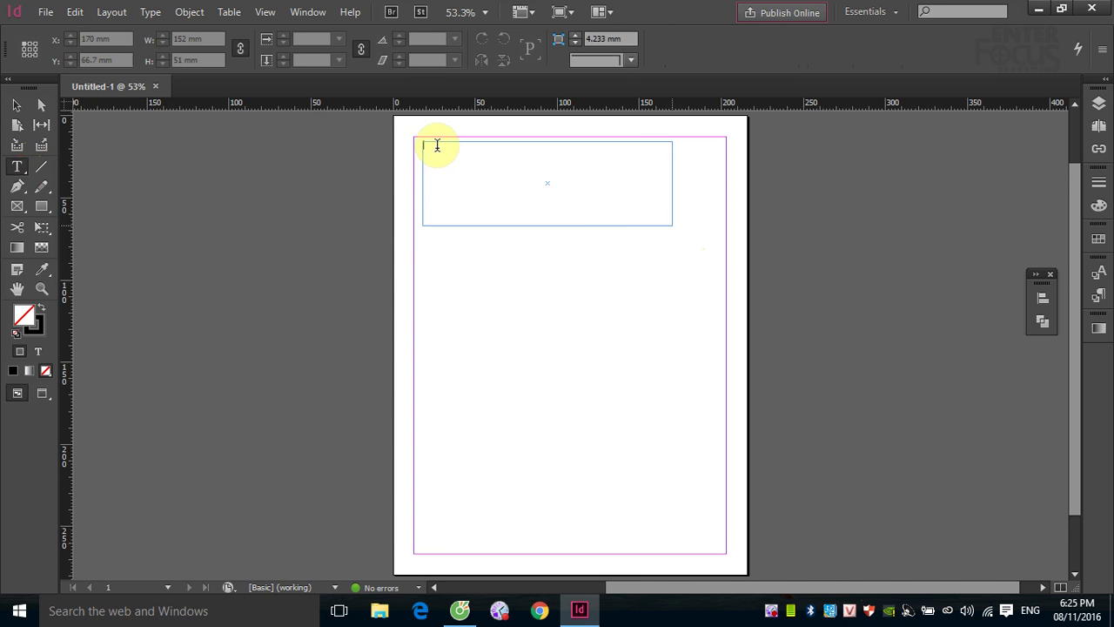
{"action": "left_click_drag", "start_coordinate": [405, 132], "coordinate": [732, 284]}
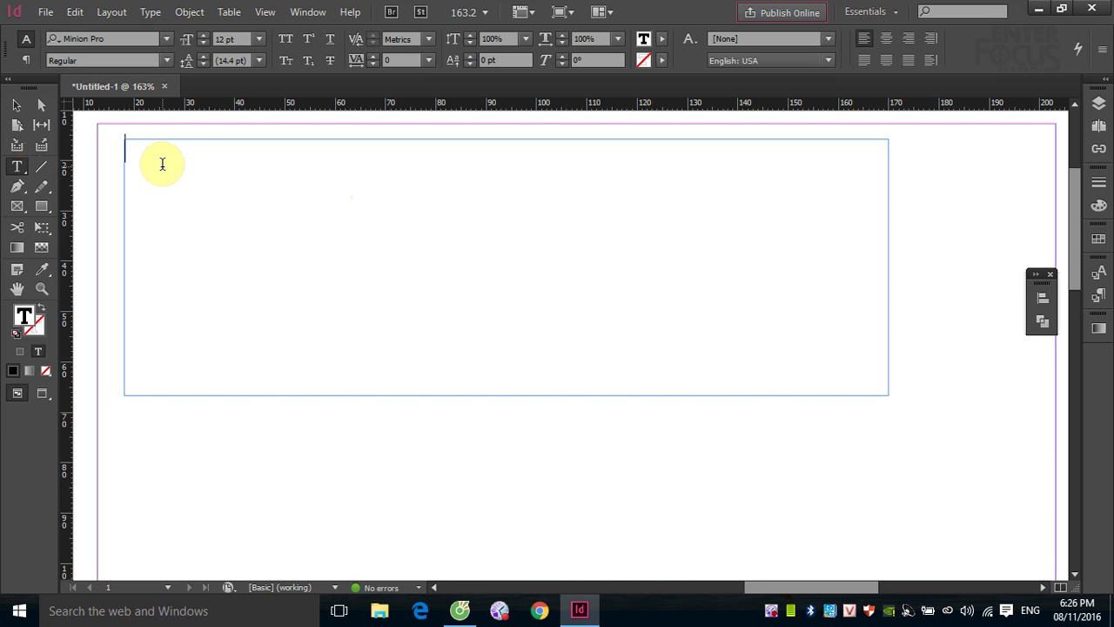
- Enter the text "Van de ve phong chu trong InDesign" in the new text frame
{"action": "type", "text": "Van"}
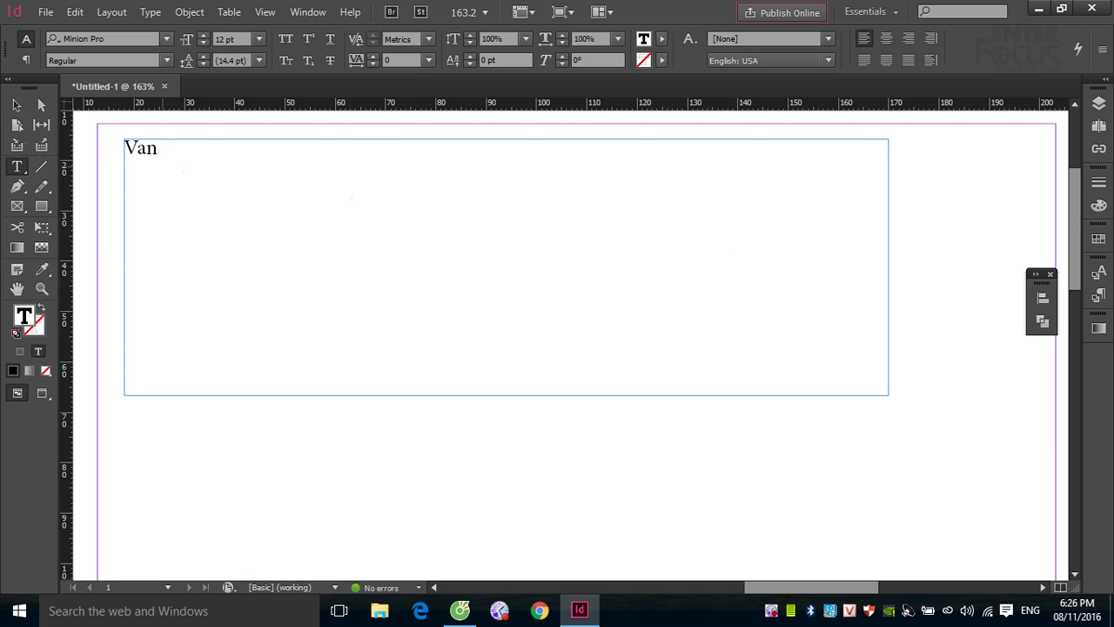
{"action": "key", "text": "BackSpace"}
{"action": "key", "text": "BackSpace"}
{"action": "type", "text": "an de ve phon"}
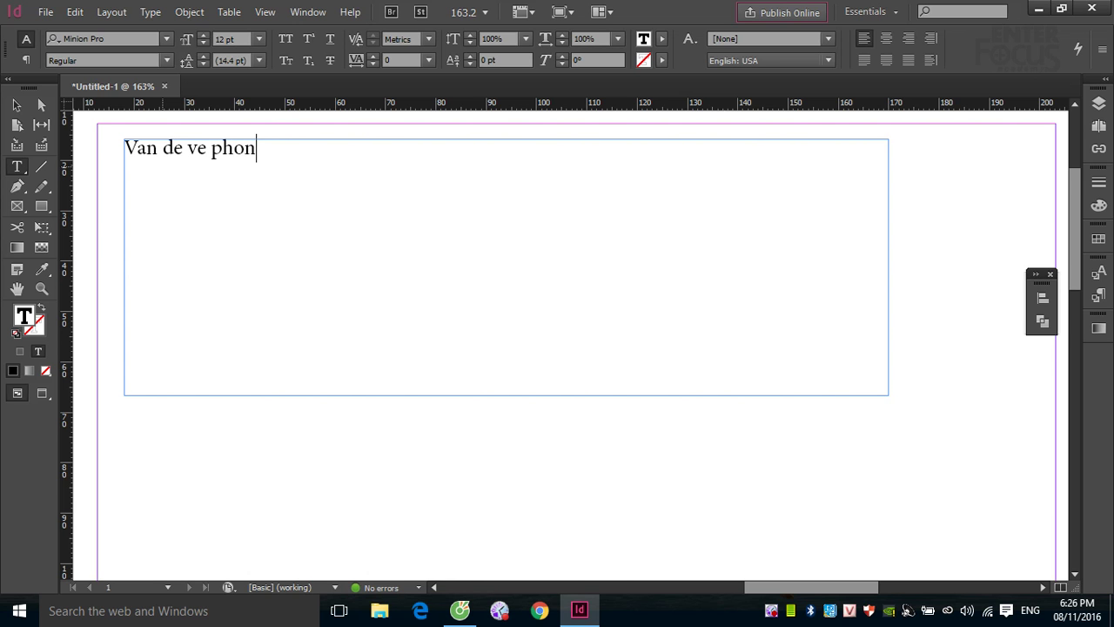
{"action": "type", "text": "g chu tro"}
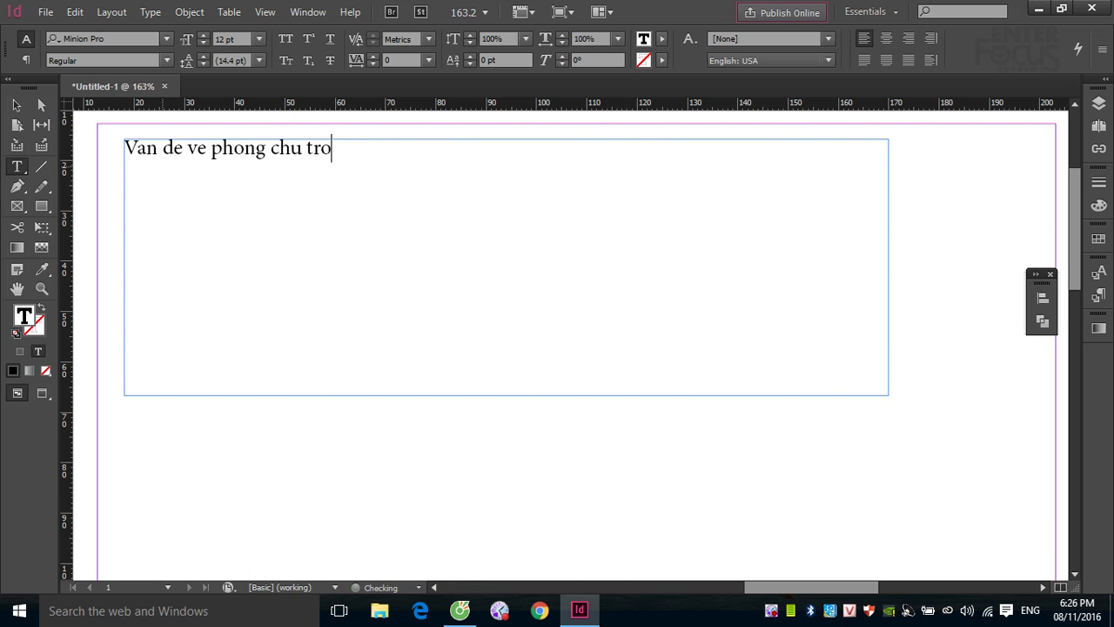
{"action": "type", "text": "ng InDesign"}
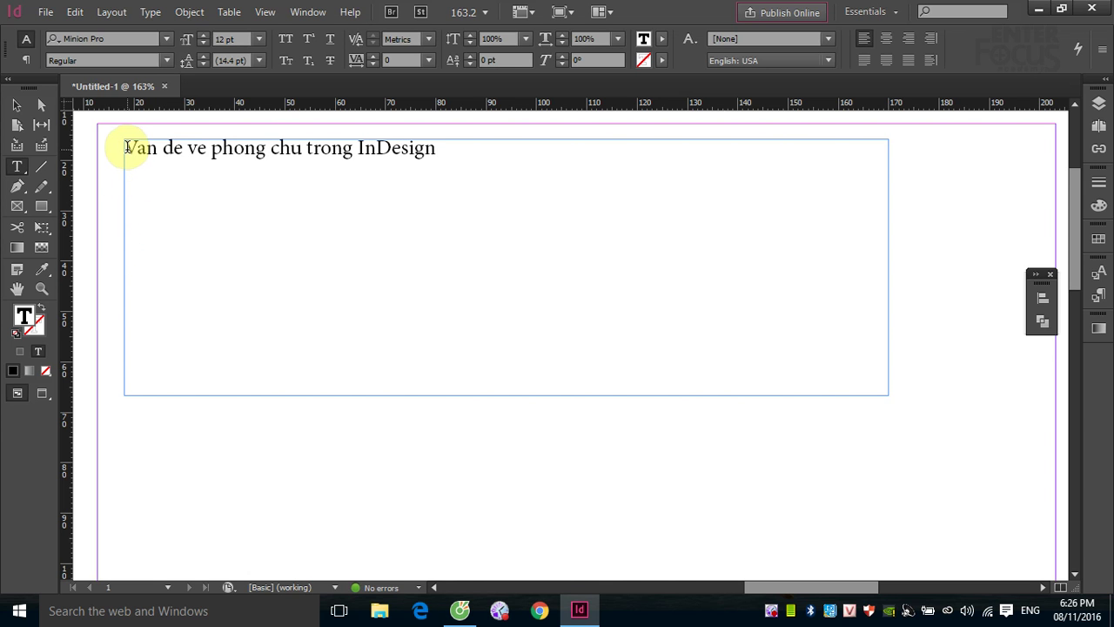
- Enlarge the text of the whole frame to 26 pt
{"action": "left_click", "coordinate": [16, 104]}
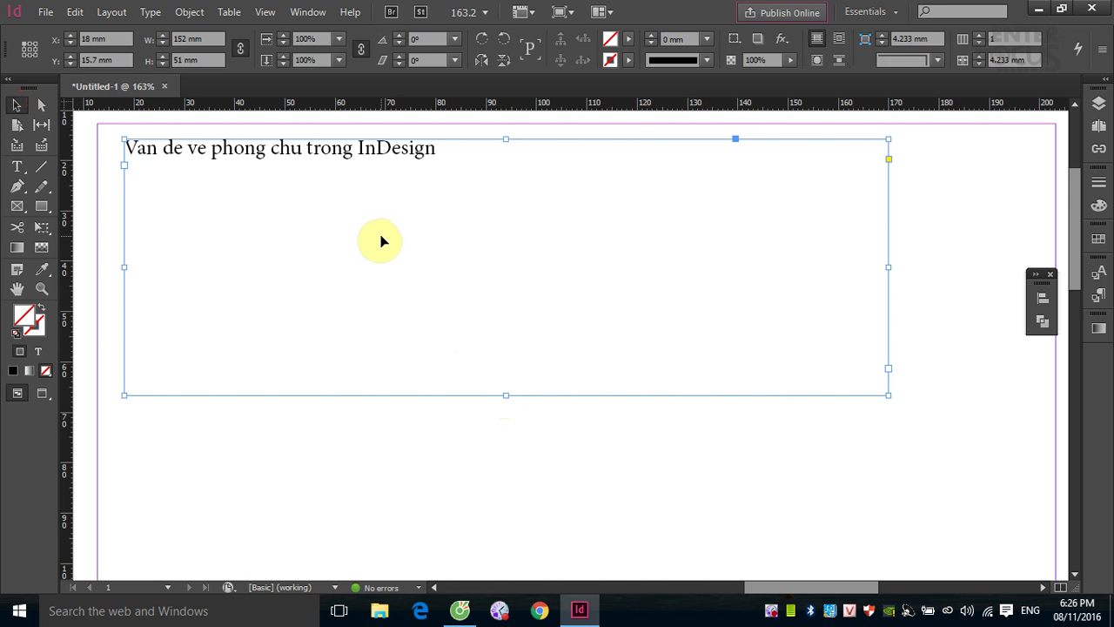
{"action": "key", "text": "ctrl+shift+period"}
{"action": "key", "text": "ctrl+shift+period"}
{"action": "key", "text": "ctrl+shift+period"}
{"action": "key", "text": "ctrl+shift+period"}
{"action": "key", "text": "ctrl+shift+period"}
{"action": "key", "text": "ctrl+shift+period"}
{"action": "key", "text": "ctrl+shift+period"}
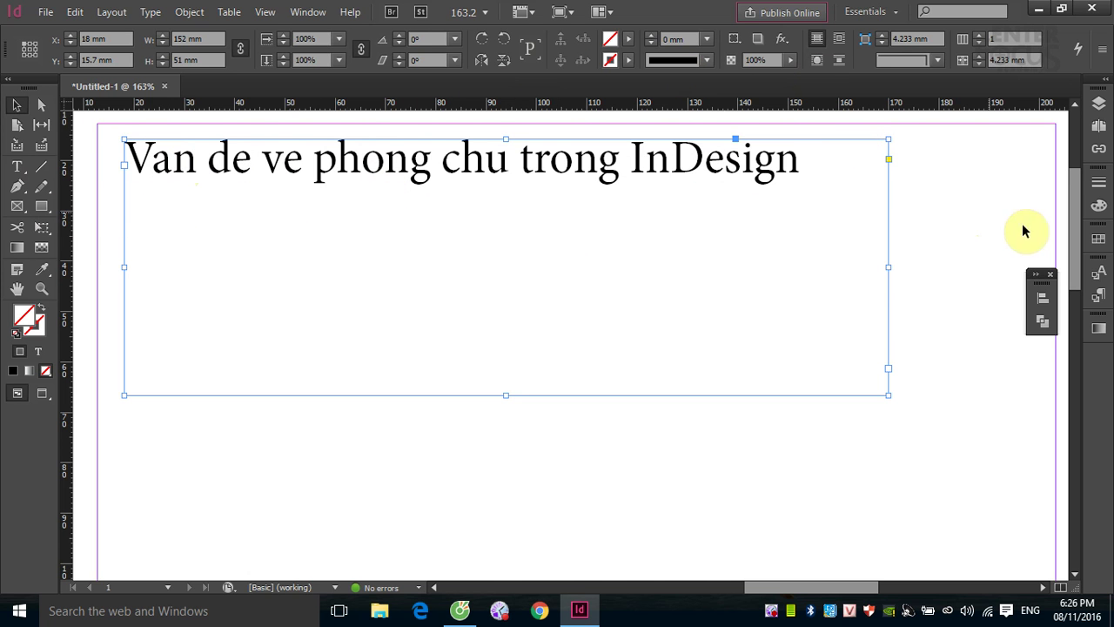
- Change the font of the whole text line to Alpaca Solidify
{"action": "left_click", "coordinate": [16, 167]}
{"action": "left_click", "coordinate": [187, 162]}
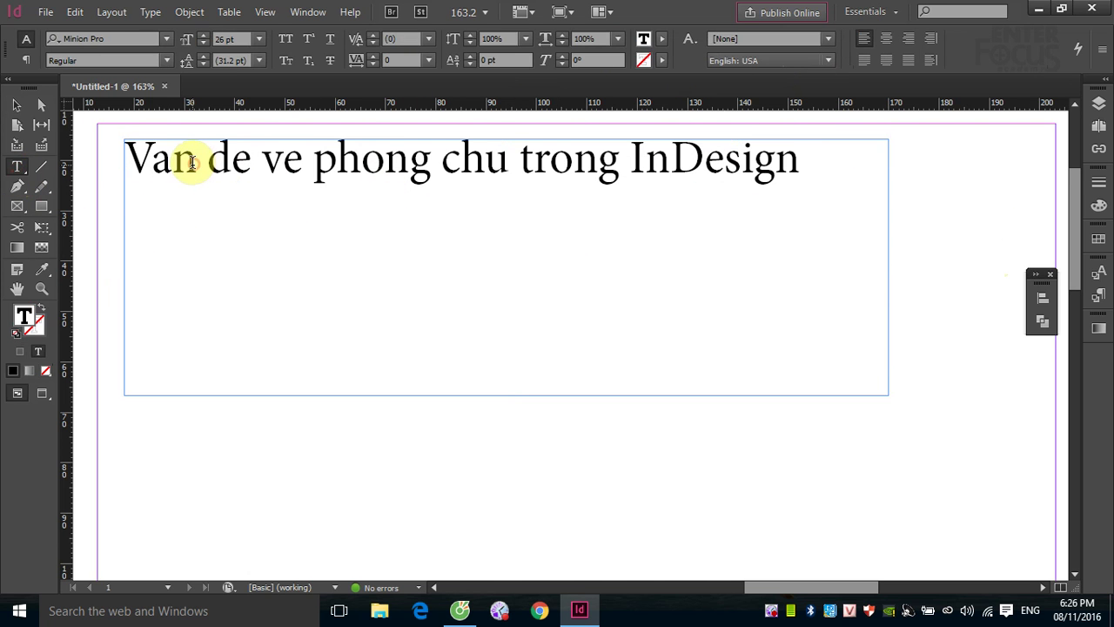
{"action": "triple_click", "coordinate": [199, 172]}
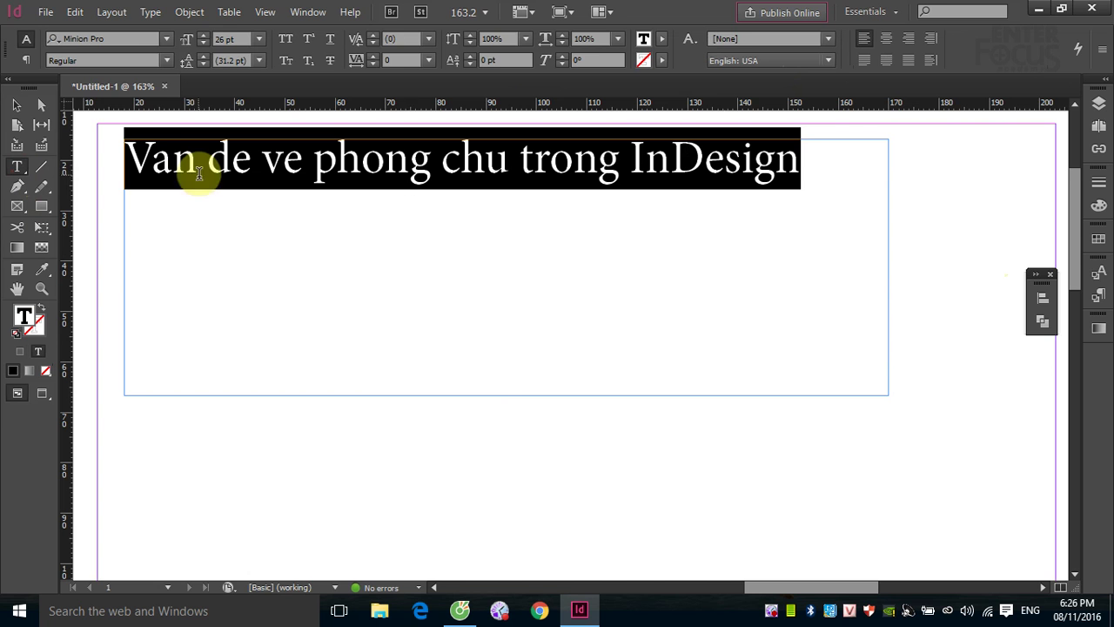
{"action": "left_click", "coordinate": [166, 38]}
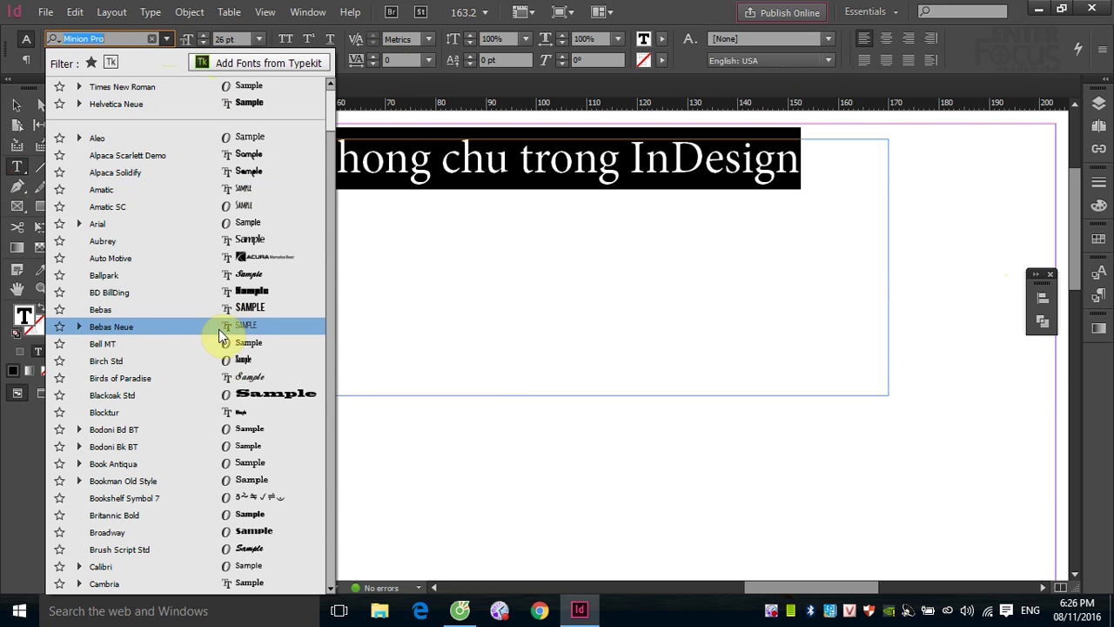
{"action": "left_click", "coordinate": [249, 173]}
- Shorten the text frame to about 15 mm high and place a copy directly below it at about Y 36.5 mm
{"action": "left_click", "coordinate": [15, 104]}
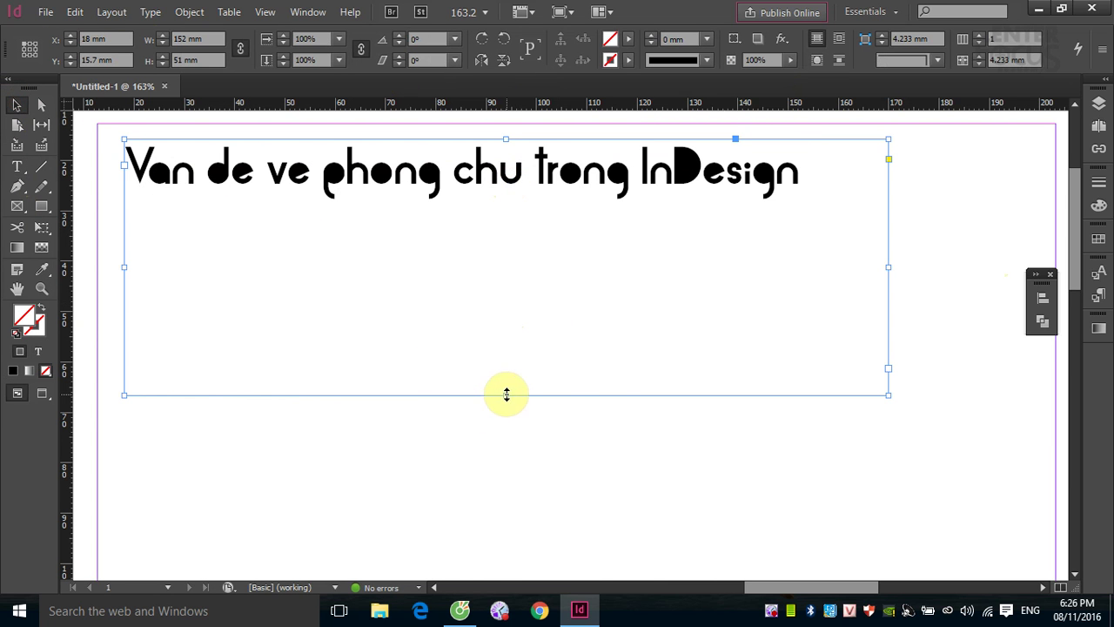
{"action": "left_click_drag", "start_coordinate": [507, 394], "coordinate": [510, 214]}
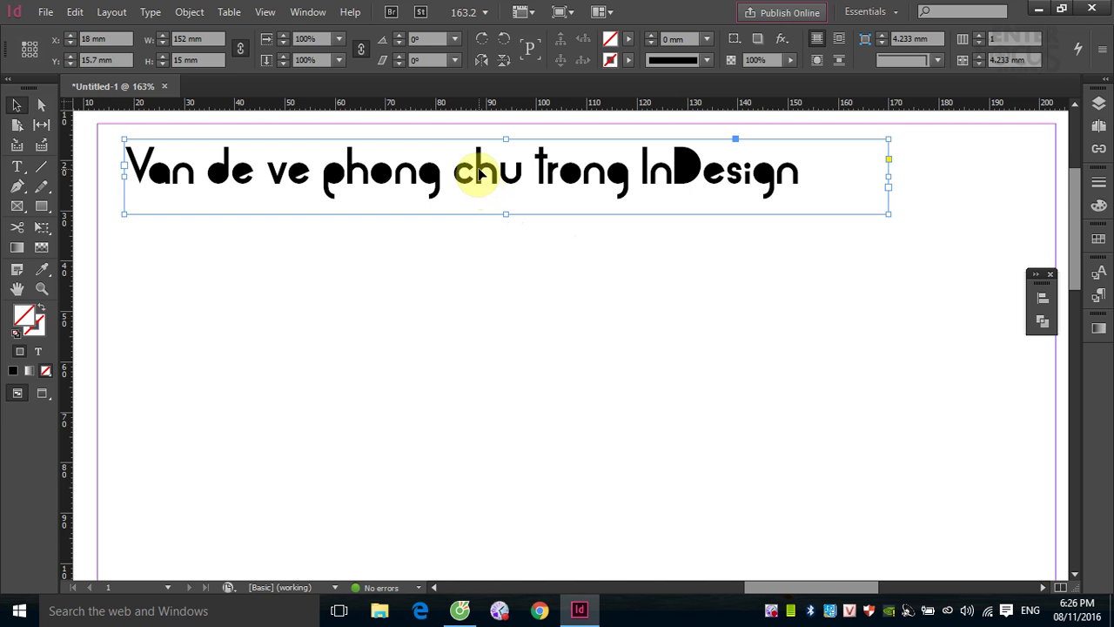
{"action": "left_click_drag", "start_coordinate": [478, 174], "coordinate": [473, 279]}
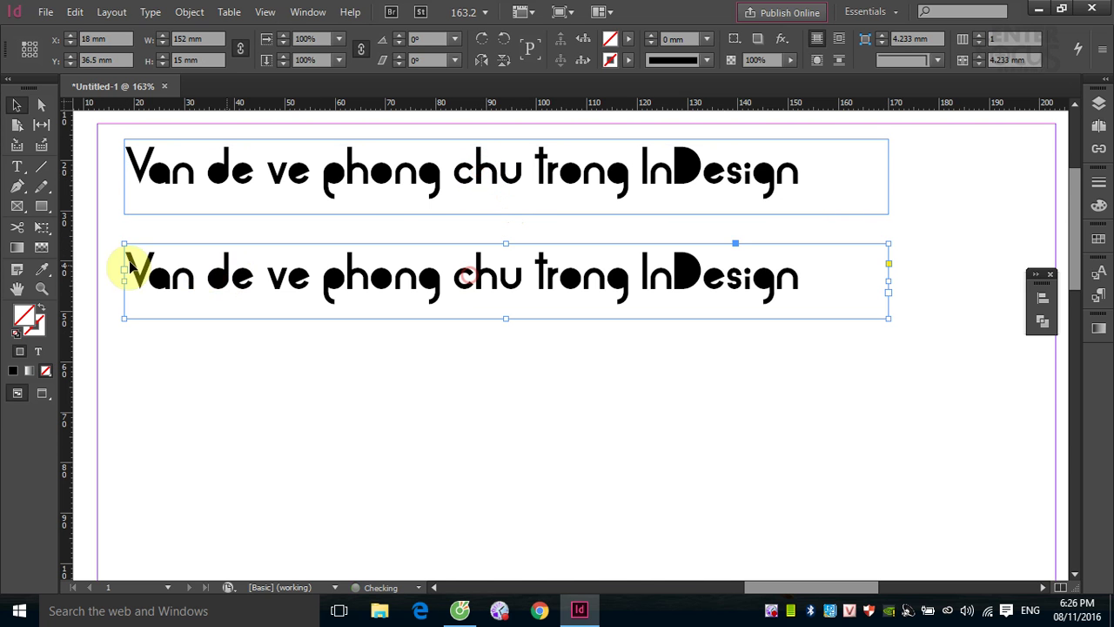
- Change the font of the copied text line to BD BillDing
{"action": "left_click", "coordinate": [17, 167]}
{"action": "left_click", "coordinate": [230, 273]}
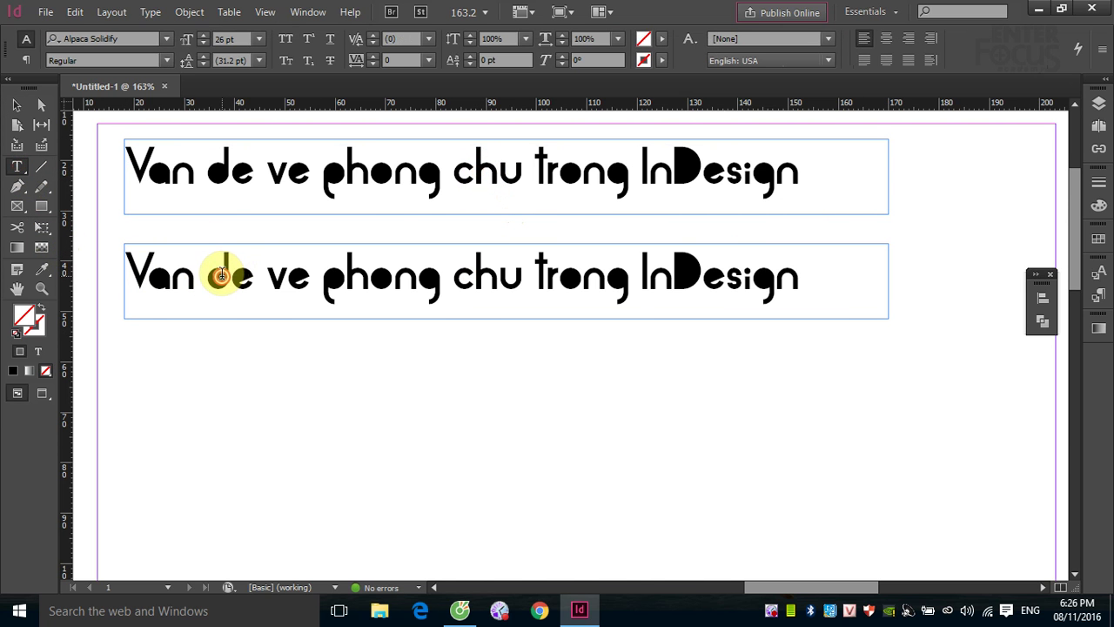
{"action": "triple_click", "coordinate": [162, 273]}
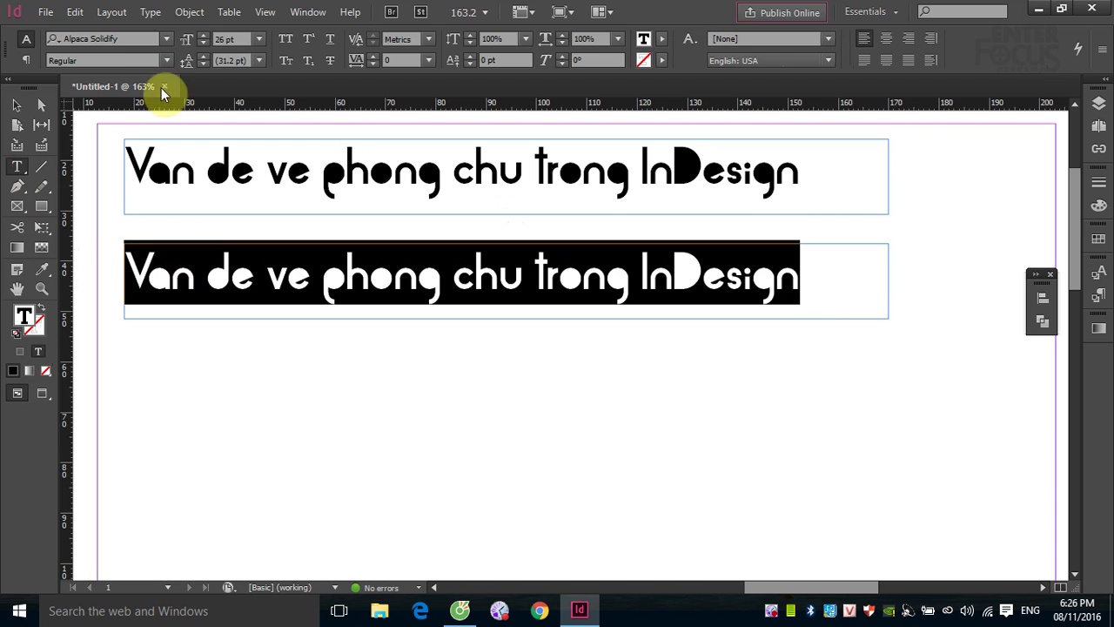
{"action": "left_click", "coordinate": [166, 39]}
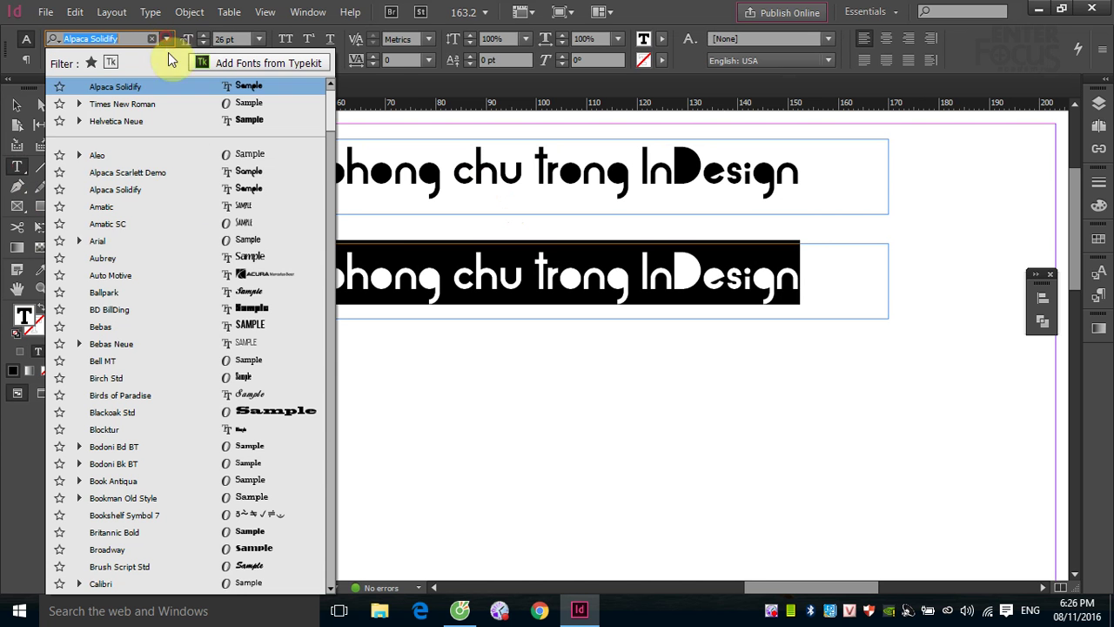
{"action": "left_click", "coordinate": [251, 311]}
{"action": "key", "text": "Escape"}
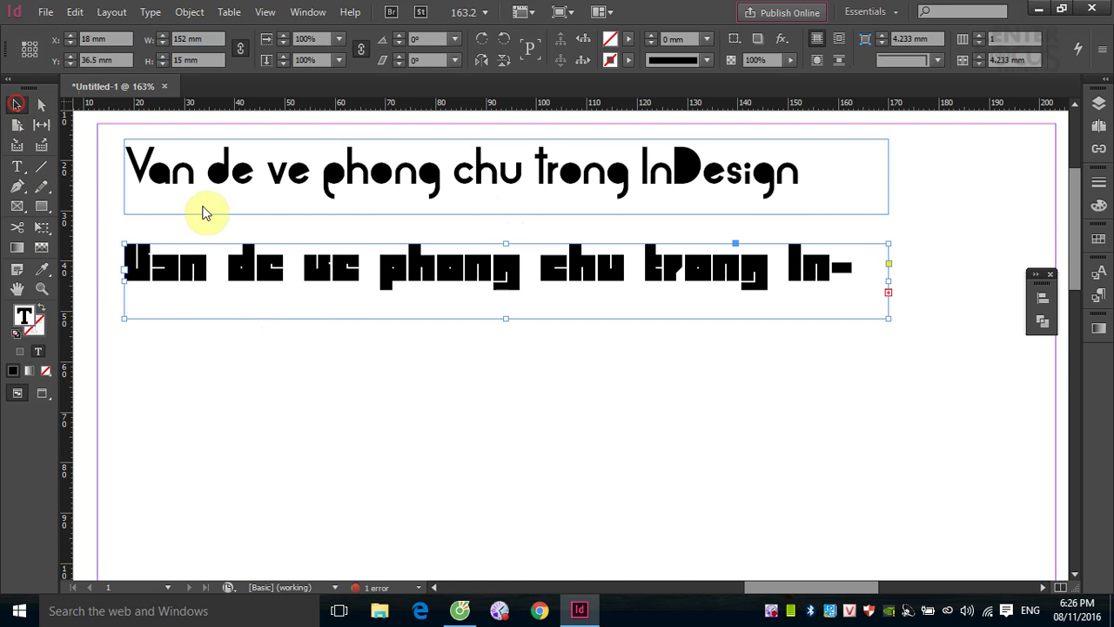
- Duplicate the BD BillDing frame below itself at about Y 57.3 mm and set the copy's font to Birds of Paradise
{"action": "left_click_drag", "start_coordinate": [448, 281], "coordinate": [451, 384]}
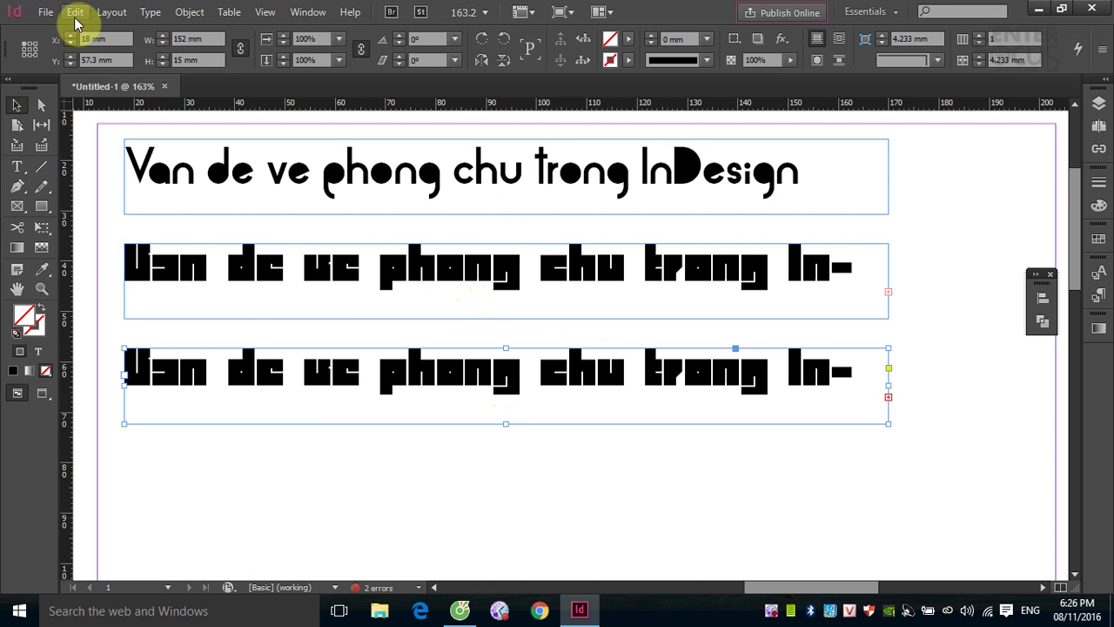
{"action": "left_click", "coordinate": [17, 167]}
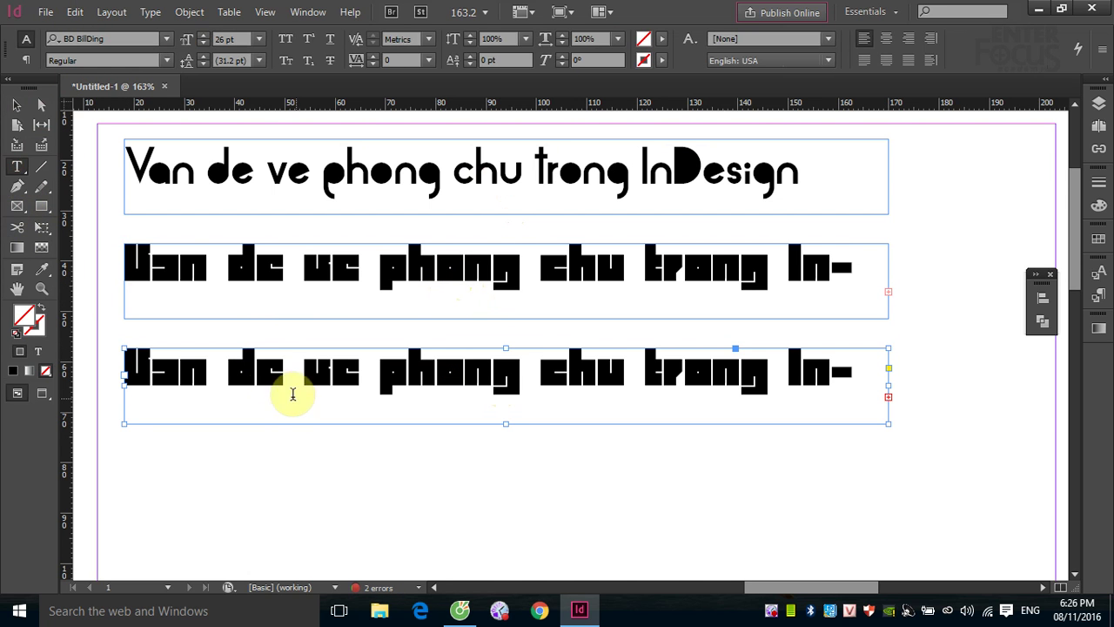
{"action": "left_click", "coordinate": [271, 374]}
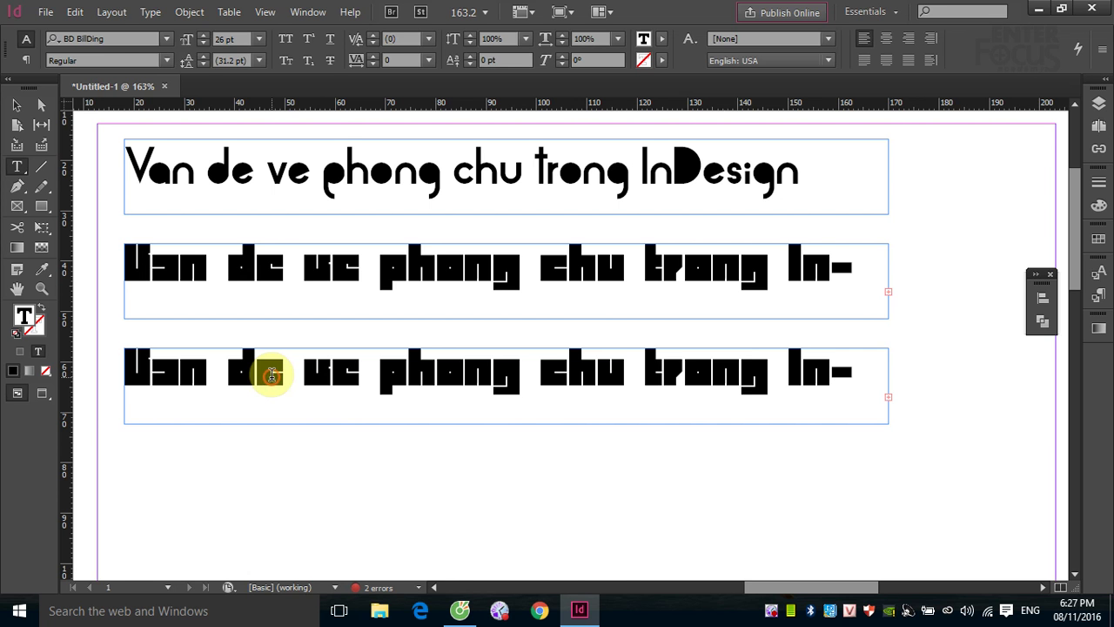
{"action": "key", "text": "ctrl+a"}
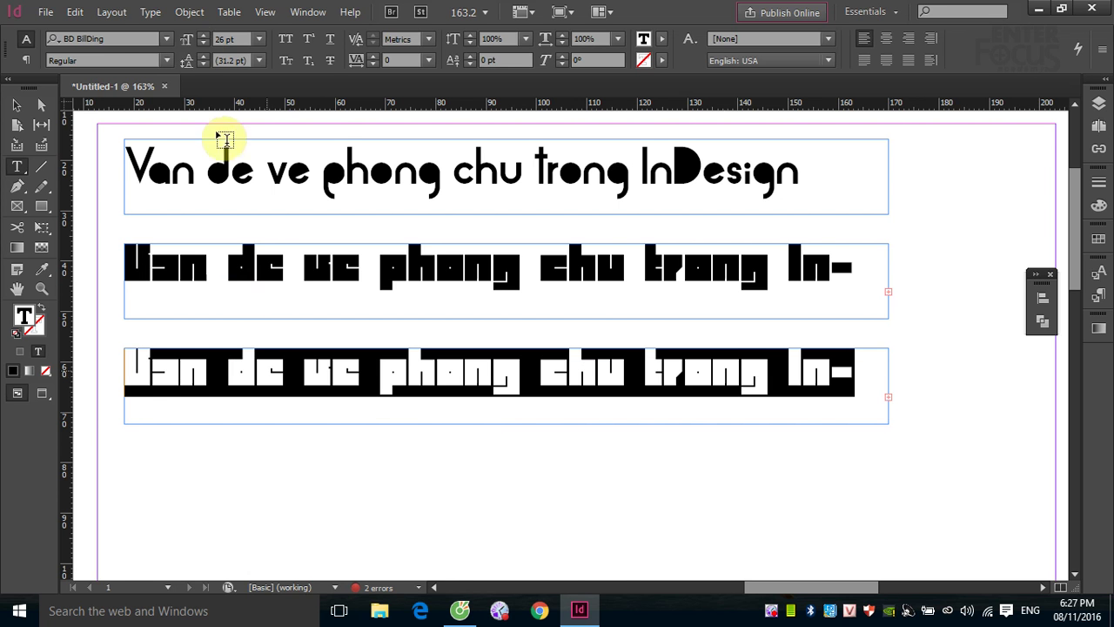
{"action": "left_click", "coordinate": [166, 38]}
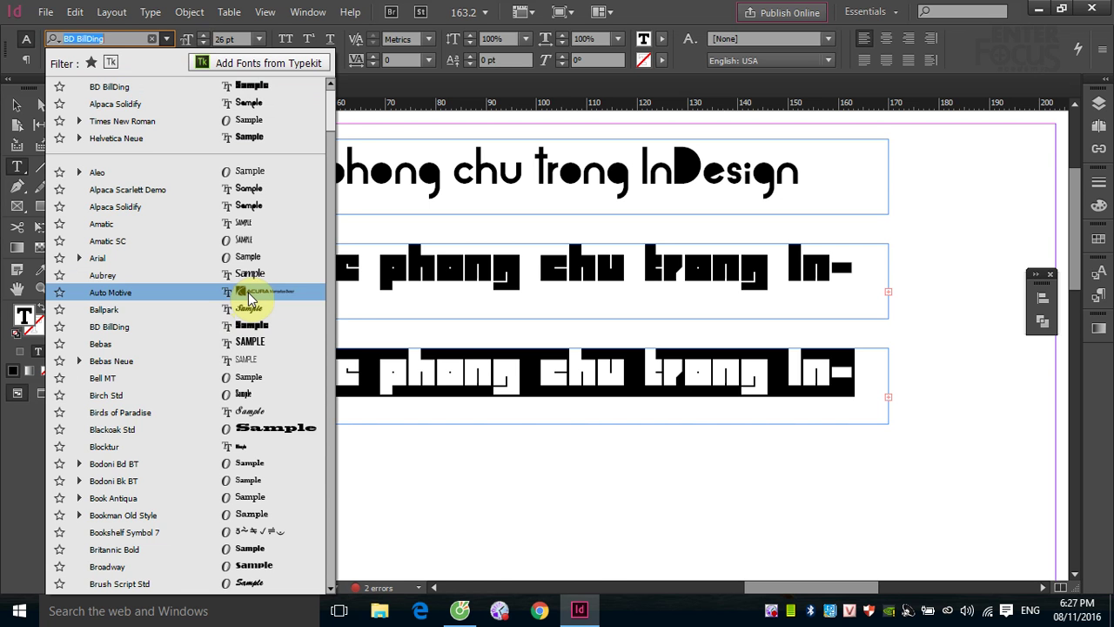
{"action": "left_click", "coordinate": [235, 412]}
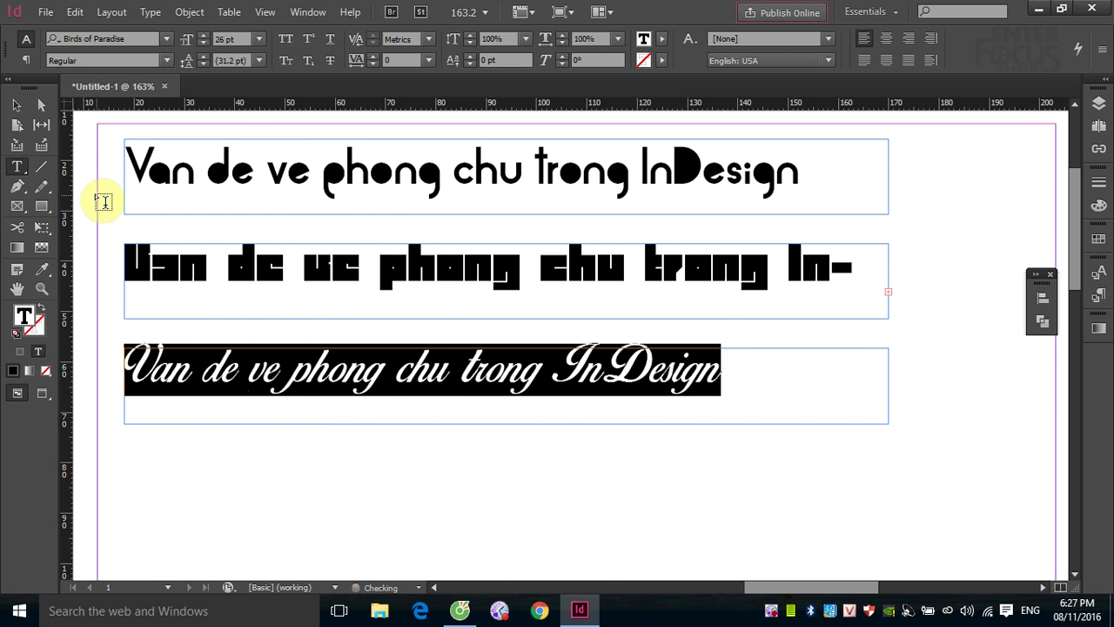
- Duplicate the Birds of Paradise frame below itself at about Y 74.7 mm and set the copy's font to Brush Script Std
{"action": "left_click", "coordinate": [17, 105]}
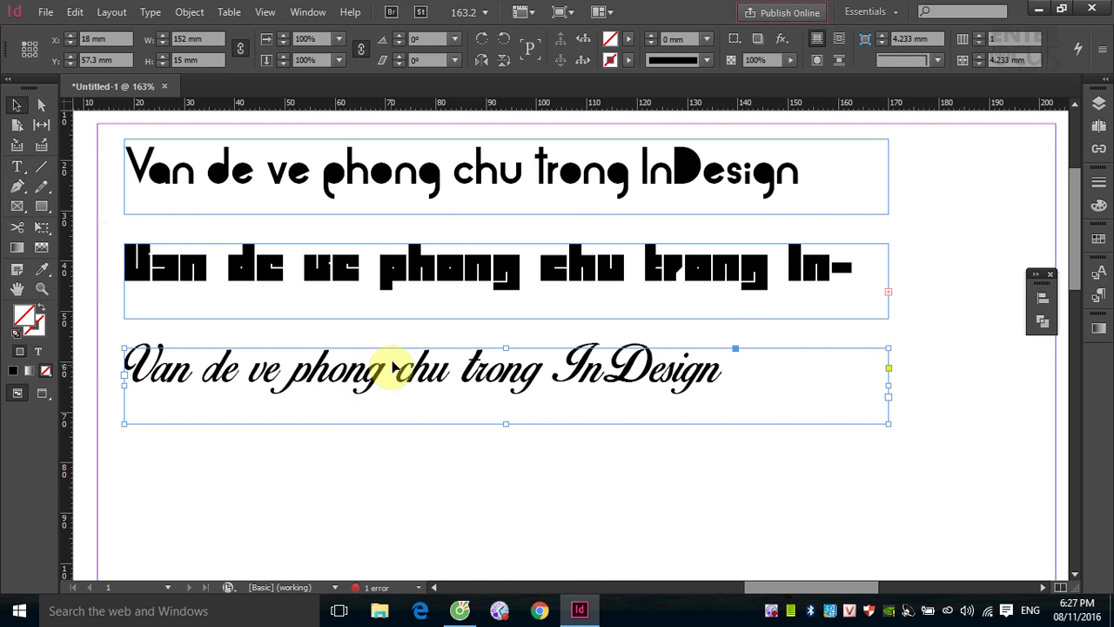
{"action": "left_click_drag", "start_coordinate": [406, 375], "coordinate": [415, 467]}
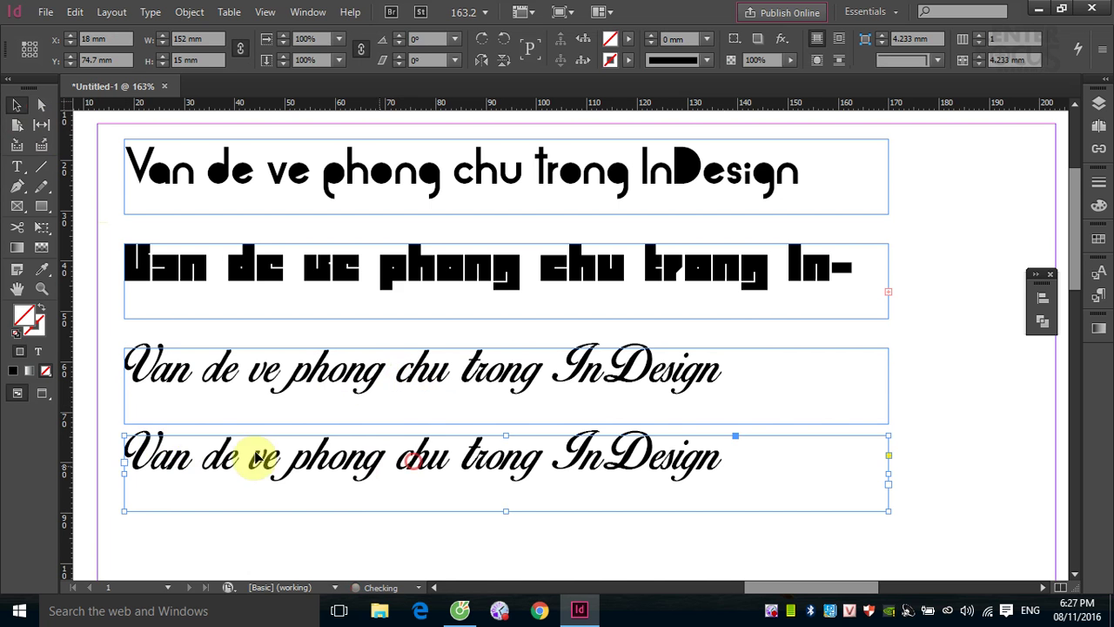
{"action": "left_click", "coordinate": [17, 167]}
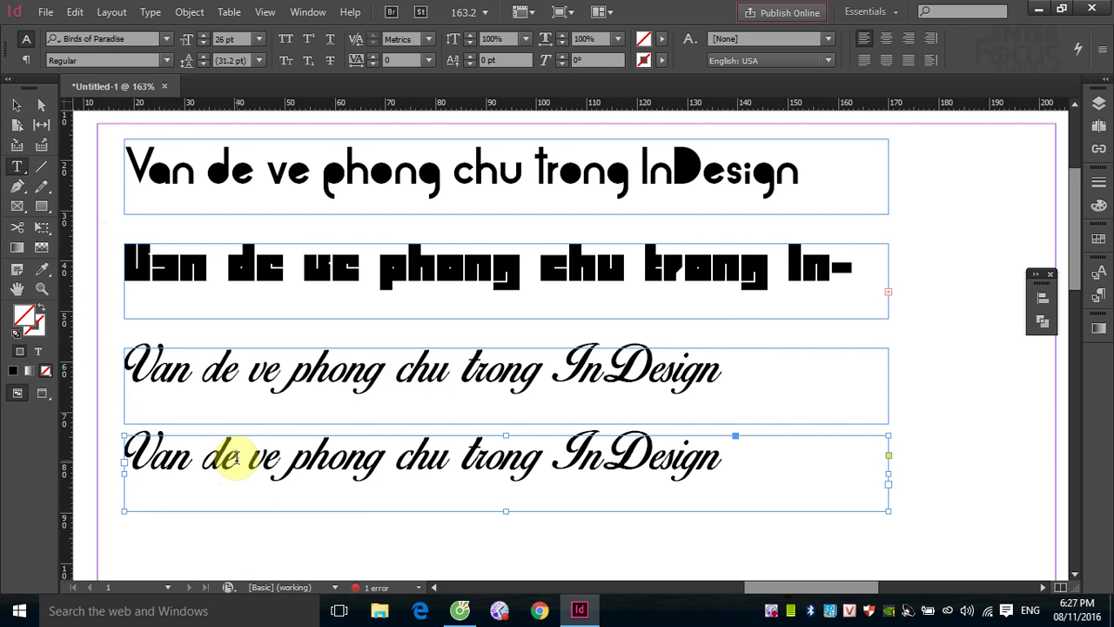
{"action": "left_click", "coordinate": [229, 463]}
{"action": "key", "text": "ctrl+a"}
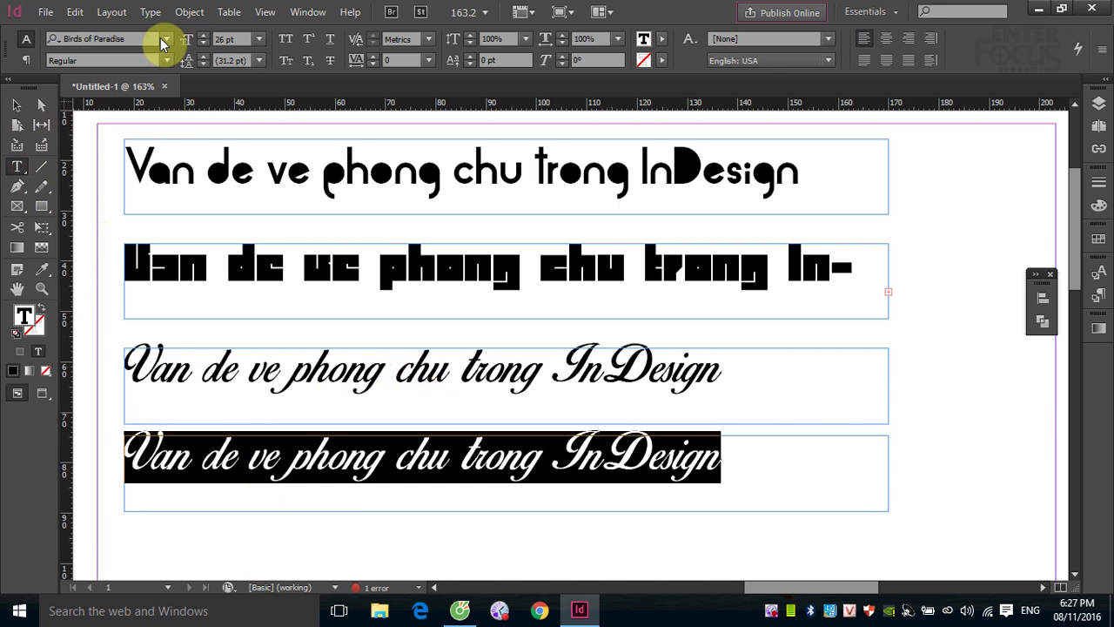
{"action": "left_click", "coordinate": [160, 37]}
{"action": "scroll", "coordinate": [206, 466], "scroll_direction": "down", "scroll_amount": 3}
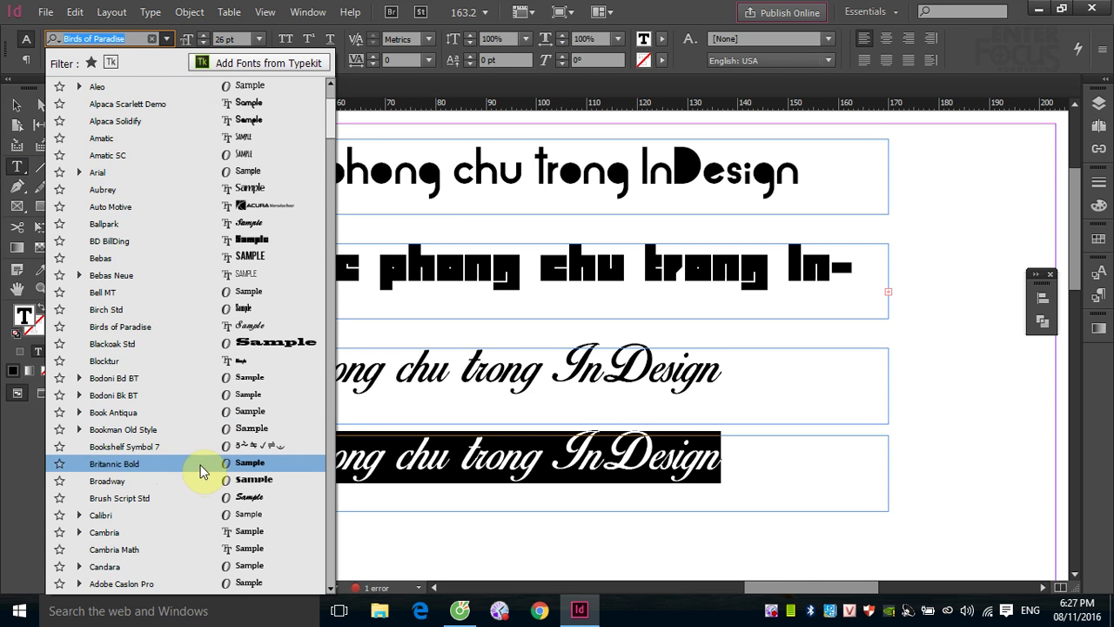
{"action": "left_click", "coordinate": [204, 494]}
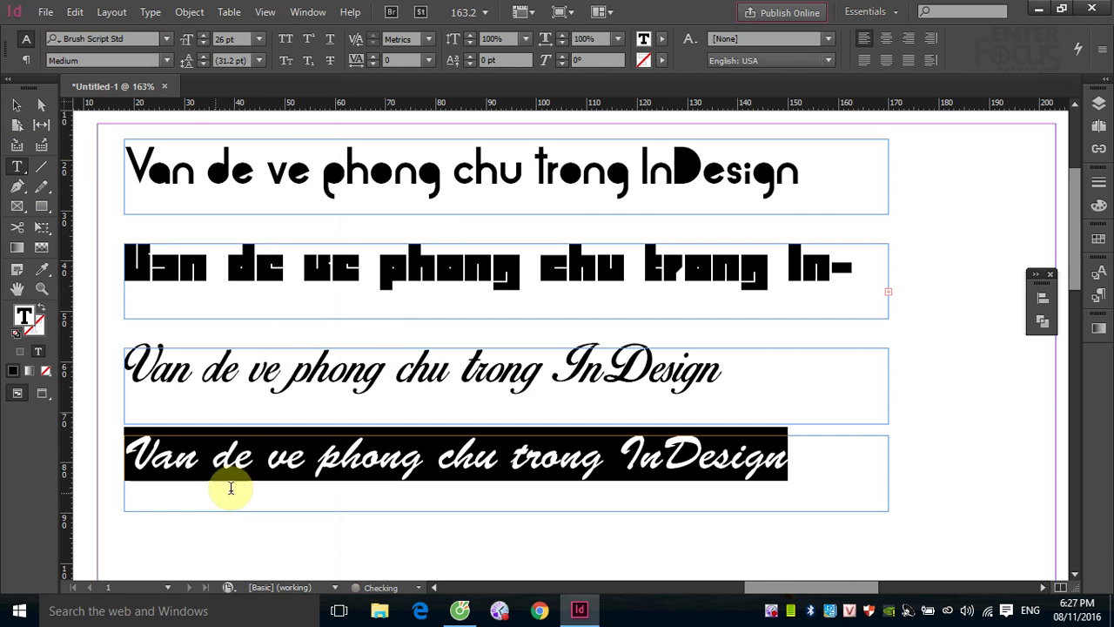
- Duplicate the Brush Script Std frame below itself at about Y 92.1 mm and set the copy's font to NOVA
{"action": "left_click", "coordinate": [16, 105]}
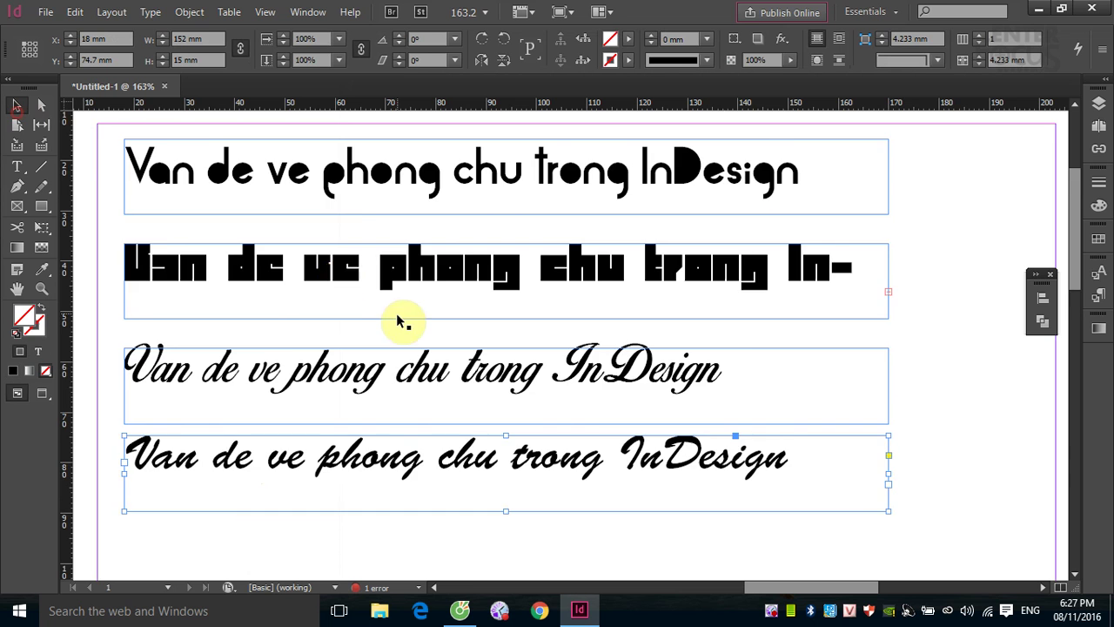
{"action": "scroll", "coordinate": [400, 322], "scroll_direction": "down", "scroll_amount": 3}
{"action": "left_click_drag", "start_coordinate": [359, 345], "coordinate": [340, 430]}
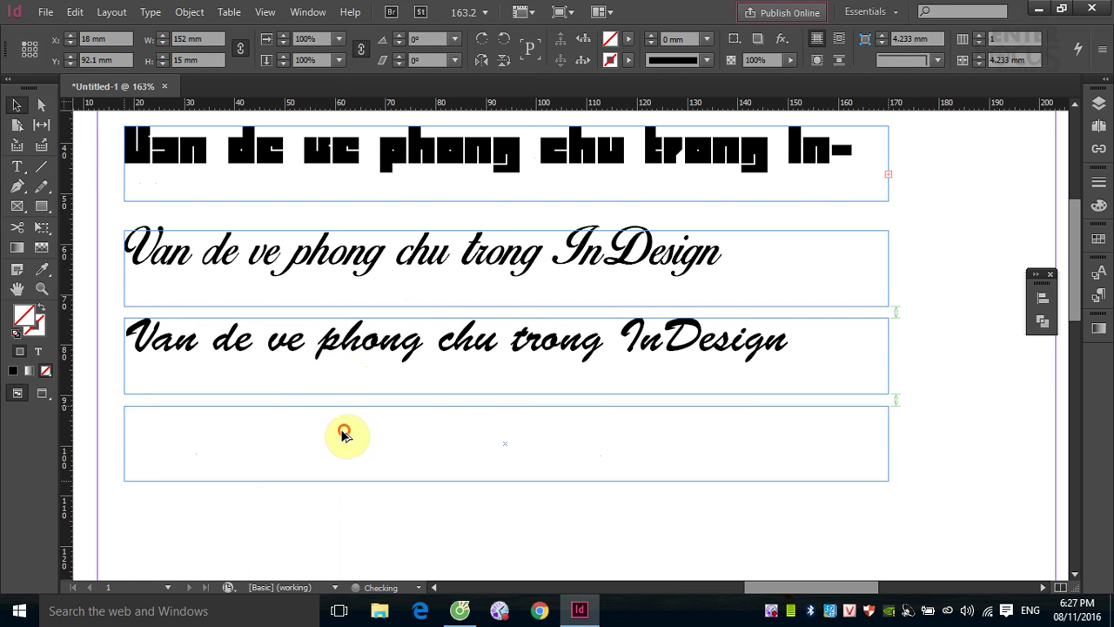
{"action": "left_click", "coordinate": [17, 168]}
{"action": "left_click", "coordinate": [212, 427]}
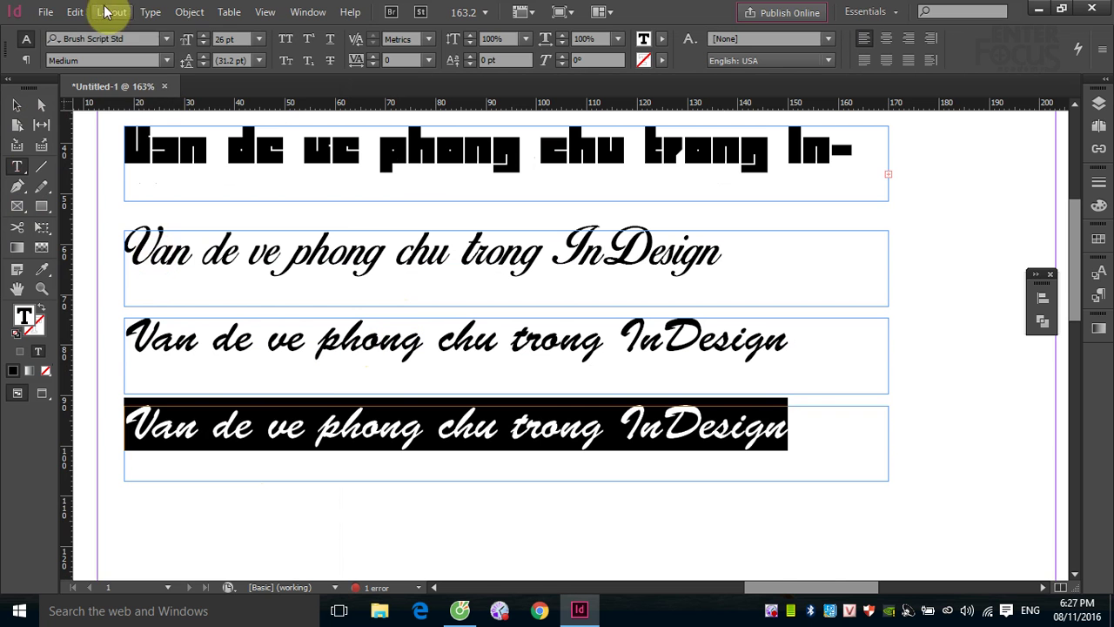
{"action": "left_click", "coordinate": [166, 38]}
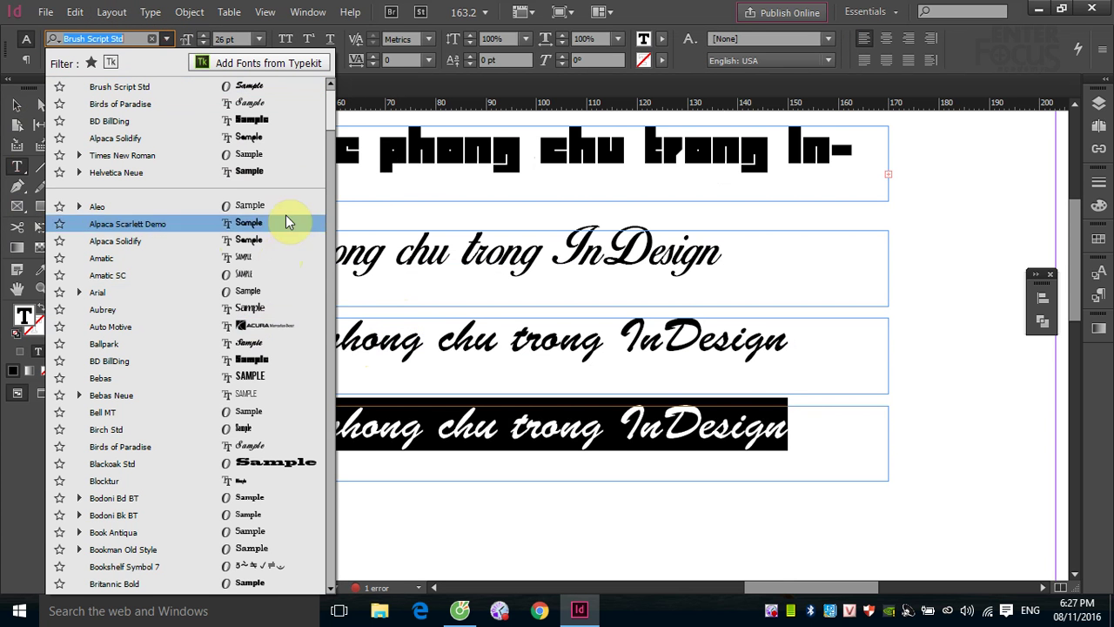
{"action": "left_click_drag", "start_coordinate": [330, 112], "coordinate": [331, 290]}
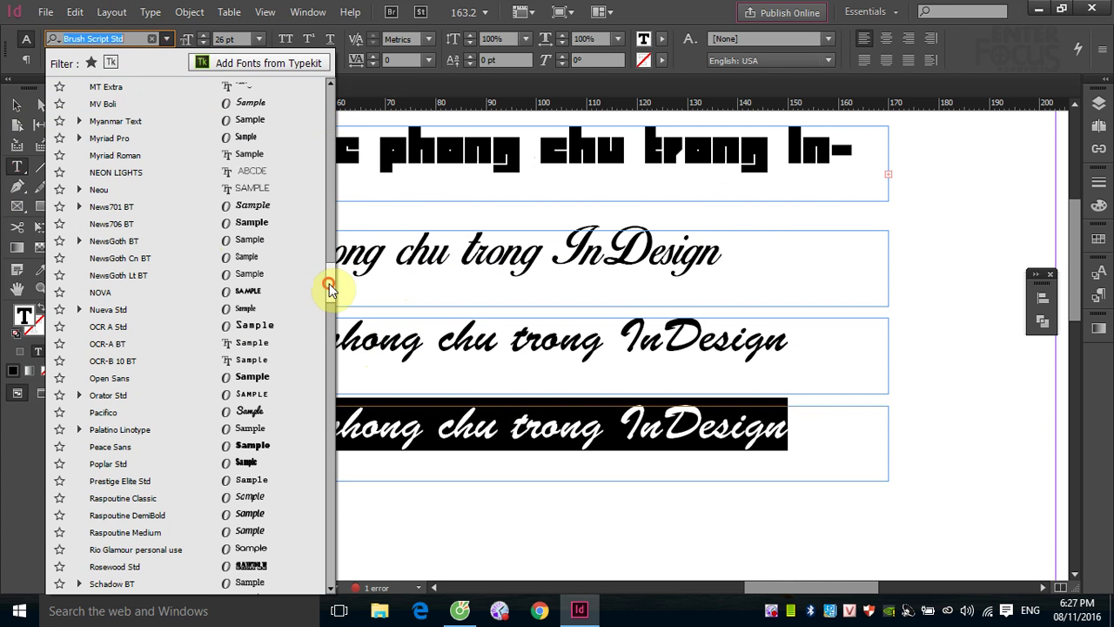
{"action": "left_click", "coordinate": [263, 292]}
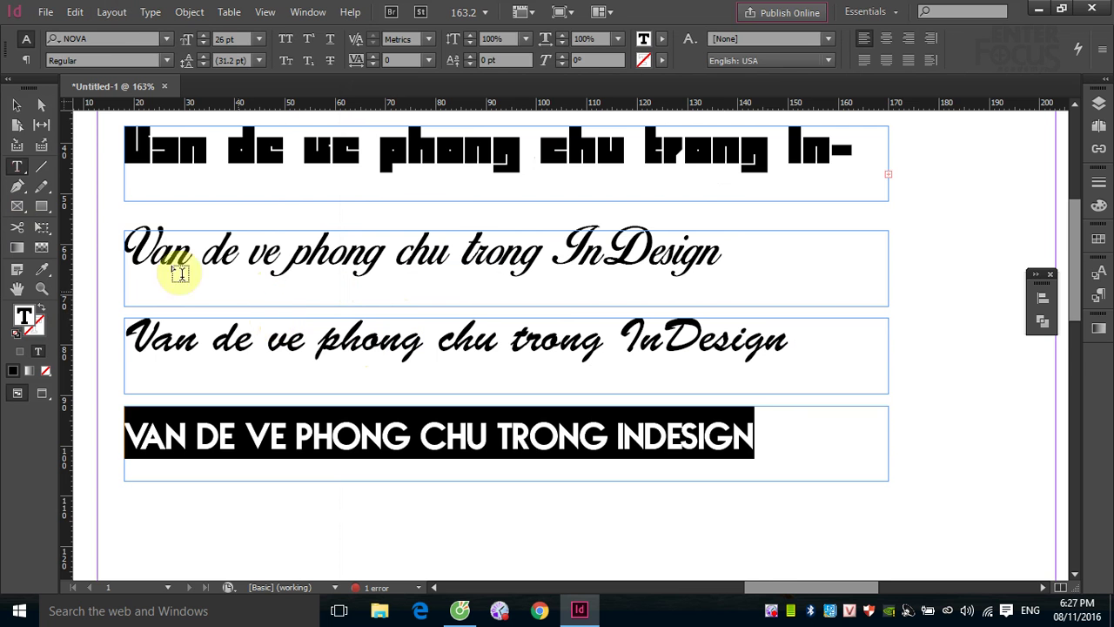
- Duplicate the NOVA frame below itself at about Y 109.5 mm and set the copy's font to Edwardian Script ITC
{"action": "left_click", "coordinate": [17, 104]}
{"action": "scroll", "coordinate": [314, 390], "scroll_direction": "down", "scroll_amount": 3}
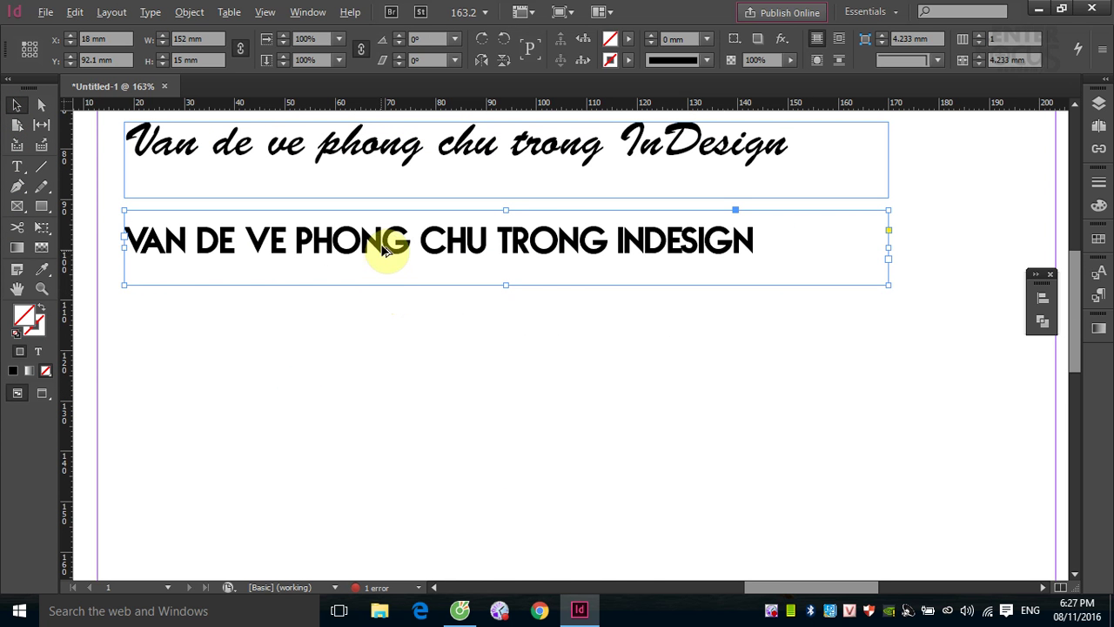
{"action": "left_click_drag", "start_coordinate": [383, 246], "coordinate": [374, 331]}
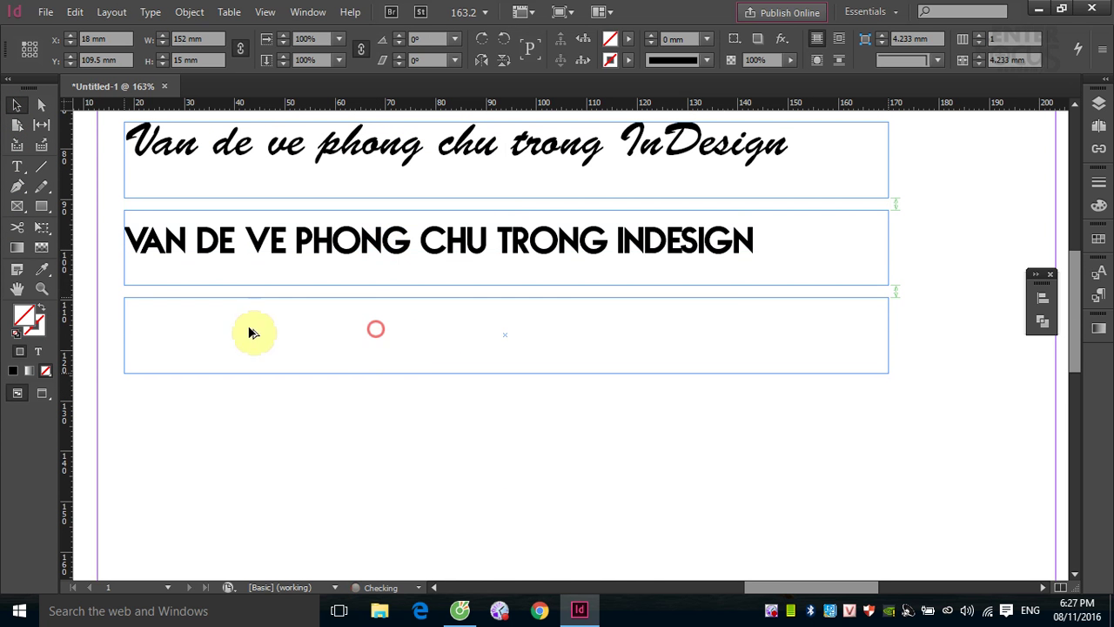
{"action": "left_click", "coordinate": [16, 166]}
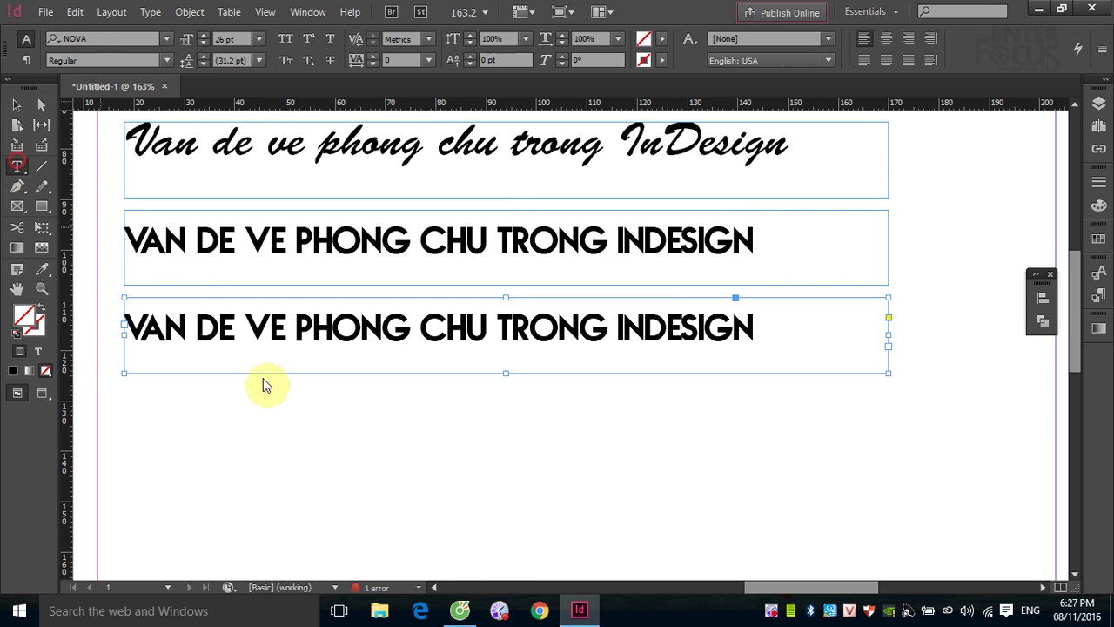
{"action": "triple_click", "coordinate": [161, 327]}
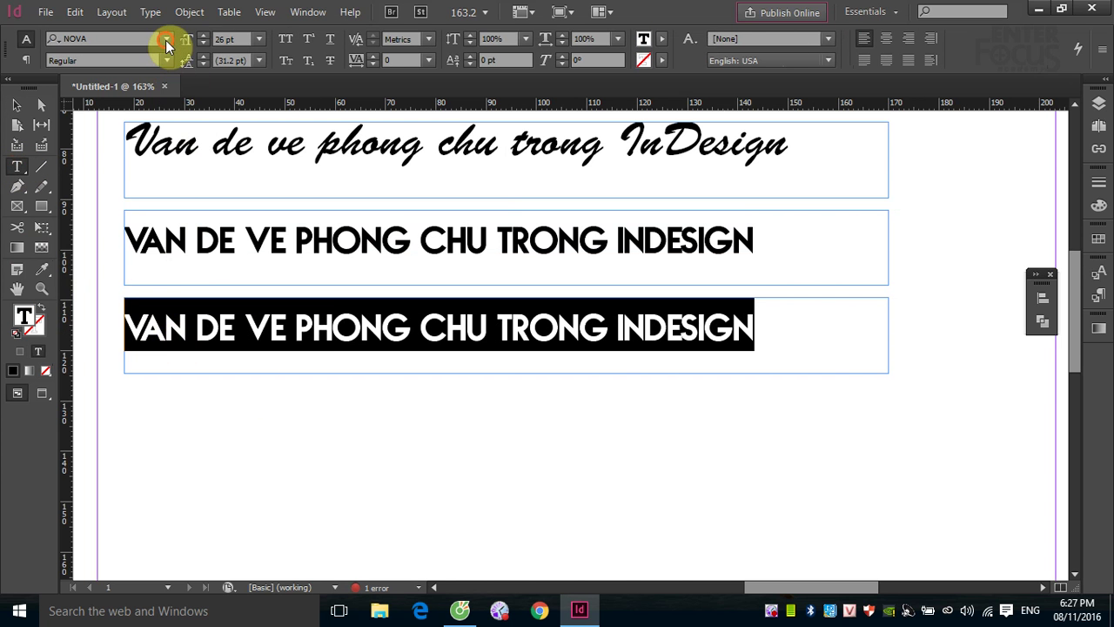
{"action": "left_click", "coordinate": [166, 39]}
{"action": "scroll", "coordinate": [141, 487], "scroll_direction": "down", "scroll_amount": 5}
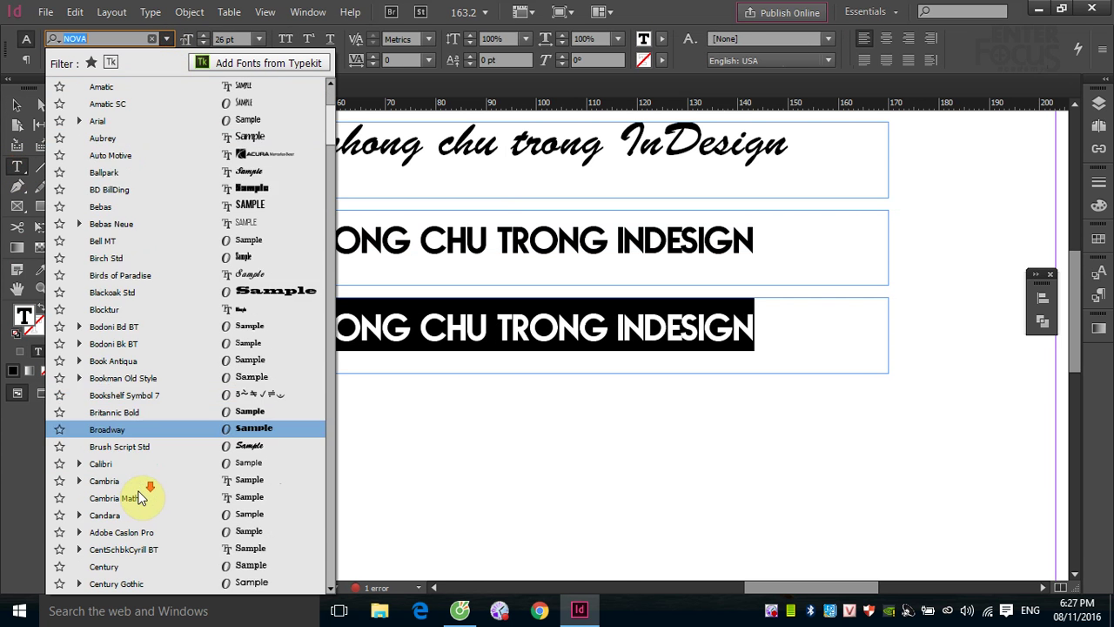
{"action": "scroll", "coordinate": [139, 500], "scroll_direction": "down", "scroll_amount": 7}
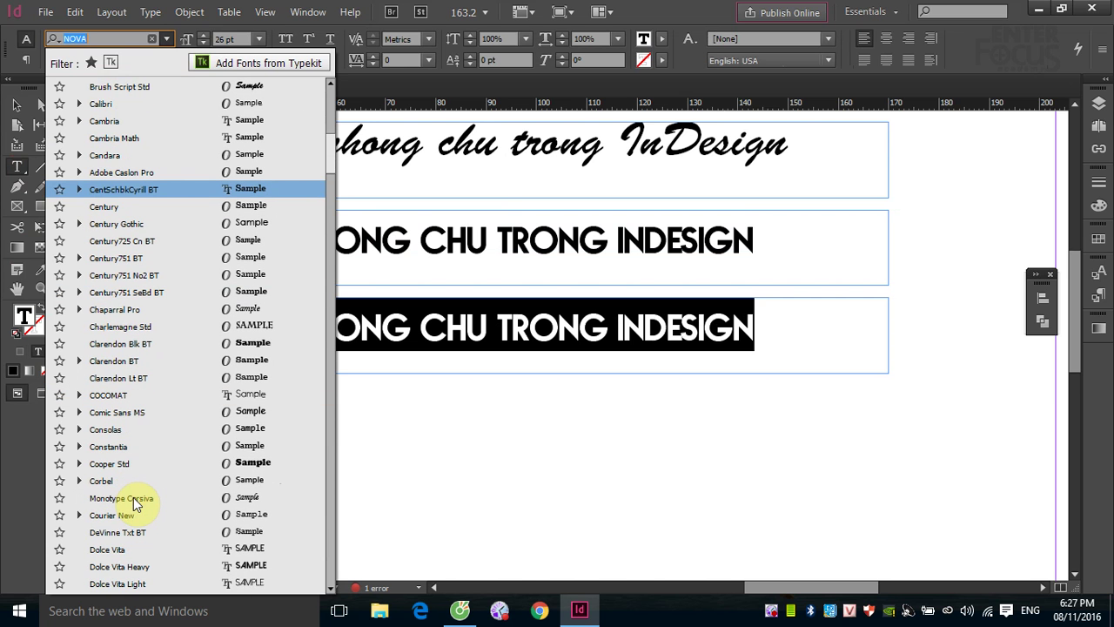
{"action": "scroll", "coordinate": [135, 504], "scroll_direction": "down", "scroll_amount": 2}
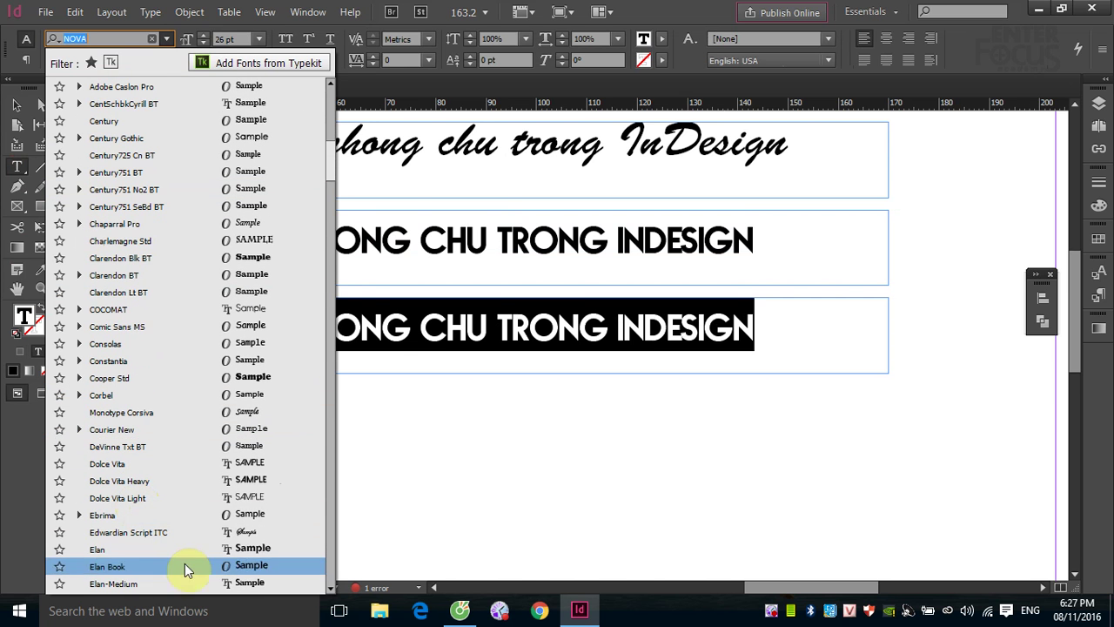
{"action": "left_click", "coordinate": [180, 535]}
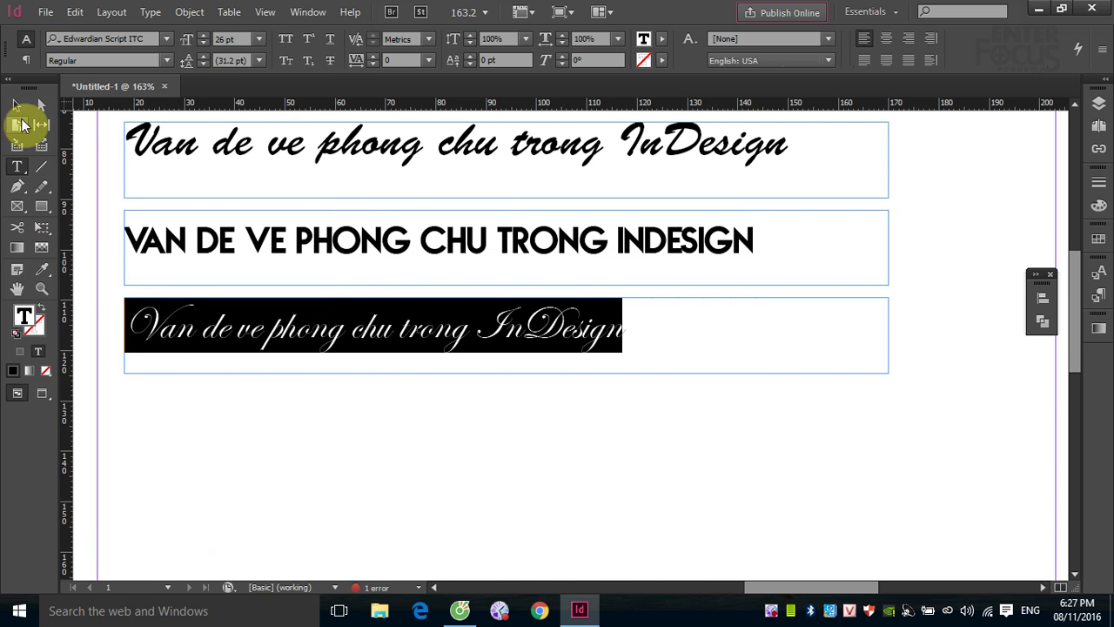
- Widen the BD BillDing text frame to about 175 mm so the whole line fits on one row
{"action": "left_click", "coordinate": [17, 106]}
{"action": "left_click", "coordinate": [938, 309]}
{"action": "scroll", "coordinate": [912, 329], "scroll_direction": "up", "scroll_amount": 5}
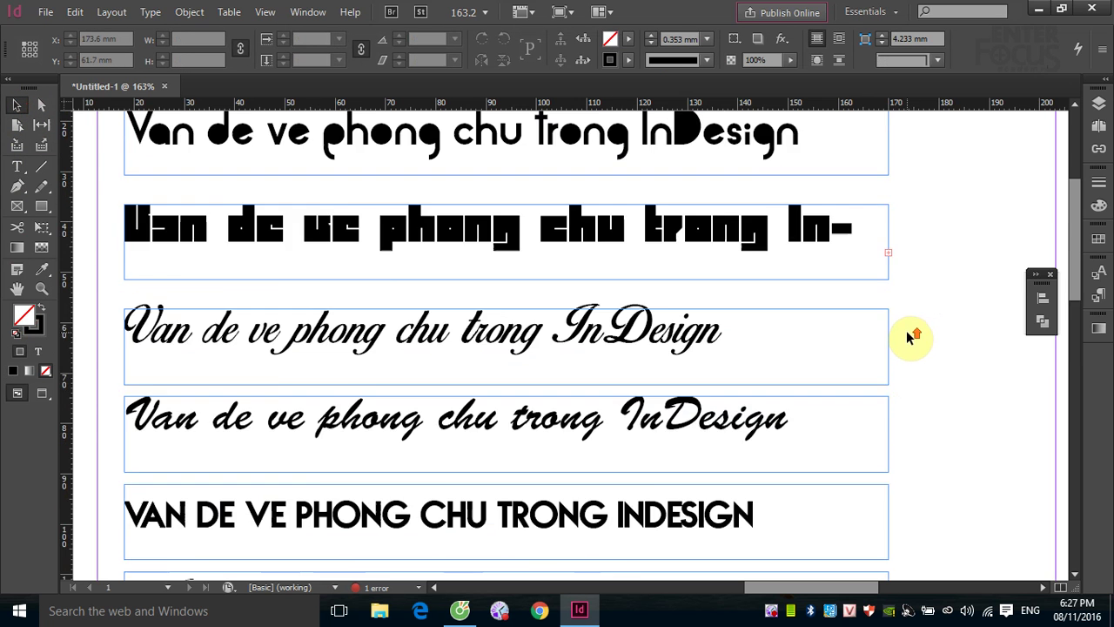
{"action": "scroll", "coordinate": [749, 344], "scroll_direction": "down", "scroll_amount": 2}
{"action": "scroll", "coordinate": [734, 321], "scroll_direction": "down", "scroll_amount": 3}
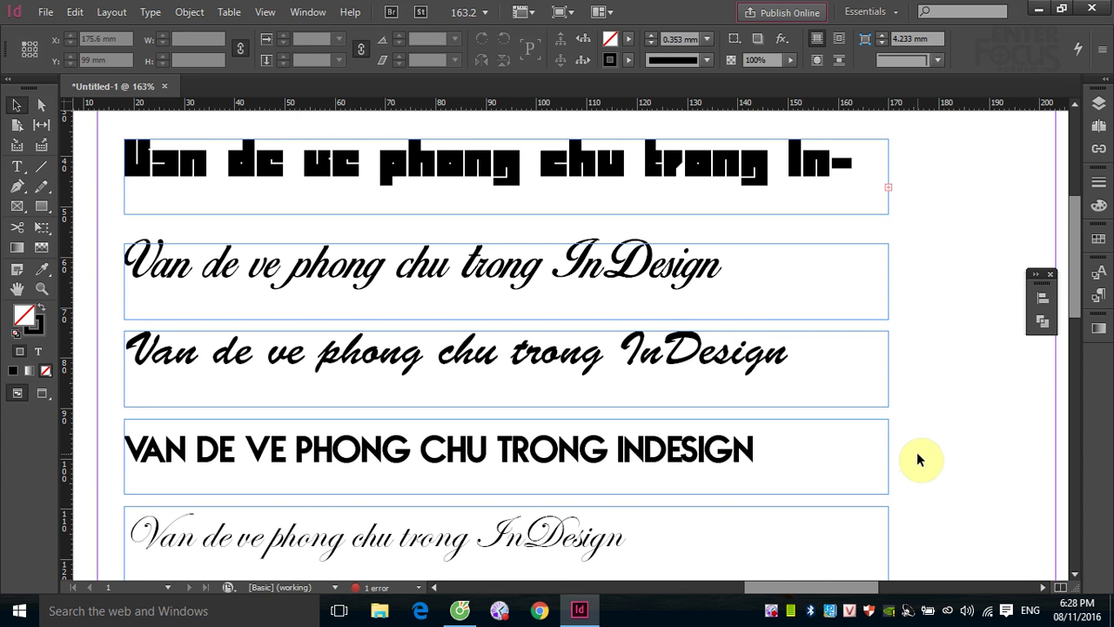
{"action": "left_click", "coordinate": [888, 168]}
{"action": "left_click_drag", "start_coordinate": [888, 176], "coordinate": [1005, 179]}
{"action": "left_click", "coordinate": [947, 355]}
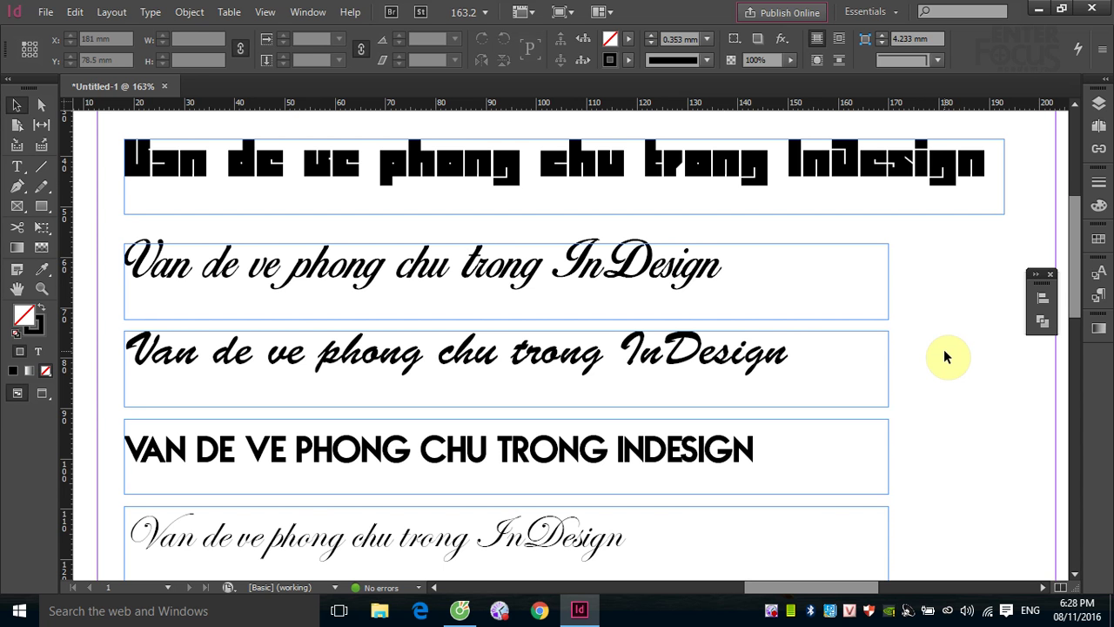
- Review the document's font, link and color summary in the Package dialog, without packaging the file
{"action": "key", "text": "ctrl+1"}
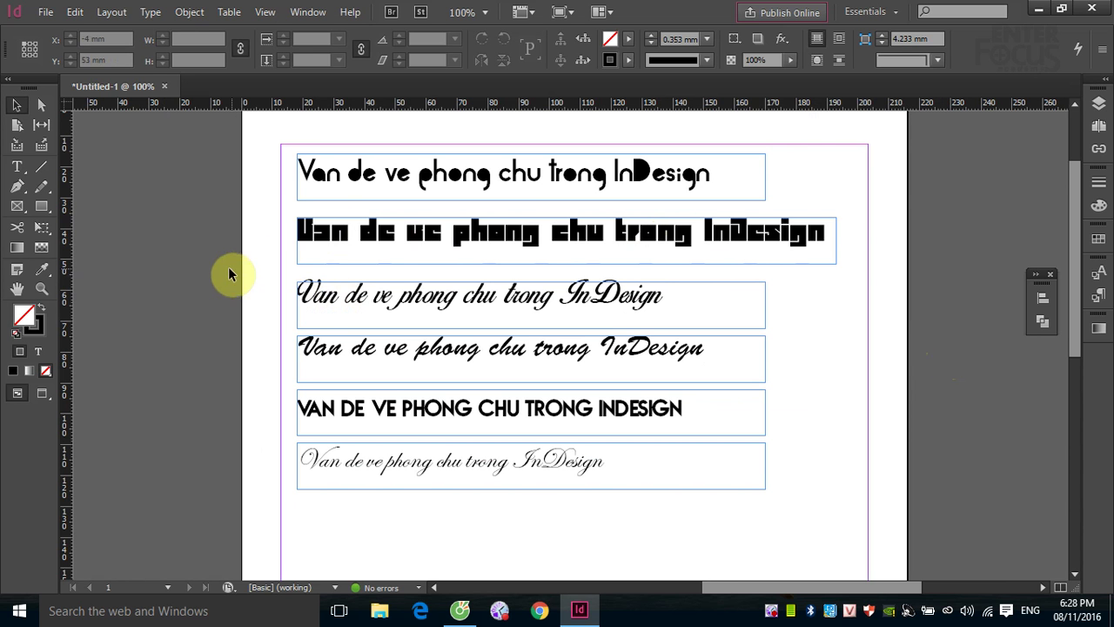
{"action": "left_click", "coordinate": [46, 16]}
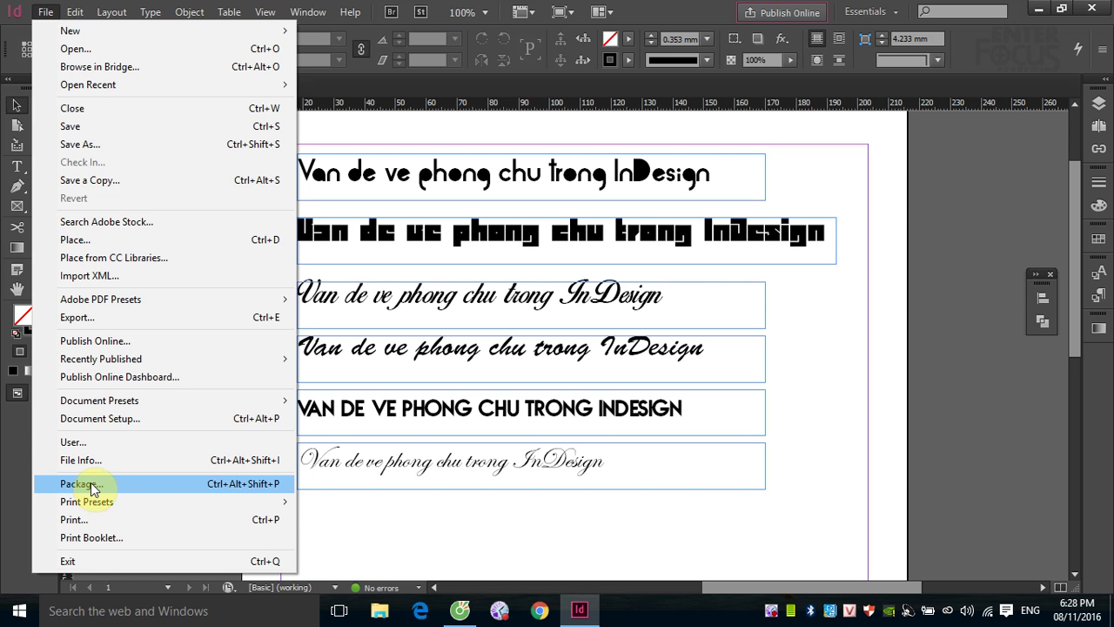
{"action": "left_click", "coordinate": [226, 489]}
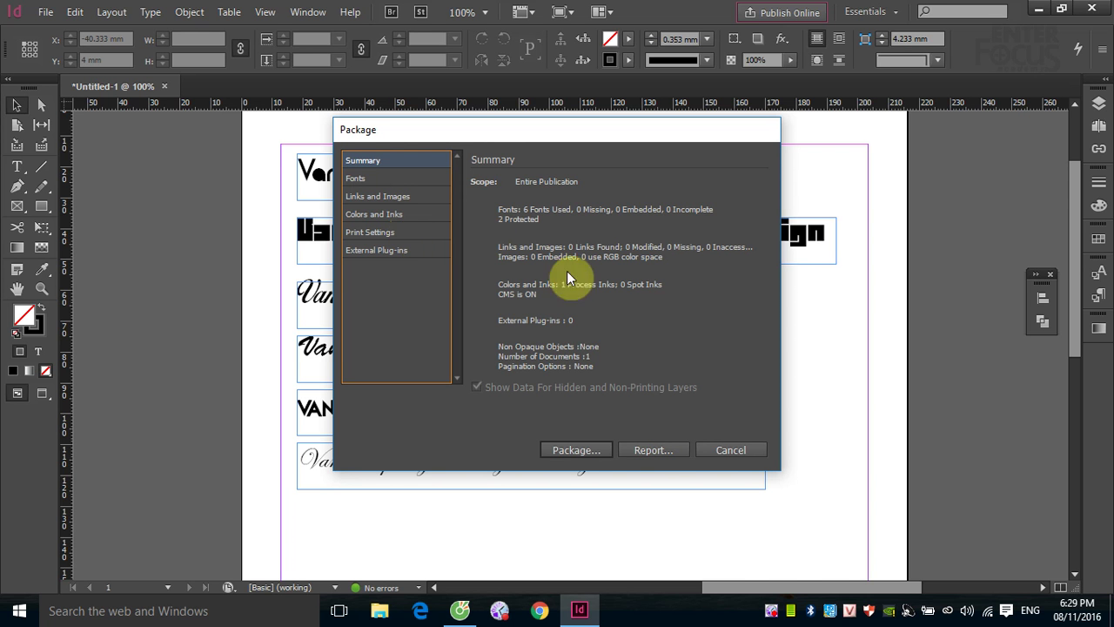
{"action": "left_click", "coordinate": [729, 449]}
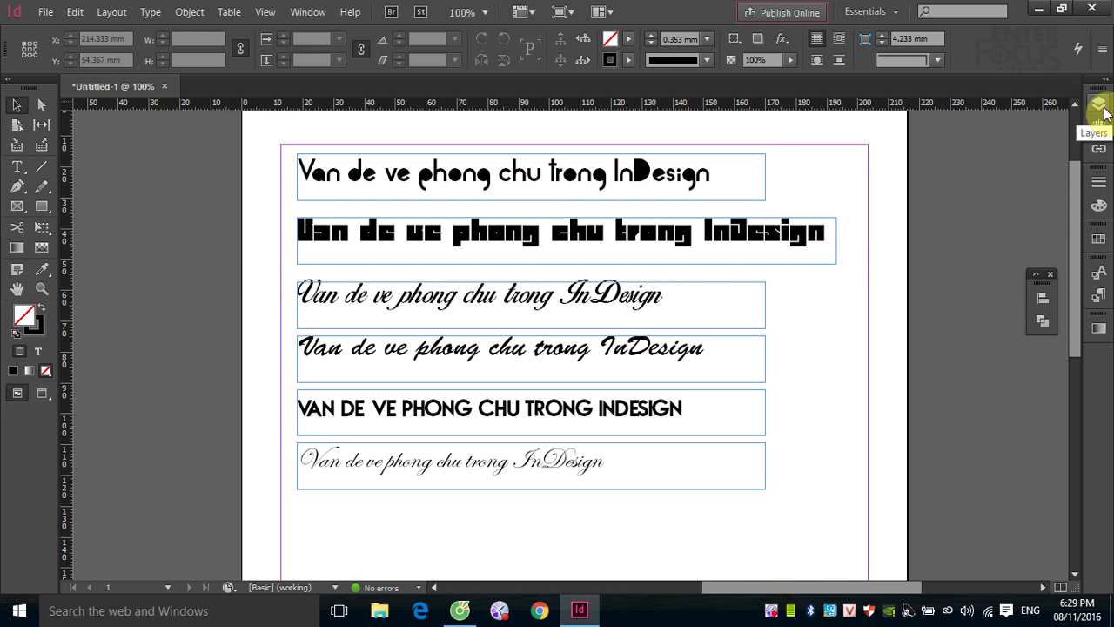
- Show an enlarged page overview and insert 10 pages after page 1 based on A-Master
{"action": "key", "text": "F12"}
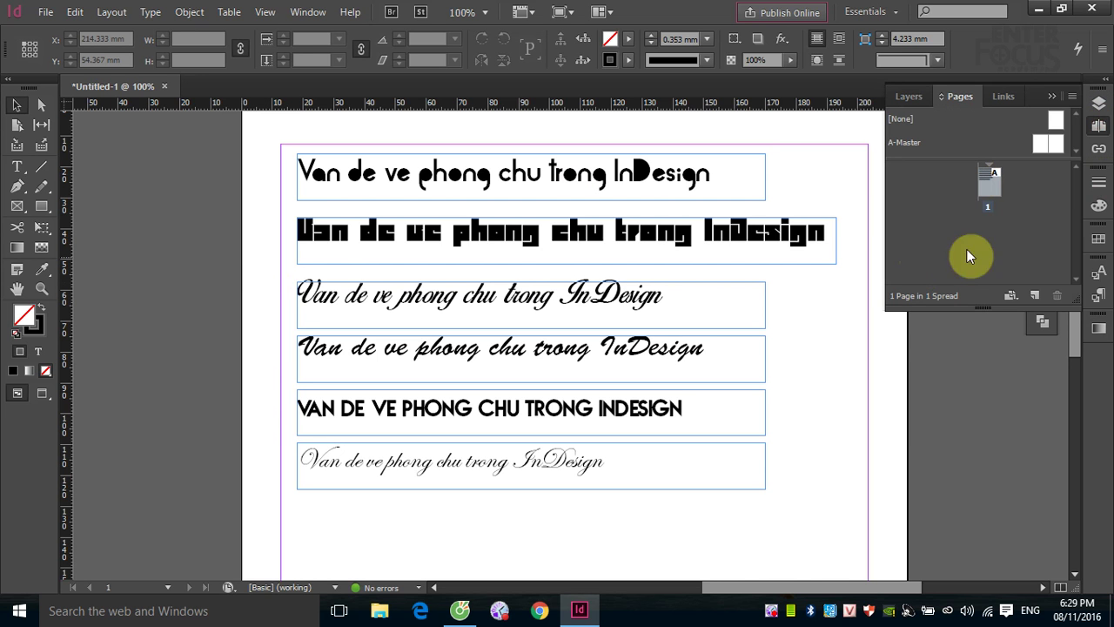
{"action": "left_click_drag", "start_coordinate": [1065, 304], "coordinate": [1019, 530]}
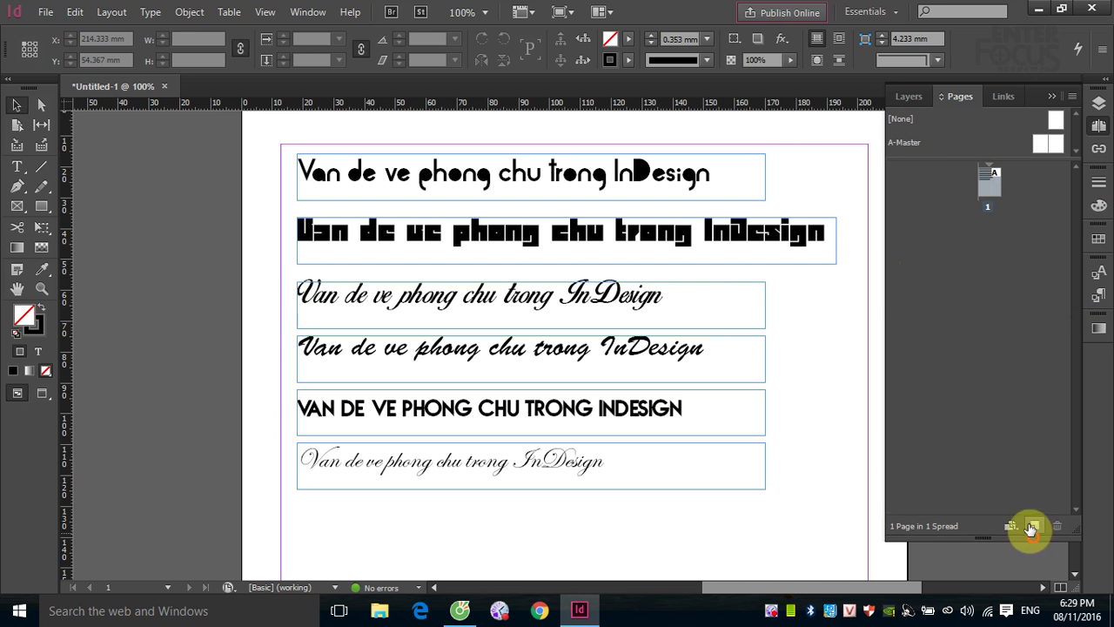
{"action": "left_click", "coordinate": [112, 12]}
{"action": "mouse_move", "coordinate": [386, 30]}
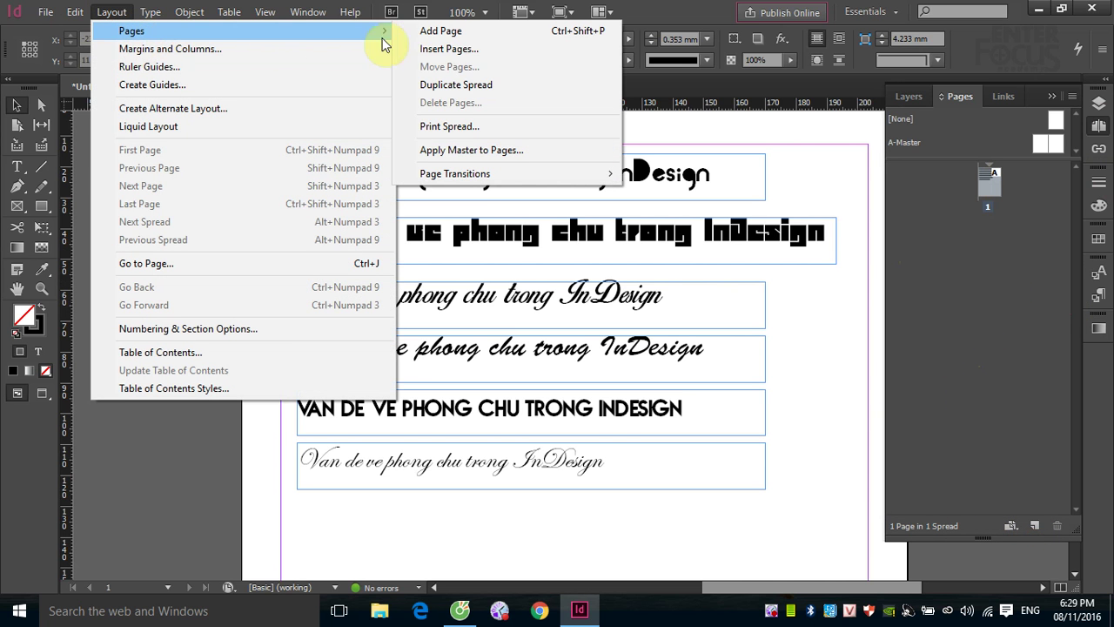
{"action": "left_click", "coordinate": [464, 51]}
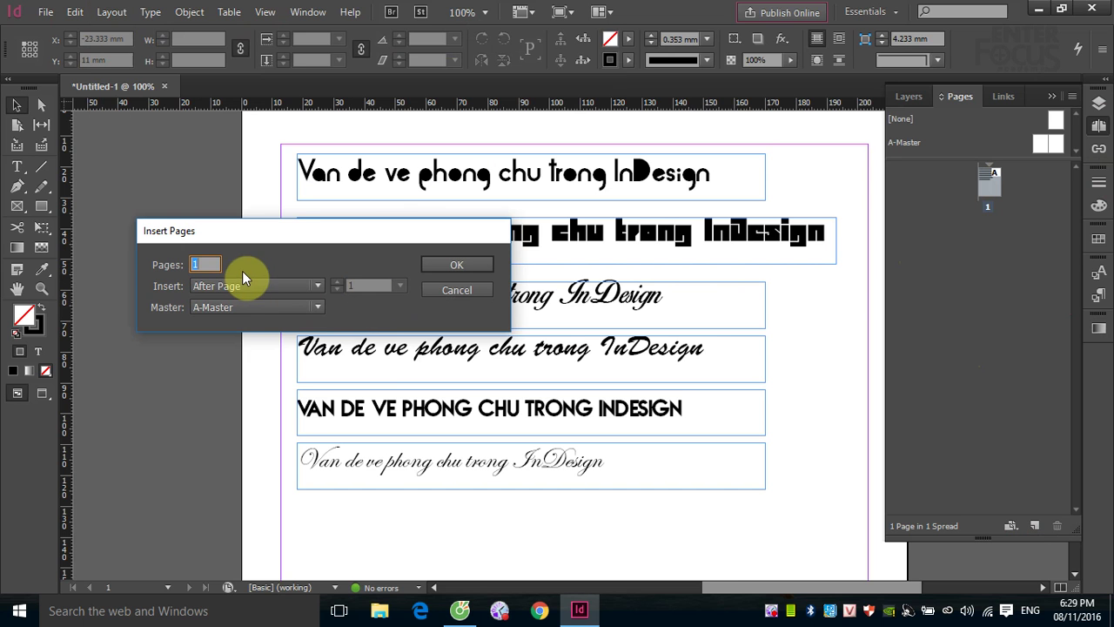
{"action": "type", "text": "2"}
{"action": "left_click", "coordinate": [203, 264]}
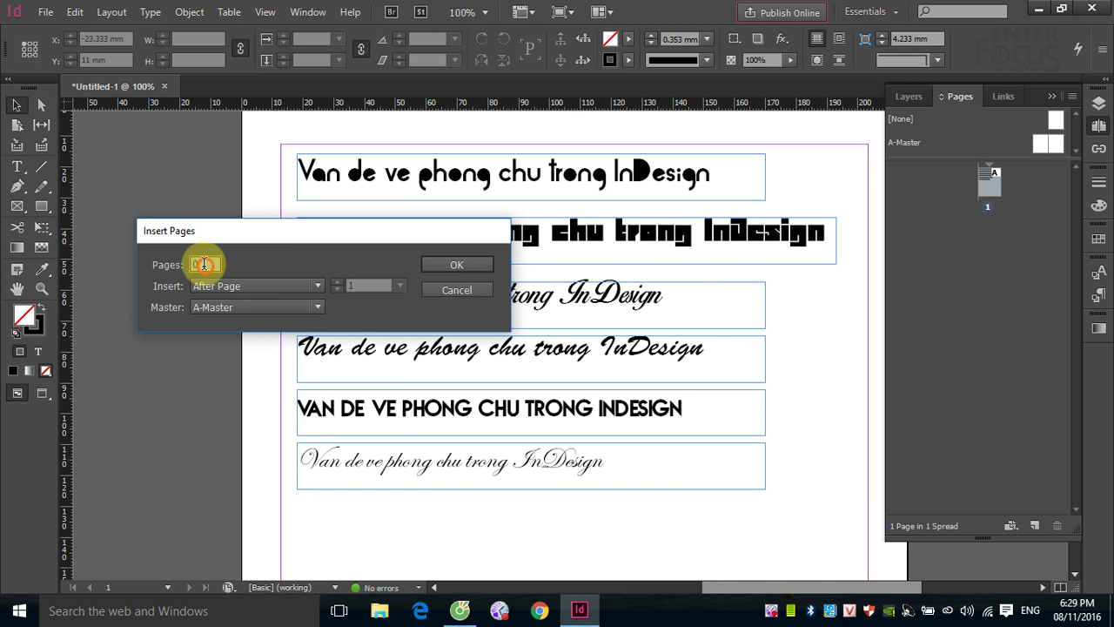
{"action": "type", "text": "10"}
{"action": "key", "text": "Return"}
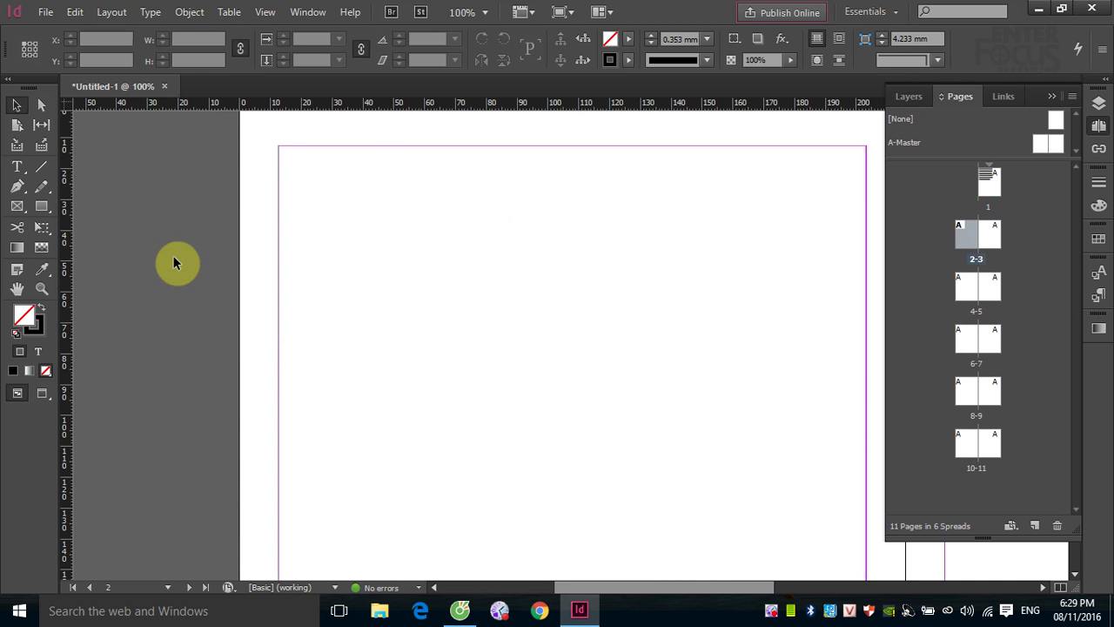
- Place the image 1.jpg at full size on page 2 at about X 27.6 mm, Y 26.1 mm
{"action": "left_click", "coordinate": [48, 12]}
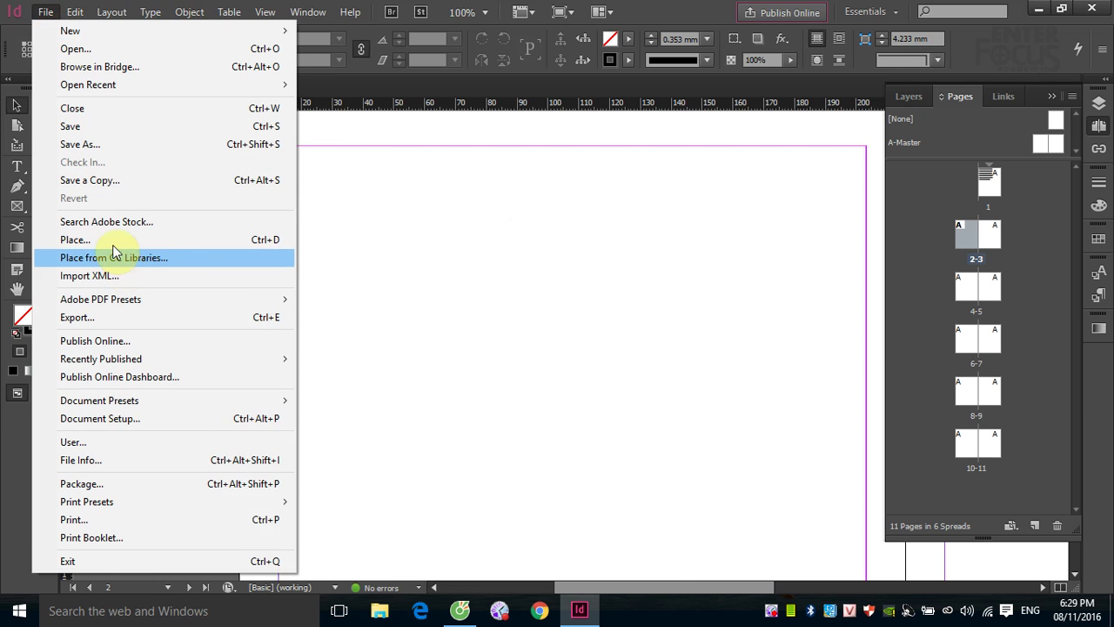
{"action": "left_click", "coordinate": [85, 243]}
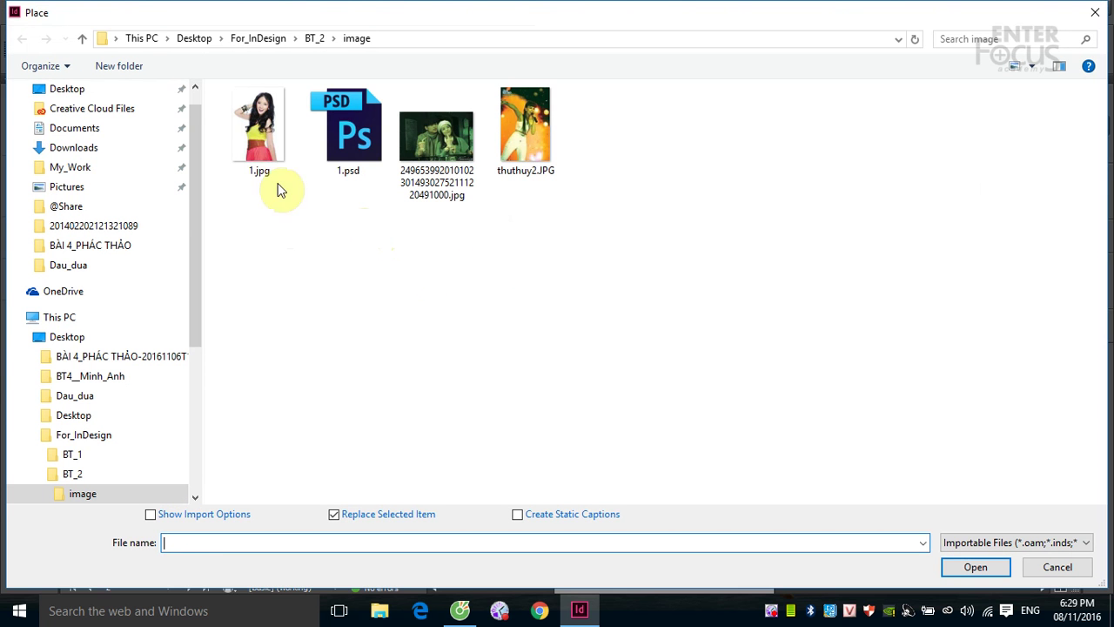
{"action": "left_click", "coordinate": [262, 130]}
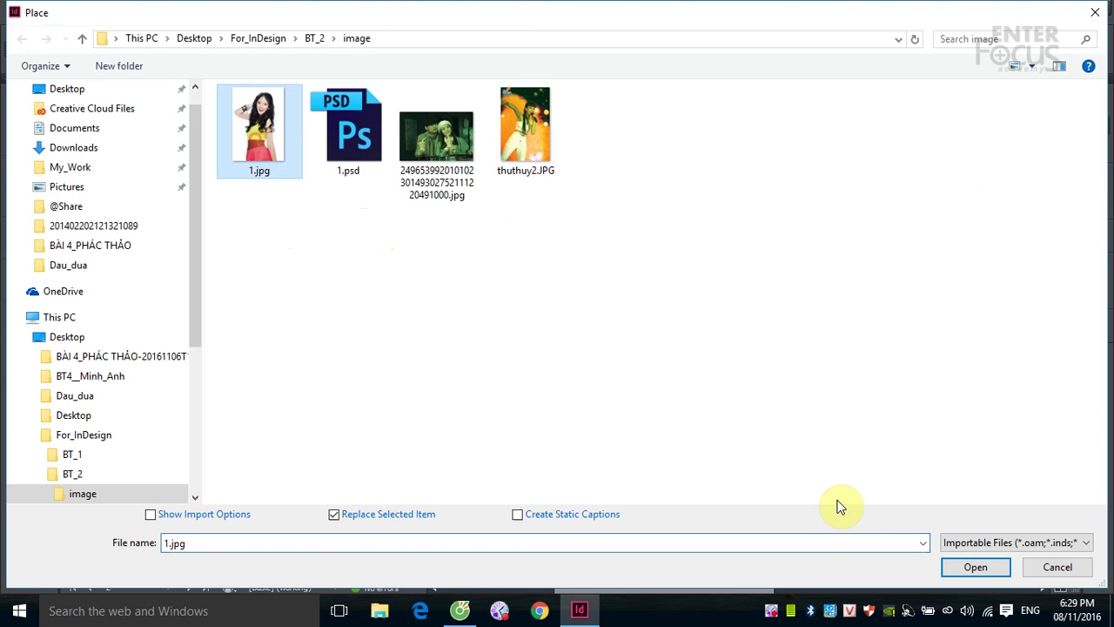
{"action": "left_click", "coordinate": [974, 566]}
{"action": "left_click", "coordinate": [329, 202]}
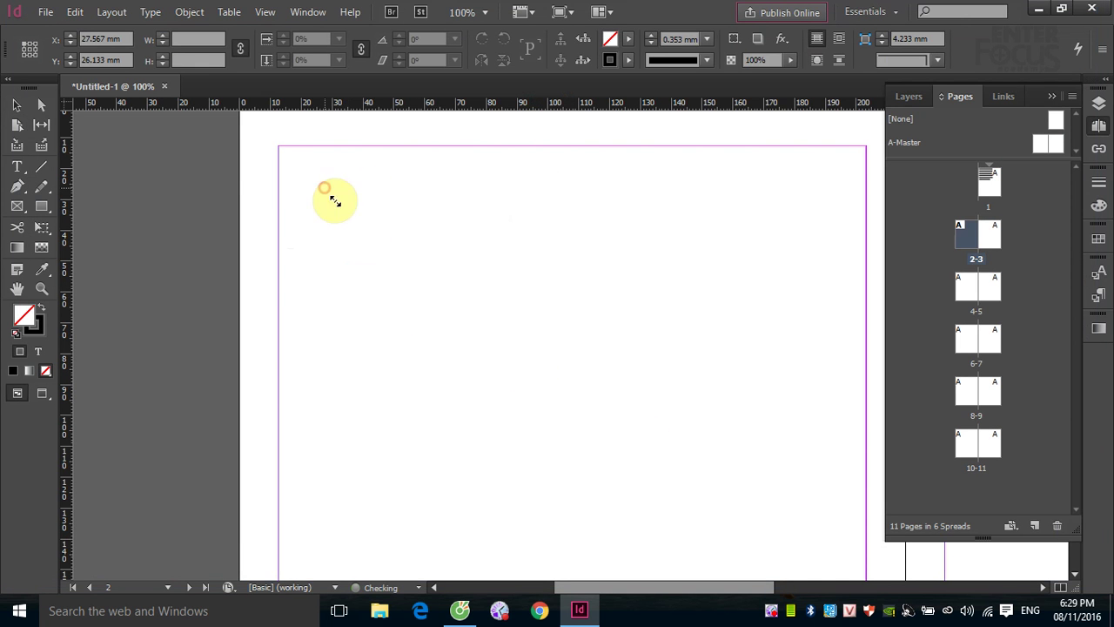
{"action": "left_click", "coordinate": [326, 189]}
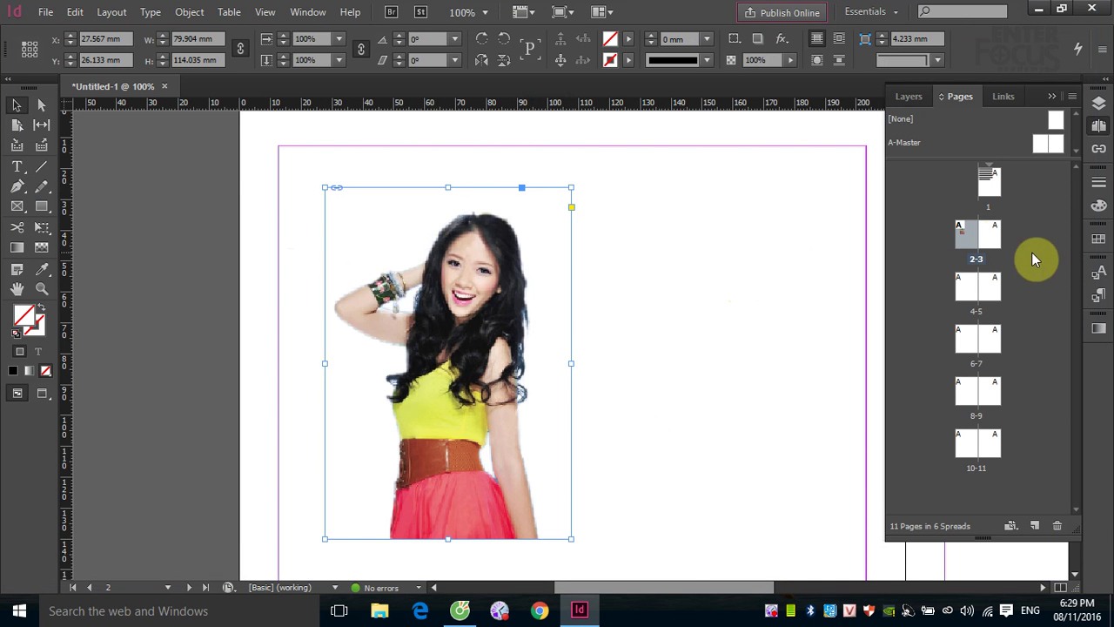
- Place the image 24965399201010230149302752111220491000.jpg at full size on page 3 at about X 254.9 mm, Y 33.1 mm
{"action": "double_click", "coordinate": [993, 233]}
{"action": "left_click", "coordinate": [46, 11]}
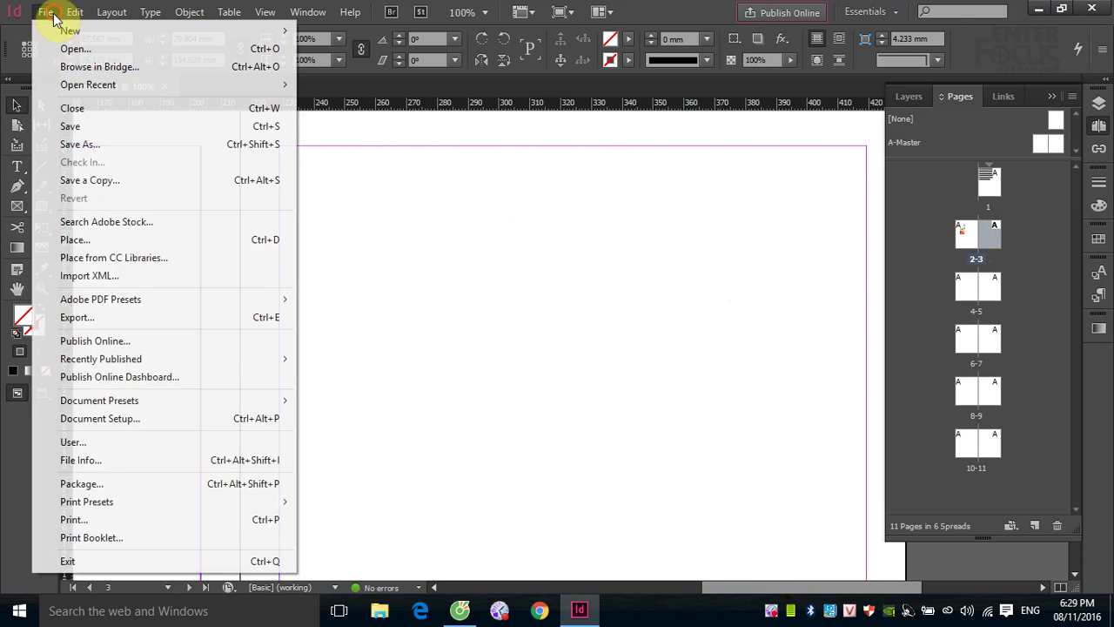
{"action": "left_click", "coordinate": [74, 240]}
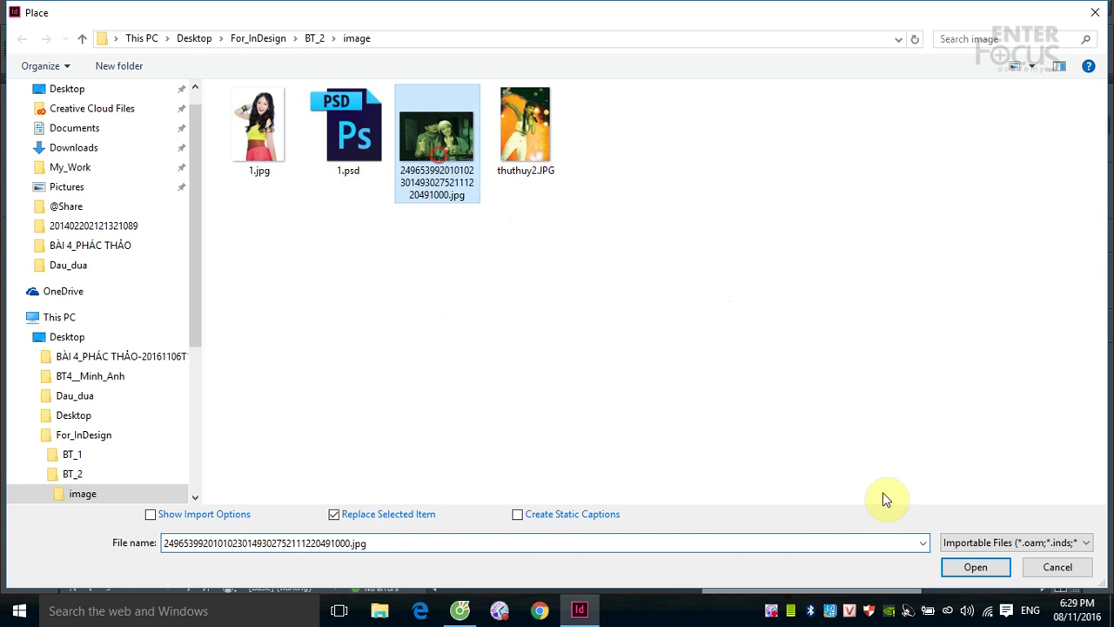
{"action": "left_click", "coordinate": [973, 567]}
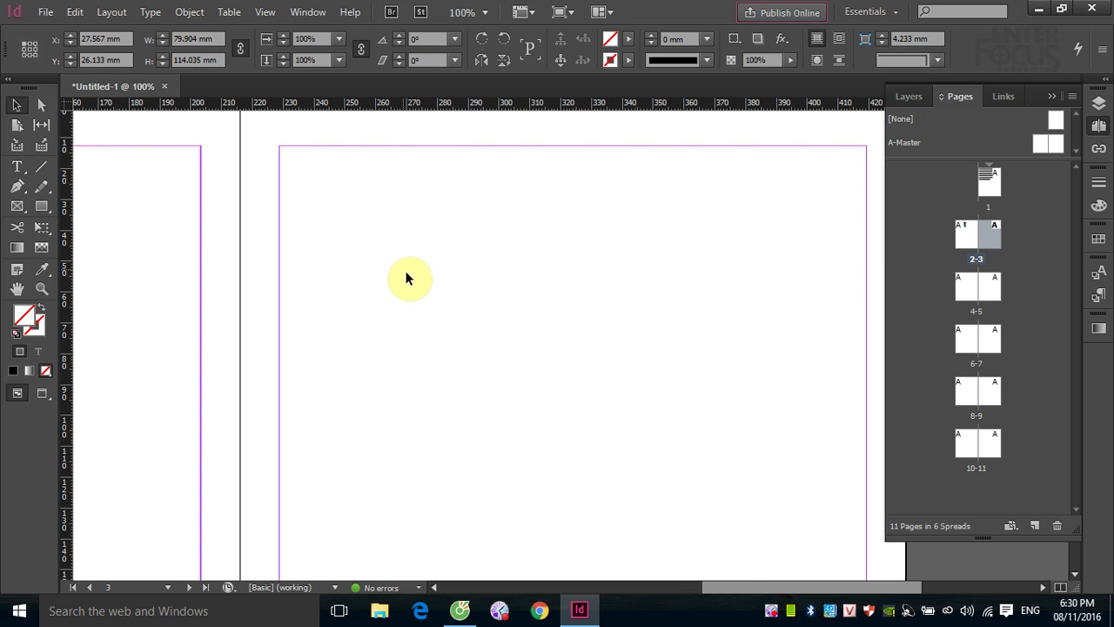
{"action": "left_click", "coordinate": [364, 212]}
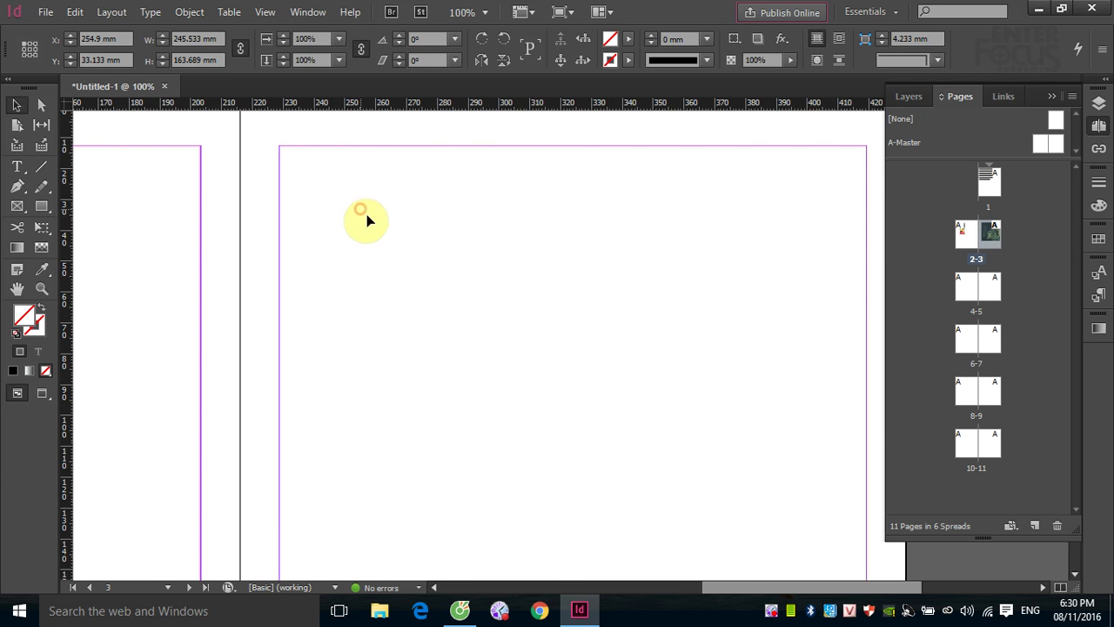
{"action": "left_click", "coordinate": [364, 212]}
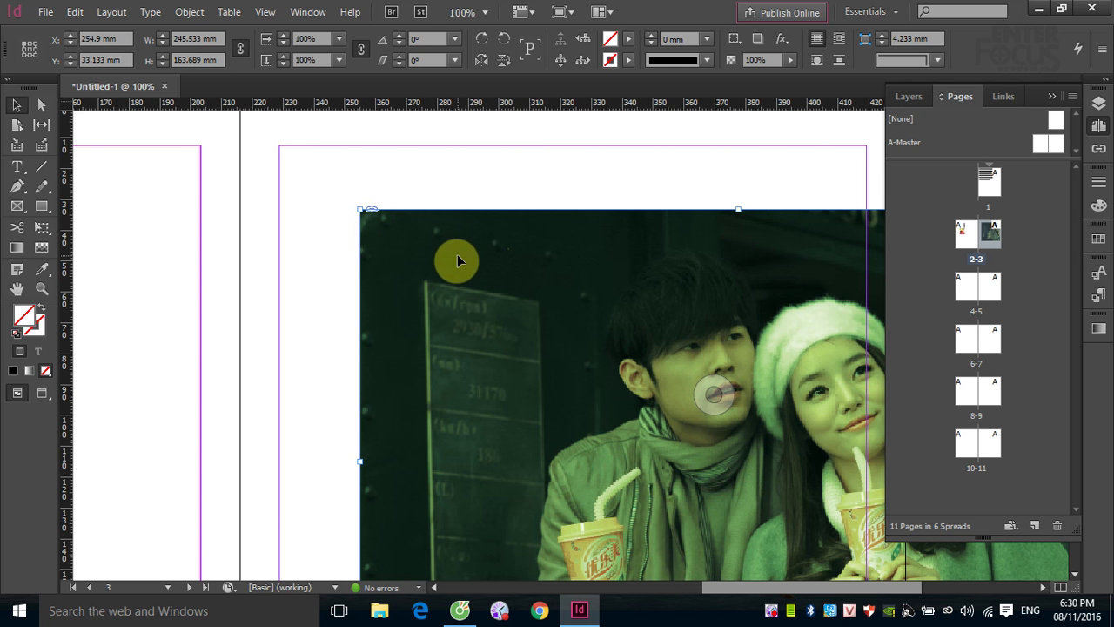
- Place the image thuthuy2.JPG at full size on the pasteboard beside page 4 at about X -168.1 mm, Y 39.9 mm
{"action": "key", "text": "ctrl+minus"}
{"action": "key", "text": "ctrl+minus"}
{"action": "key", "text": "ctrl+minus"}
{"action": "key", "text": "ctrl+minus"}
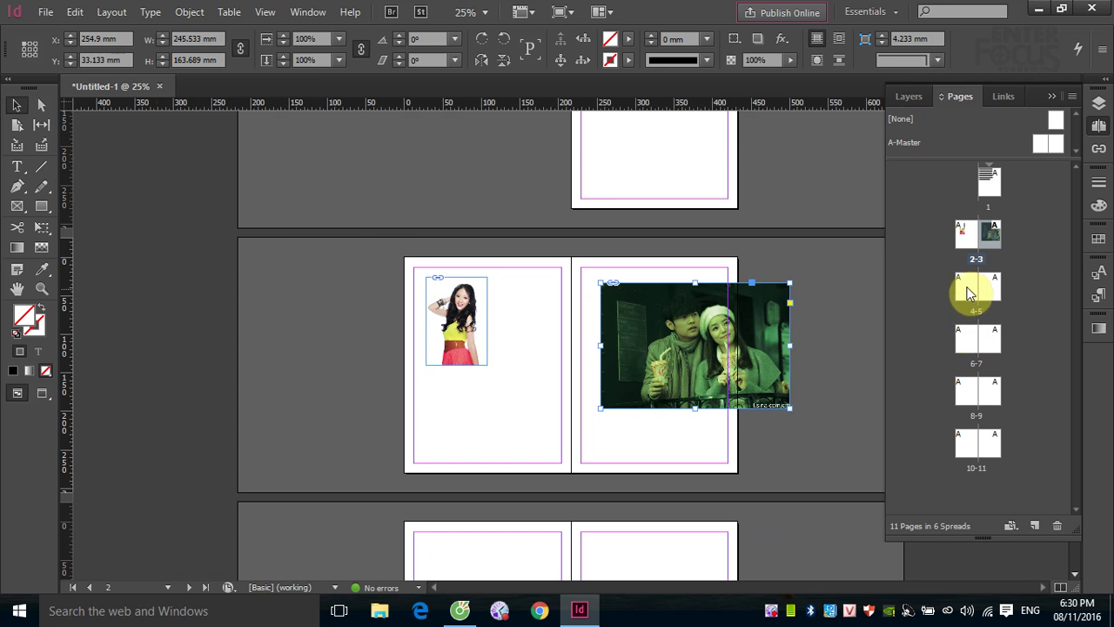
{"action": "double_click", "coordinate": [965, 287]}
{"action": "left_click", "coordinate": [46, 11]}
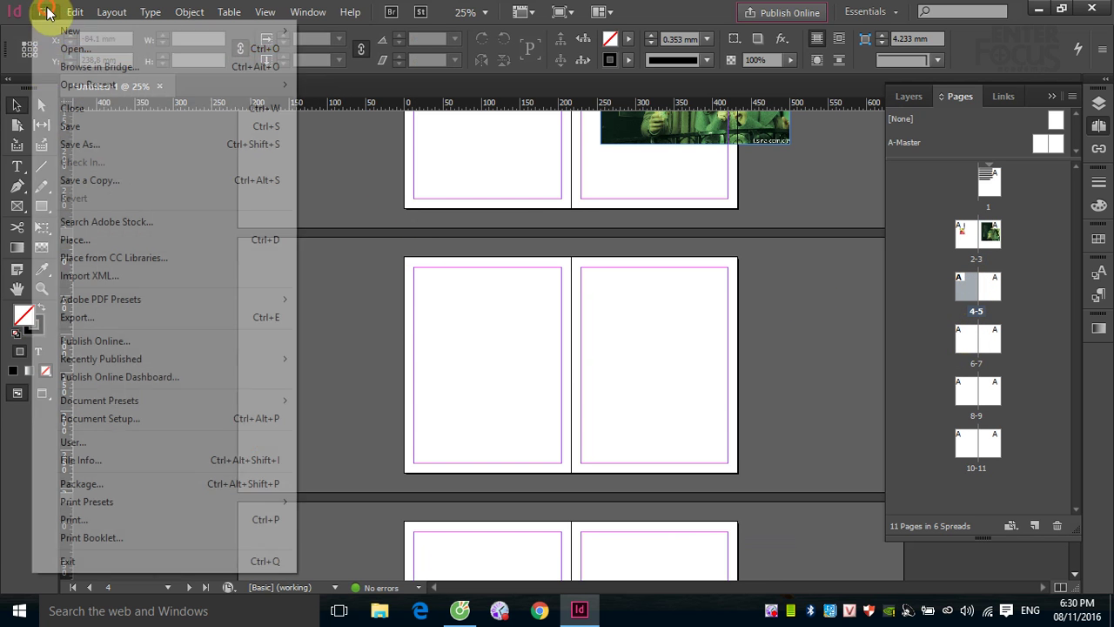
{"action": "left_click", "coordinate": [247, 247]}
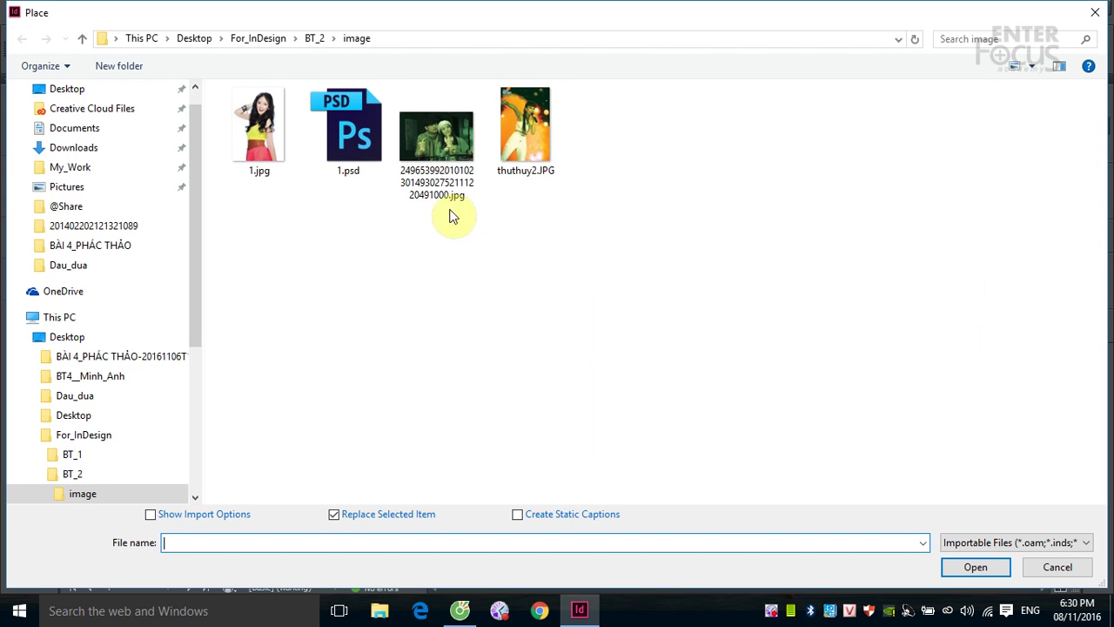
{"action": "left_click", "coordinate": [526, 131]}
{"action": "left_click", "coordinate": [977, 567]}
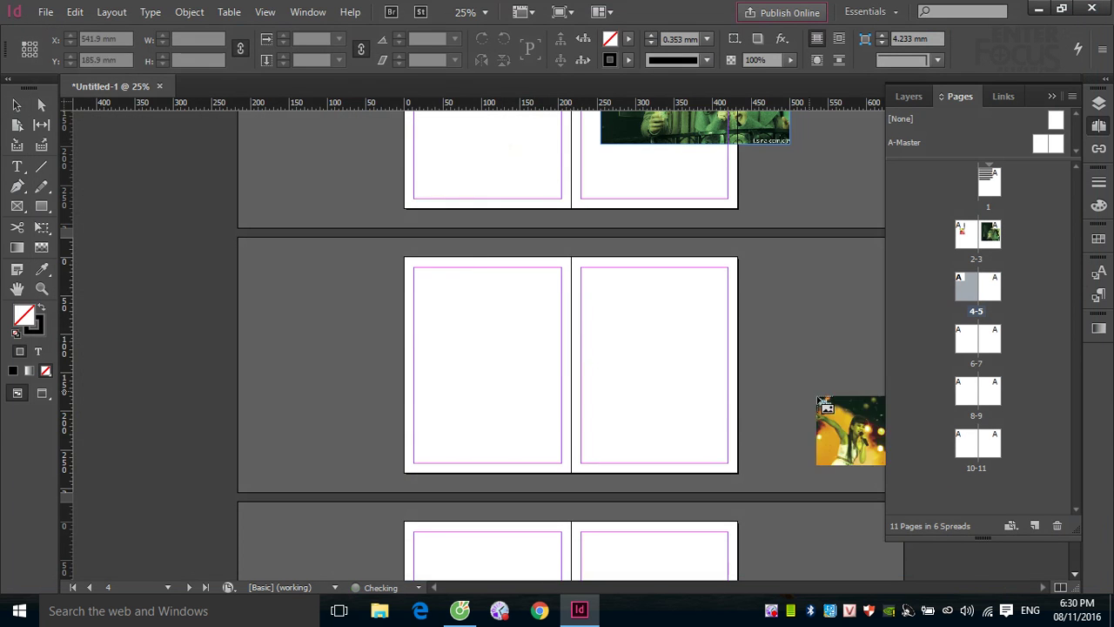
{"action": "left_click", "coordinate": [277, 289]}
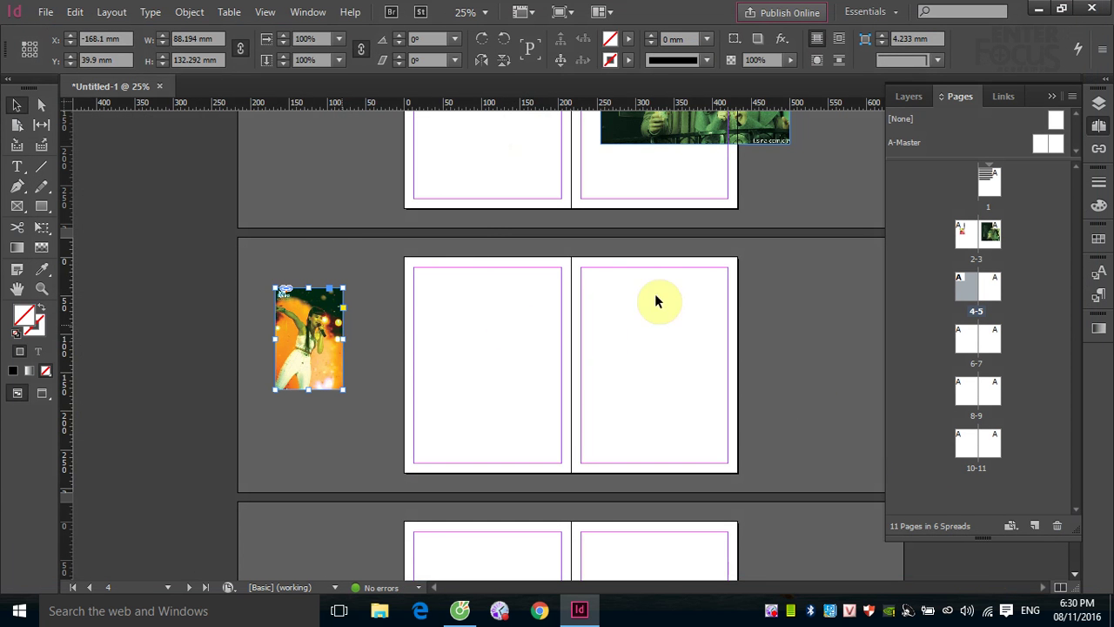
- Place Image.jpg from the BT_3 folder at full size on page 5, positioned at about X 215.9 mm, Y 5.9 mm
{"action": "left_click", "coordinate": [45, 11]}
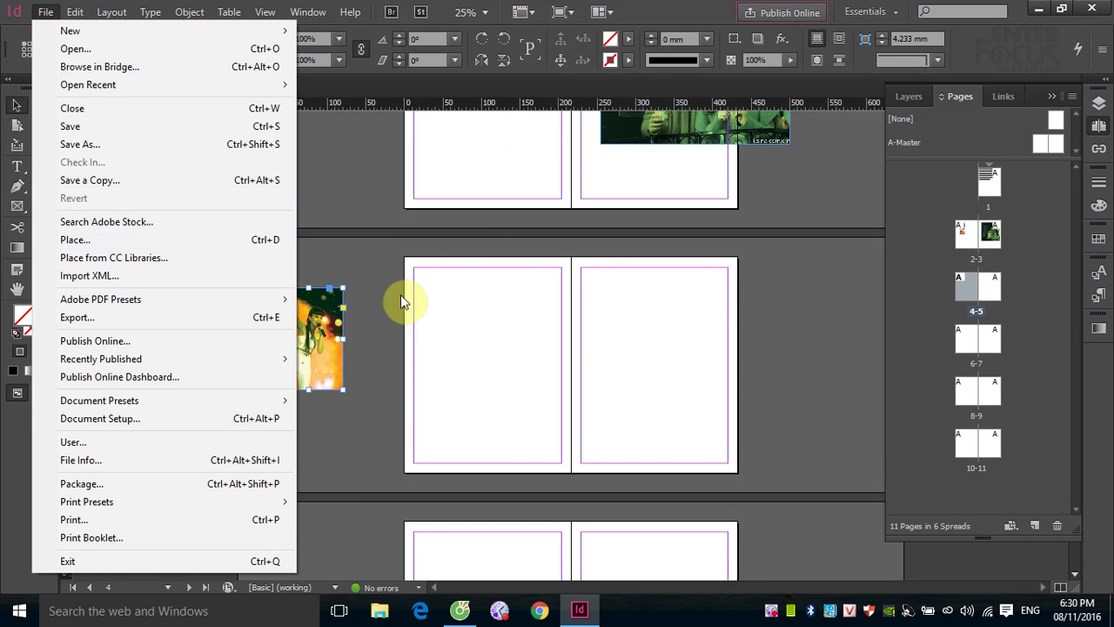
{"action": "left_click", "coordinate": [370, 275]}
{"action": "left_click", "coordinate": [45, 11]}
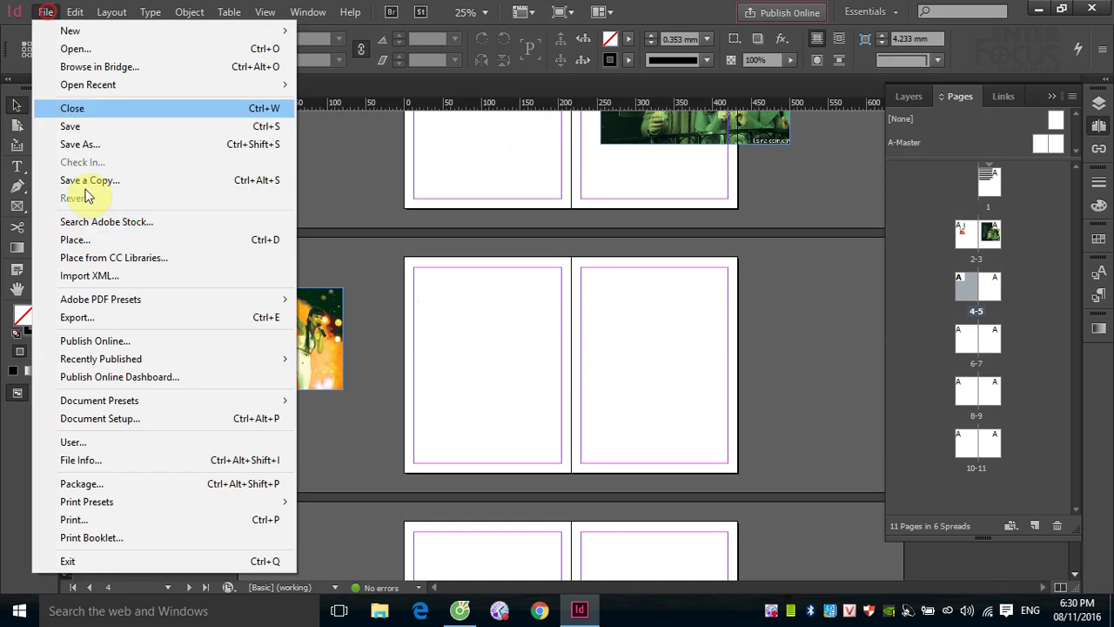
{"action": "left_click", "coordinate": [74, 240]}
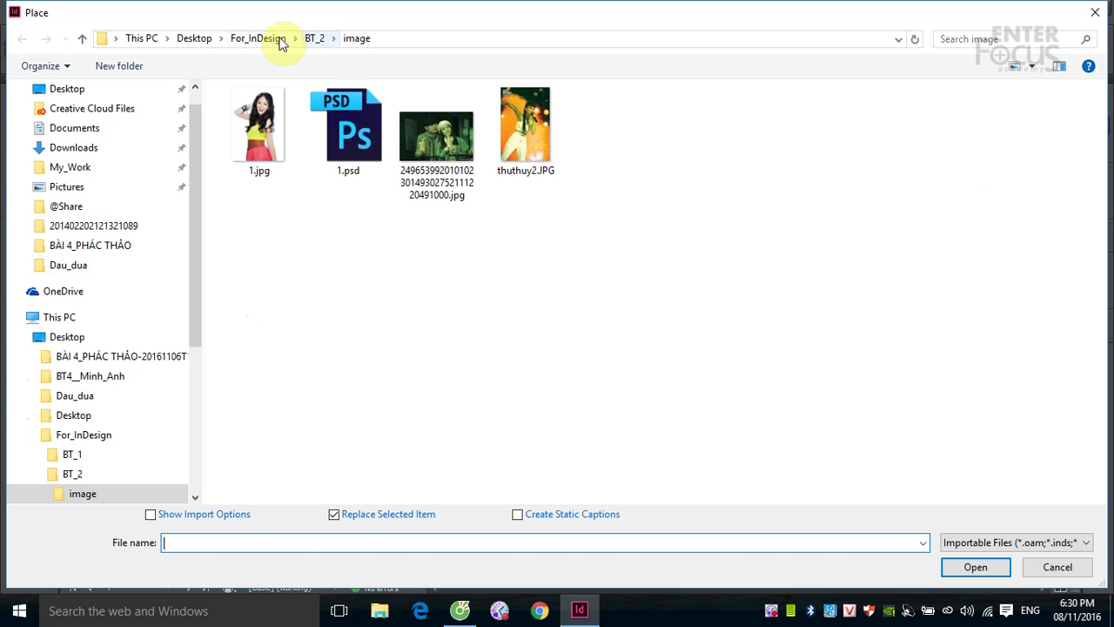
{"action": "left_click", "coordinate": [270, 39]}
{"action": "double_click", "coordinate": [242, 149]}
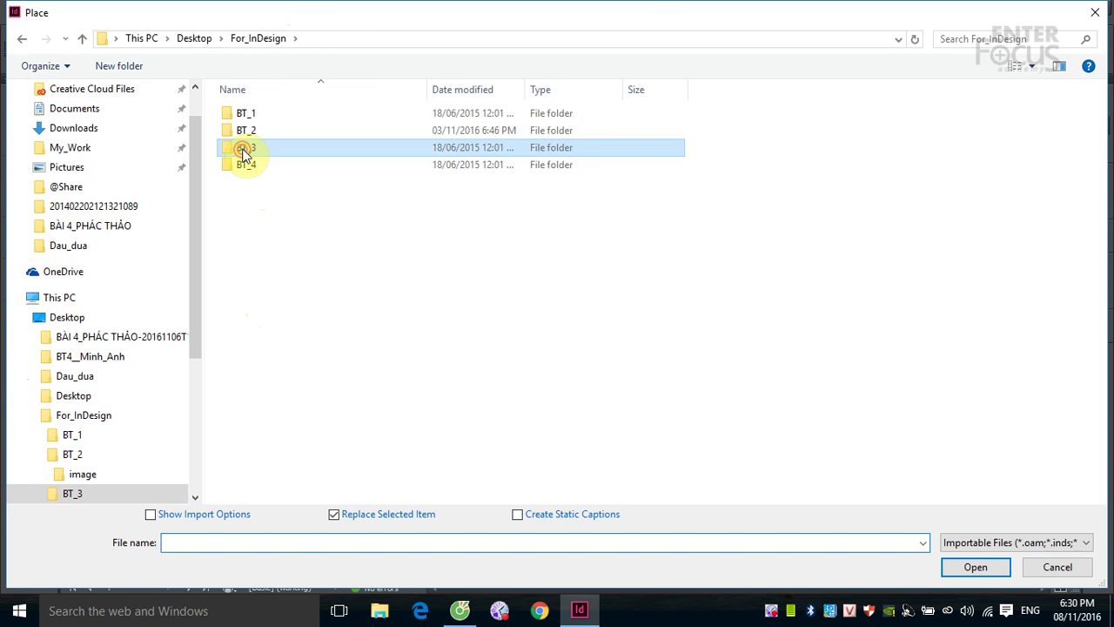
{"action": "left_click", "coordinate": [254, 114]}
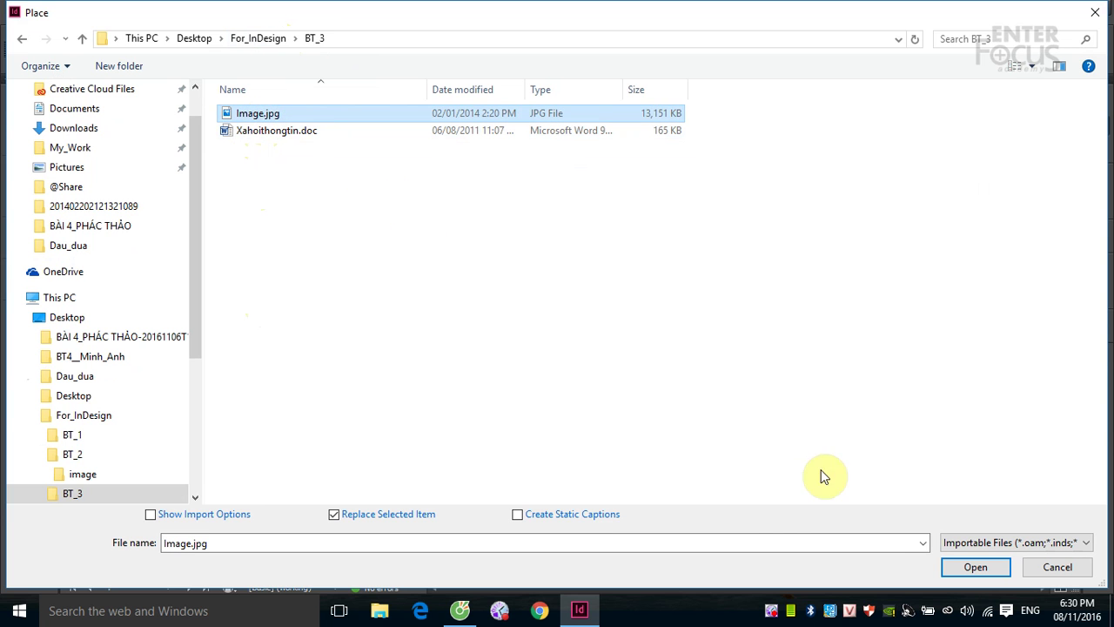
{"action": "left_click", "coordinate": [976, 566]}
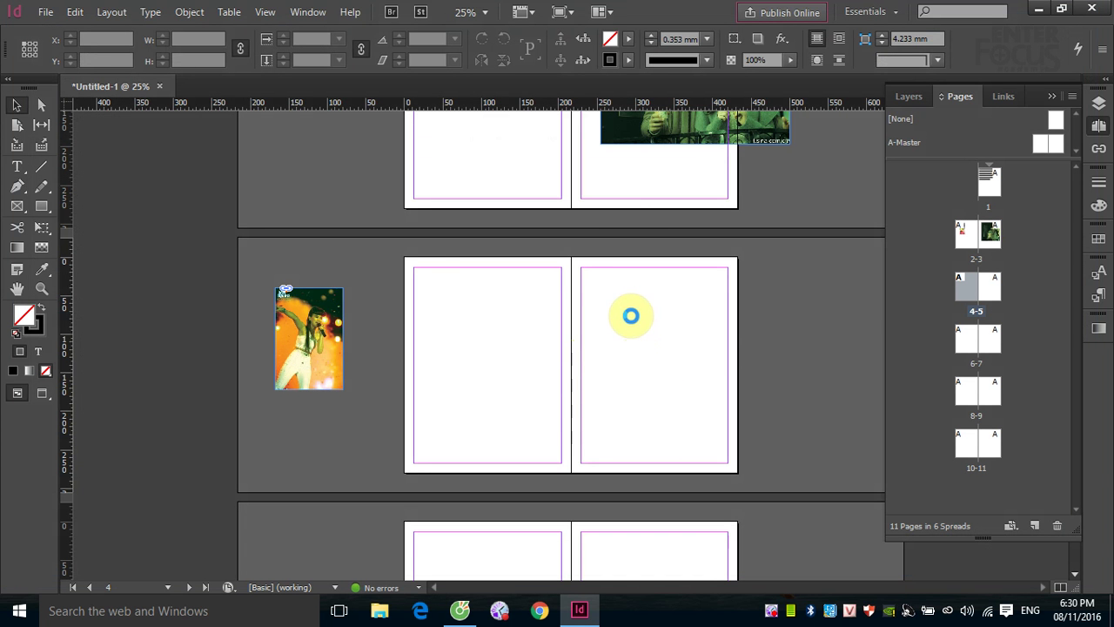
{"action": "left_click", "coordinate": [597, 298]}
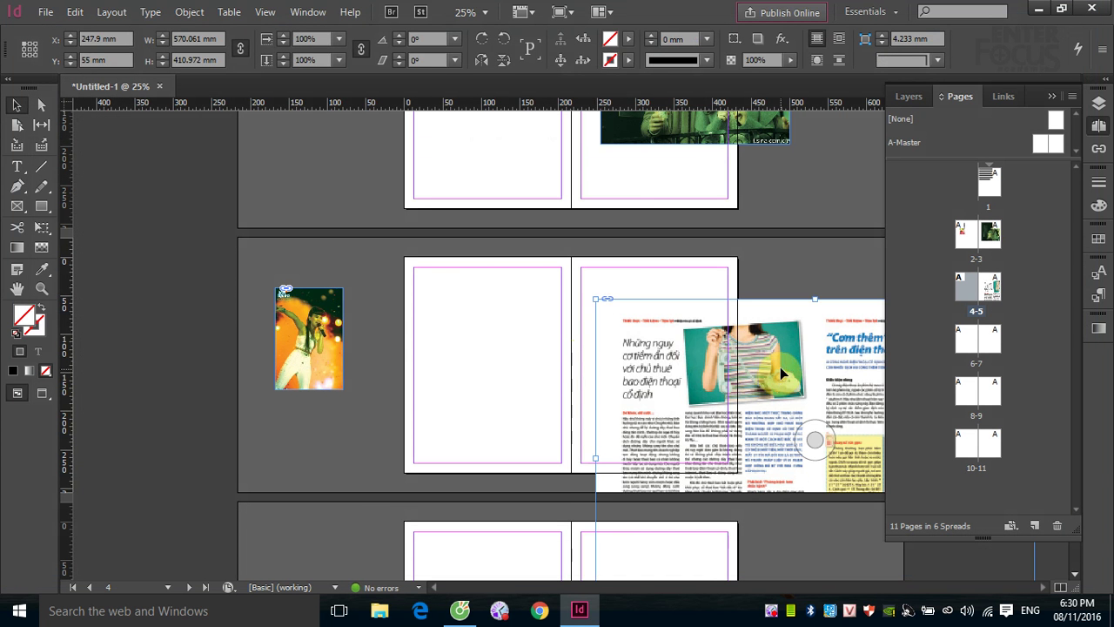
{"action": "left_click_drag", "start_coordinate": [709, 370], "coordinate": [684, 332]}
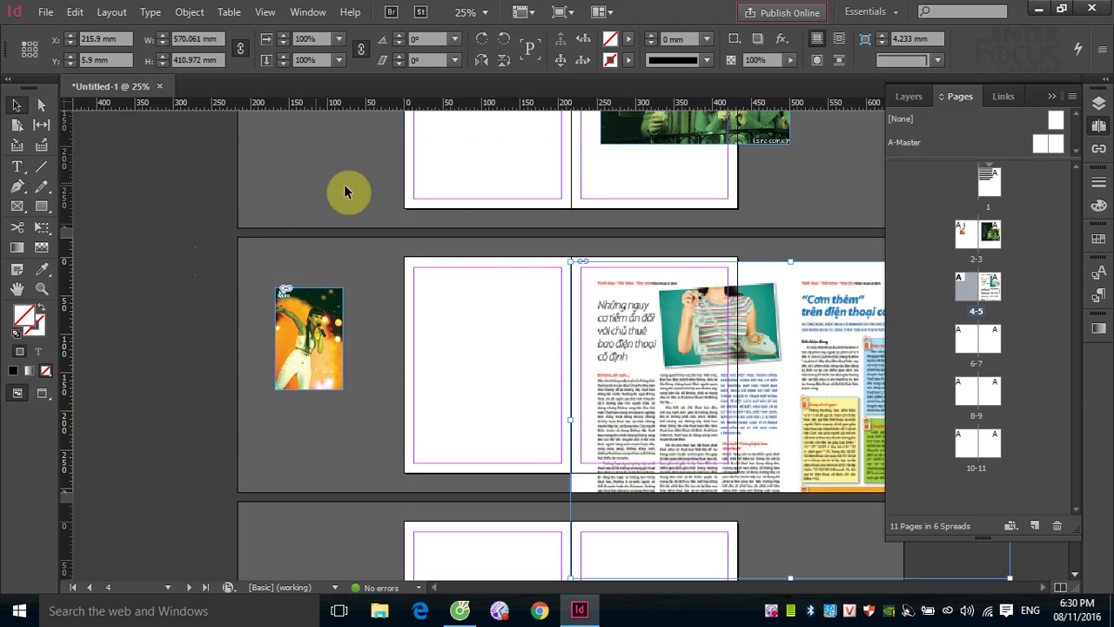
- Narrow the second text frame on page 1 to about 162 mm so its text becomes overset
{"action": "scroll", "coordinate": [444, 199], "scroll_direction": "up", "scroll_amount": 8}
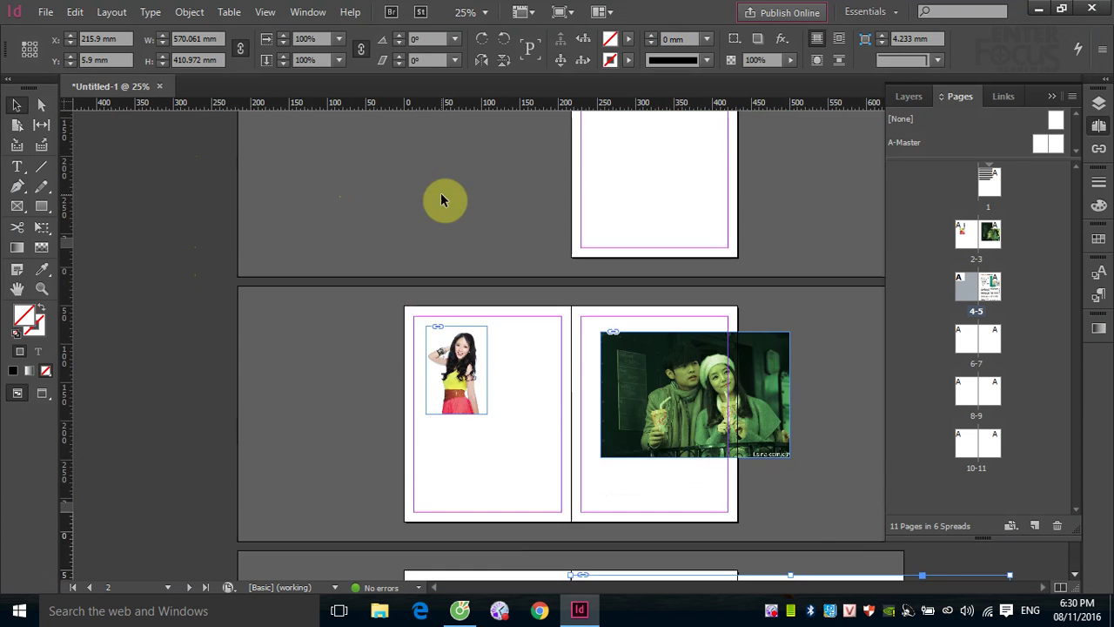
{"action": "left_click_drag", "start_coordinate": [734, 160], "coordinate": [713, 230]}
{"action": "left_click", "coordinate": [525, 344]}
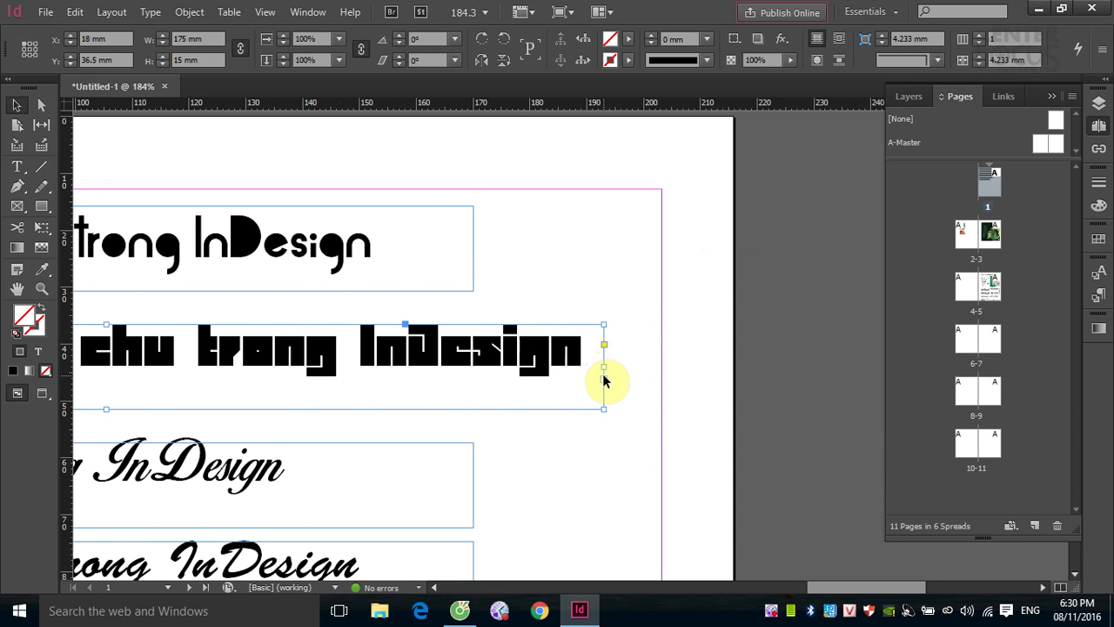
{"action": "left_click_drag", "start_coordinate": [604, 367], "coordinate": [529, 371]}
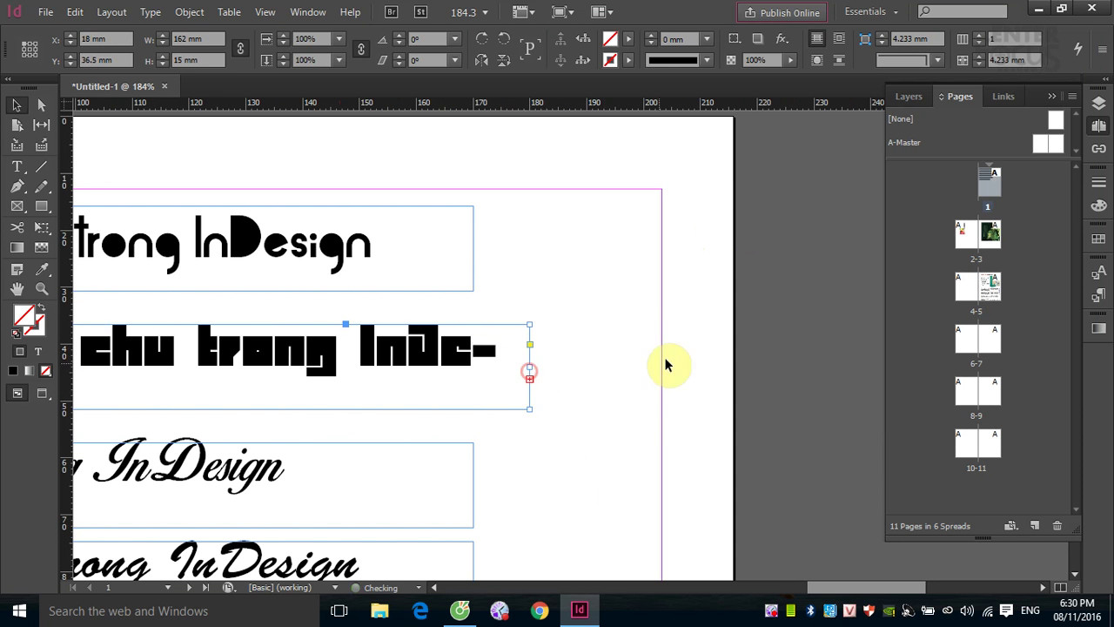
{"action": "left_click", "coordinate": [749, 337]}
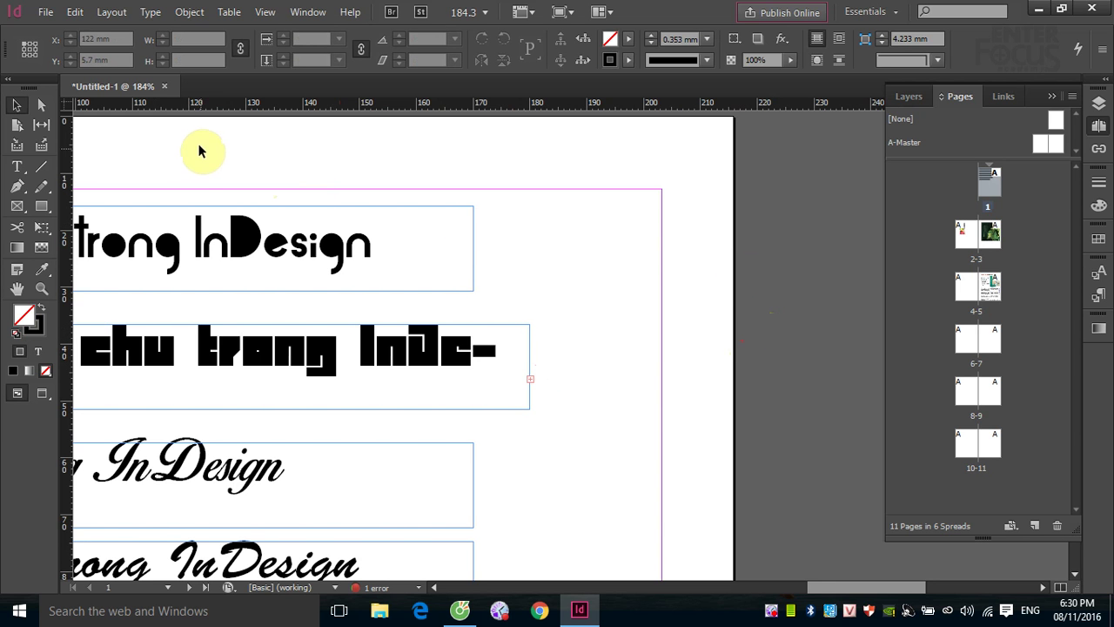
- Review the summary, fonts, links, inks, print settings and external plug-ins sections in the Package dialog
{"action": "left_click", "coordinate": [48, 15]}
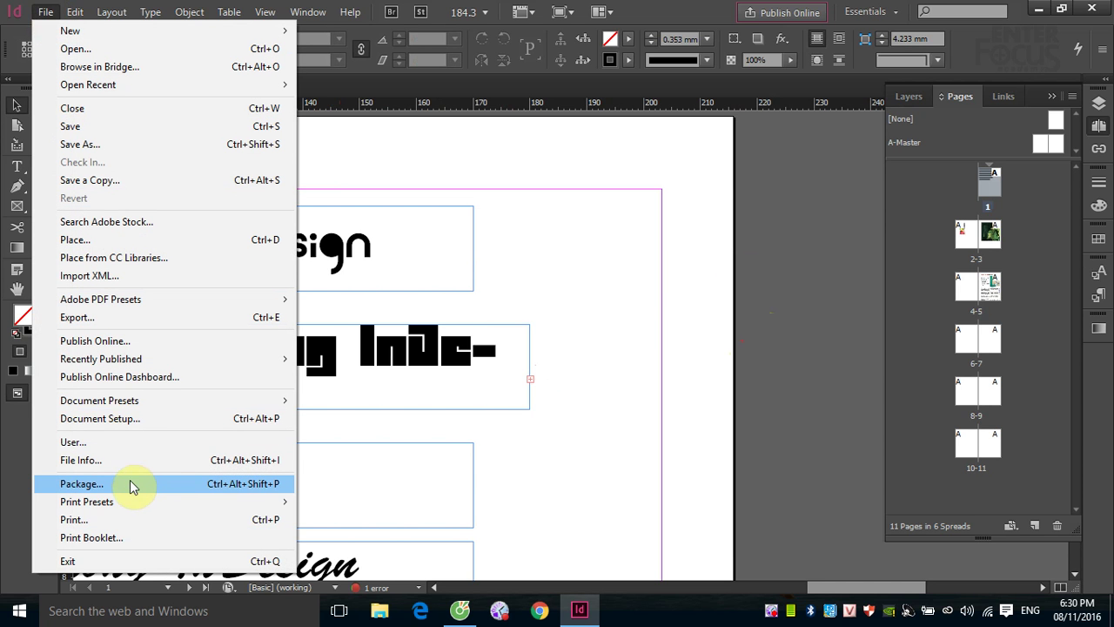
{"action": "left_click", "coordinate": [124, 485]}
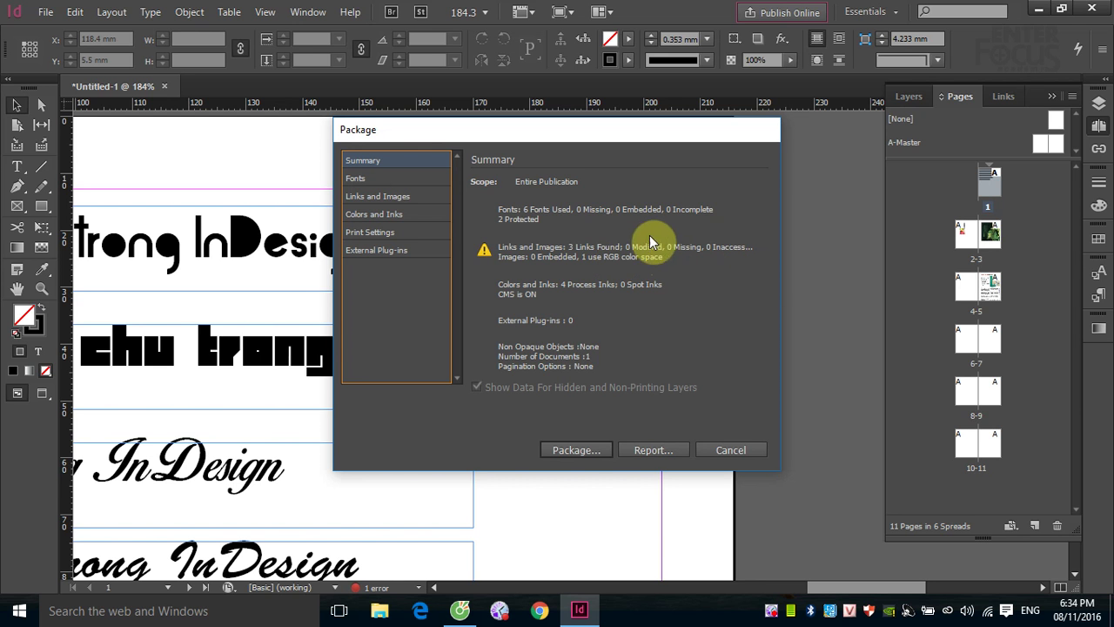
{"action": "left_click", "coordinate": [356, 177]}
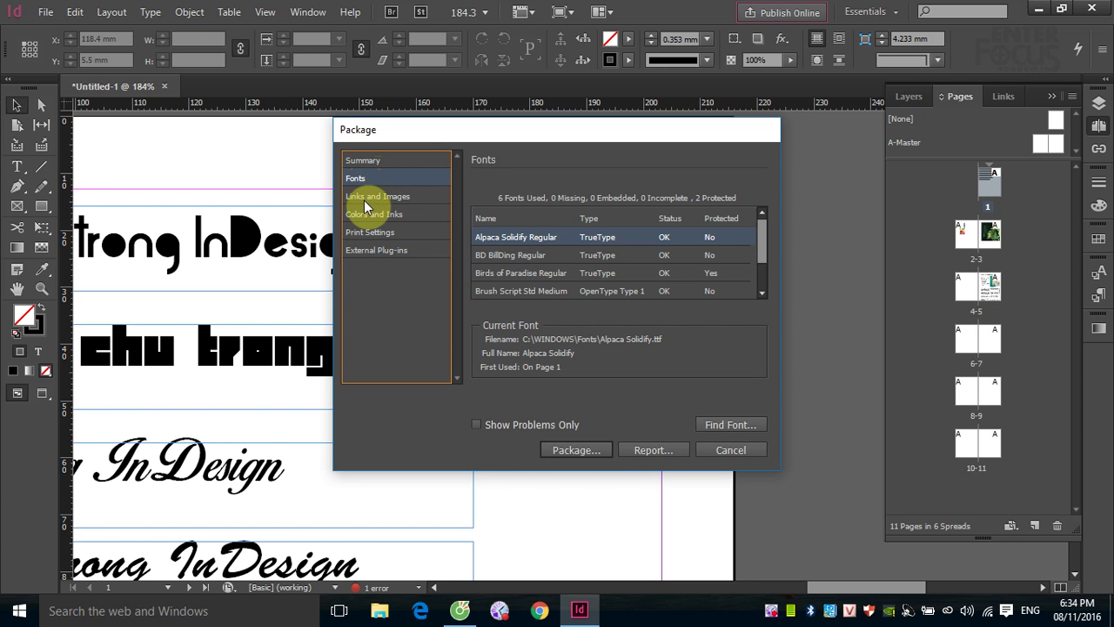
{"action": "left_click", "coordinate": [366, 199]}
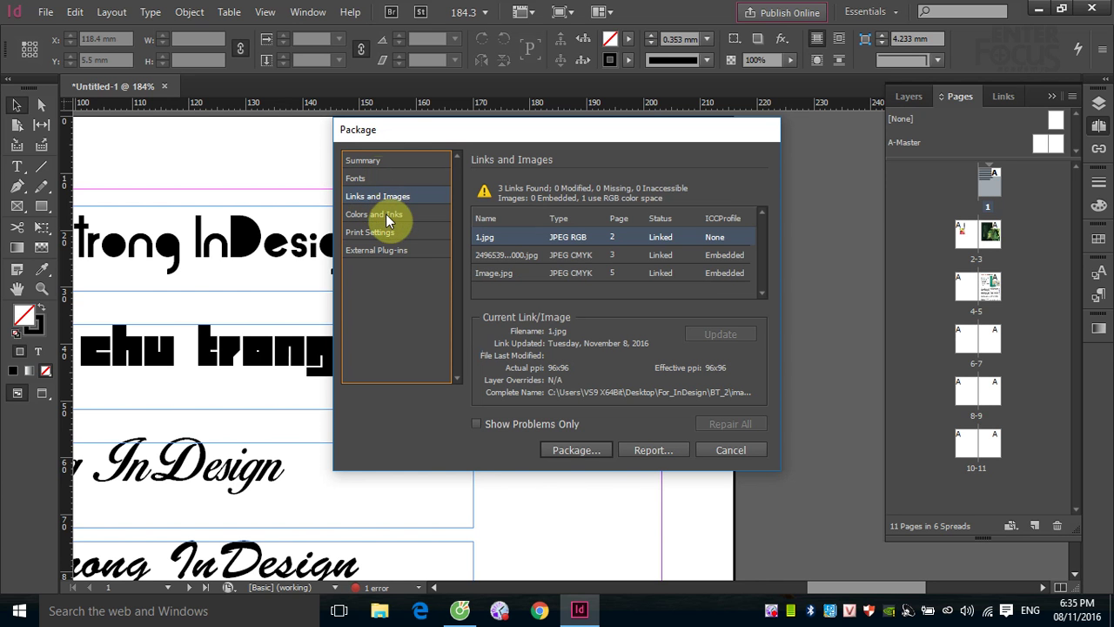
{"action": "left_click", "coordinate": [385, 223]}
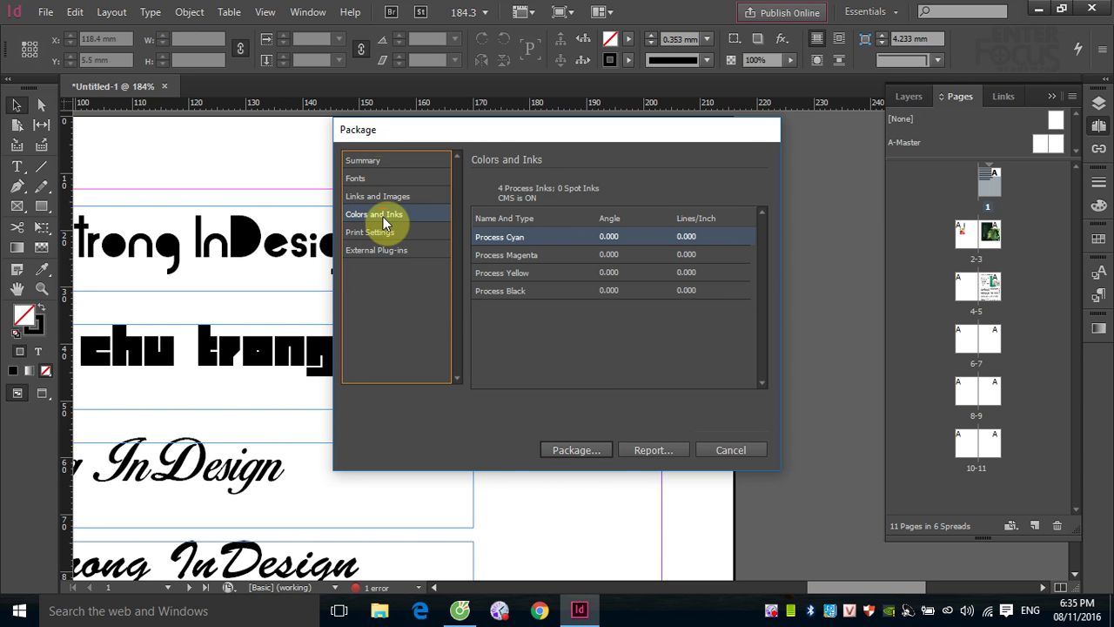
{"action": "left_click", "coordinate": [371, 232]}
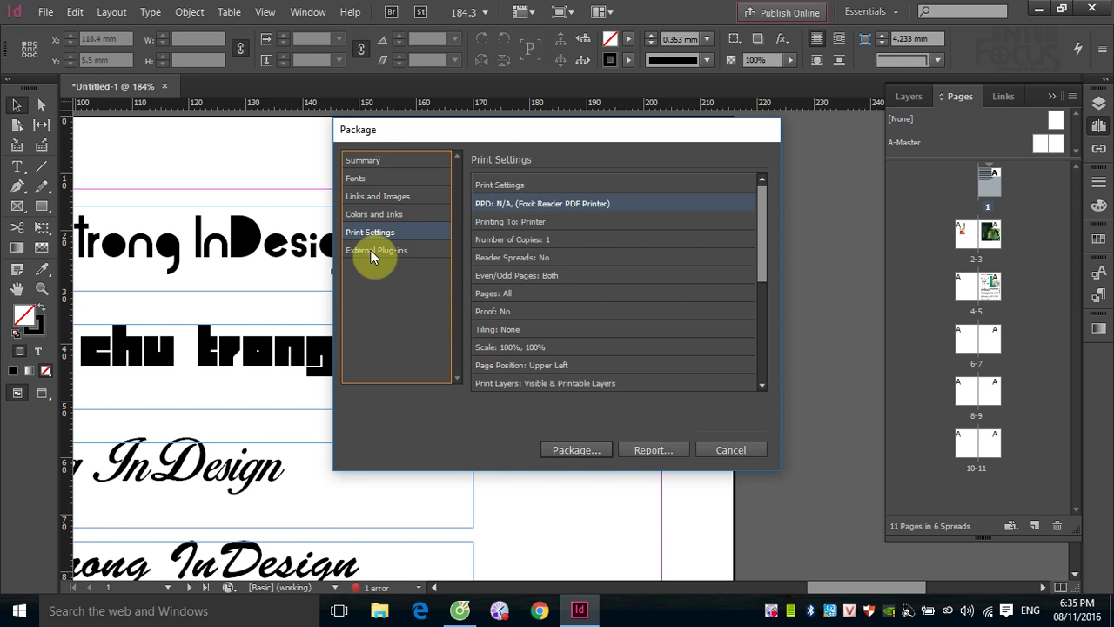
{"action": "left_click", "coordinate": [371, 251]}
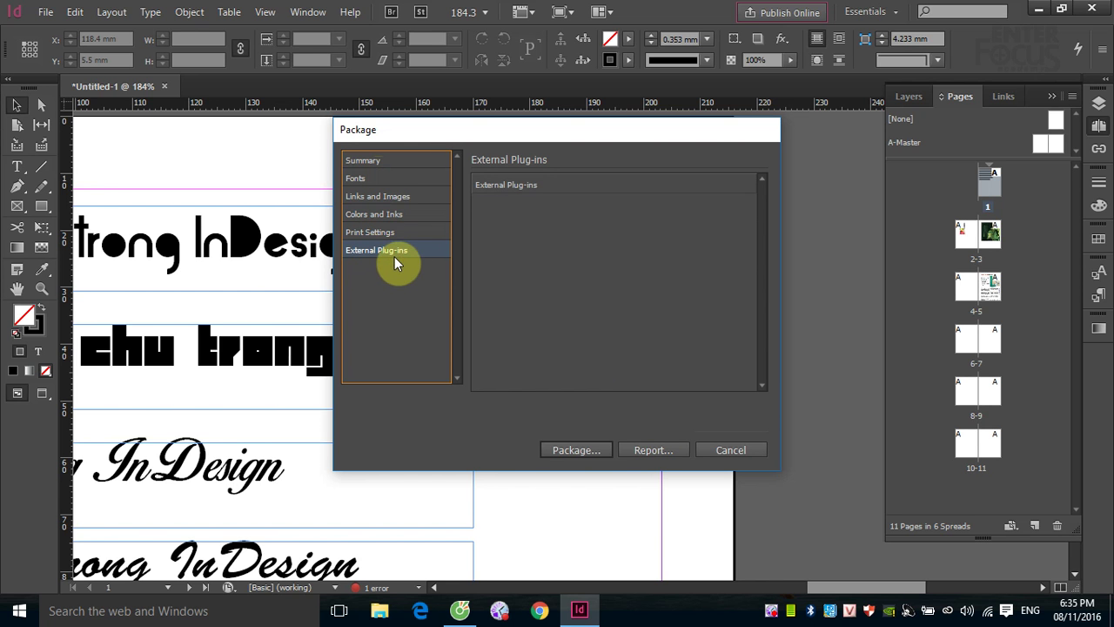
- Compare the Fonts and the Links and Images sections of the Package dialog
{"action": "left_click", "coordinate": [364, 179]}
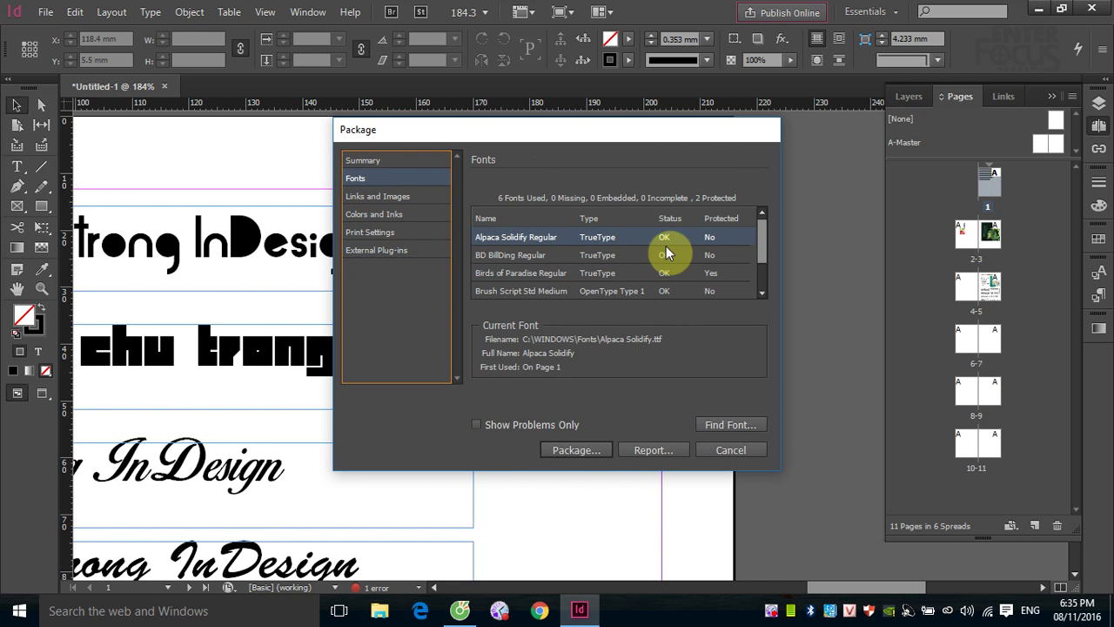
{"action": "left_click", "coordinate": [363, 198]}
{"action": "left_click", "coordinate": [369, 179]}
{"action": "left_click", "coordinate": [371, 196]}
{"action": "left_click", "coordinate": [378, 177]}
{"action": "left_click", "coordinate": [374, 198]}
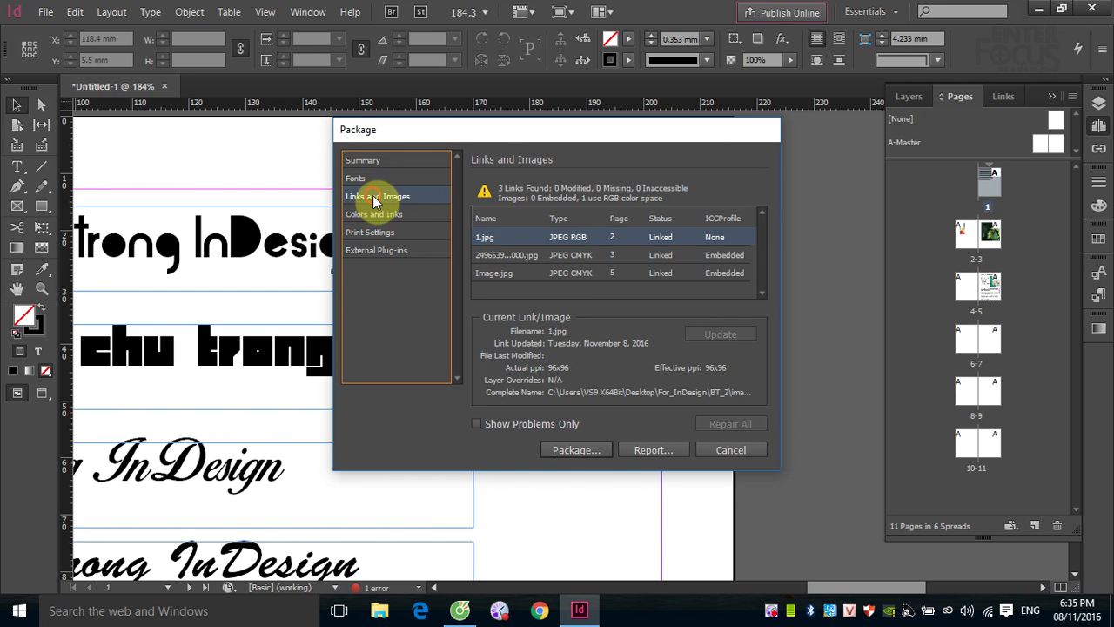
- Examine the entire font list and filter it to problems only, then check the linked images
{"action": "left_click", "coordinate": [377, 179]}
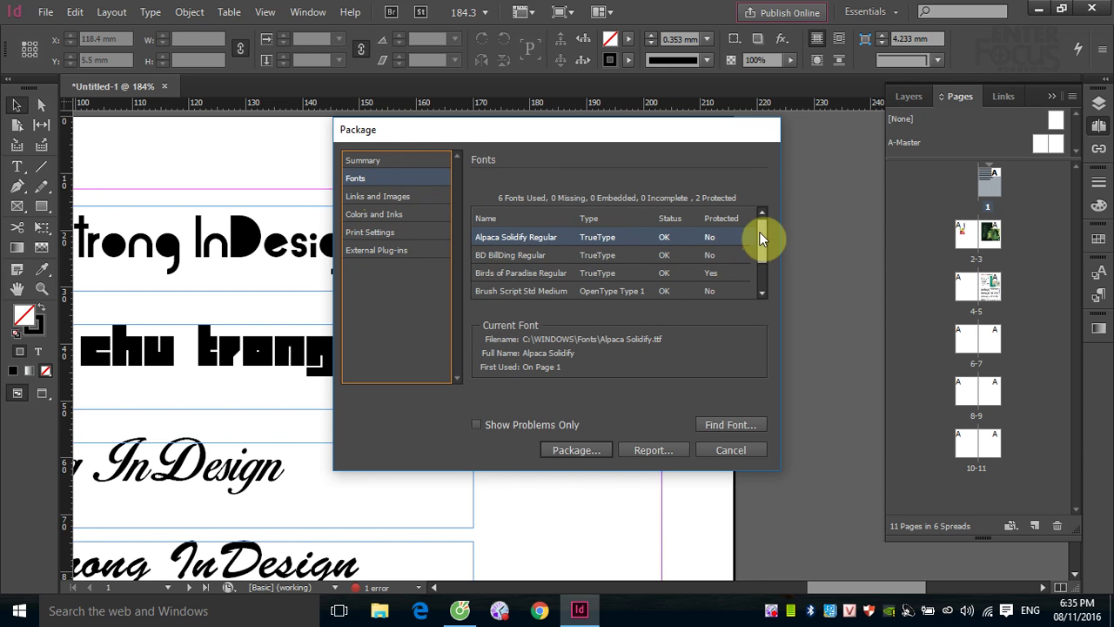
{"action": "left_click_drag", "start_coordinate": [763, 232], "coordinate": [759, 265]}
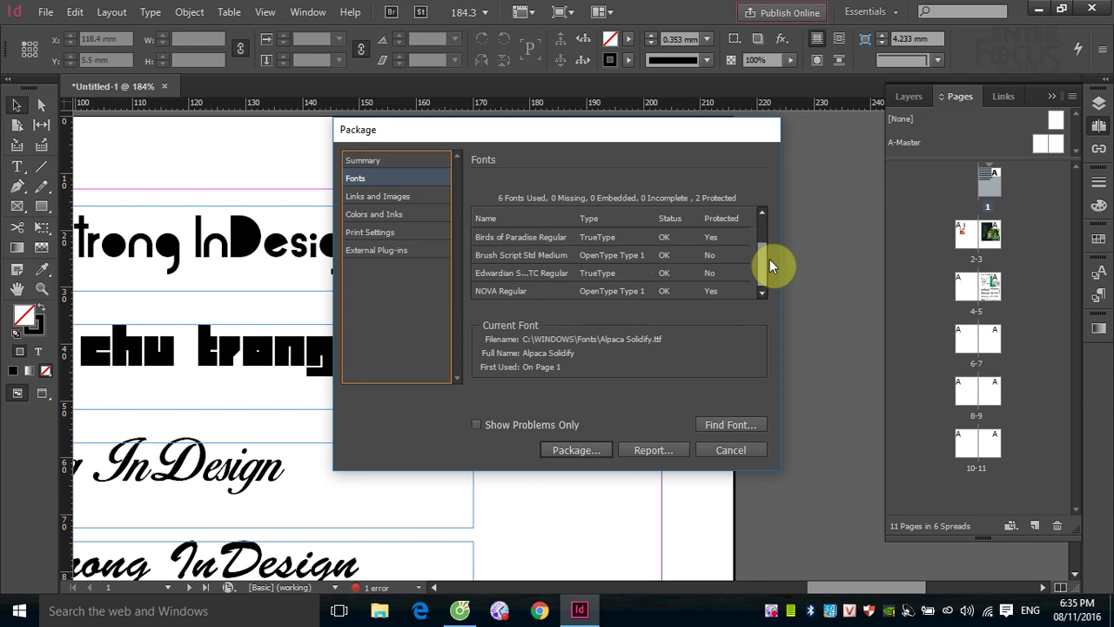
{"action": "mouse_move", "coordinate": [763, 260]}
{"action": "left_mouse_down"}
{"action": "mouse_move", "coordinate": [762, 236]}
{"action": "mouse_move", "coordinate": [760, 274]}
{"action": "left_mouse_up"}
{"action": "left_click", "coordinate": [477, 424]}
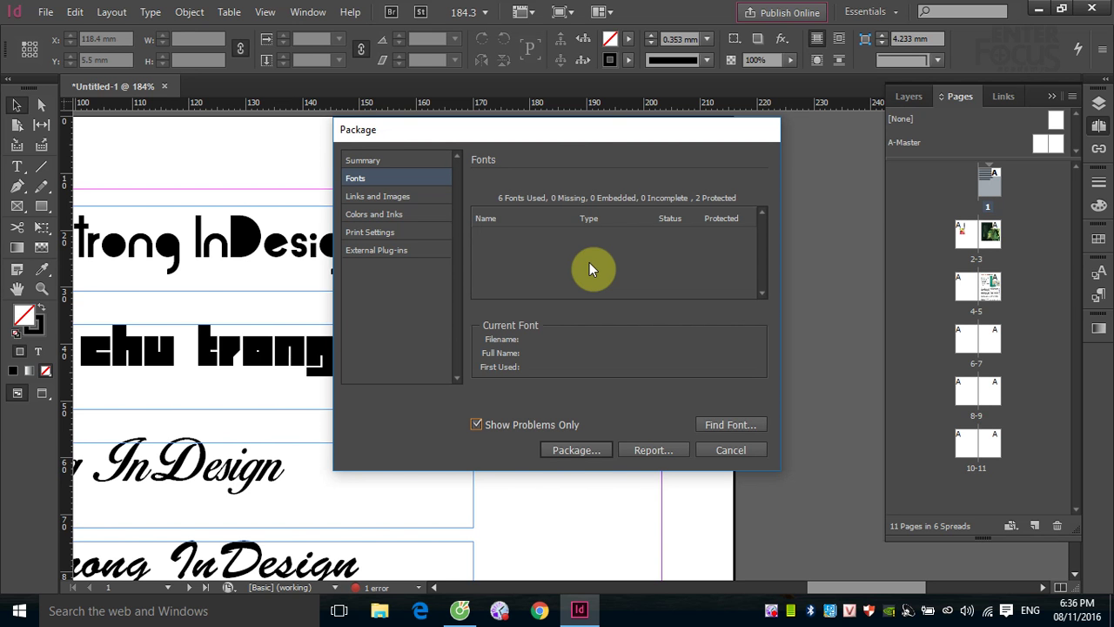
{"action": "left_click", "coordinate": [388, 199]}
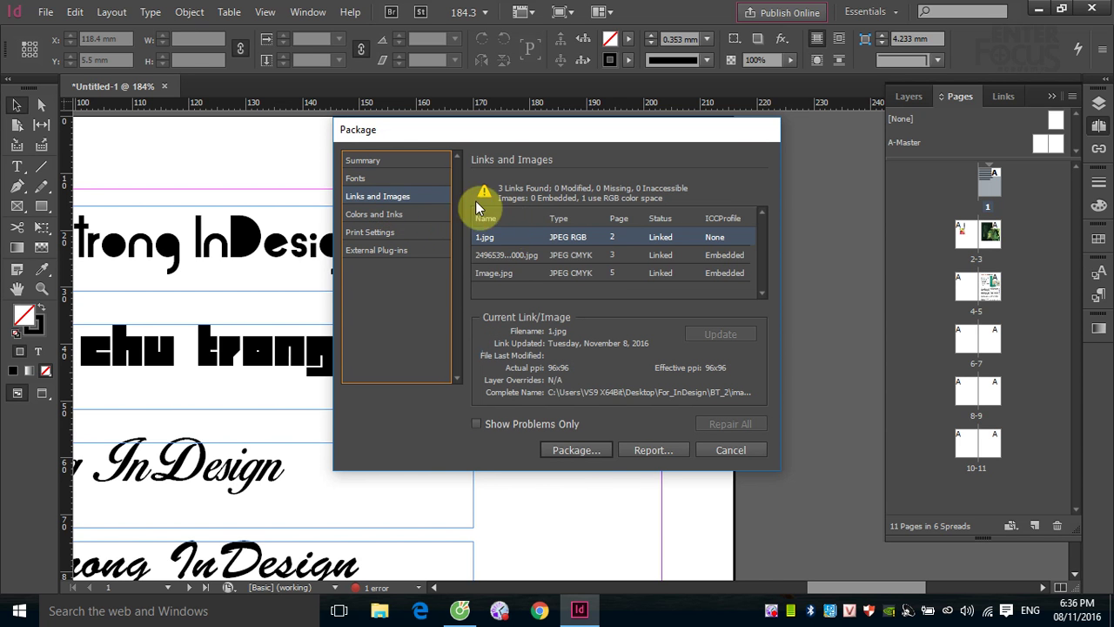
- Review the linked images in the Package dialog, comparing the full list with the list filtered to problems only
{"action": "left_click", "coordinate": [396, 181]}
{"action": "left_click", "coordinate": [390, 196]}
{"action": "left_click", "coordinate": [476, 423]}
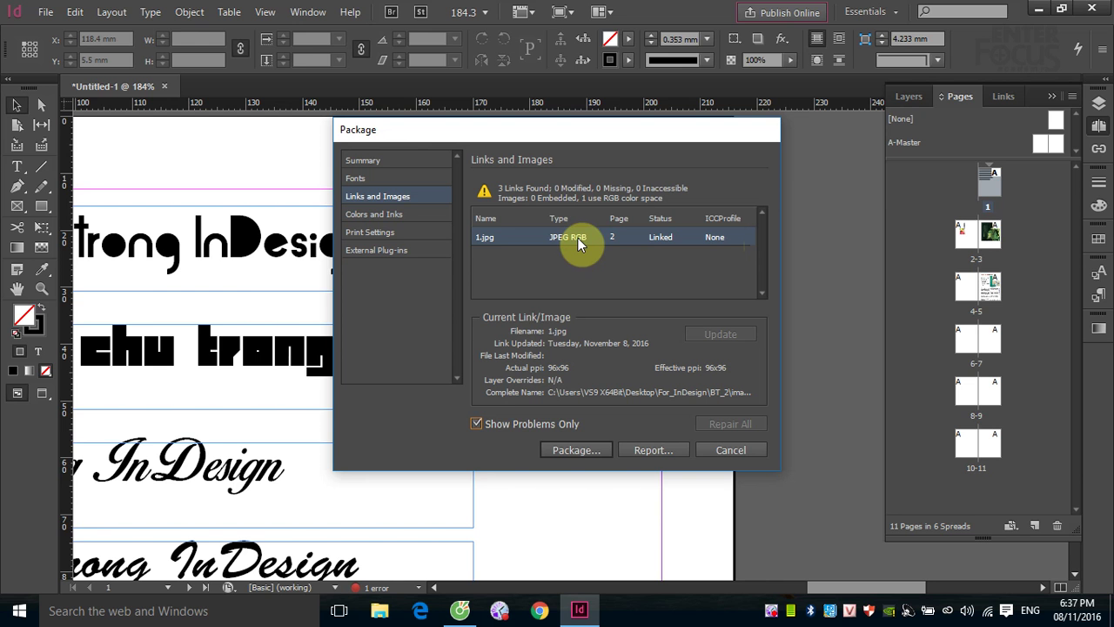
{"action": "left_click", "coordinate": [476, 424]}
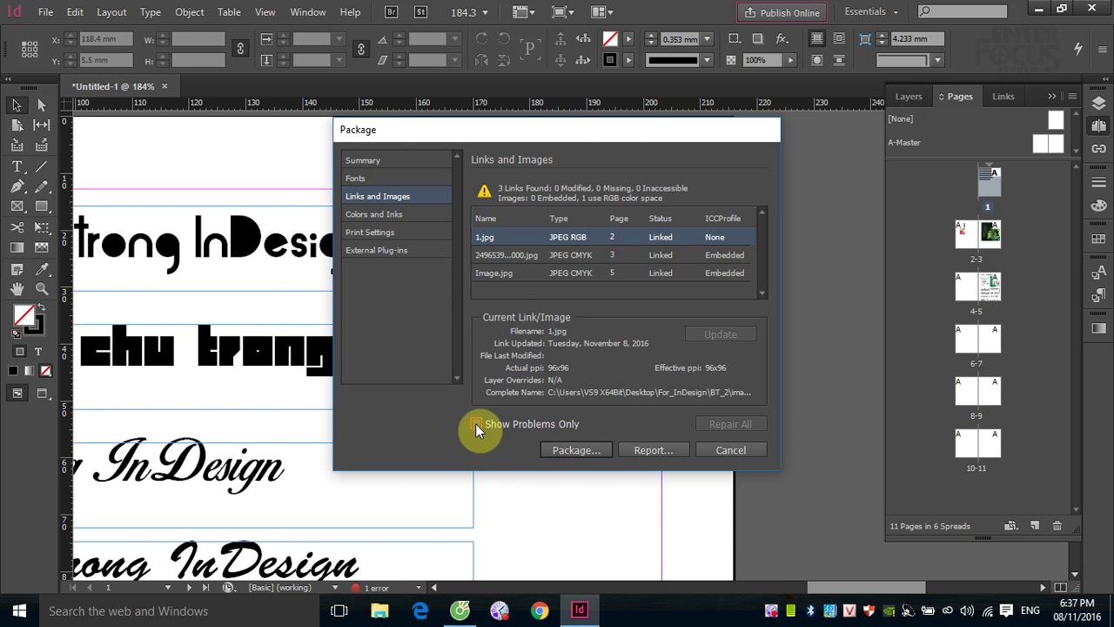
{"action": "left_click", "coordinate": [476, 423]}
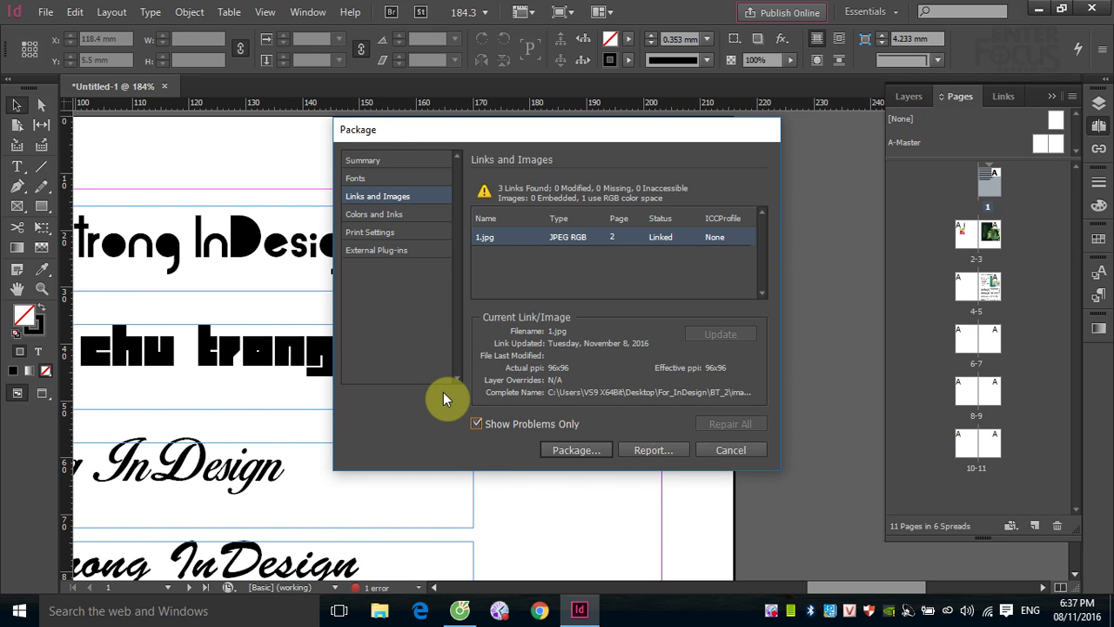
- Start packaging, agree to save the publication, and create a folder named B6_08_11_2016 inside the InDesign folder
{"action": "left_click", "coordinate": [577, 449]}
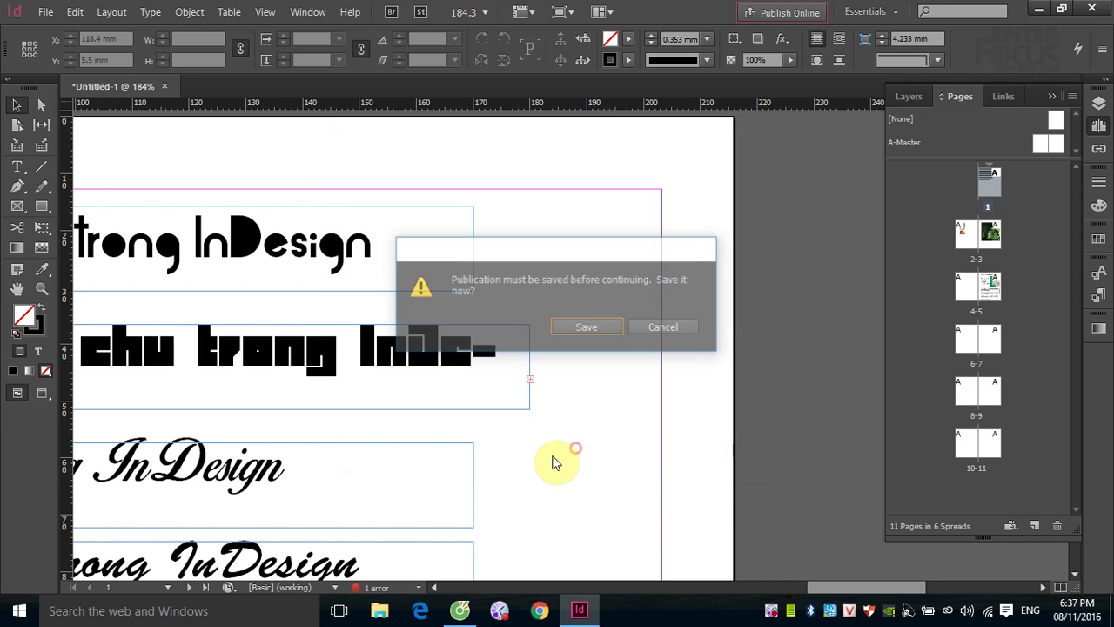
{"action": "left_click", "coordinate": [595, 330]}
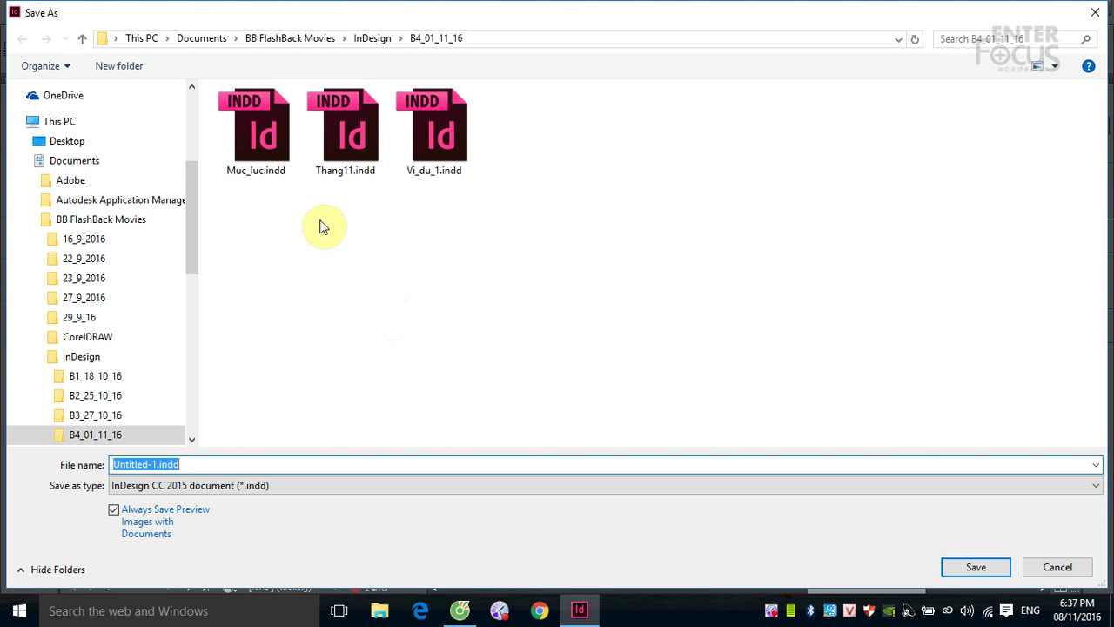
{"action": "left_click", "coordinate": [369, 40]}
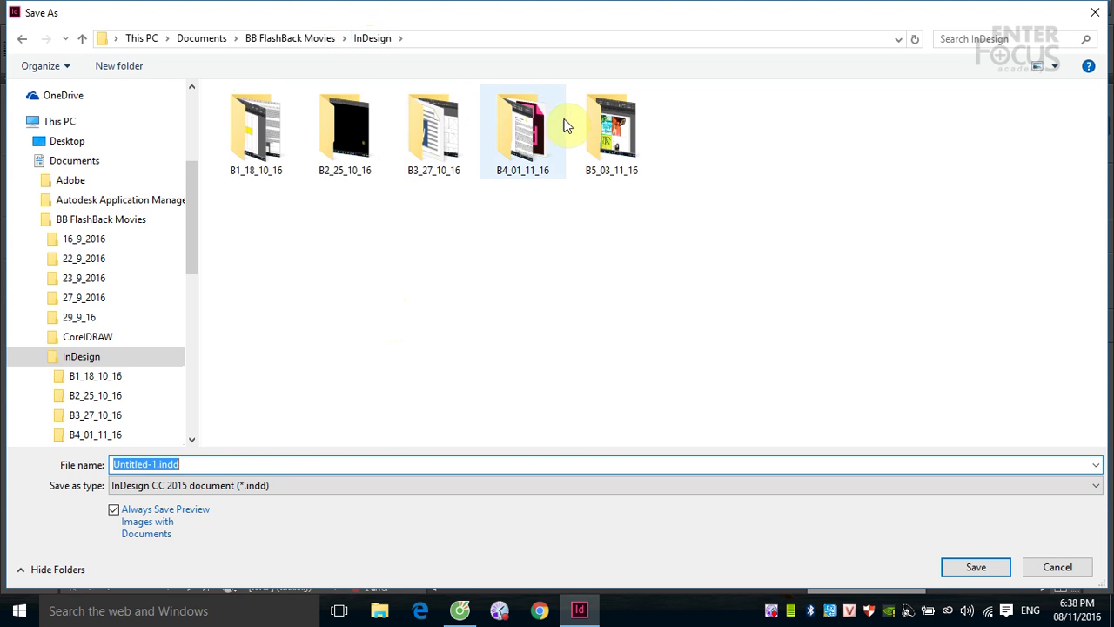
{"action": "left_click", "coordinate": [127, 66]}
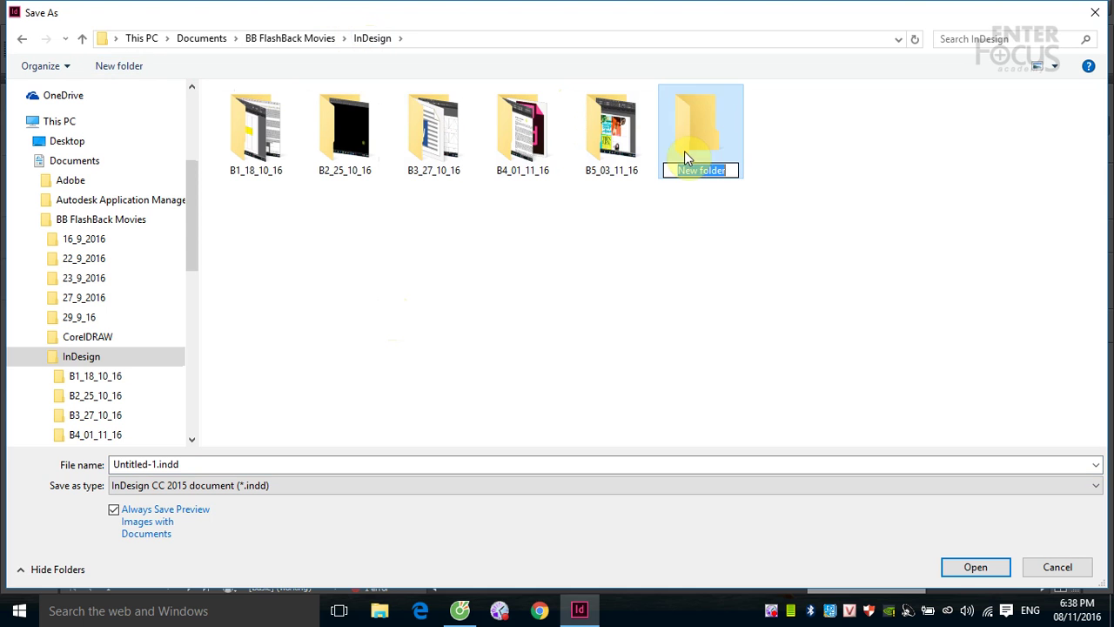
{"action": "type", "text": "B6"}
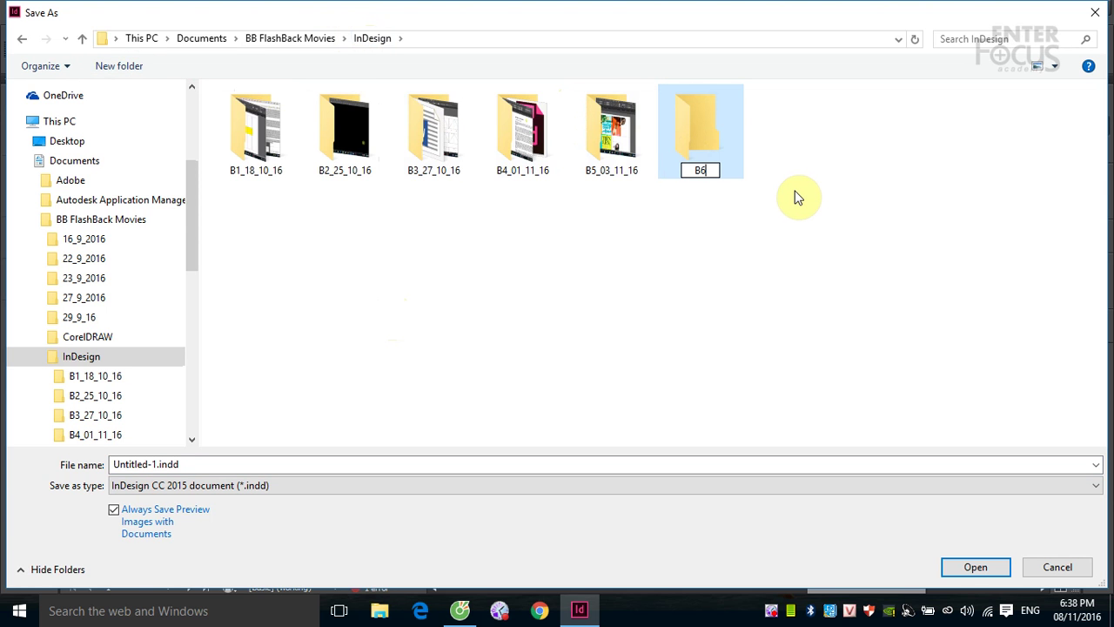
{"action": "type", "text": "_08_11"}
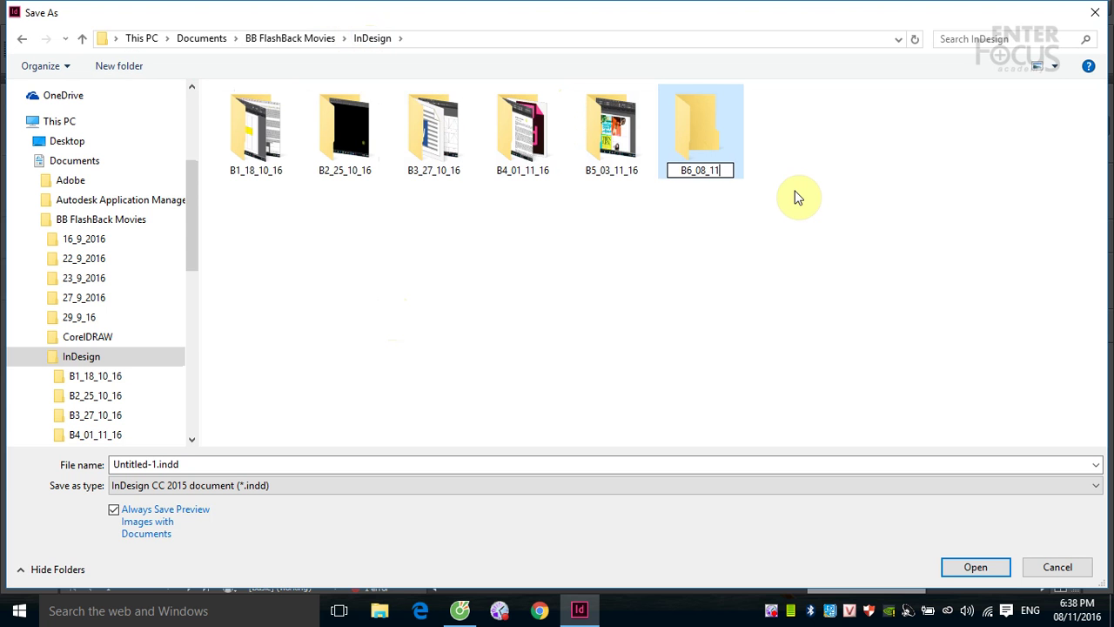
{"action": "type", "text": "_2016"}
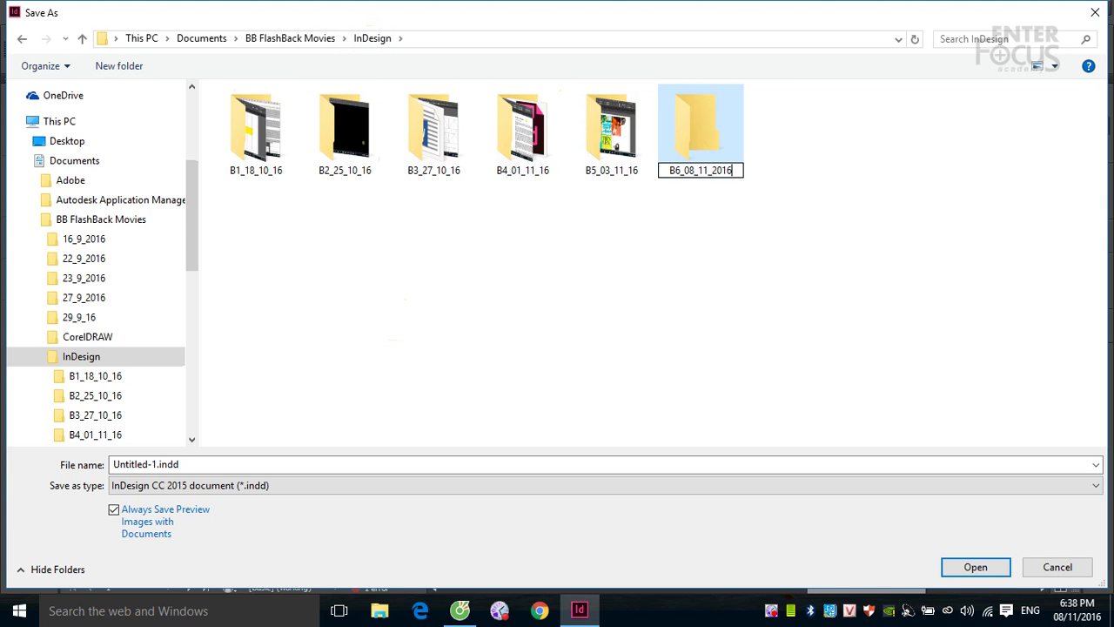
{"action": "left_click", "coordinate": [819, 265]}
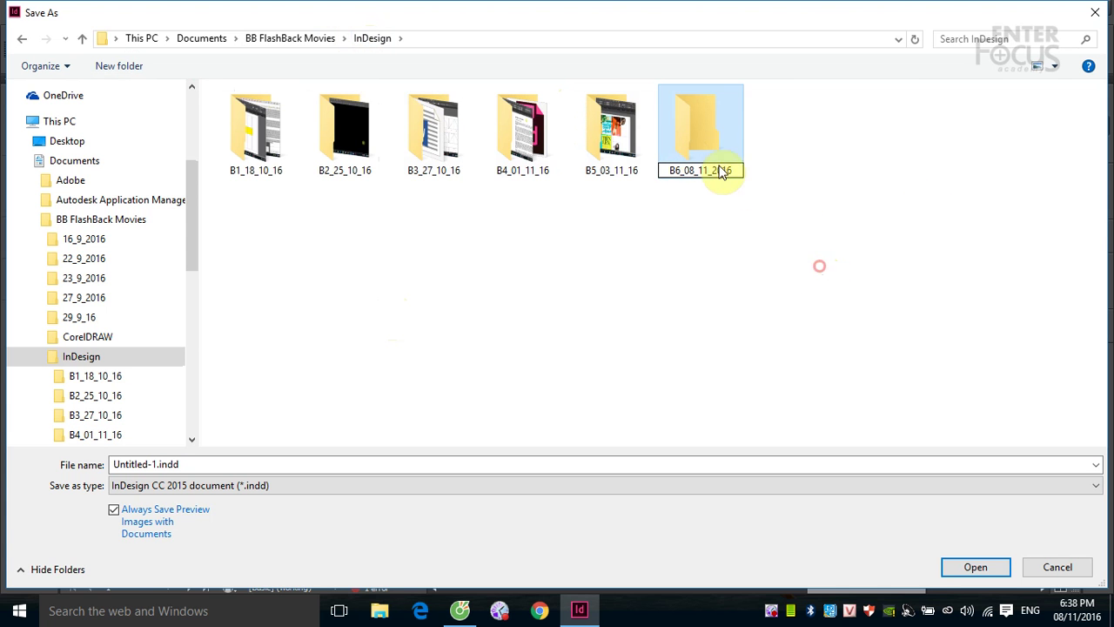
- Save the document as Dong_goi in the B6_08_11_2016 folder
{"action": "double_click", "coordinate": [703, 137]}
{"action": "left_click", "coordinate": [226, 463]}
{"action": "double_click", "coordinate": [225, 463]}
{"action": "type", "text": "D"}
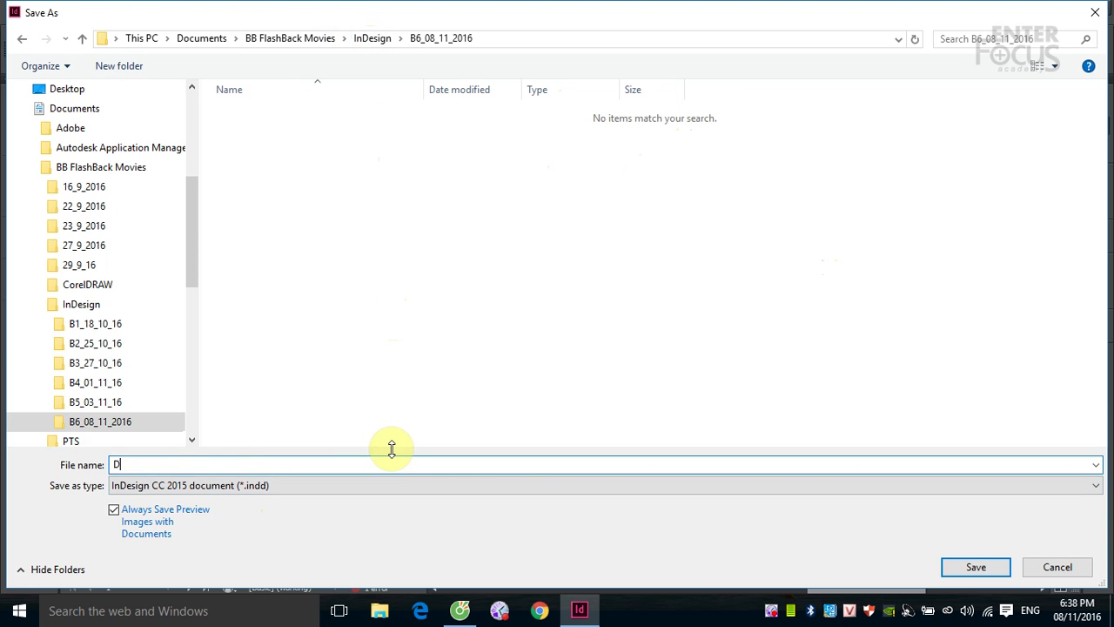
{"action": "type", "text": "ong_goi"}
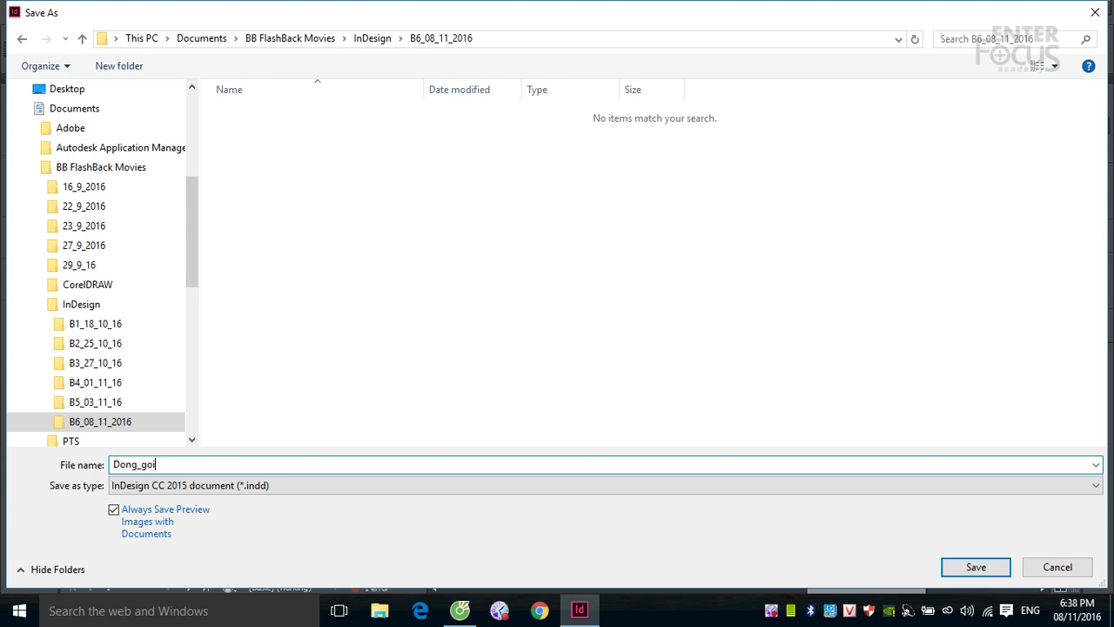
{"action": "left_click", "coordinate": [955, 567]}
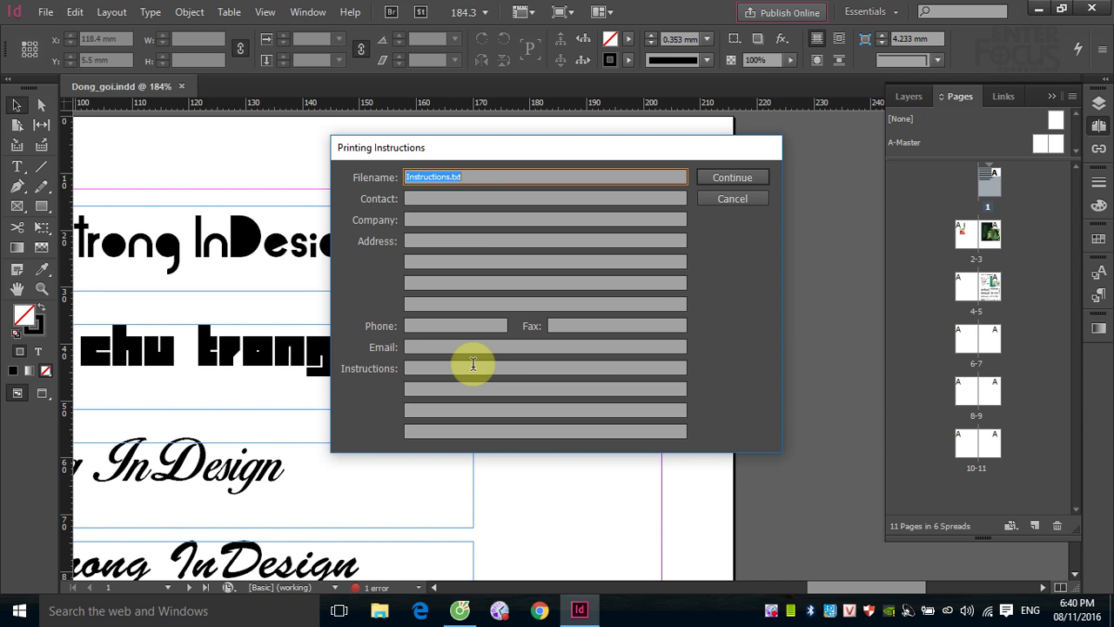
- Package the document into Dong_goi Folder with the default printing instructions and package options, accepting the font-licensing and overset-text warnings
{"action": "left_click", "coordinate": [735, 179]}
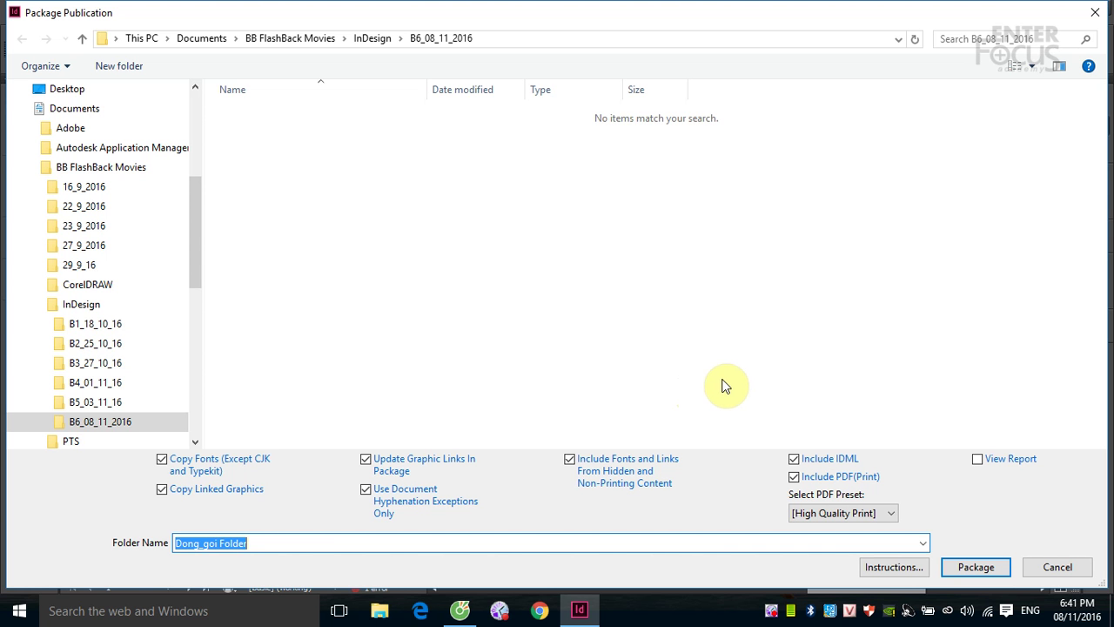
{"action": "left_click", "coordinate": [975, 569]}
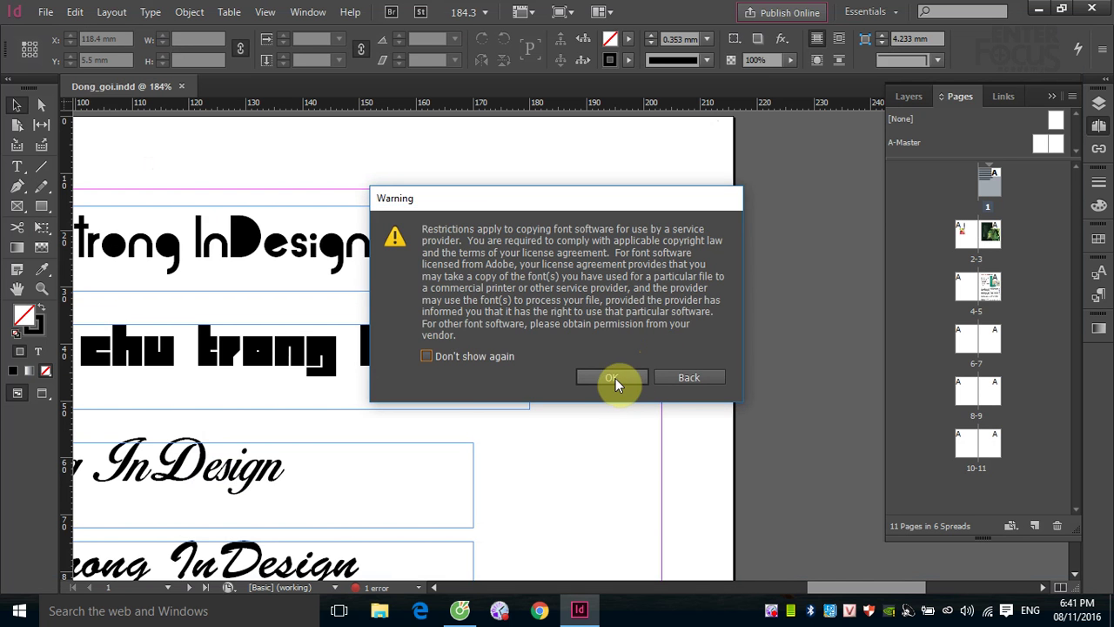
{"action": "left_click", "coordinate": [612, 380]}
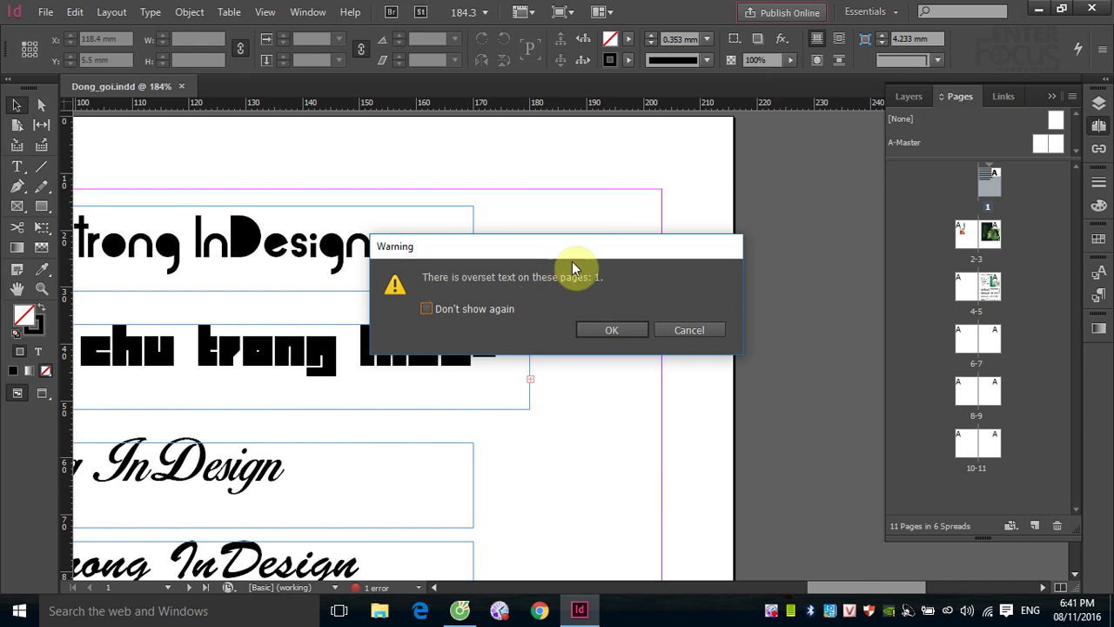
{"action": "left_click_drag", "start_coordinate": [577, 247], "coordinate": [700, 184]}
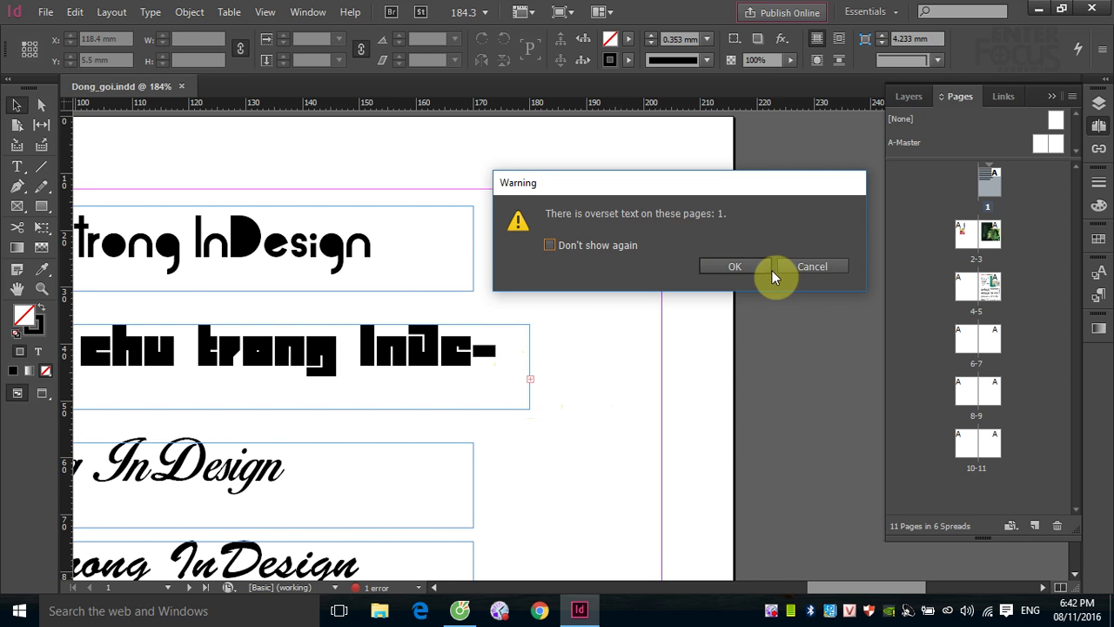
{"action": "left_click", "coordinate": [749, 268]}
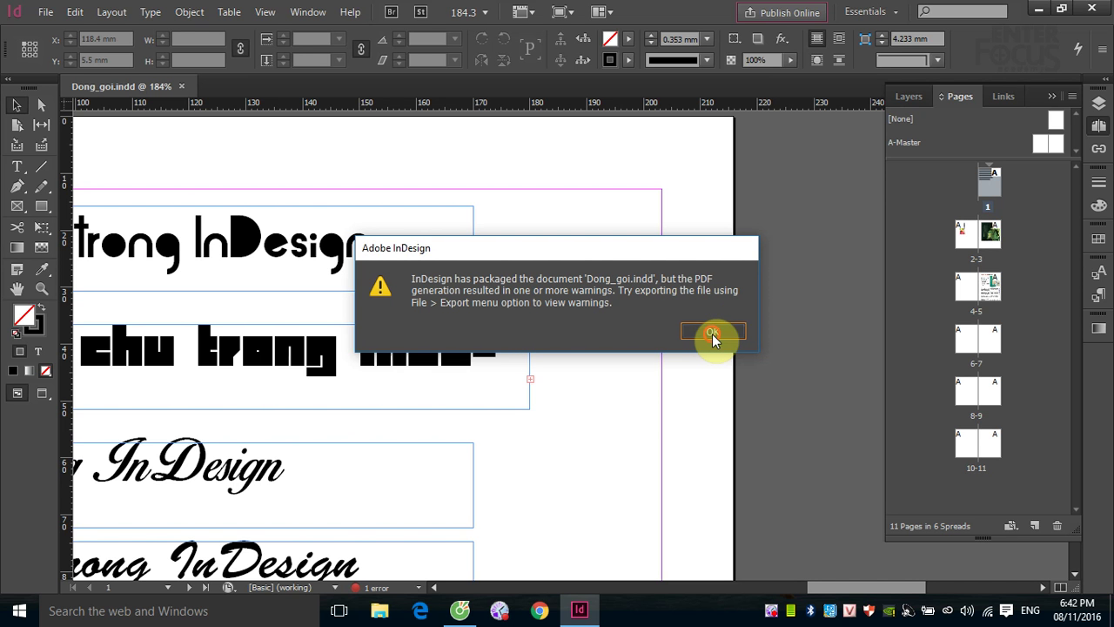
{"action": "left_click", "coordinate": [712, 333]}
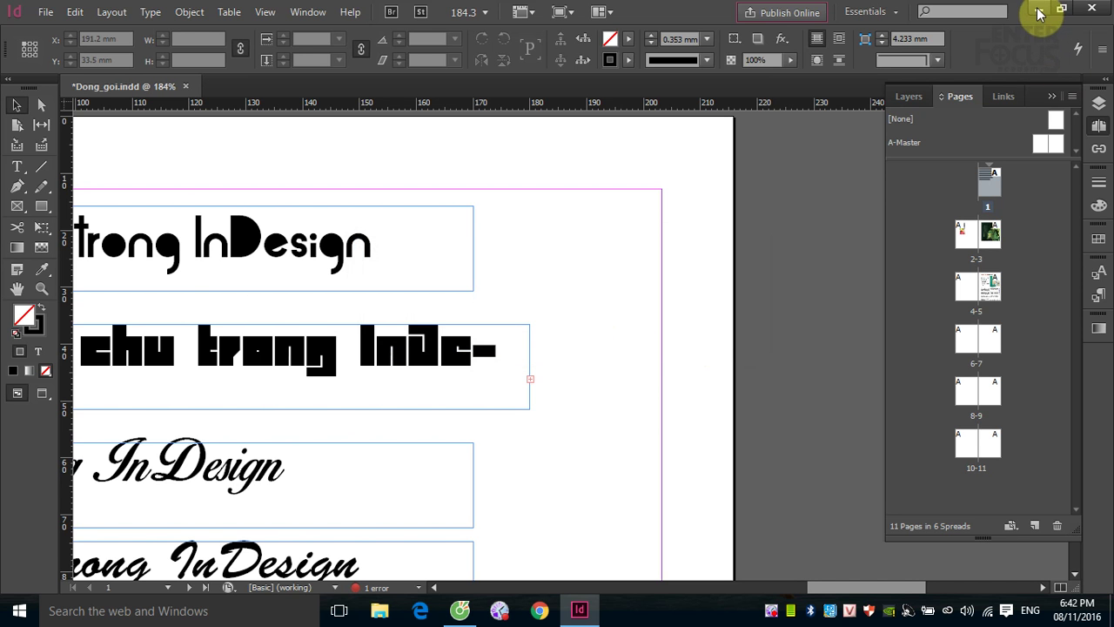
- Switch to File Explorer and open Dong_goi Folder under Documents, BB FlashBack Movies, InDesign, B6_08_11_2016
{"action": "left_click", "coordinate": [1039, 10]}
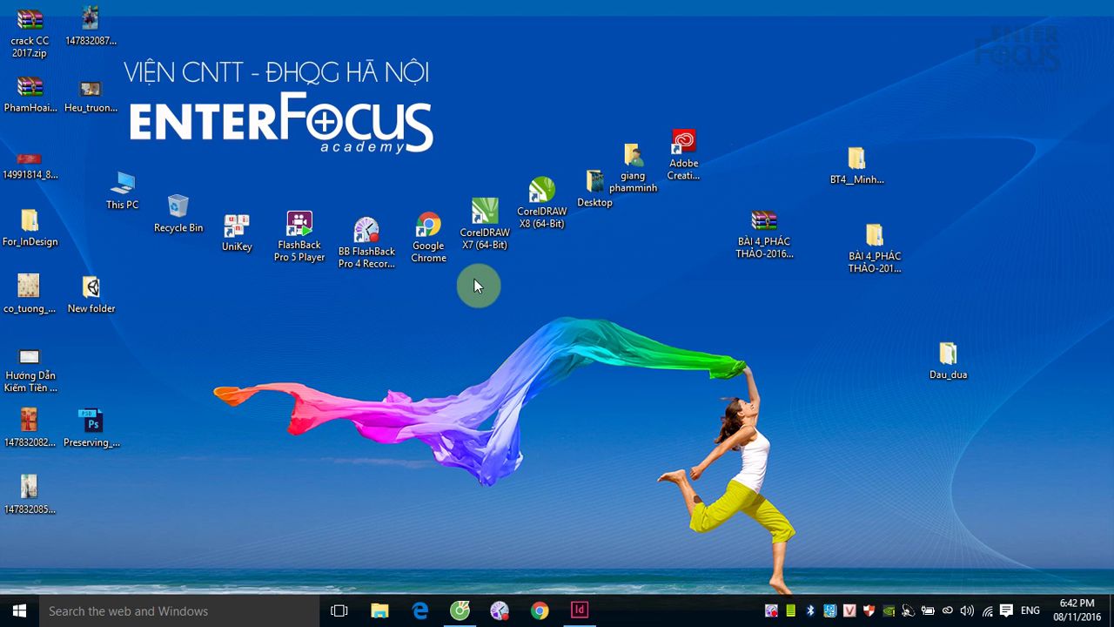
{"action": "double_click", "coordinate": [122, 187]}
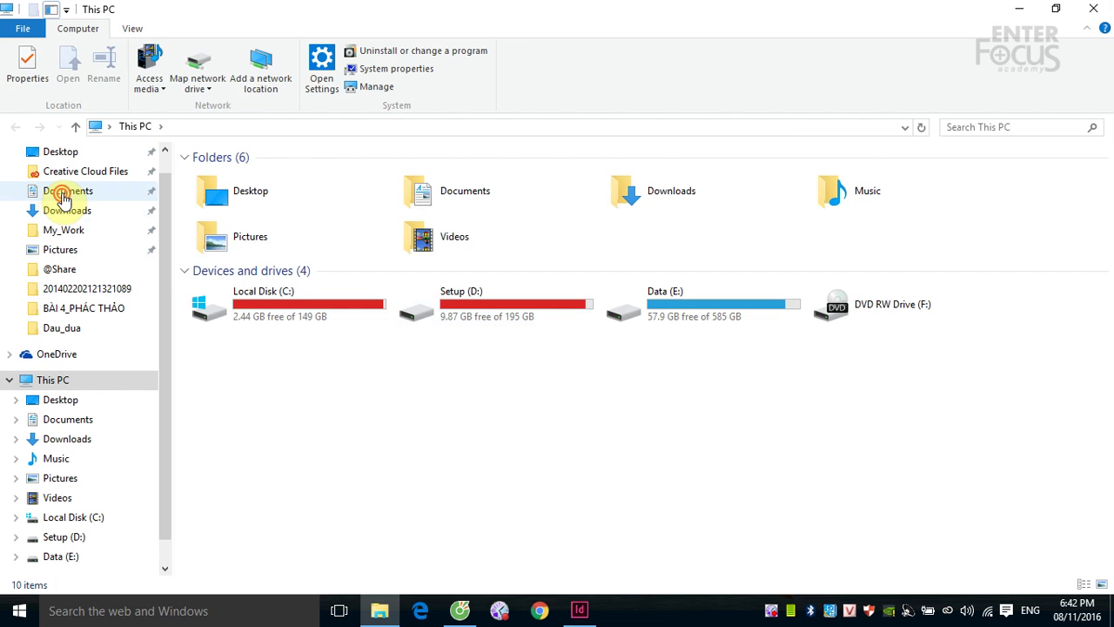
{"action": "left_click", "coordinate": [63, 194]}
{"action": "double_click", "coordinate": [252, 214]}
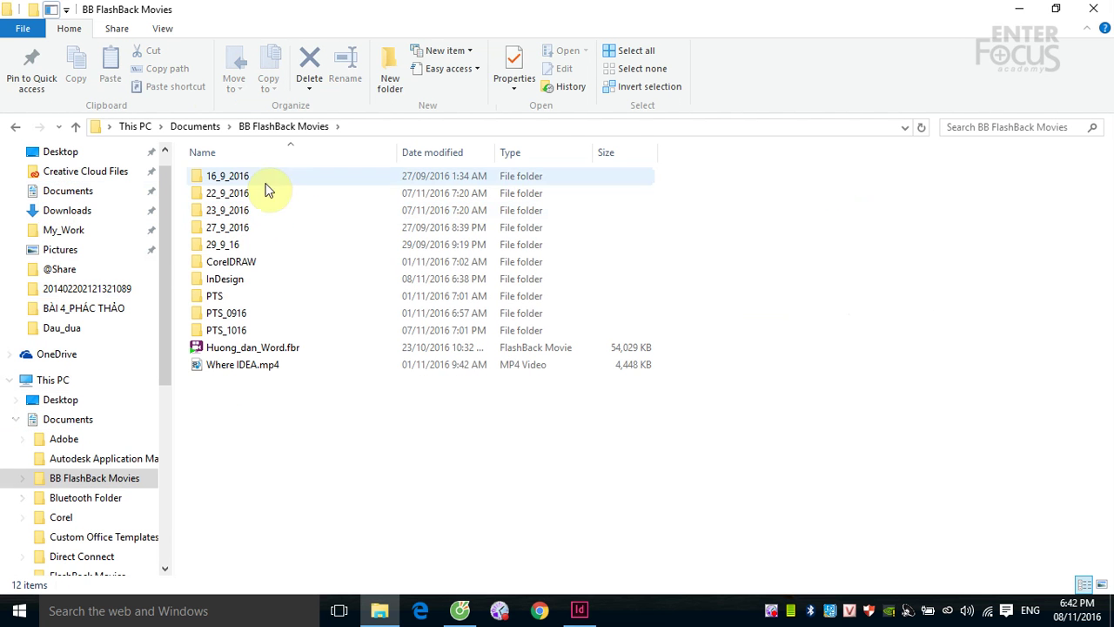
{"action": "double_click", "coordinate": [234, 280]}
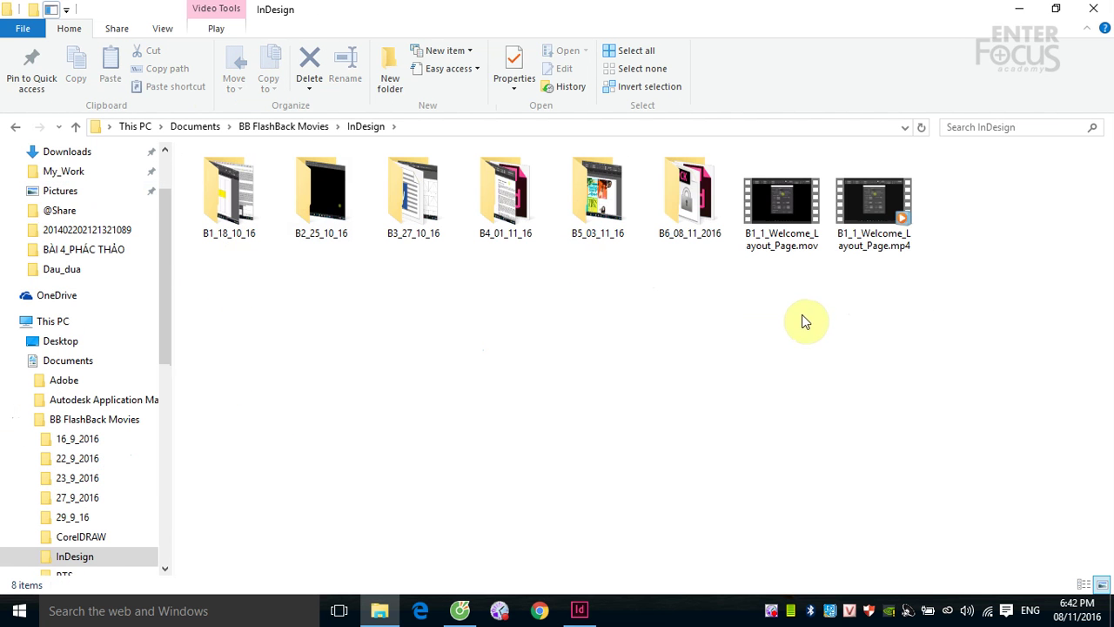
{"action": "double_click", "coordinate": [687, 205]}
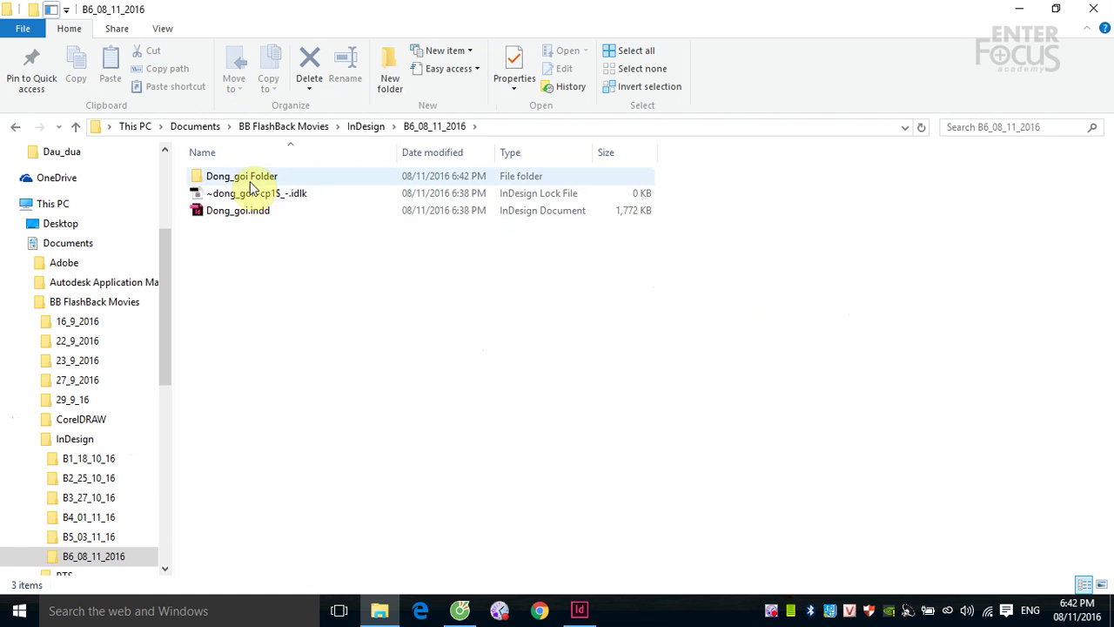
{"action": "left_click", "coordinate": [242, 178]}
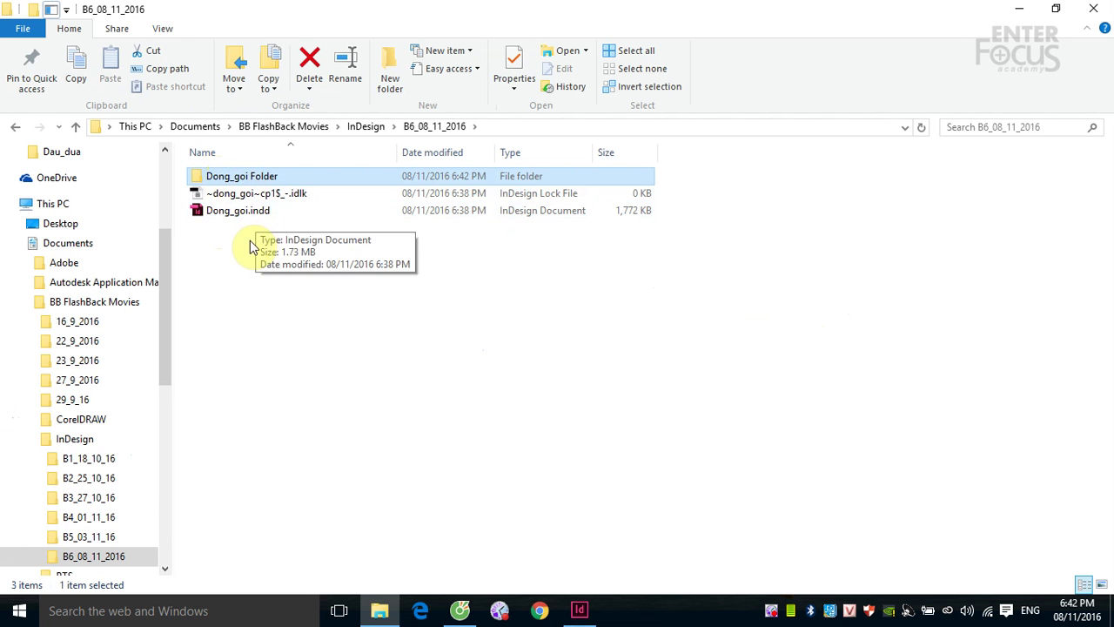
{"action": "double_click", "coordinate": [199, 183]}
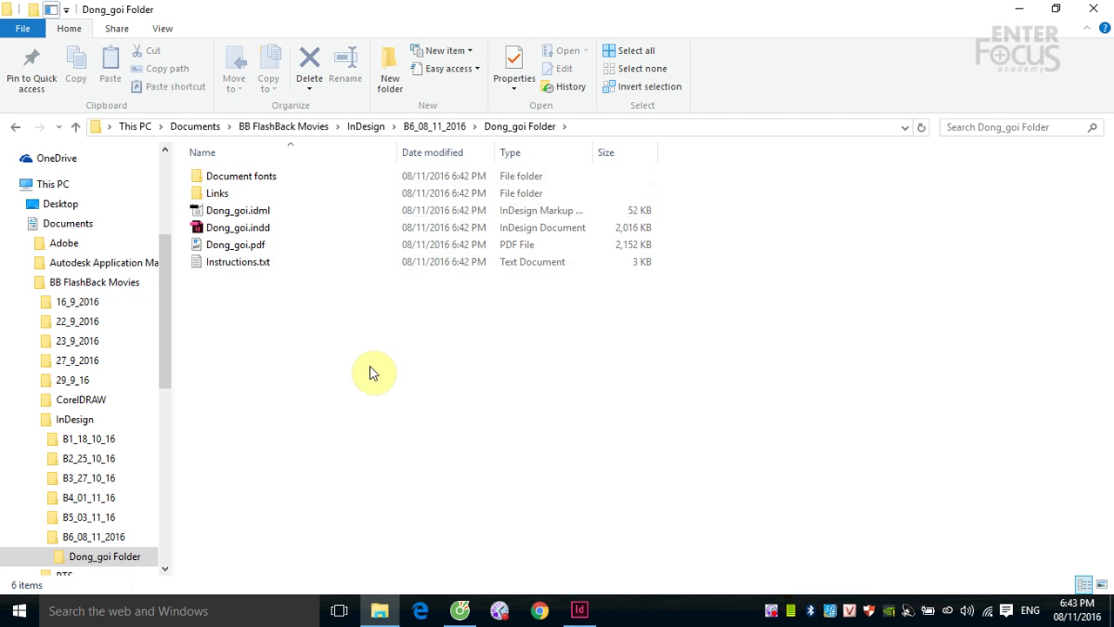
- Inspect the packaged Instructions.txt, Dong_goi.indd and Dong_goi.pdf files
{"action": "left_click", "coordinate": [233, 271]}
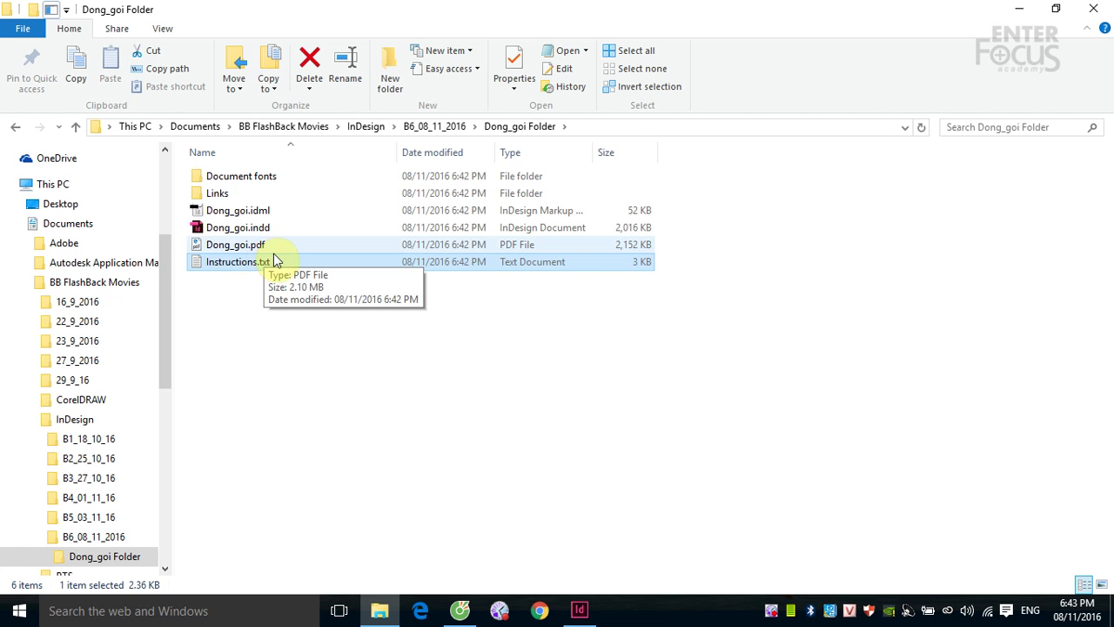
{"action": "left_click", "coordinate": [235, 231]}
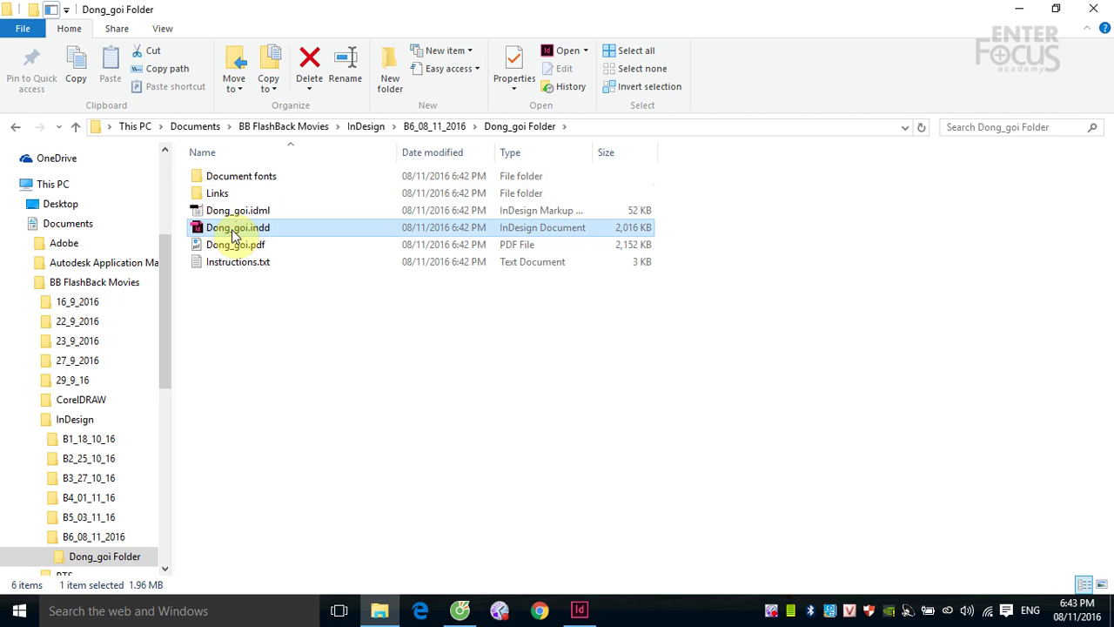
{"action": "left_click", "coordinate": [236, 247]}
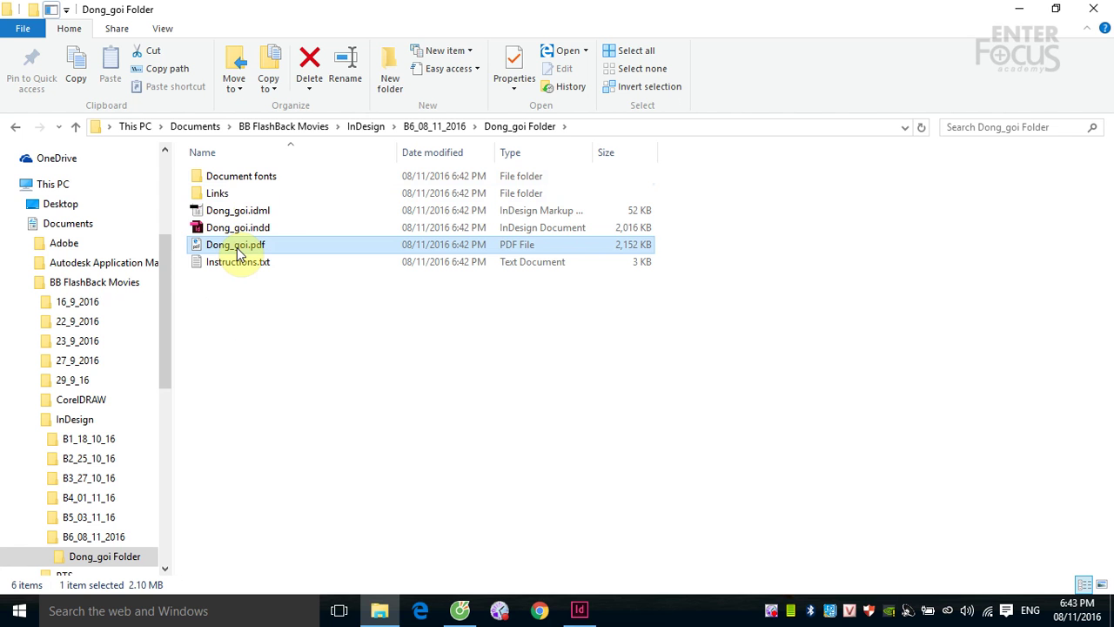
- Check the contents of the Document fonts and Links folders, and return to Dong_goi Folder to select Dong_goi.indd
{"action": "double_click", "coordinate": [237, 179]}
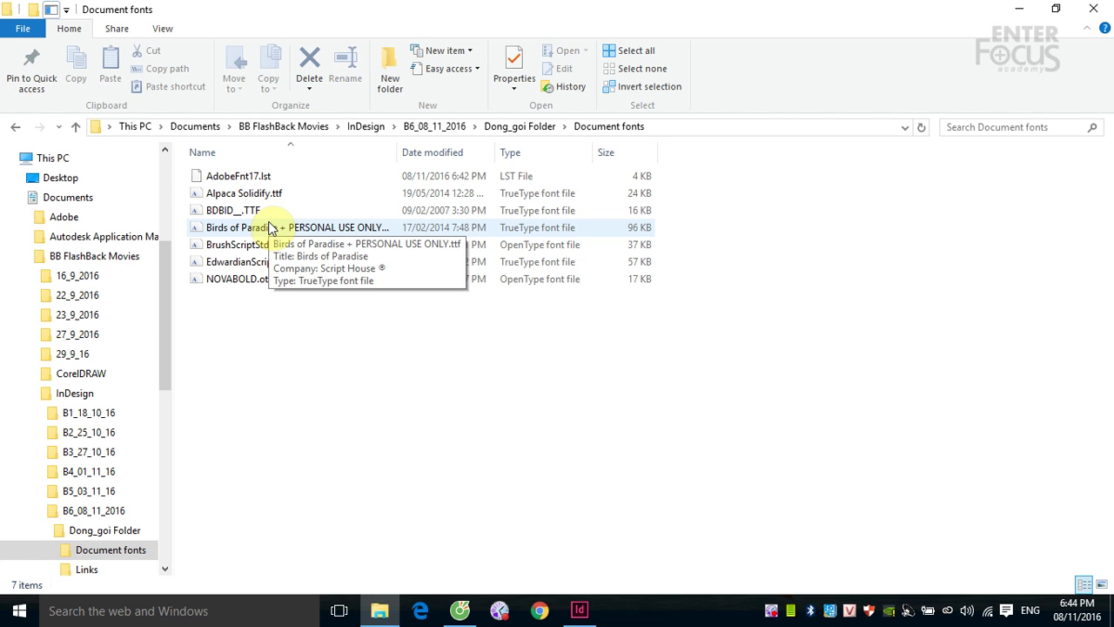
{"action": "left_click", "coordinate": [247, 196]}
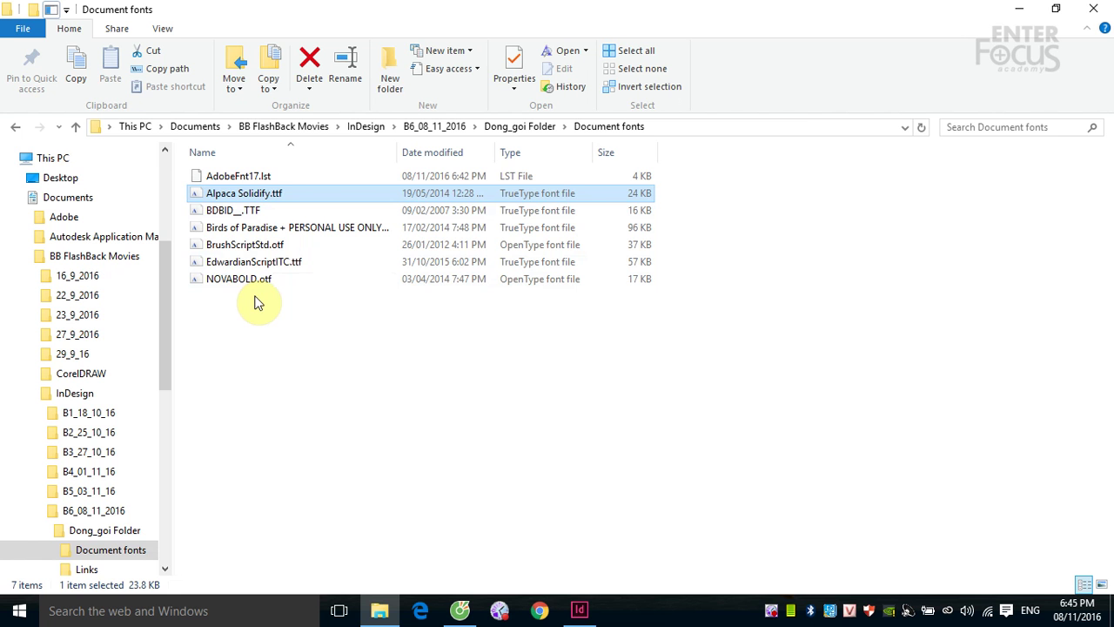
{"action": "left_click", "coordinate": [15, 126]}
{"action": "double_click", "coordinate": [216, 195]}
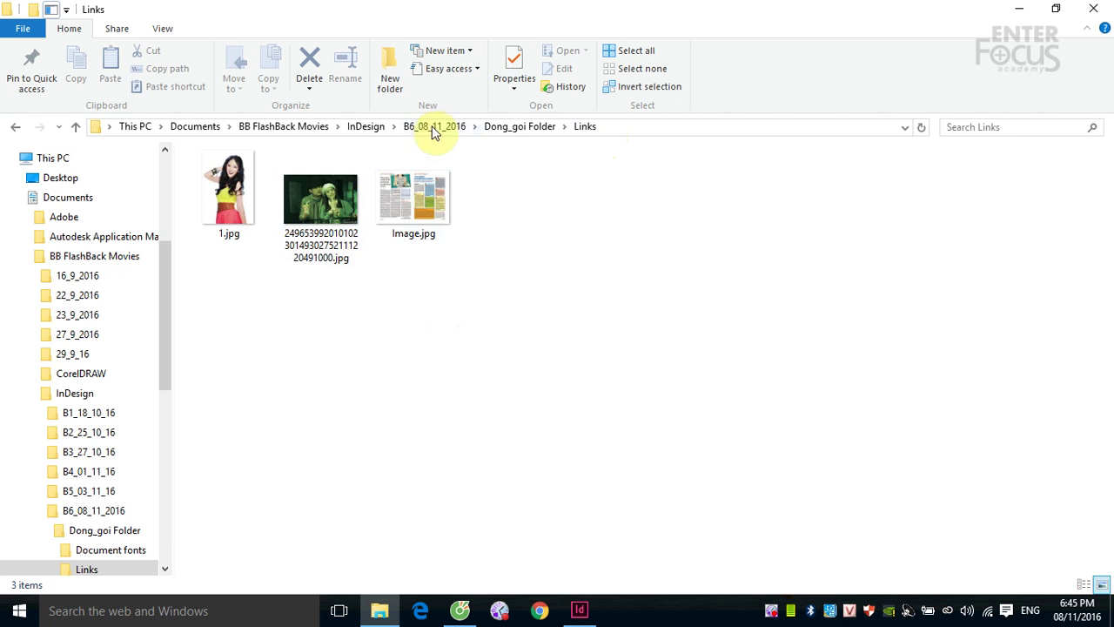
{"action": "left_click", "coordinate": [494, 128]}
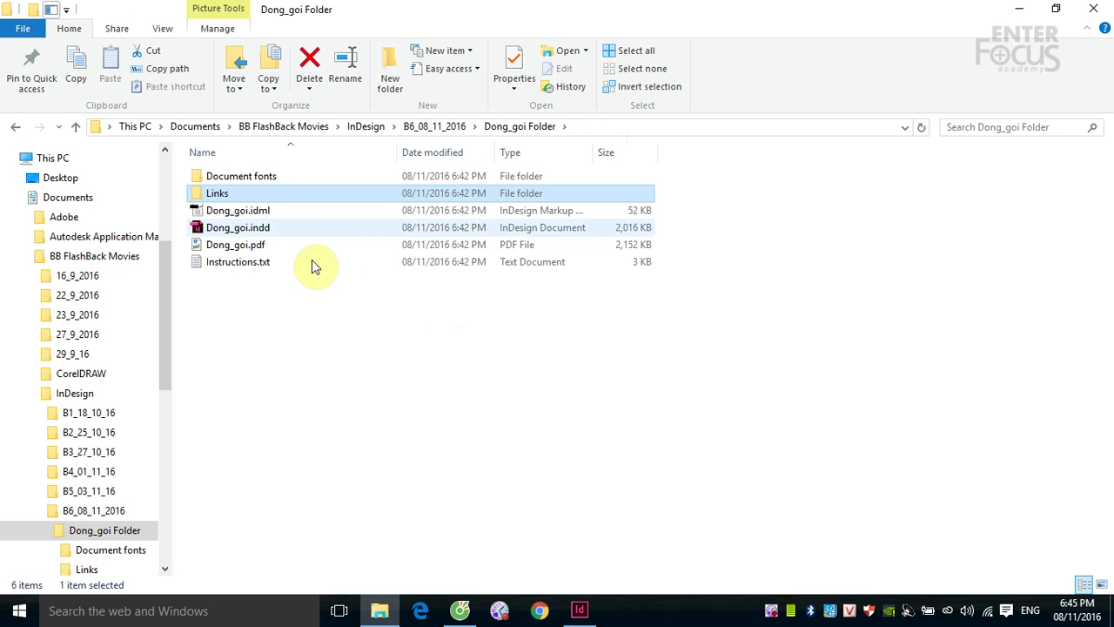
{"action": "left_click", "coordinate": [218, 229]}
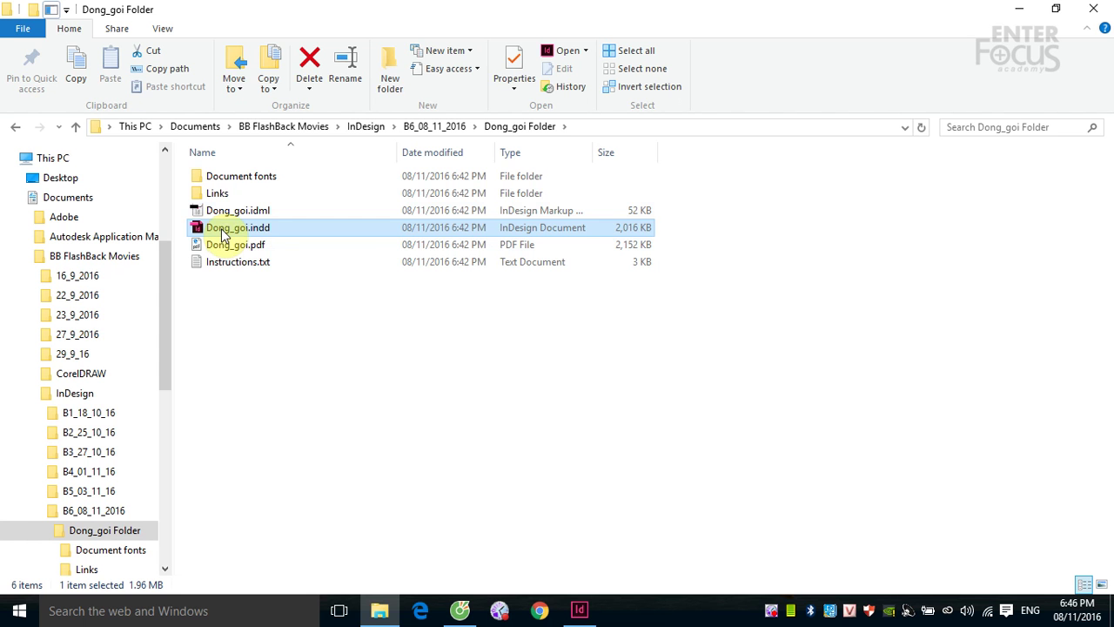
- Switch to InDesign and review the font samples on page 1 and the placed images on the page 4-5 spread
{"action": "mouse_move", "coordinate": [224, 198]}
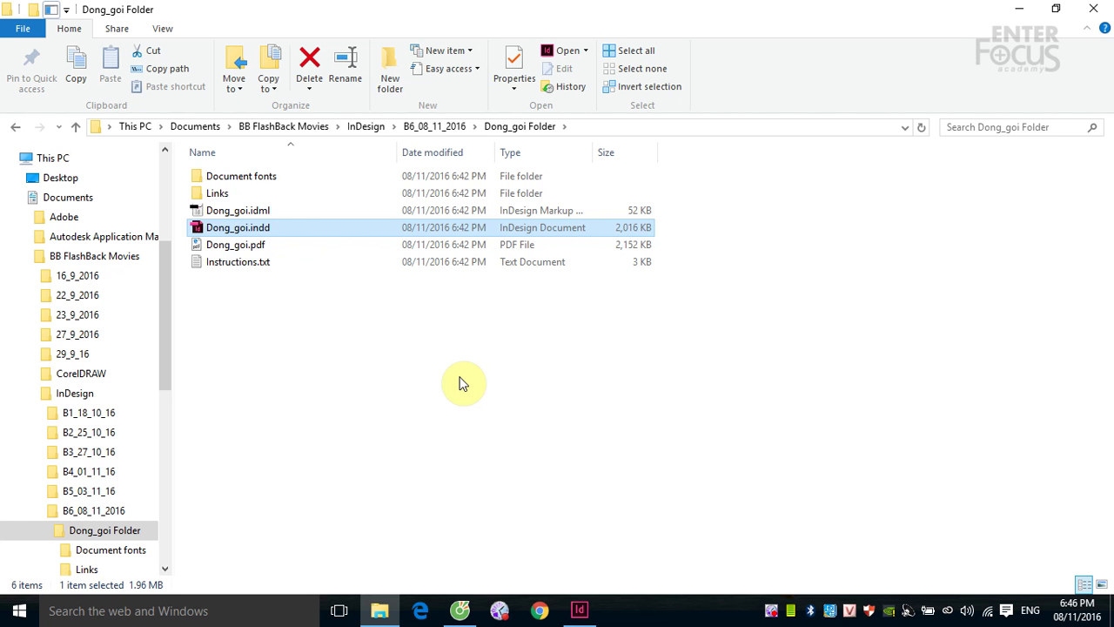
{"action": "left_click", "coordinate": [579, 609]}
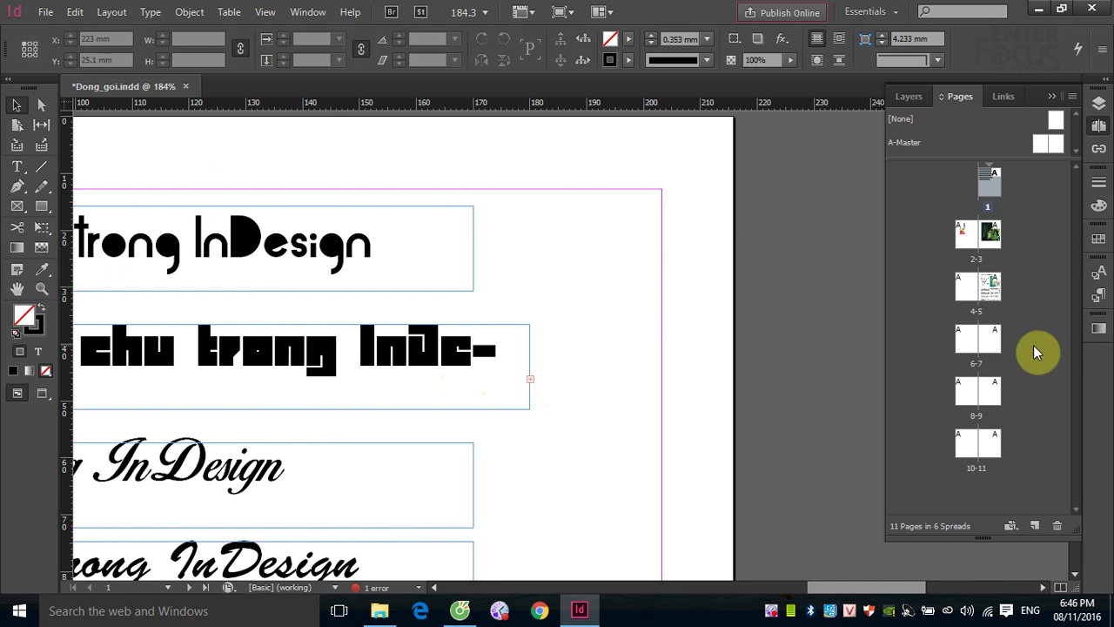
{"action": "key", "text": "ctrl+minus"}
{"action": "key", "text": "ctrl+minus"}
{"action": "key", "text": "ctrl+minus"}
{"action": "key", "text": "ctrl+minus"}
{"action": "key", "text": "ctrl+minus"}
{"action": "key", "text": "ctrl+minus"}
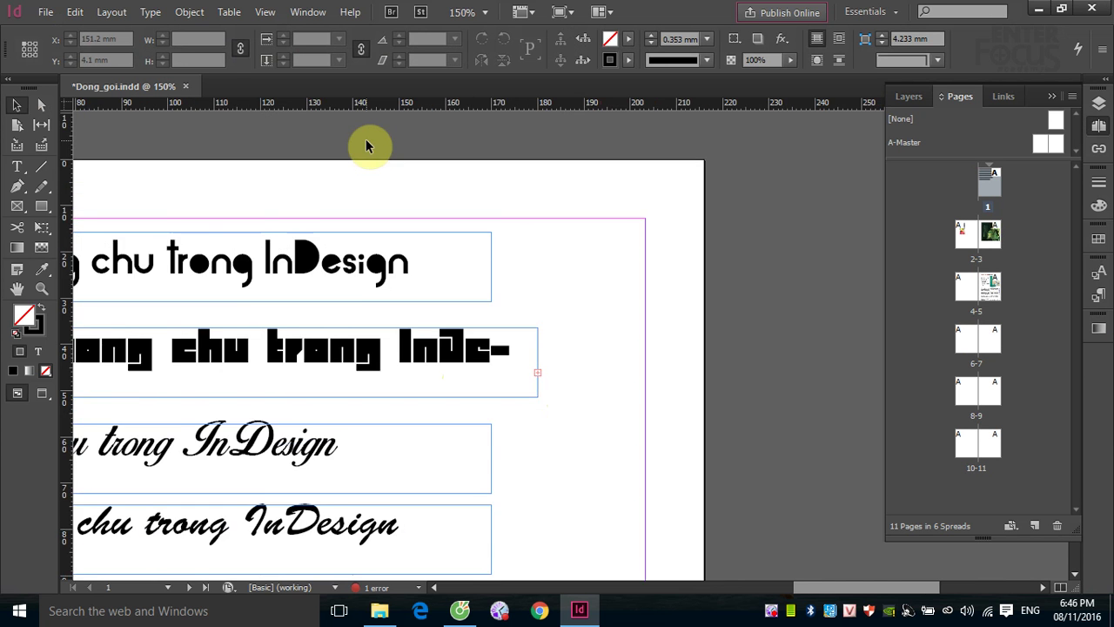
{"action": "scroll", "coordinate": [470, 383], "scroll_direction": "down", "scroll_amount": 10}
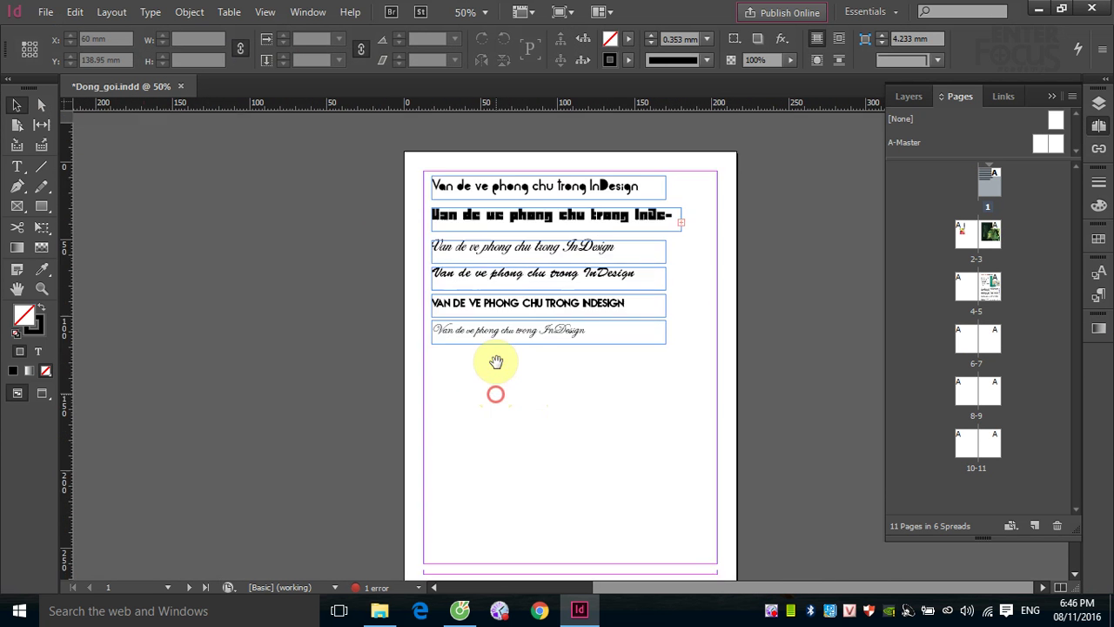
{"action": "scroll", "coordinate": [437, 511], "scroll_direction": "down", "scroll_amount": 10}
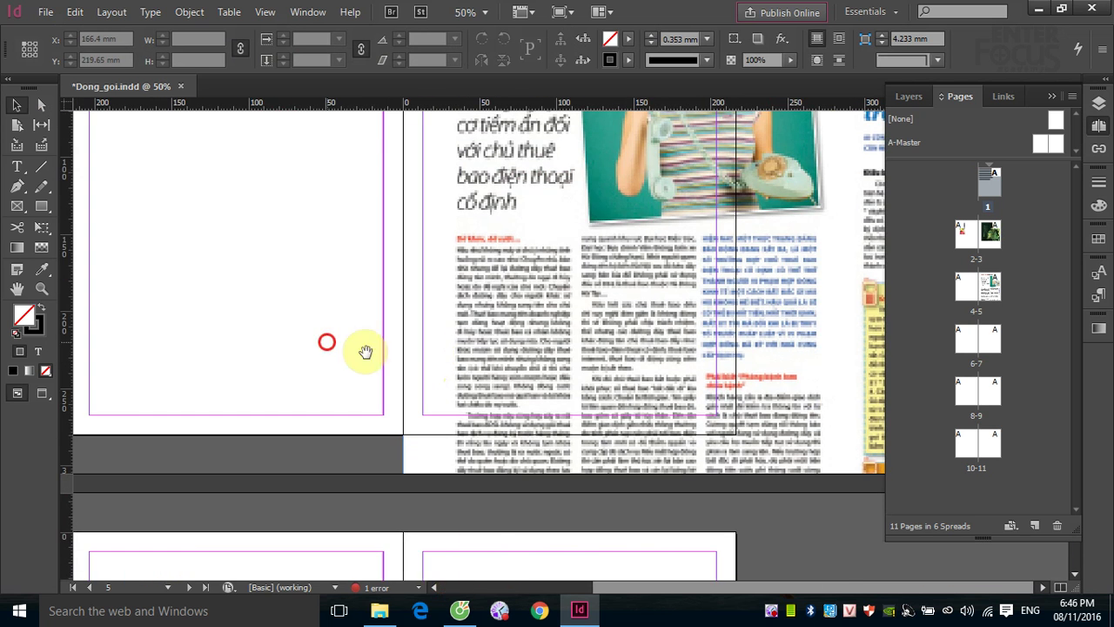
{"action": "left_click_drag", "start_coordinate": [366, 350], "coordinate": [616, 421]}
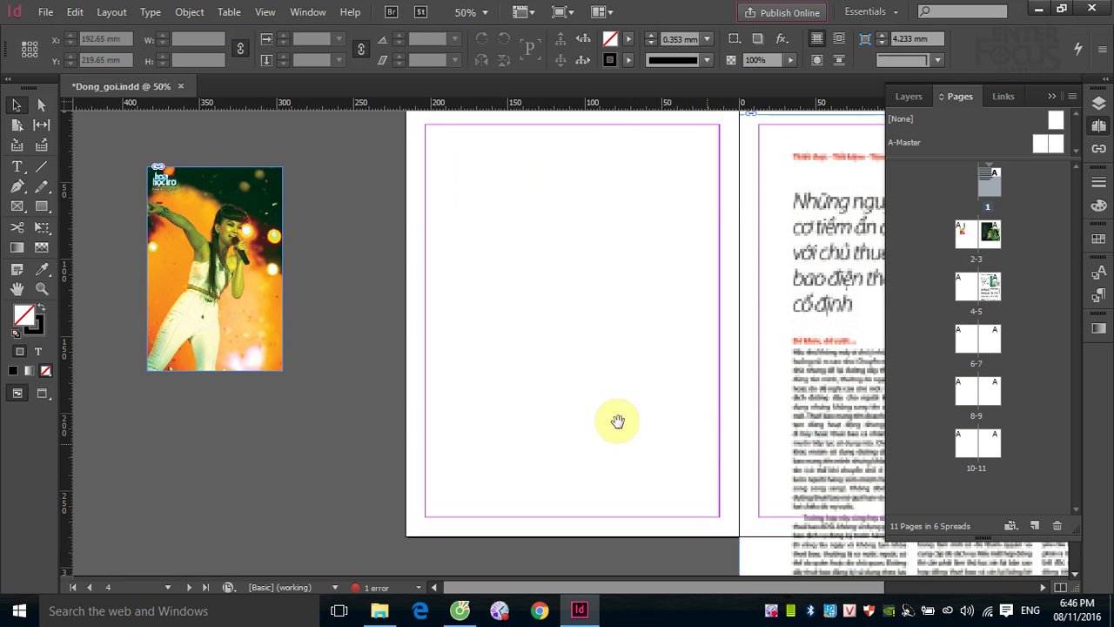
{"action": "left_click_drag", "start_coordinate": [552, 360], "coordinate": [519, 424]}
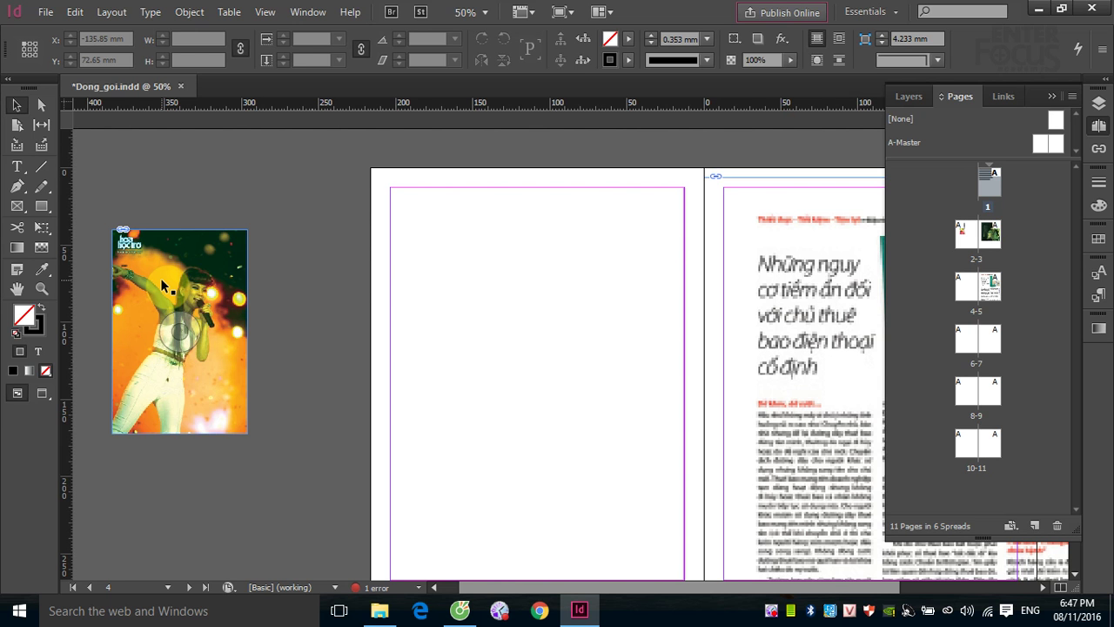
- Examine the linked concert photo beside page 4 and the placed magazine article on page 5
{"action": "left_click_drag", "start_coordinate": [161, 277], "coordinate": [154, 274]}
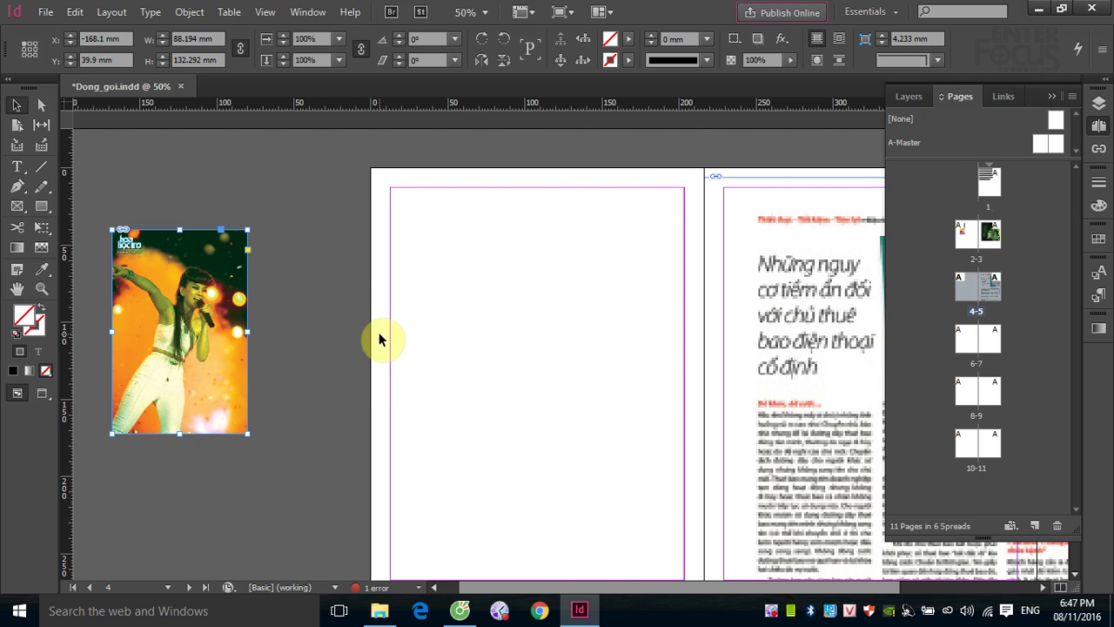
{"action": "left_click", "coordinate": [178, 330]}
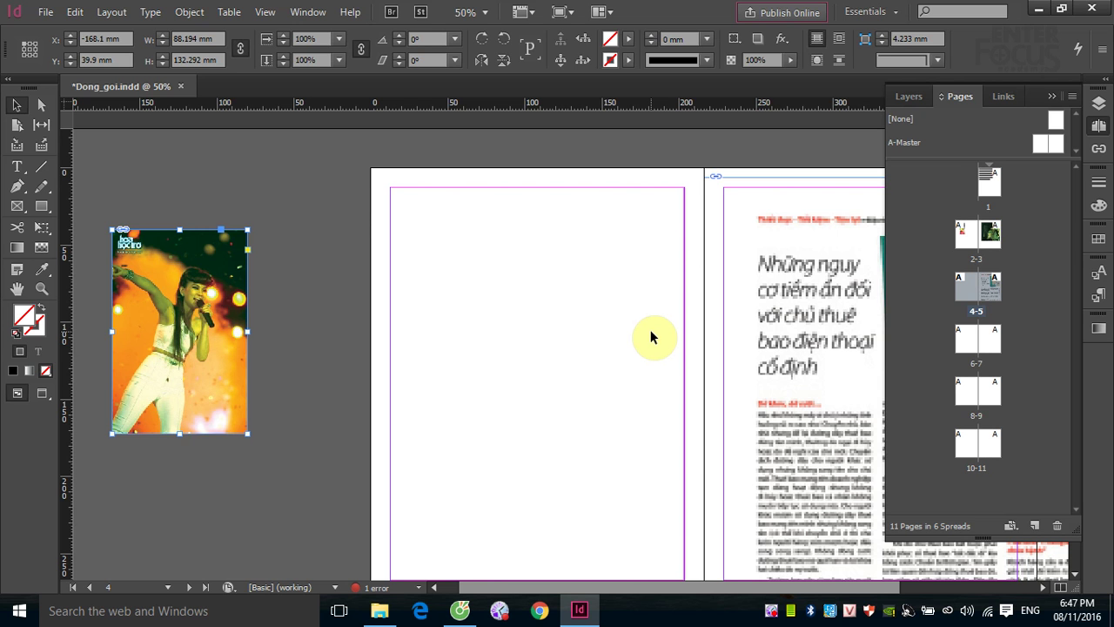
{"action": "left_click", "coordinate": [652, 337]}
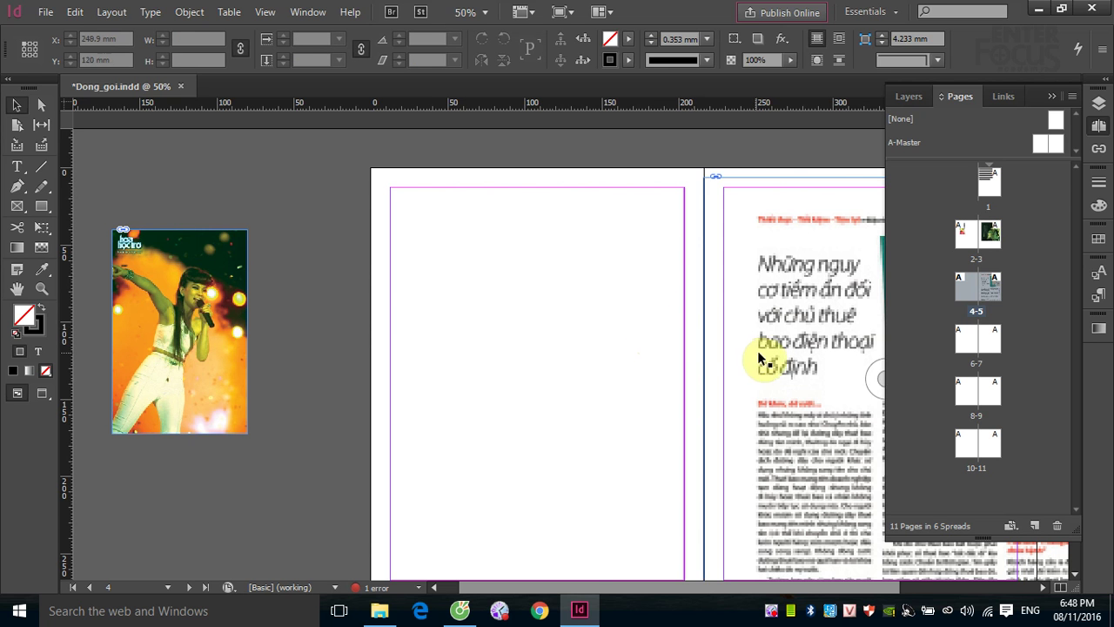
{"action": "left_click_drag", "start_coordinate": [758, 357], "coordinate": [415, 339]}
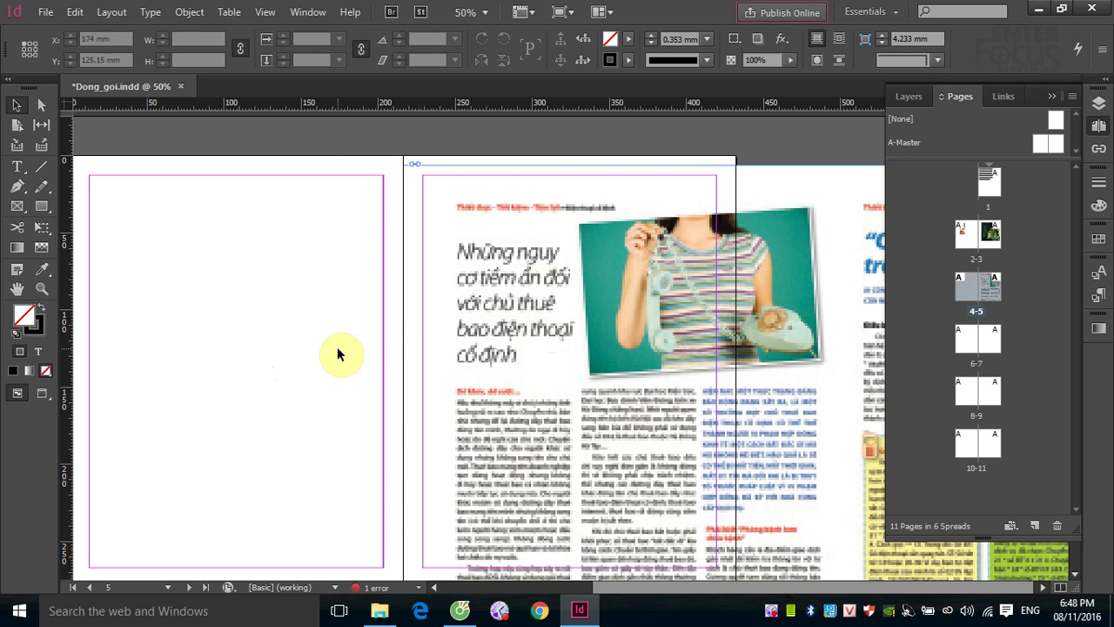
{"action": "left_click_drag", "start_coordinate": [396, 283], "coordinate": [653, 298]}
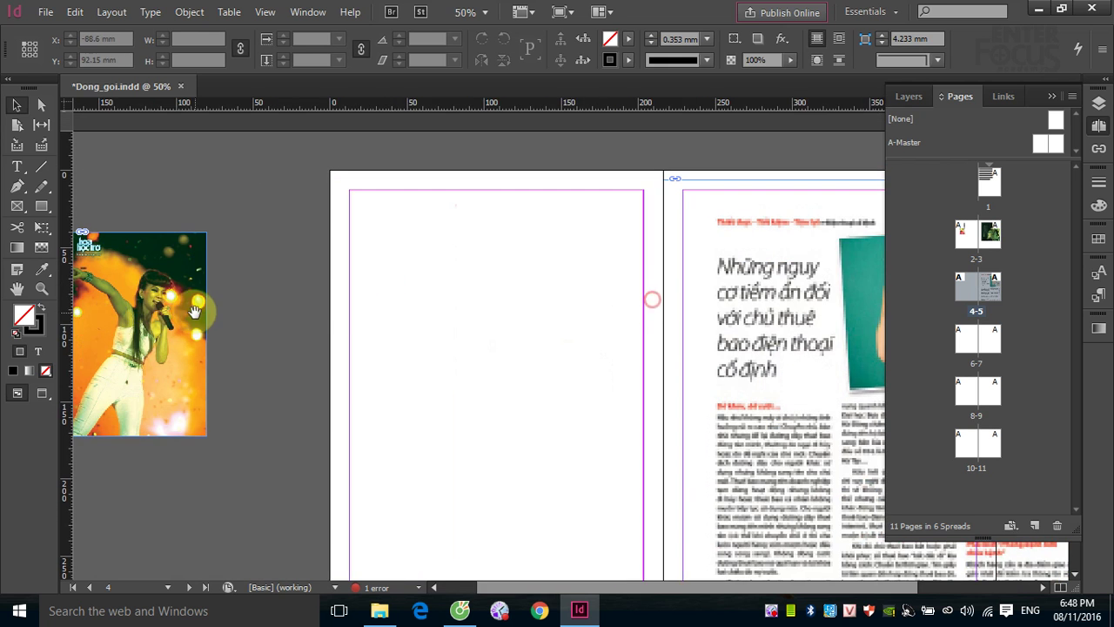
{"action": "left_click_drag", "start_coordinate": [271, 311], "coordinate": [348, 310]}
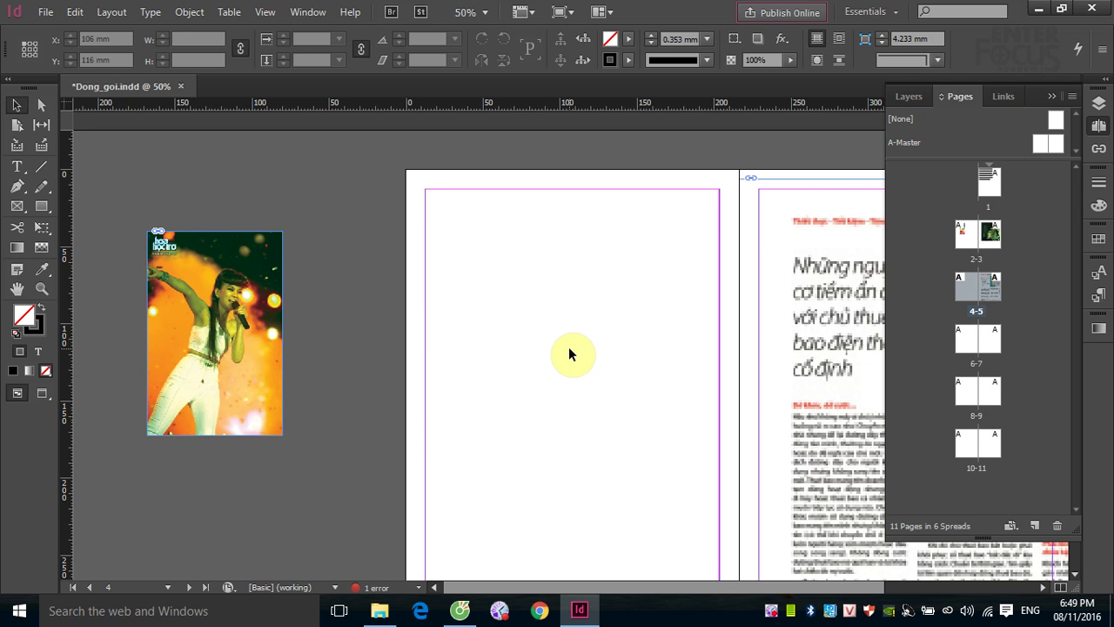
{"action": "left_click_drag", "start_coordinate": [225, 350], "coordinate": [243, 292]}
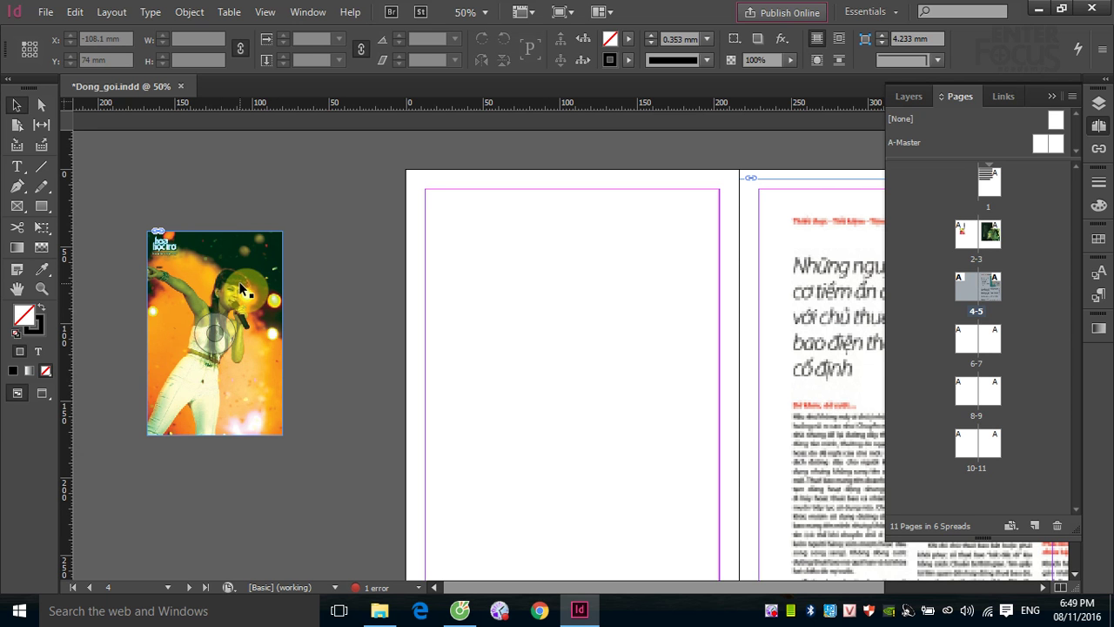
{"action": "left_click_drag", "start_coordinate": [240, 288], "coordinate": [249, 298]}
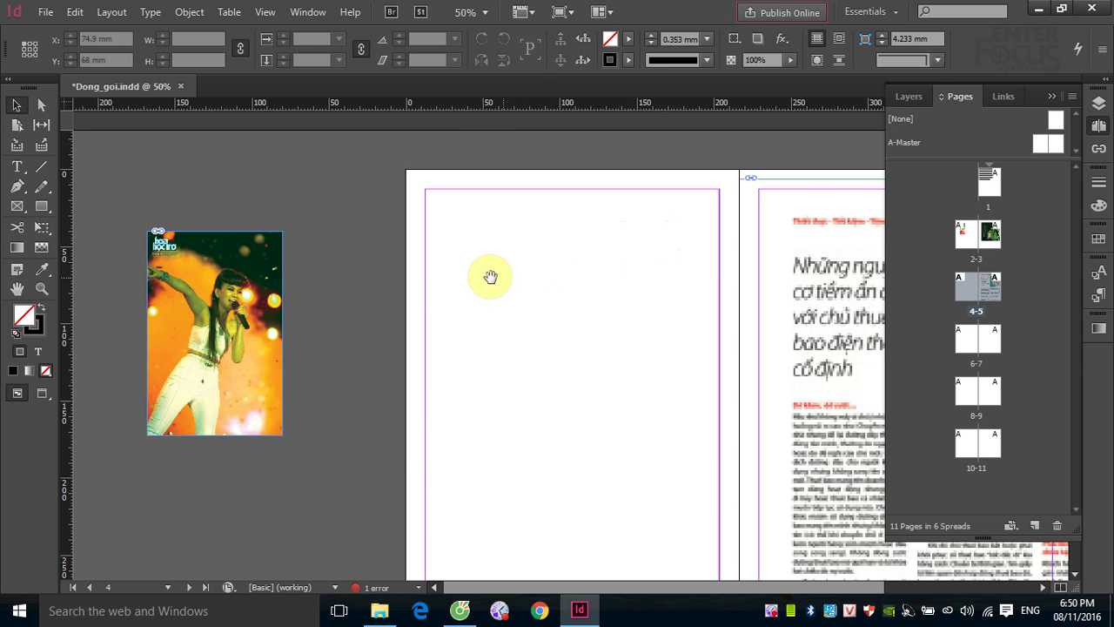
- Create a text frame about 180 by 90 mm near page 4's upper margin and enter NHAC HOI 2017
{"action": "left_click", "coordinate": [17, 167]}
{"action": "left_click_drag", "start_coordinate": [432, 204], "coordinate": [707, 343]}
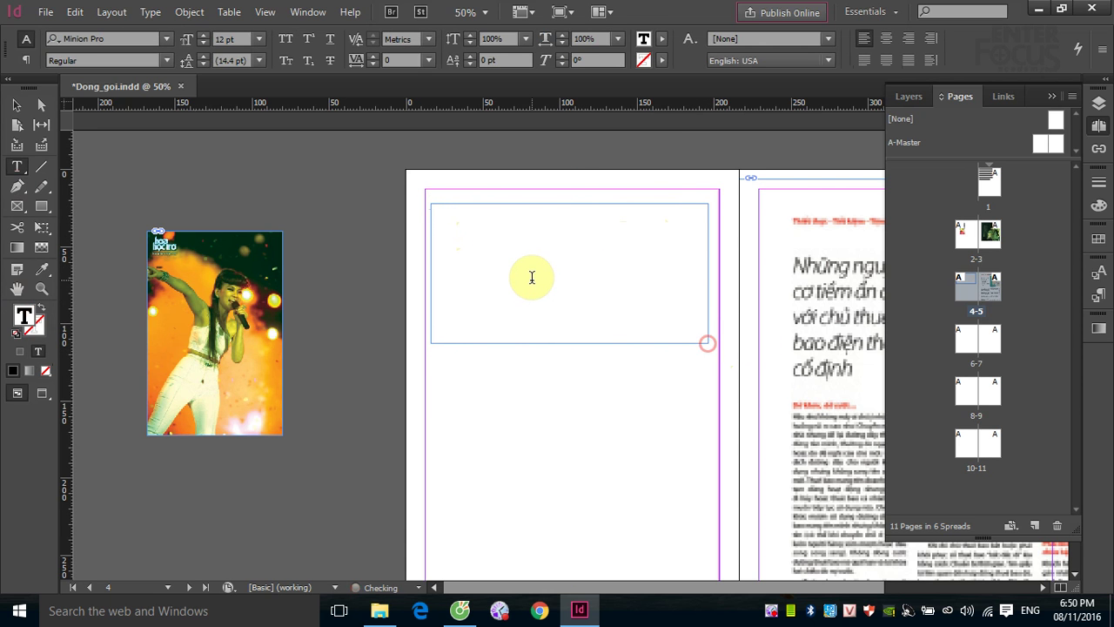
{"action": "type", "text": "Nh"}
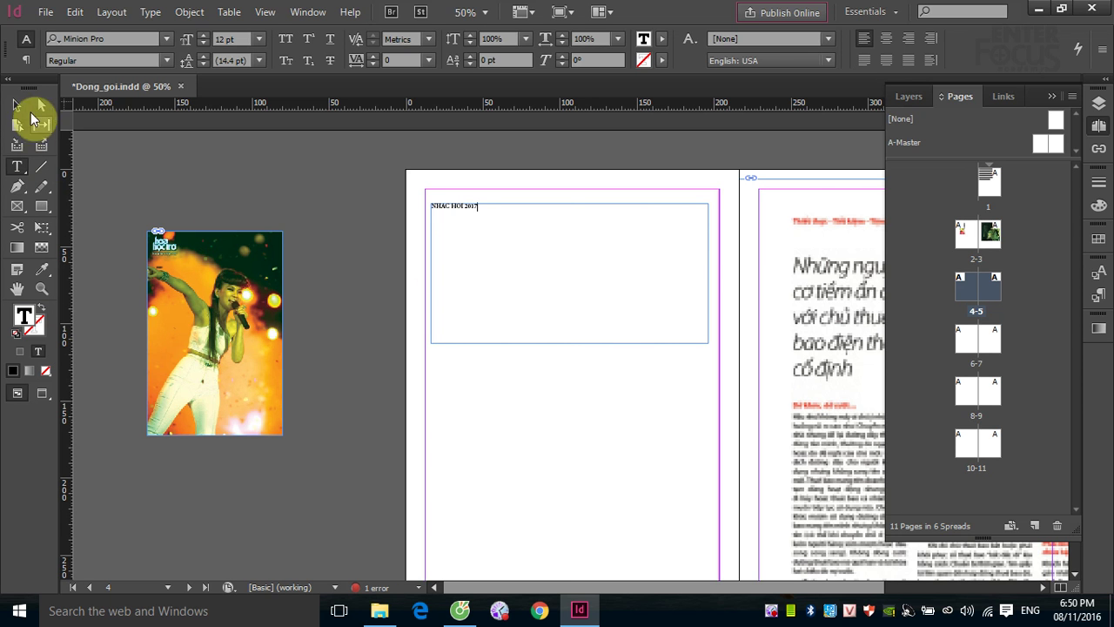
- Enlarge the NHAC HOI 2017 text to 104 pt so its first line spans the frame width
{"action": "left_click", "coordinate": [18, 106]}
{"action": "key", "text": "ctrl+shift+period"}
{"action": "key", "text": "ctrl+shift+period"}
{"action": "key", "text": "ctrl+shift+period"}
{"action": "key", "text": "ctrl+shift+period"}
{"action": "key", "text": "ctrl+shift+period"}
{"action": "key", "text": "ctrl+shift+period"}
{"action": "key", "text": "ctrl+shift+period"}
{"action": "key", "text": "ctrl+shift+period"}
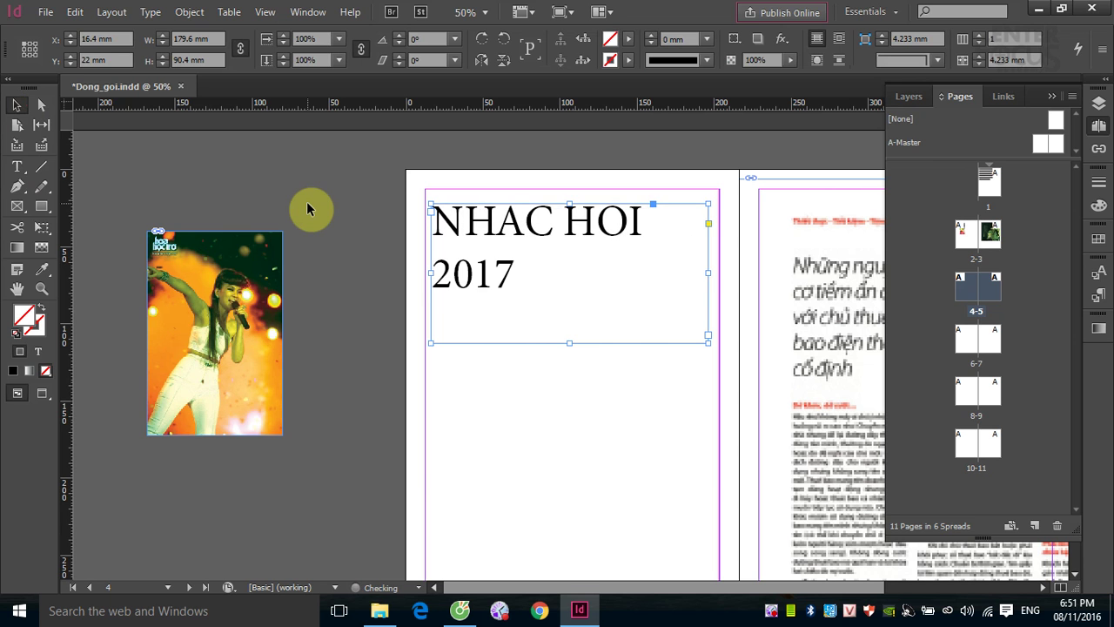
{"action": "key", "text": "ctrl+shift+period"}
{"action": "key", "text": "ctrl+shift+period"}
{"action": "key", "text": "ctrl+shift+period"}
{"action": "key", "text": "ctrl+shift+period"}
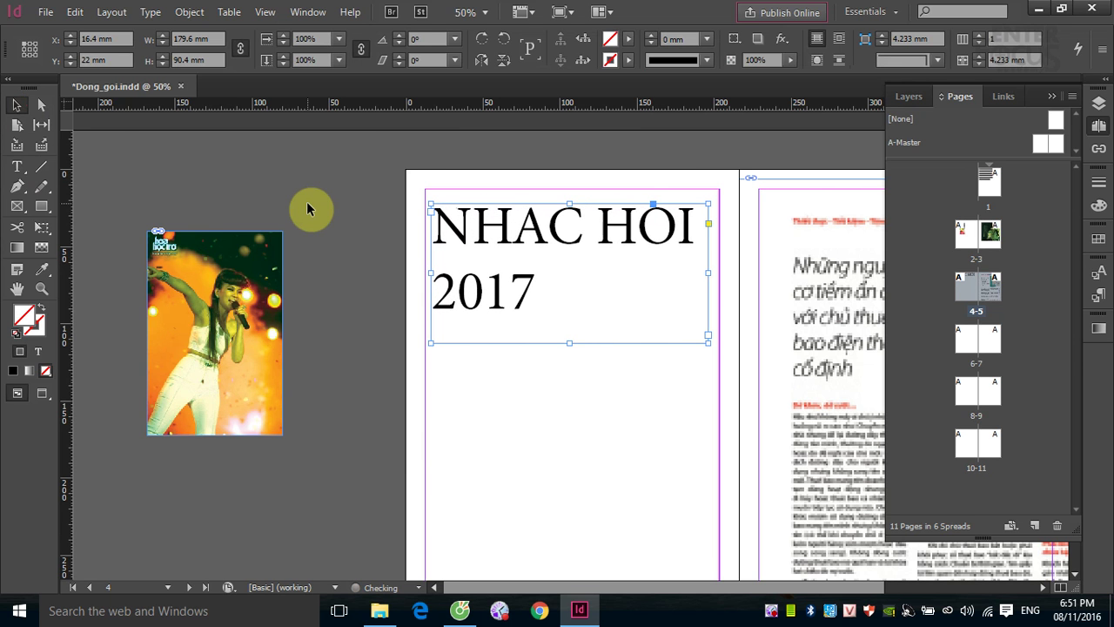
{"action": "key", "text": "ctrl+shift+period"}
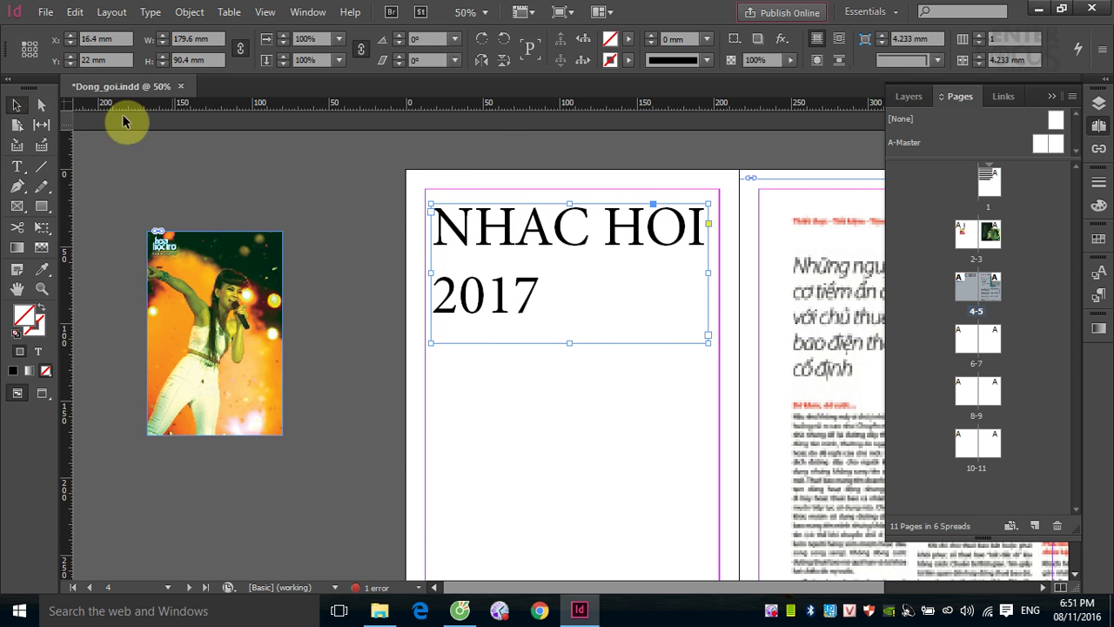
- Set the font of the whole NHAC HOI 2017 text to Impact
{"action": "left_click", "coordinate": [17, 167]}
{"action": "left_click_drag", "start_coordinate": [544, 289], "coordinate": [320, 150]}
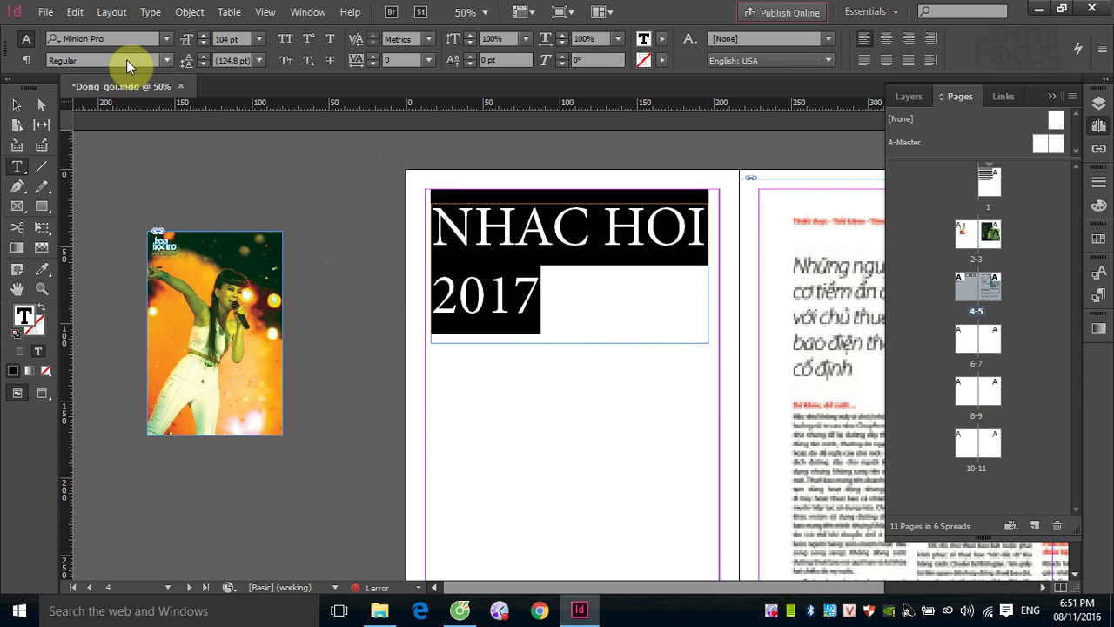
{"action": "left_click", "coordinate": [146, 39]}
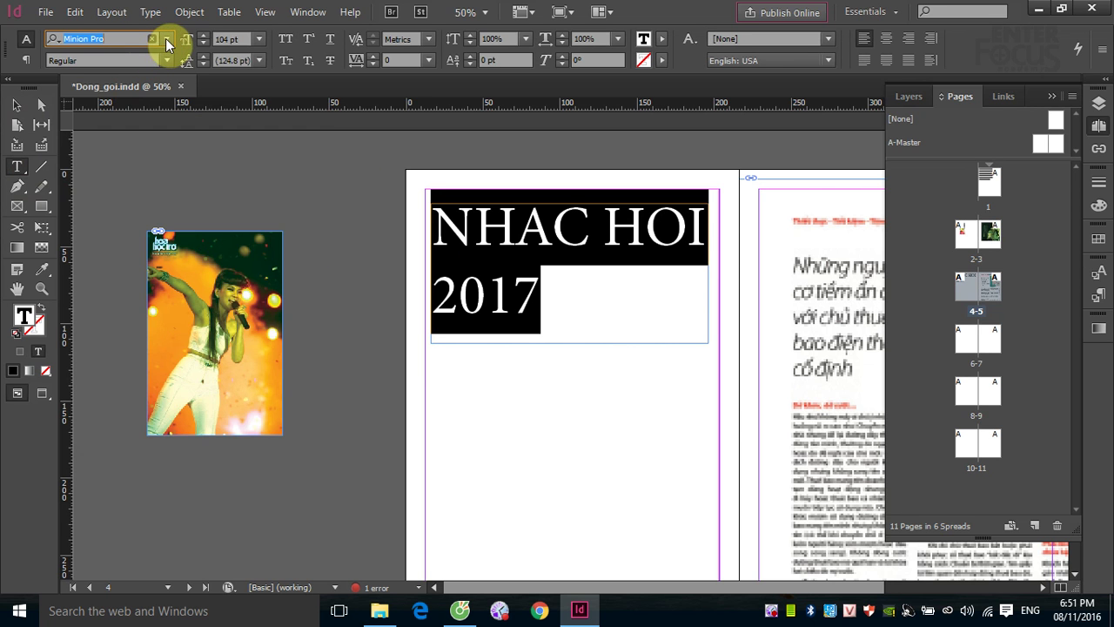
{"action": "left_click", "coordinate": [166, 39]}
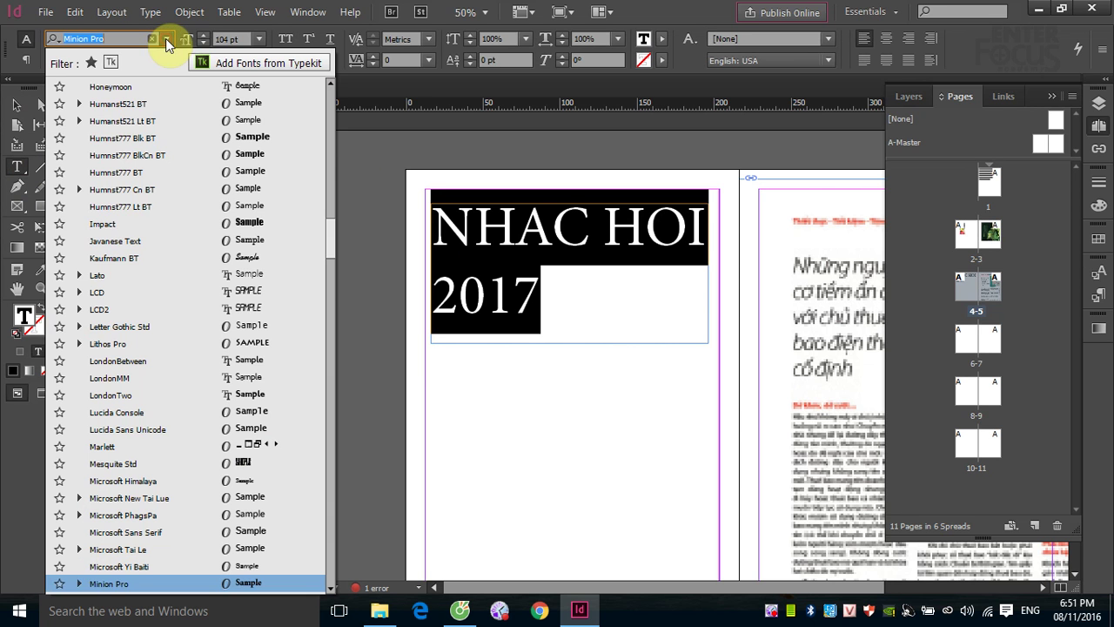
{"action": "left_click", "coordinate": [192, 224]}
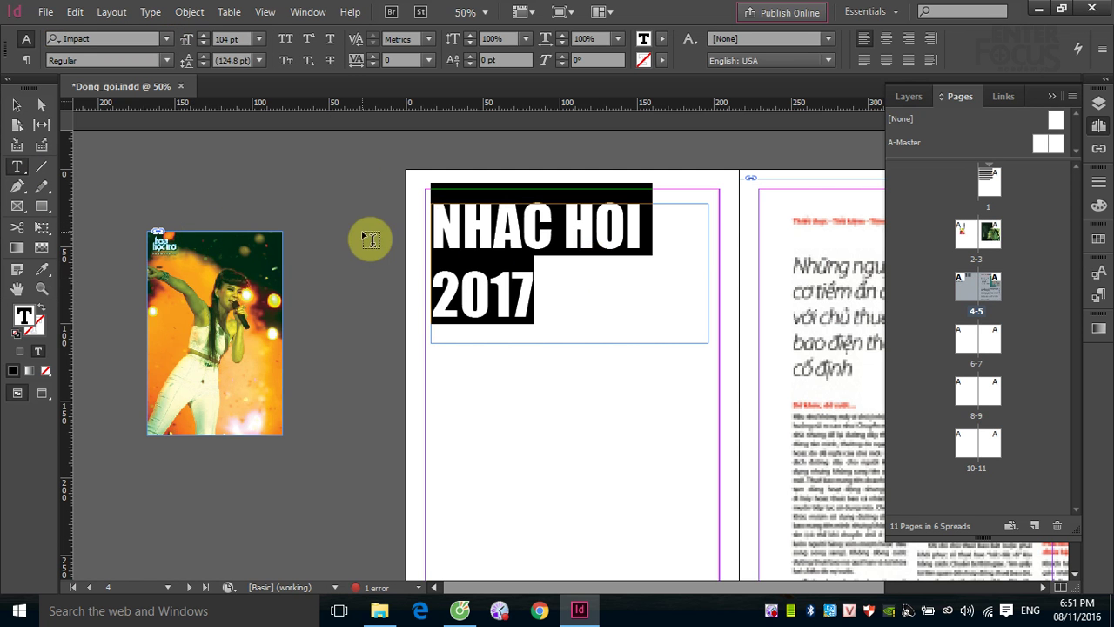
- Enlarge the NHAC HOI 2017 text to 136 pt and extend its frame downward to a height of about 118 mm
{"action": "left_click", "coordinate": [17, 105]}
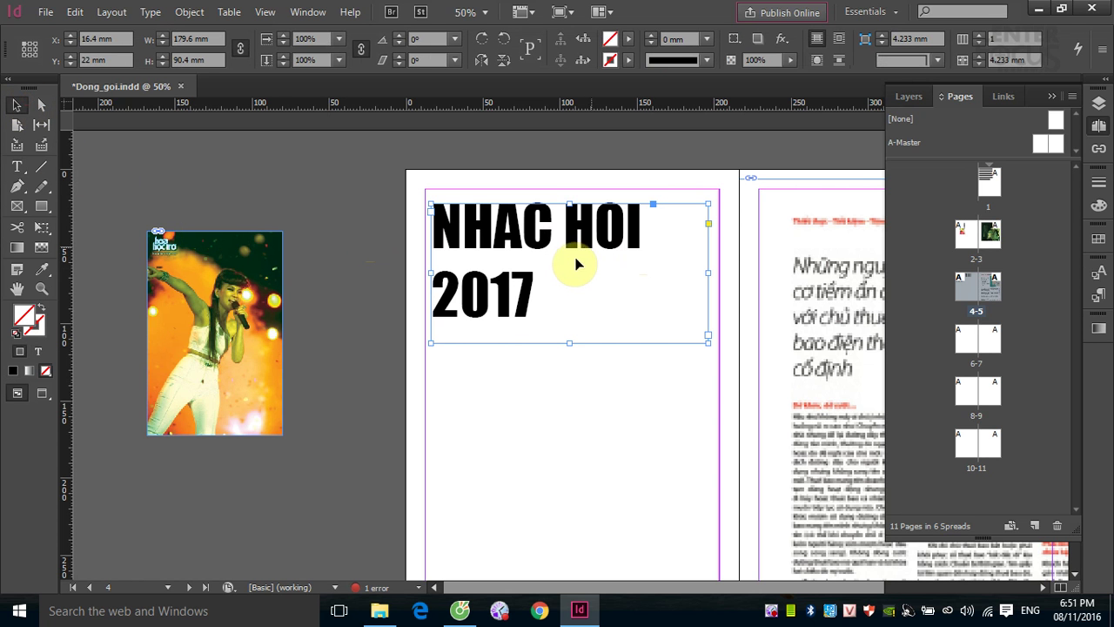
{"action": "key", "text": "ctrl+shift+period"}
{"action": "key", "text": "ctrl+shift+period"}
{"action": "key", "text": "ctrl+shift+period"}
{"action": "key", "text": "ctrl+shift+period"}
{"action": "key", "text": "ctrl+shift+period"}
{"action": "key", "text": "ctrl+shift+period"}
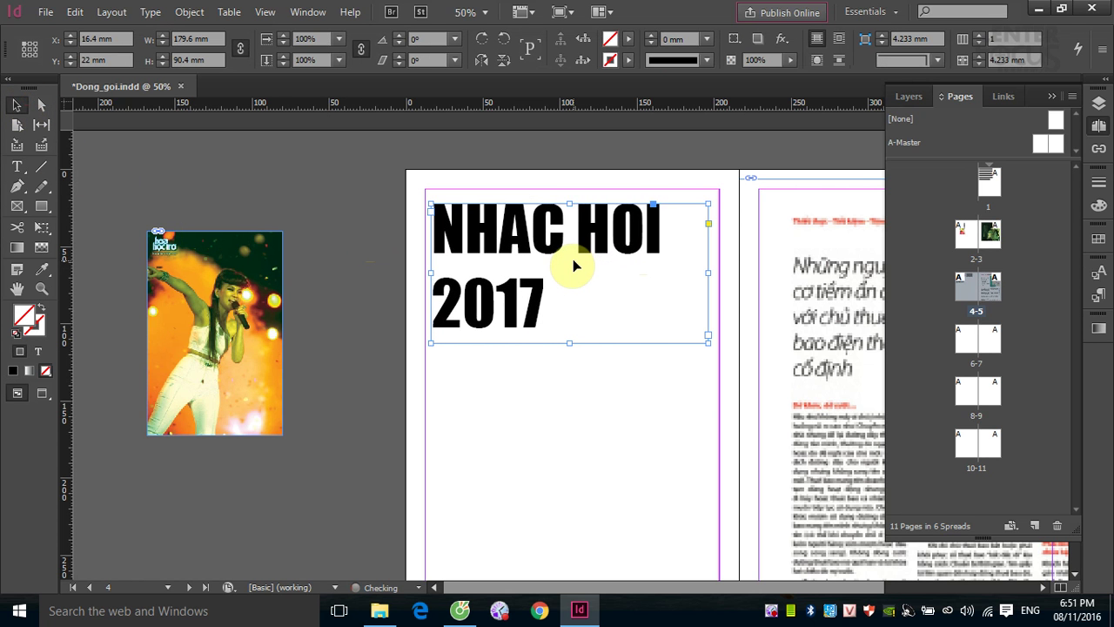
{"action": "key", "text": "ctrl+shift+period"}
{"action": "key", "text": "ctrl+shift+period"}
{"action": "key", "text": "ctrl+shift+period"}
{"action": "key", "text": "ctrl+shift+period"}
{"action": "key", "text": "ctrl+shift+period"}
{"action": "key", "text": "ctrl+shift+period"}
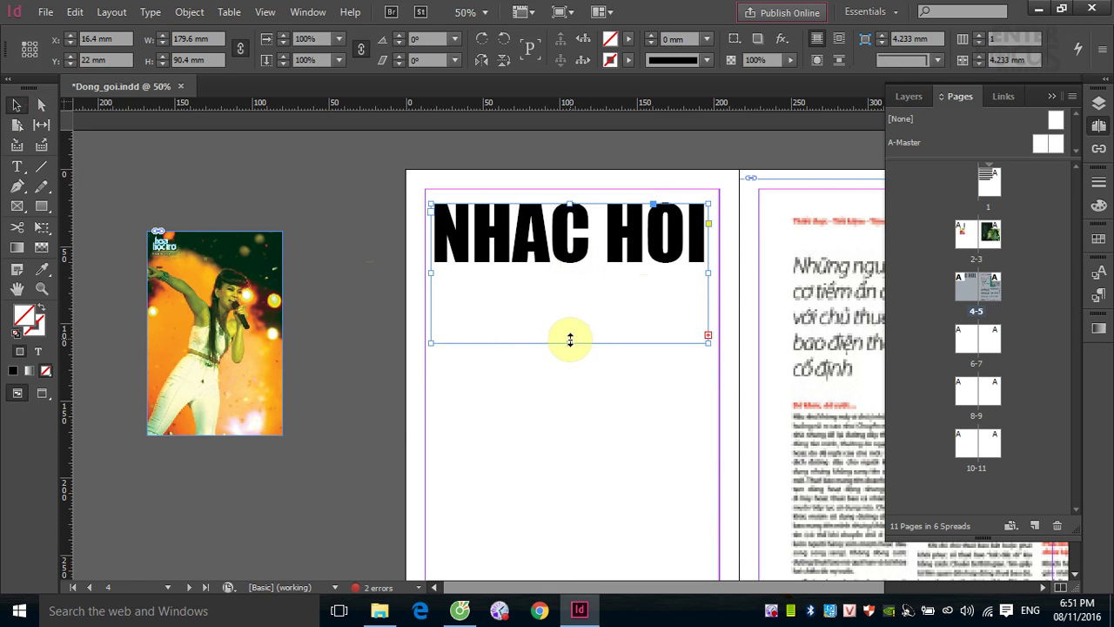
{"action": "left_click_drag", "start_coordinate": [570, 339], "coordinate": [570, 385]}
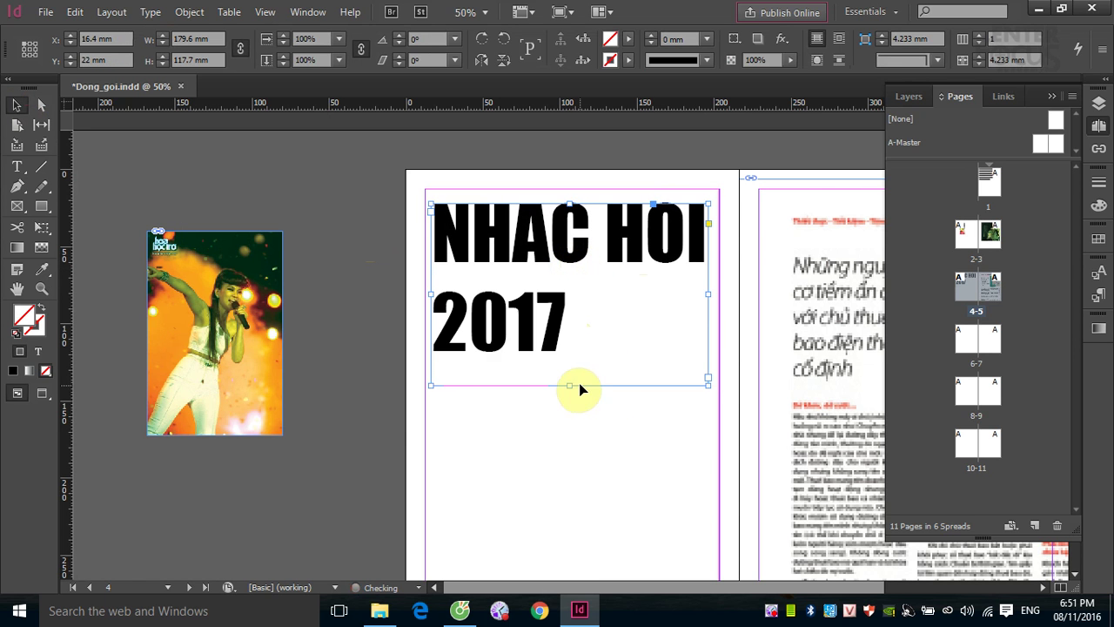
- Set the font size of 2017 to 200 pt and extend the text frame downward to a height of about 170 mm
{"action": "left_click", "coordinate": [15, 165]}
{"action": "left_click_drag", "start_coordinate": [435, 319], "coordinate": [580, 310]}
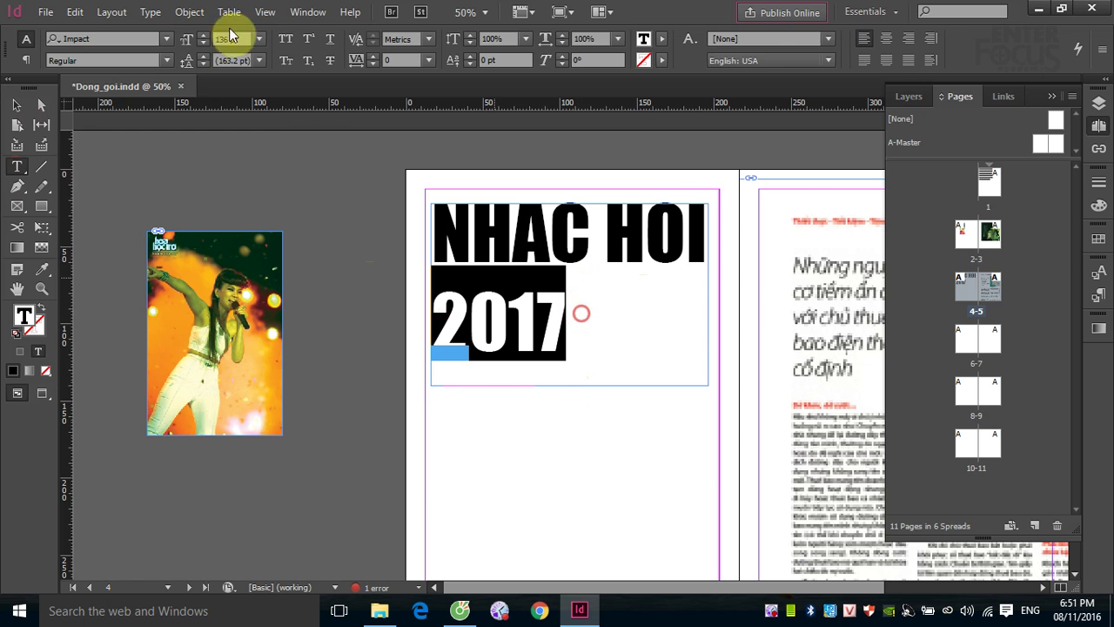
{"action": "left_click", "coordinate": [262, 39]}
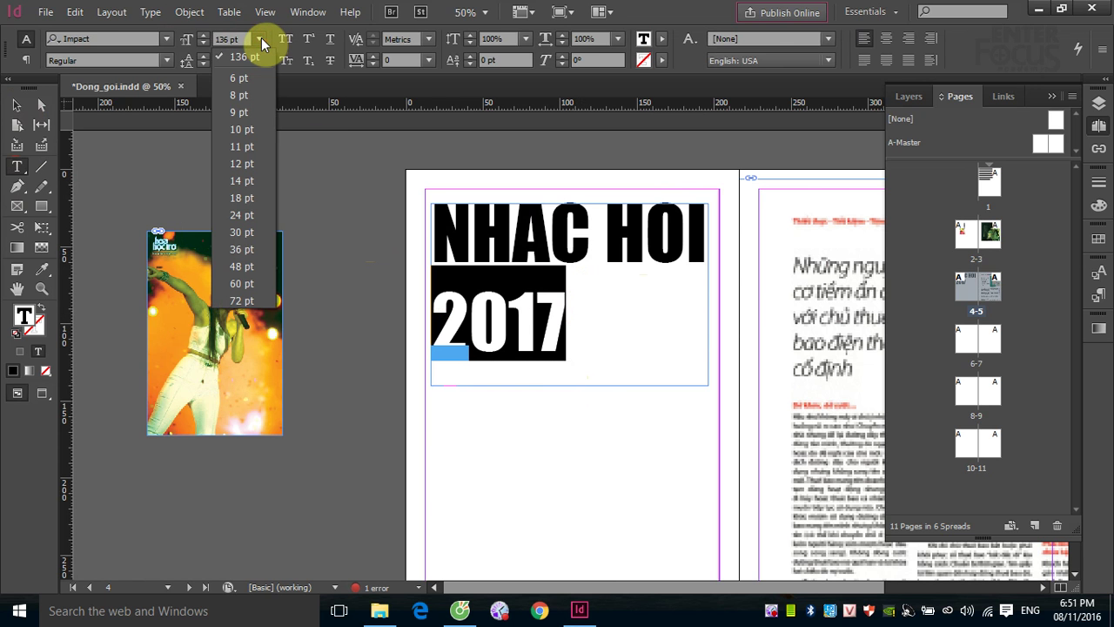
{"action": "left_click", "coordinate": [218, 40]}
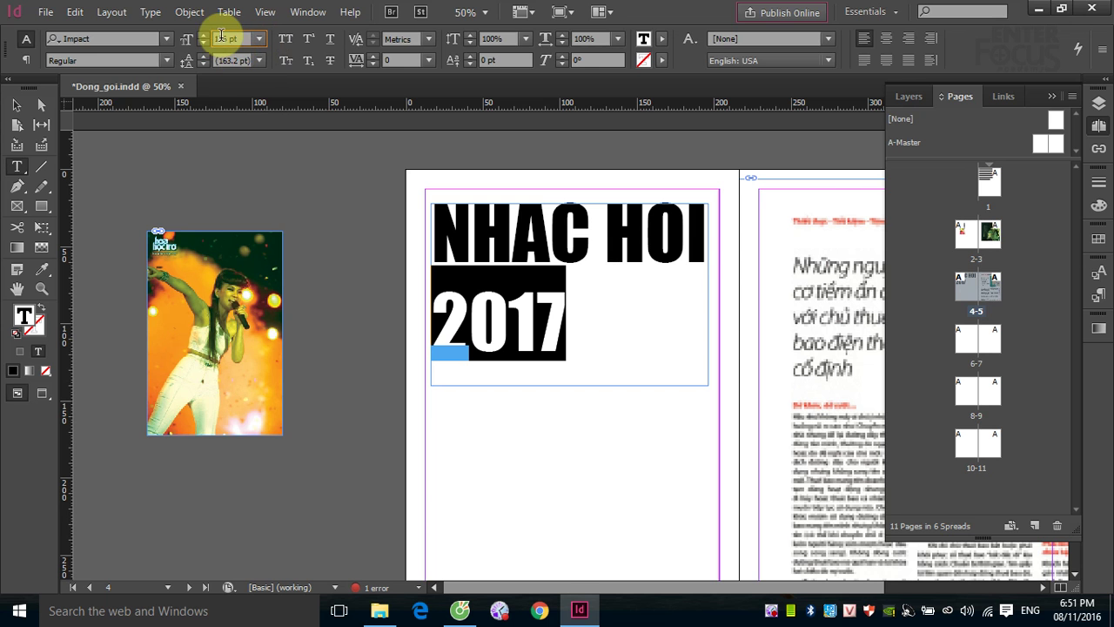
{"action": "type", "text": "200"}
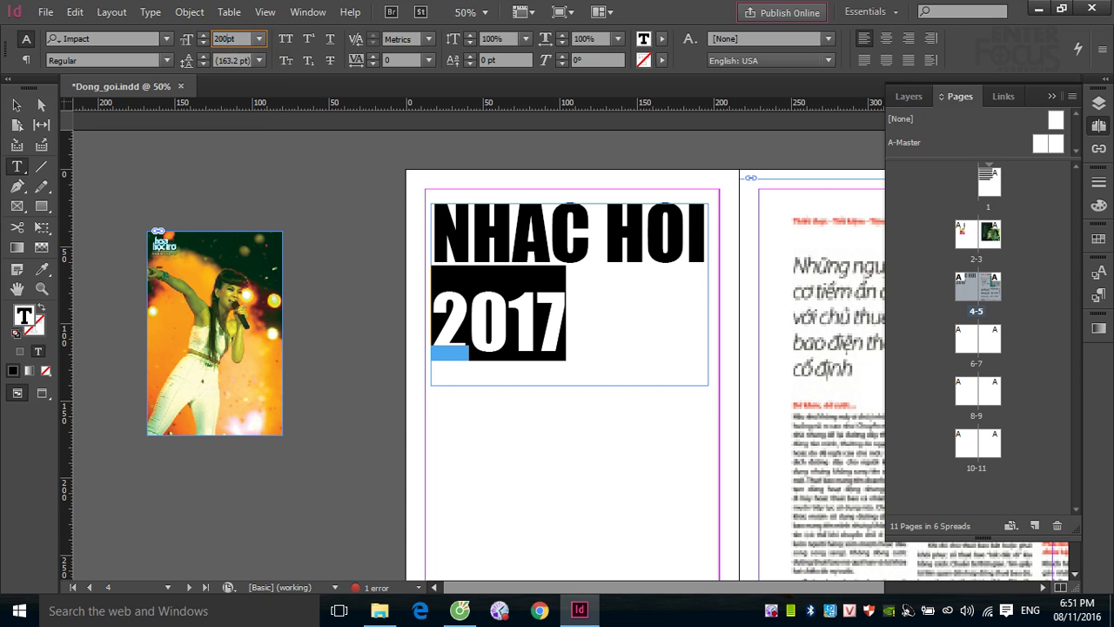
{"action": "key", "text": "Return"}
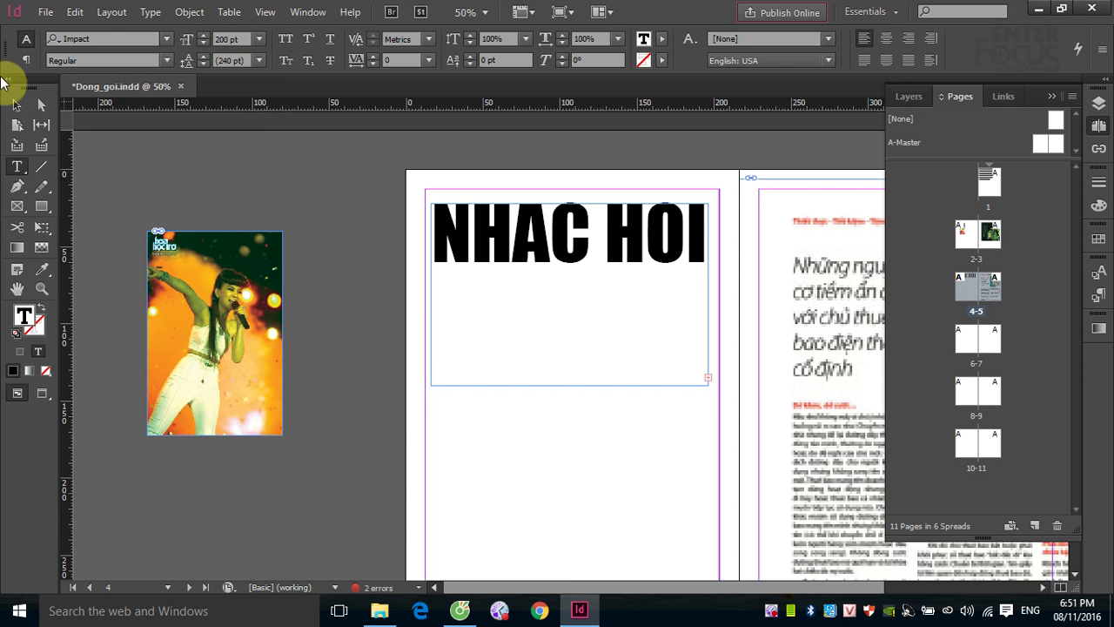
{"action": "left_click", "coordinate": [15, 104]}
{"action": "left_click_drag", "start_coordinate": [569, 383], "coordinate": [575, 466]}
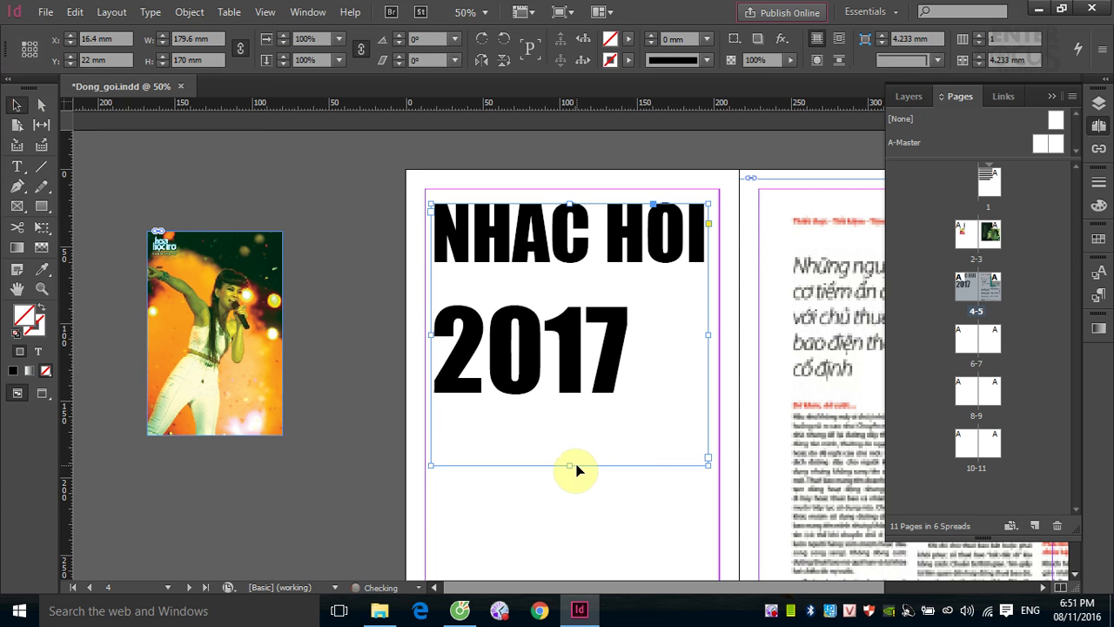
- Try to enlarge 2017 to 300 pt and extend the text frame downward to a height of about 229 mm
{"action": "left_click", "coordinate": [17, 167]}
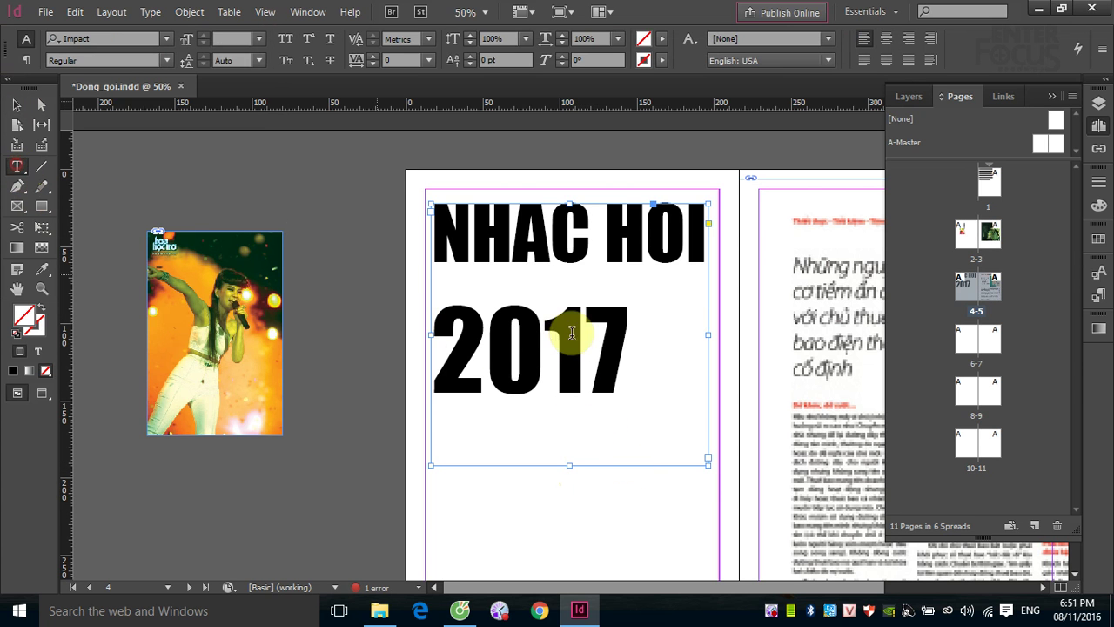
{"action": "left_click_drag", "start_coordinate": [435, 336], "coordinate": [667, 341]}
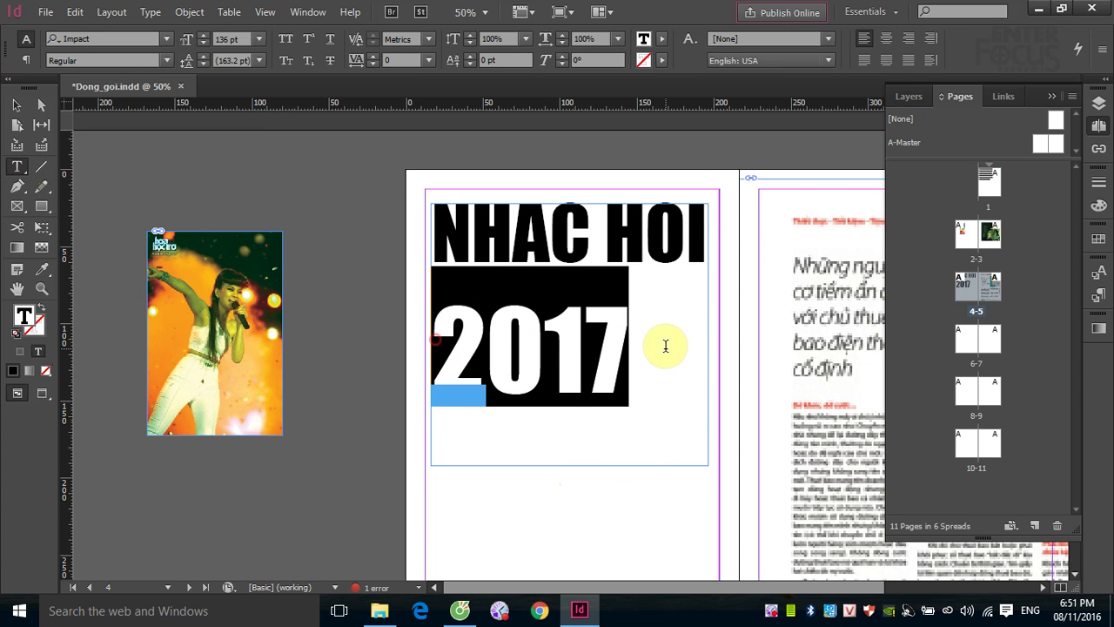
{"action": "triple_click", "coordinate": [222, 40]}
{"action": "type", "text": "30pt"}
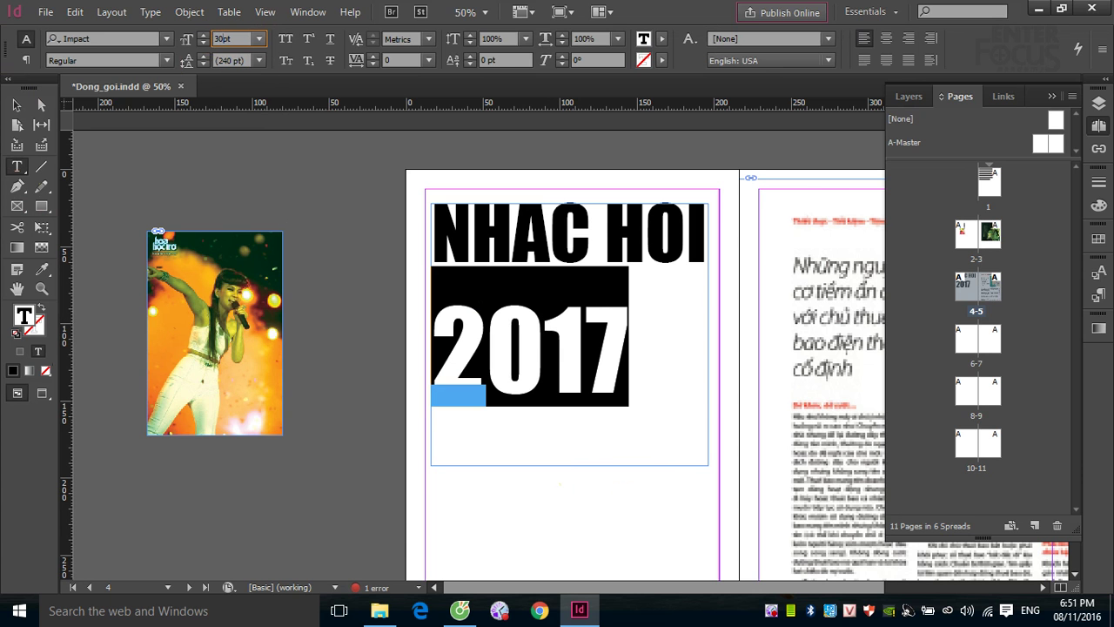
{"action": "key", "text": "Return"}
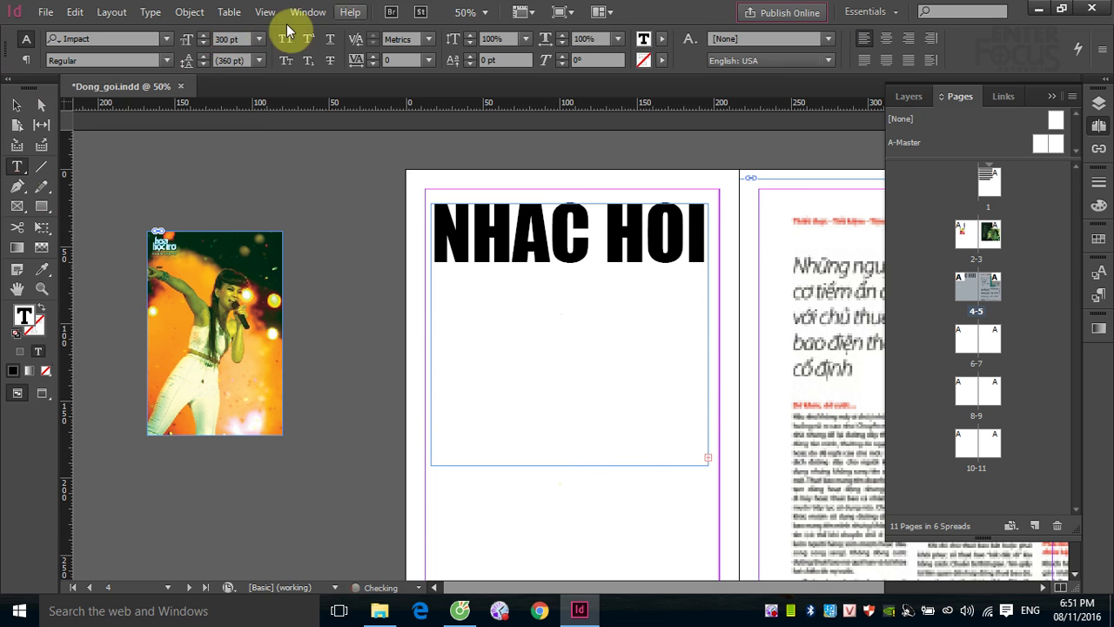
{"action": "left_click", "coordinate": [17, 104]}
{"action": "left_click", "coordinate": [523, 398]}
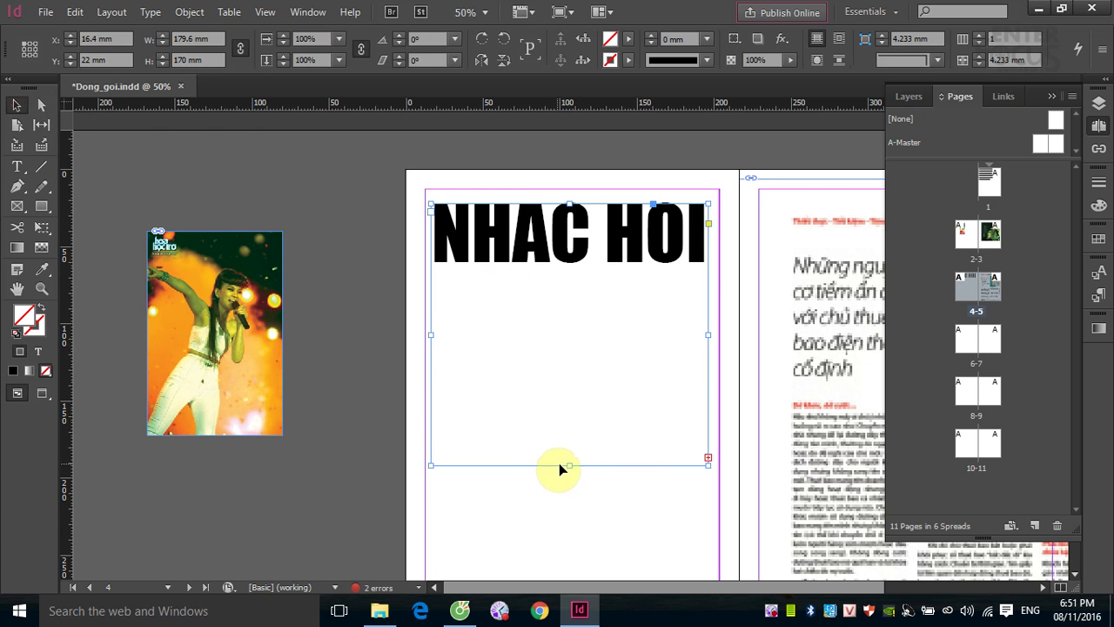
{"action": "left_click_drag", "start_coordinate": [570, 465], "coordinate": [570, 555]}
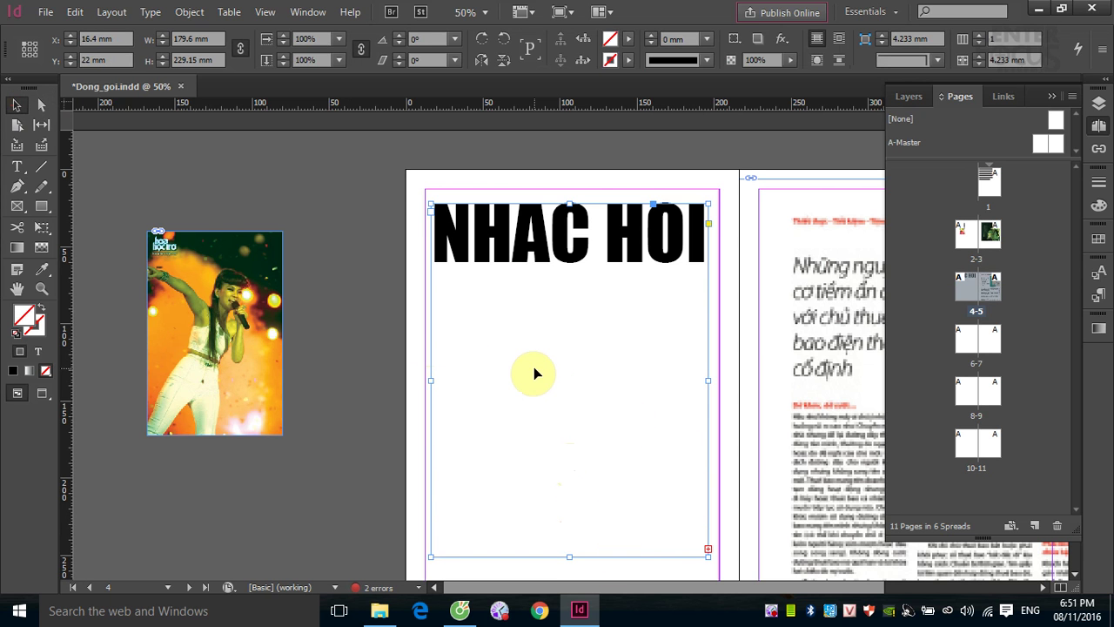
- Undo the frame extension and the 300 pt font size of 2017
{"action": "key", "text": "ctrl+z"}
{"action": "key", "text": "ctrl+z"}
{"action": "key", "text": "ctrl+z"}
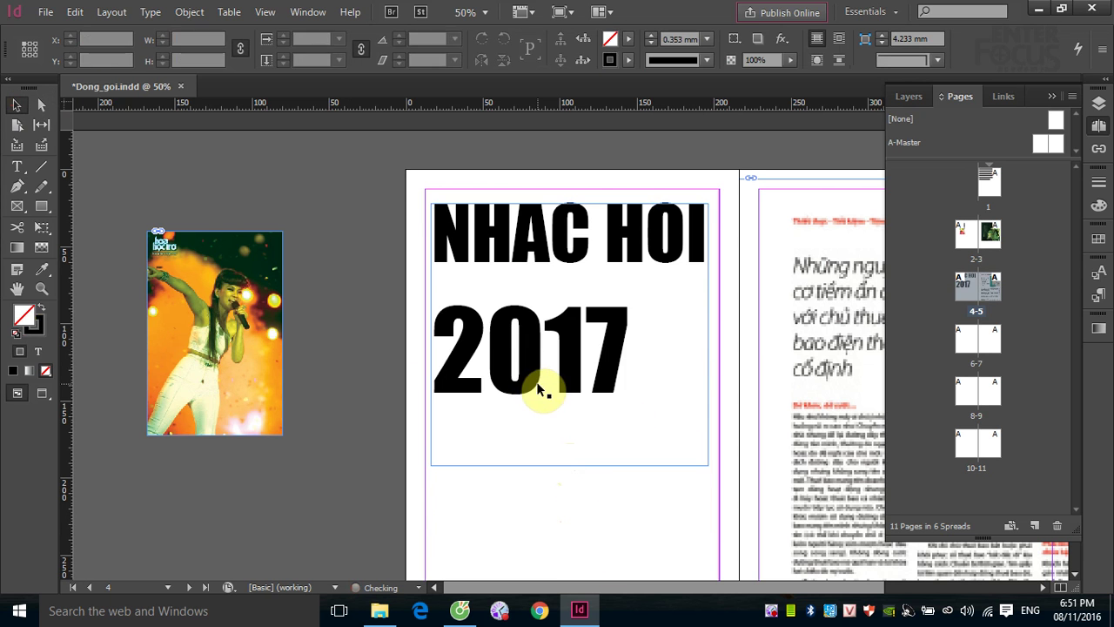
- Enlarge the 2017 line gradually through 230 pt and 250 pt up to 270 pt
{"action": "left_click", "coordinate": [17, 166]}
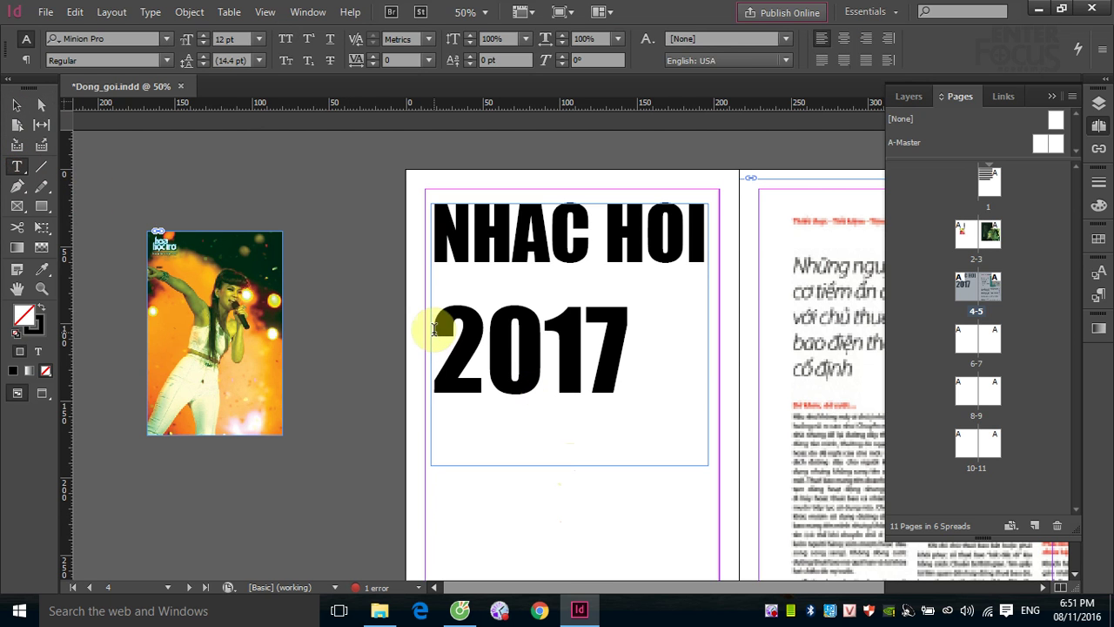
{"action": "left_click_drag", "start_coordinate": [435, 335], "coordinate": [650, 354]}
{"action": "triple_click", "coordinate": [225, 40]}
{"action": "type", "text": "200"}
{"action": "key", "text": "Return"}
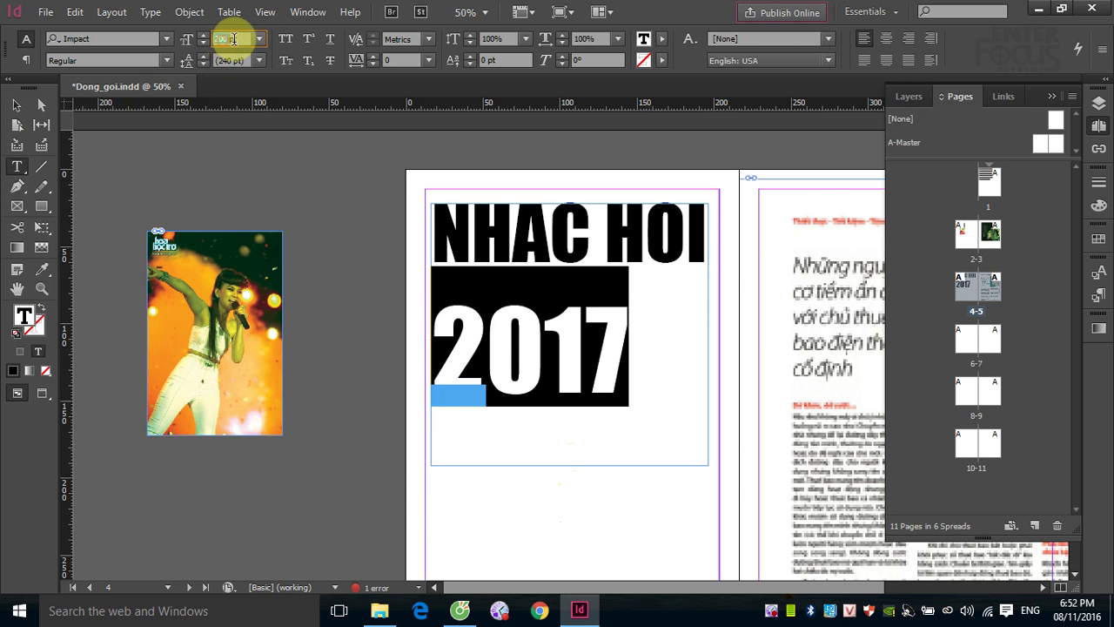
{"action": "type", "text": "2pt"}
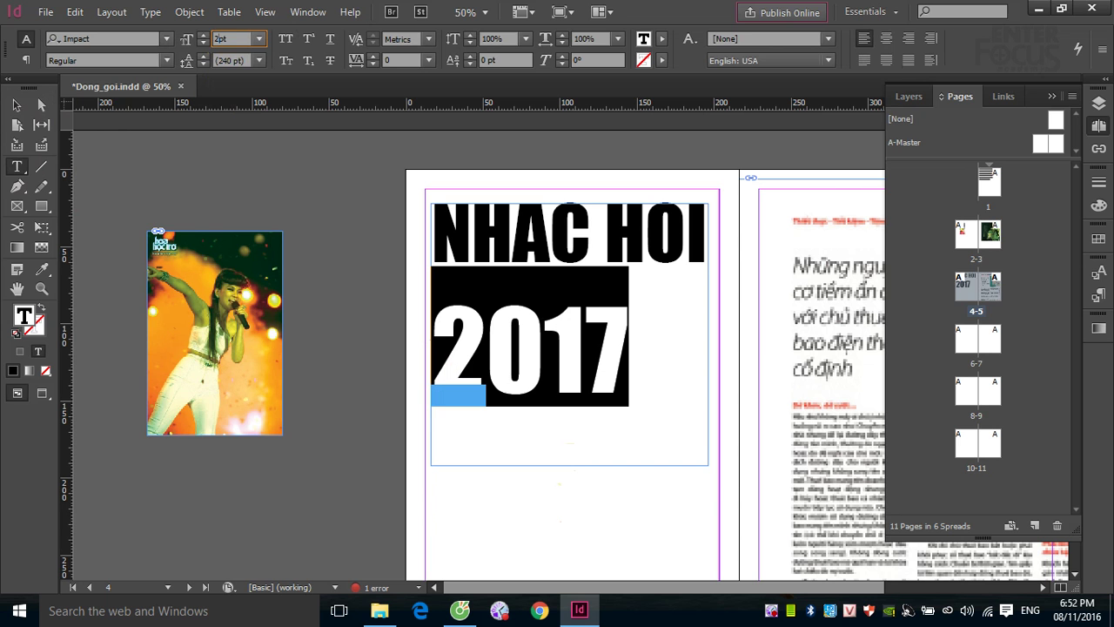
{"action": "key", "text": "Return"}
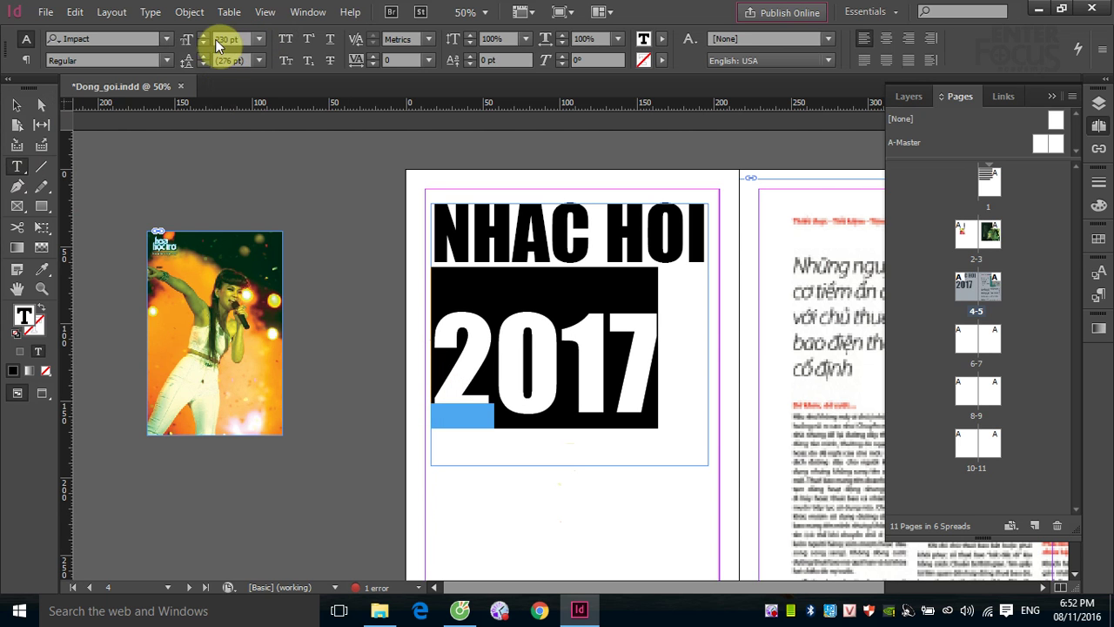
{"action": "left_click", "coordinate": [220, 37]}
{"action": "type", "text": "2pt"}
{"action": "key", "text": "Return"}
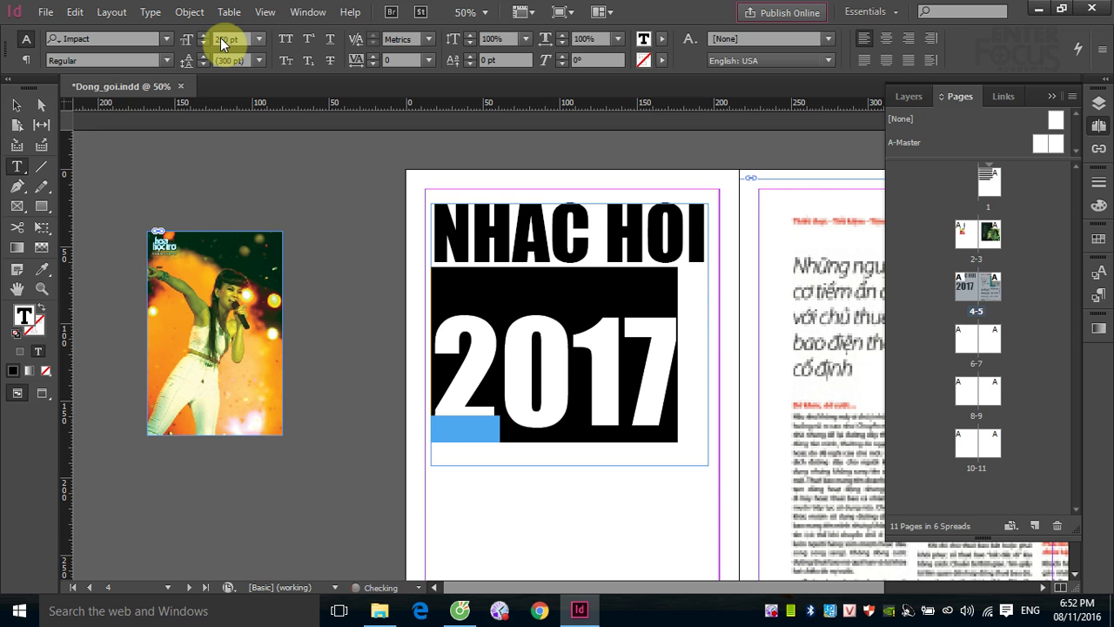
{"action": "type", "text": "2pt"}
{"action": "key", "text": "Return"}
{"action": "left_click", "coordinate": [220, 37]}
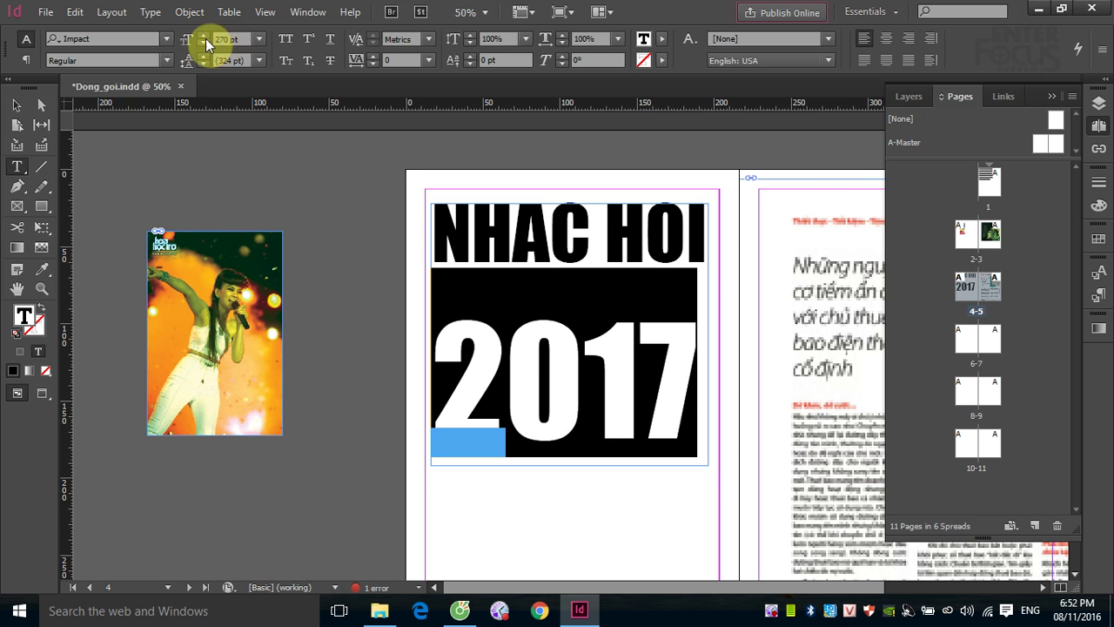
- Fine-tune the font size of 2017 to 280 pt so the line spans the frame width
{"action": "left_click", "coordinate": [203, 35]}
{"action": "left_click", "coordinate": [204, 36]}
{"action": "left_click", "coordinate": [204, 36]}
{"action": "left_click", "coordinate": [204, 36]}
{"action": "left_click", "coordinate": [203, 36]}
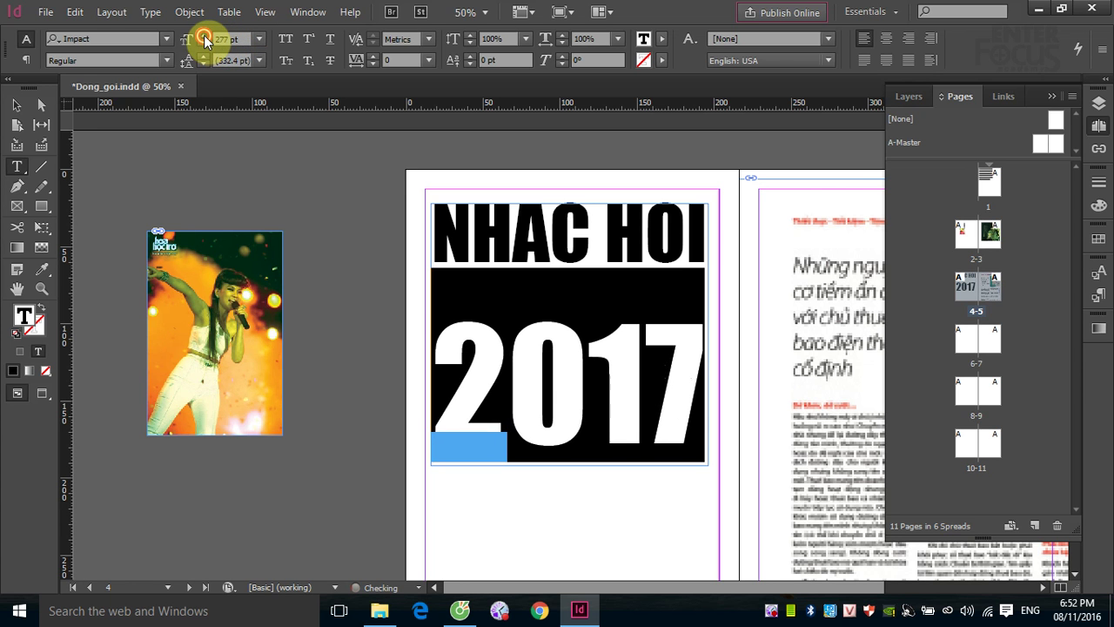
{"action": "left_click", "coordinate": [204, 36]}
{"action": "left_click", "coordinate": [204, 35]}
{"action": "left_click", "coordinate": [204, 36]}
{"action": "left_click", "coordinate": [204, 35]}
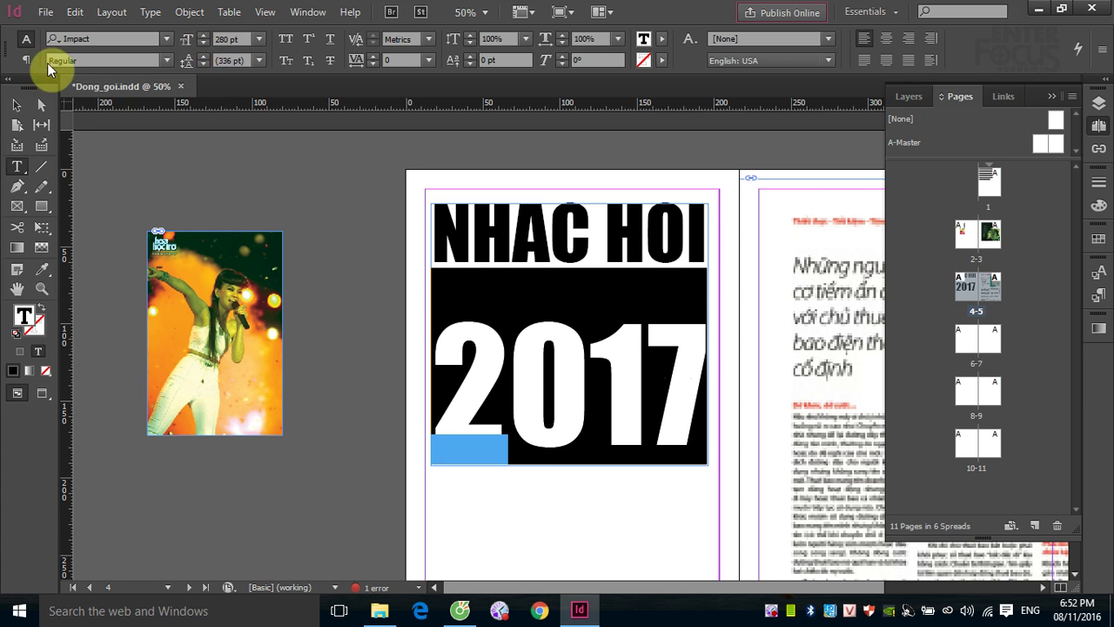
{"action": "left_click", "coordinate": [16, 105]}
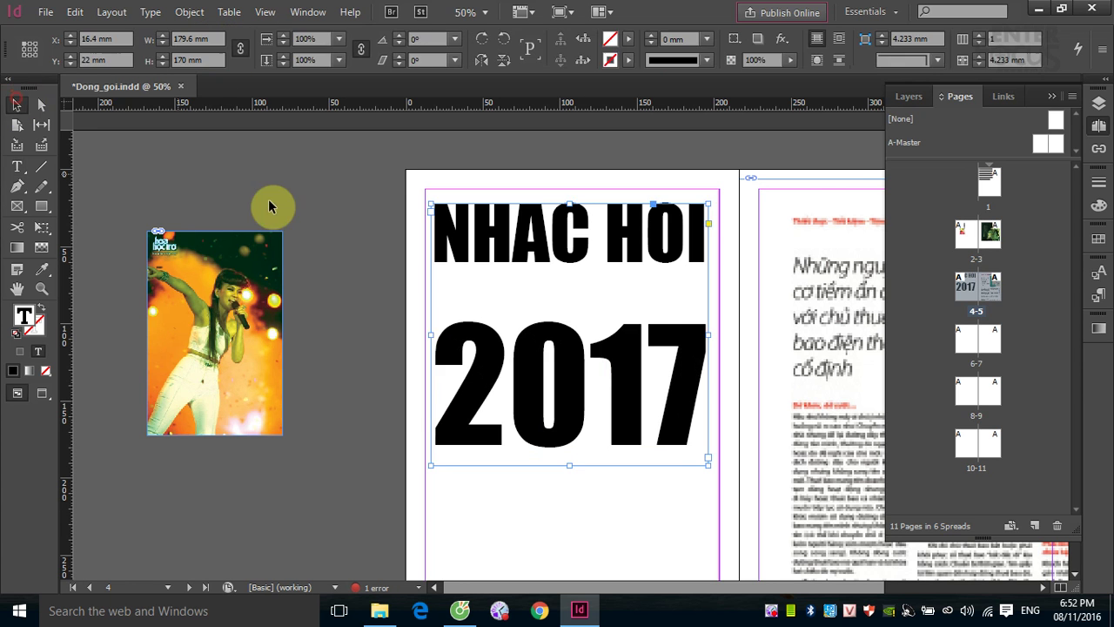
- Select the 2017 line, collapse the Pages panel and open the Character panel over the pasteboard beside page 4
{"action": "left_click", "coordinate": [17, 166]}
{"action": "left_click_drag", "start_coordinate": [440, 333], "coordinate": [668, 364]}
{"action": "left_click", "coordinate": [689, 360]}
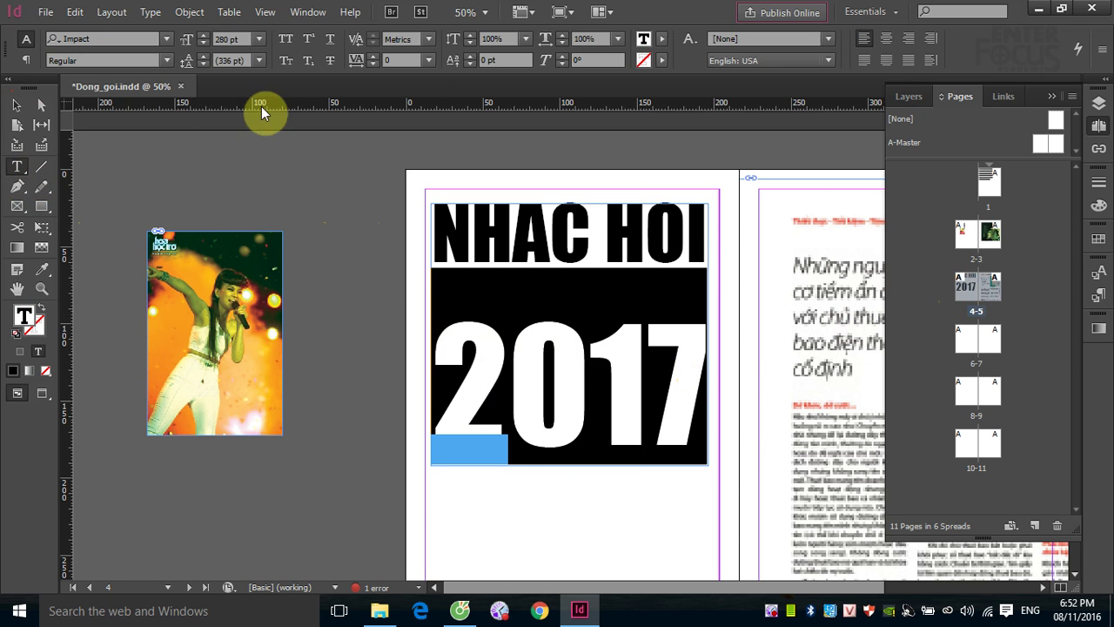
{"action": "left_click", "coordinate": [1050, 92]}
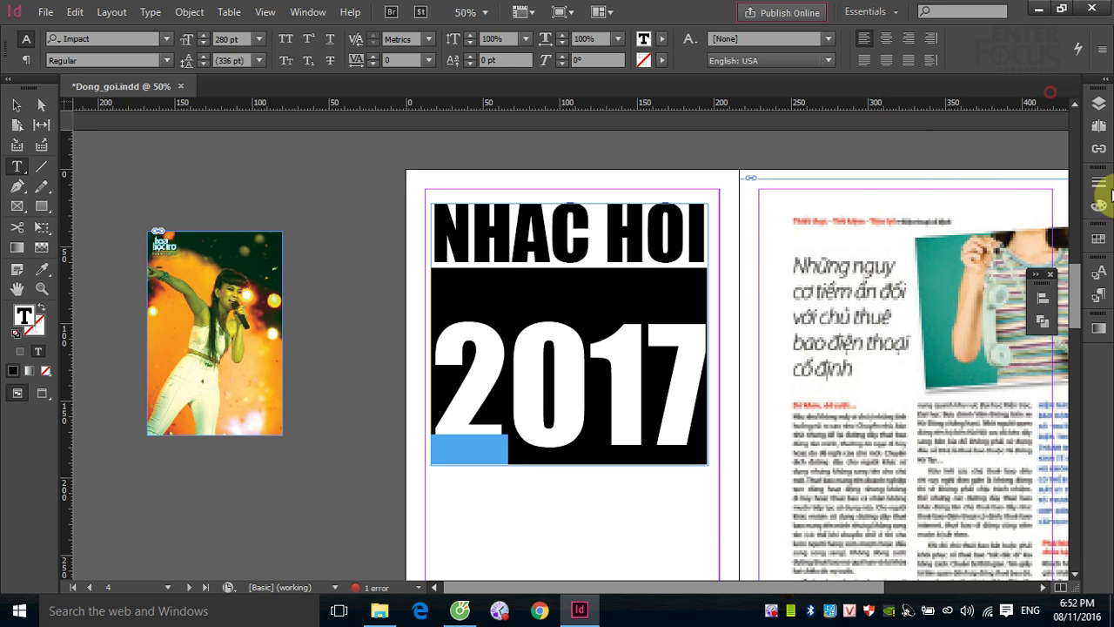
{"action": "left_click", "coordinate": [151, 12]}
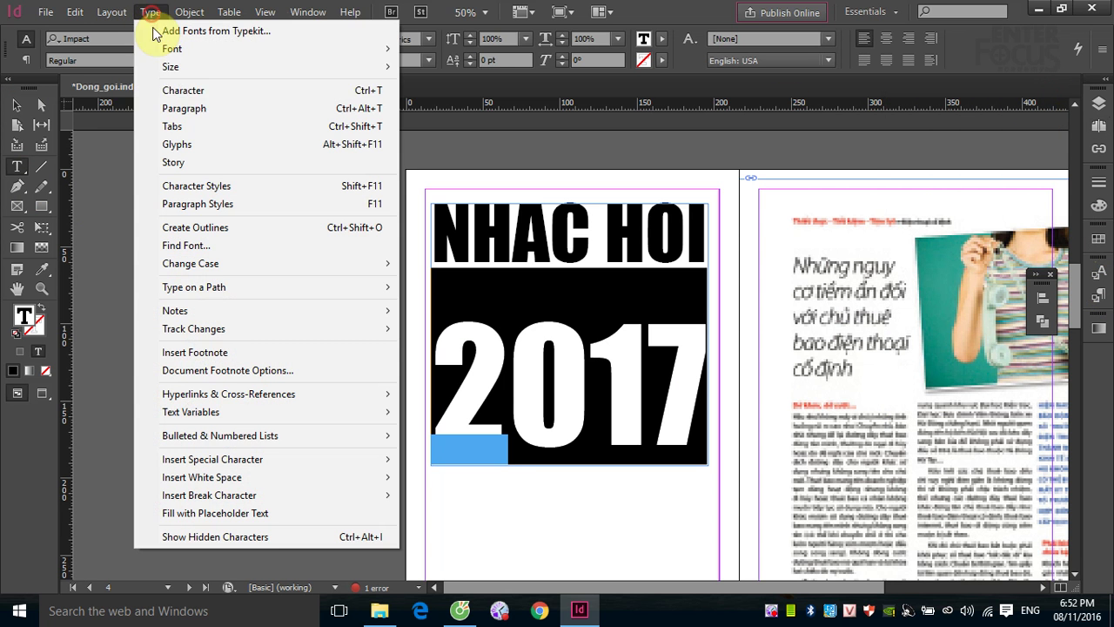
{"action": "left_click", "coordinate": [183, 90]}
{"action": "left_click_drag", "start_coordinate": [206, 225], "coordinate": [307, 179]}
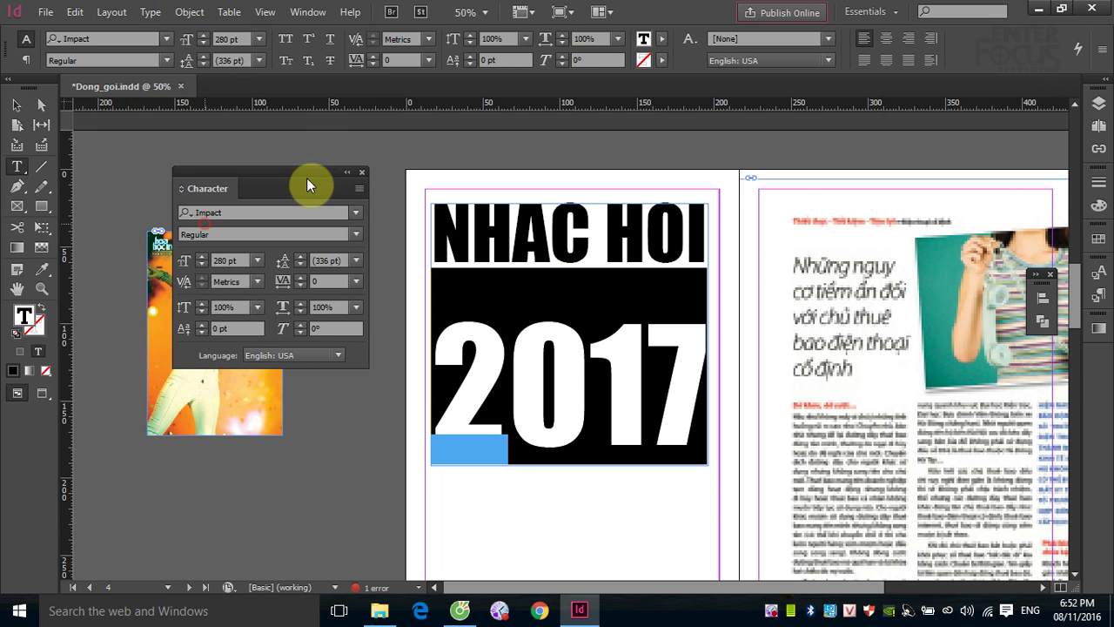
- Raise the baseline shift of 2017 to 105 pt so it sits directly beneath NHAC HOI
{"action": "left_click", "coordinate": [202, 324]}
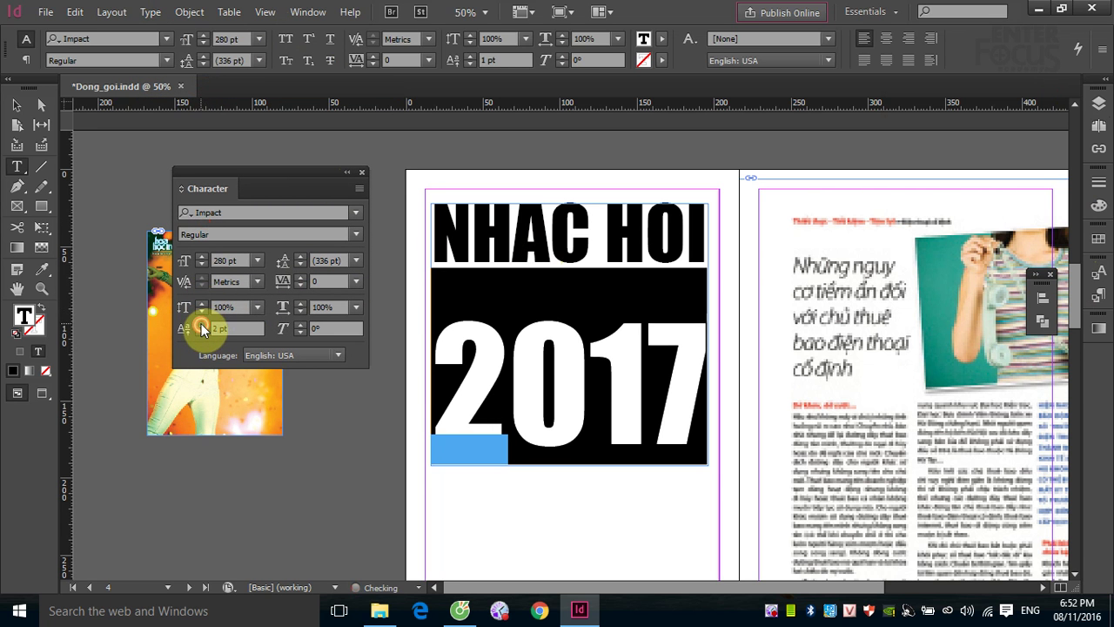
{"action": "left_click", "coordinate": [202, 325]}
{"action": "left_click", "coordinate": [202, 324]}
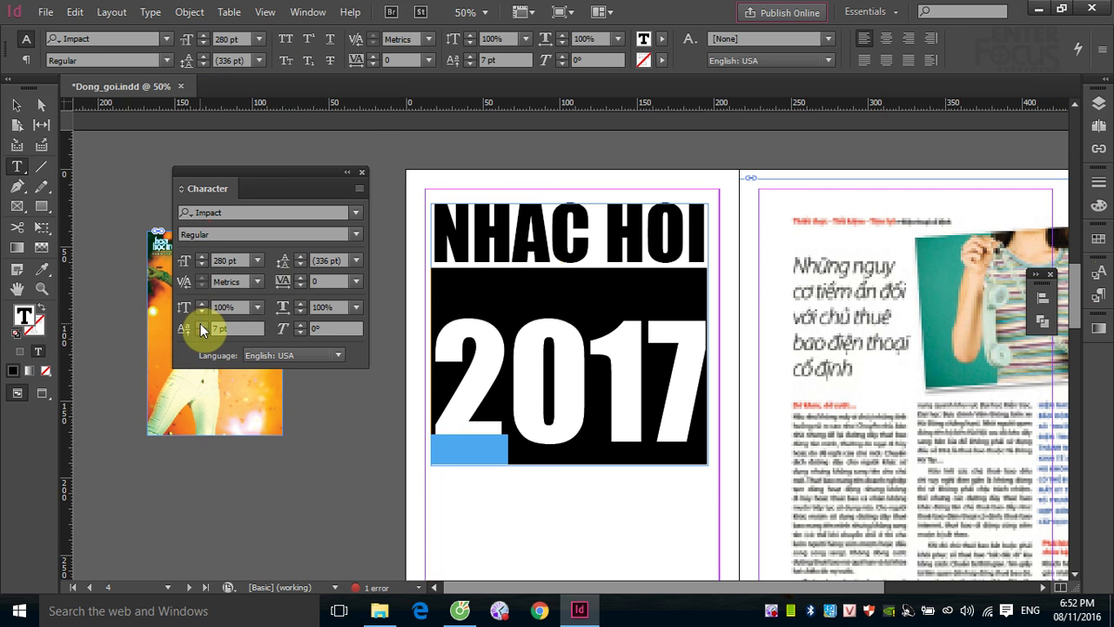
{"action": "left_click", "coordinate": [202, 324]}
{"action": "left_click", "coordinate": [202, 324]}
{"action": "left_click", "coordinate": [202, 325]}
{"action": "left_click", "coordinate": [202, 325]}
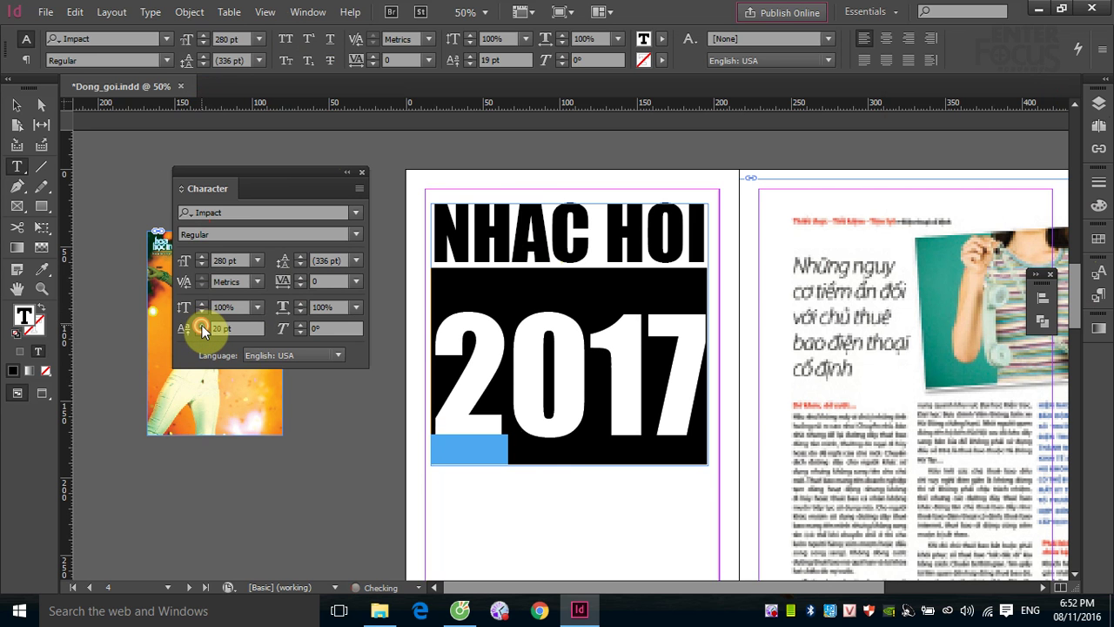
{"action": "left_click", "coordinate": [202, 324]}
{"action": "left_click", "coordinate": [202, 325]}
{"action": "left_click", "coordinate": [202, 324]}
{"action": "left_click", "coordinate": [202, 325]}
{"action": "left_click", "coordinate": [202, 325]}
{"action": "left_click", "coordinate": [202, 324]}
{"action": "left_click", "coordinate": [202, 324]}
{"action": "left_click", "coordinate": [202, 324]}
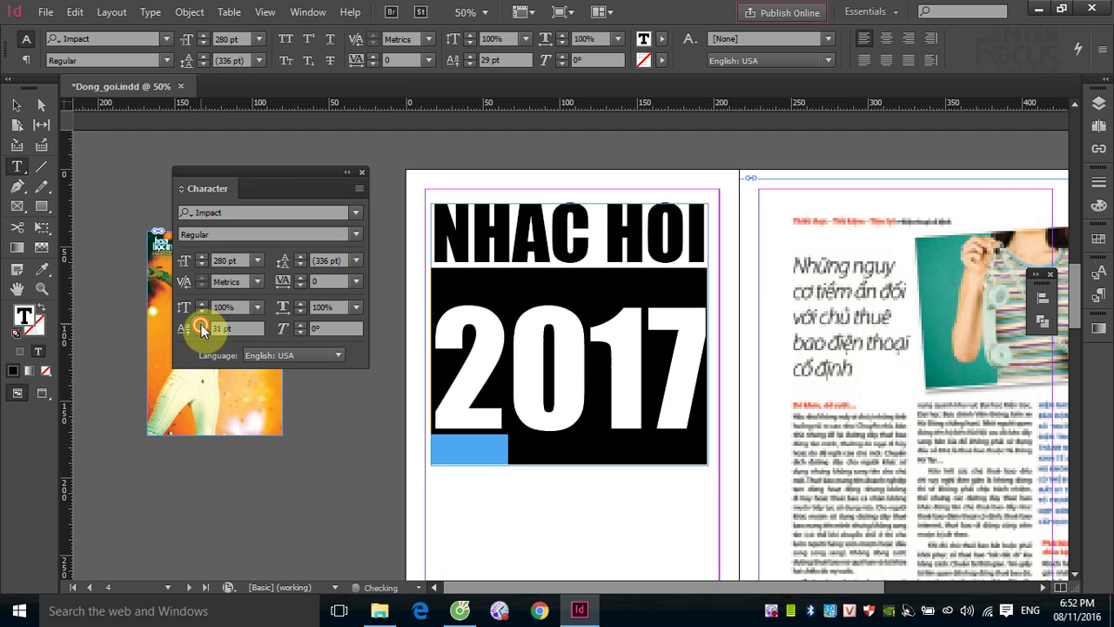
{"action": "left_click", "coordinate": [201, 326]}
{"action": "left_click", "coordinate": [202, 326]}
{"action": "left_click", "coordinate": [202, 325]}
{"action": "left_click", "coordinate": [202, 326]}
{"action": "left_click", "coordinate": [202, 326]}
{"action": "left_click", "coordinate": [202, 326]}
{"action": "left_click", "coordinate": [202, 326]}
{"action": "left_click", "coordinate": [202, 326]}
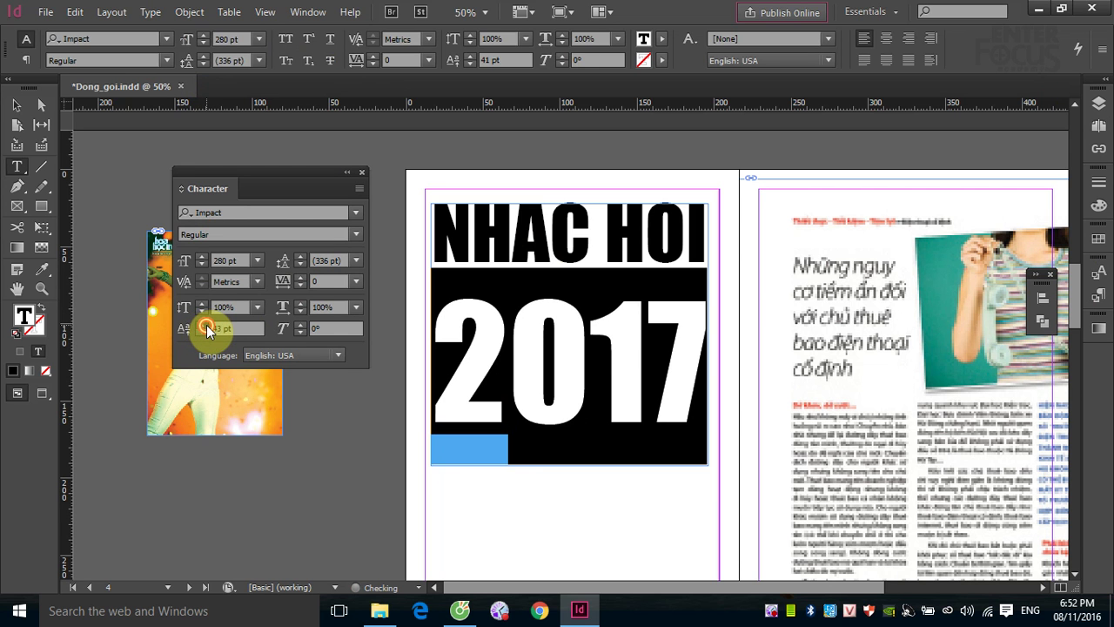
{"action": "left_click", "coordinate": [202, 324]}
{"action": "left_click", "coordinate": [202, 324]}
{"action": "left_click", "coordinate": [202, 325]}
{"action": "left_click", "coordinate": [201, 325]}
{"action": "left_click", "coordinate": [202, 325]}
{"action": "left_click", "coordinate": [202, 324]}
{"action": "left_click", "coordinate": [202, 325]}
{"action": "left_click", "coordinate": [202, 325]}
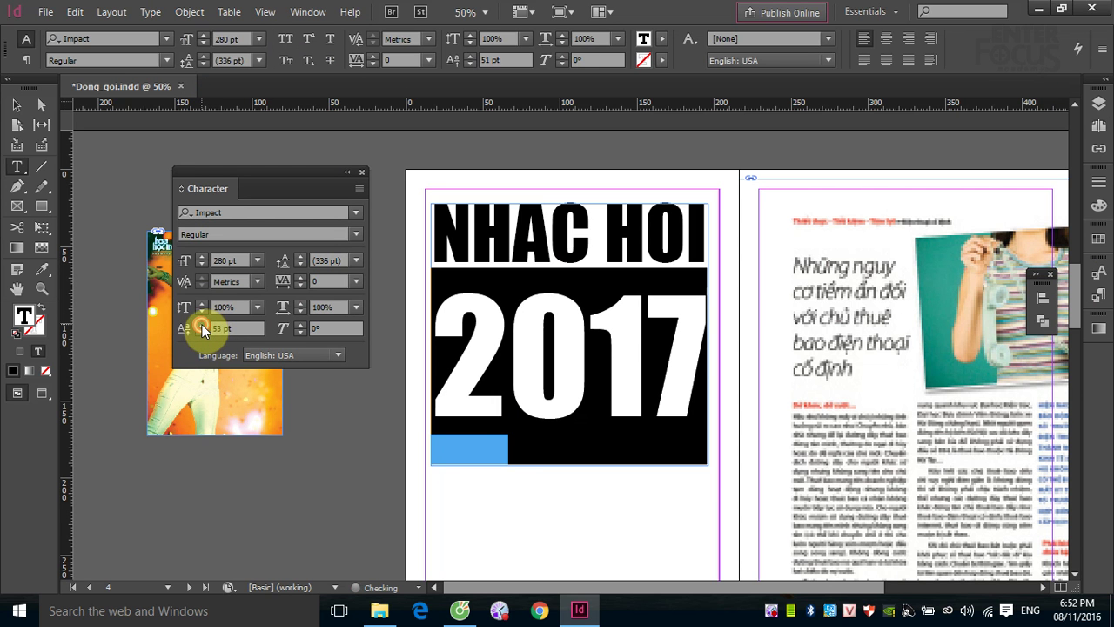
{"action": "left_click", "coordinate": [202, 325]}
{"action": "left_click", "coordinate": [202, 325]}
{"action": "left_click", "coordinate": [202, 324]}
{"action": "left_click", "coordinate": [202, 324]}
{"action": "left_click", "coordinate": [202, 324]}
{"action": "left_click", "coordinate": [202, 325]}
{"action": "left_click", "coordinate": [202, 324]}
{"action": "left_click", "coordinate": [202, 325]}
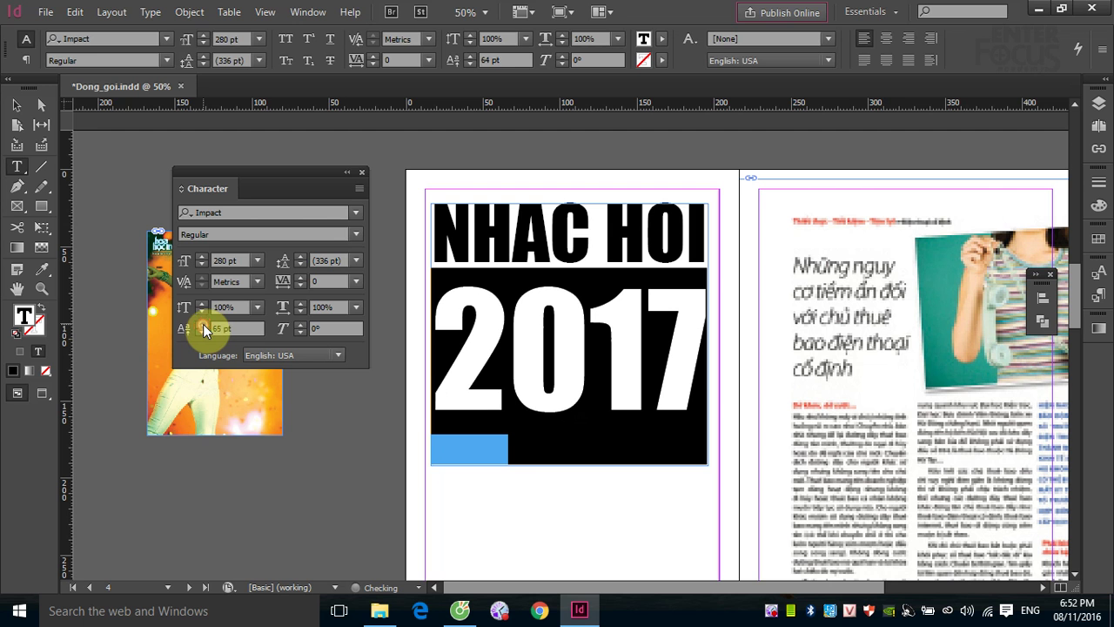
{"action": "left_click", "coordinate": [202, 324]}
{"action": "left_click", "coordinate": [202, 324]}
{"action": "left_click", "coordinate": [202, 325]}
{"action": "left_click", "coordinate": [202, 325]}
{"action": "left_click", "coordinate": [202, 324]}
{"action": "left_click", "coordinate": [202, 325]}
{"action": "left_click", "coordinate": [202, 325]}
{"action": "left_click", "coordinate": [202, 325]}
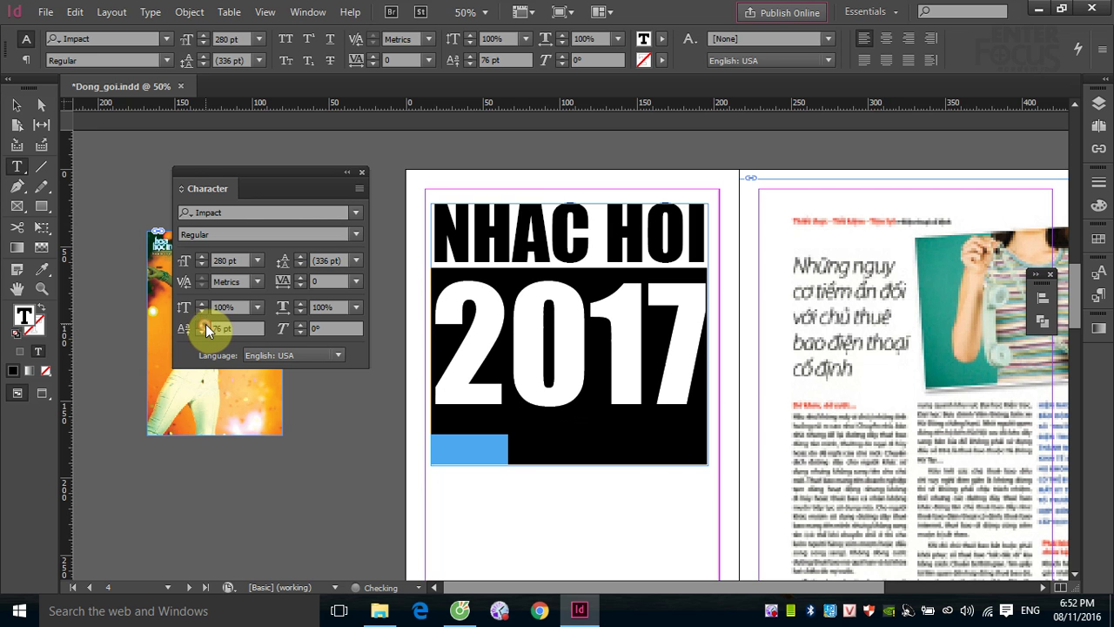
{"action": "left_click", "coordinate": [202, 324]}
{"action": "left_click", "coordinate": [202, 325]}
{"action": "left_click", "coordinate": [202, 324]}
{"action": "left_click", "coordinate": [202, 324]}
{"action": "left_click", "coordinate": [202, 324]}
{"action": "left_click", "coordinate": [202, 325]}
{"action": "left_click", "coordinate": [202, 325]}
{"action": "left_click", "coordinate": [202, 325]}
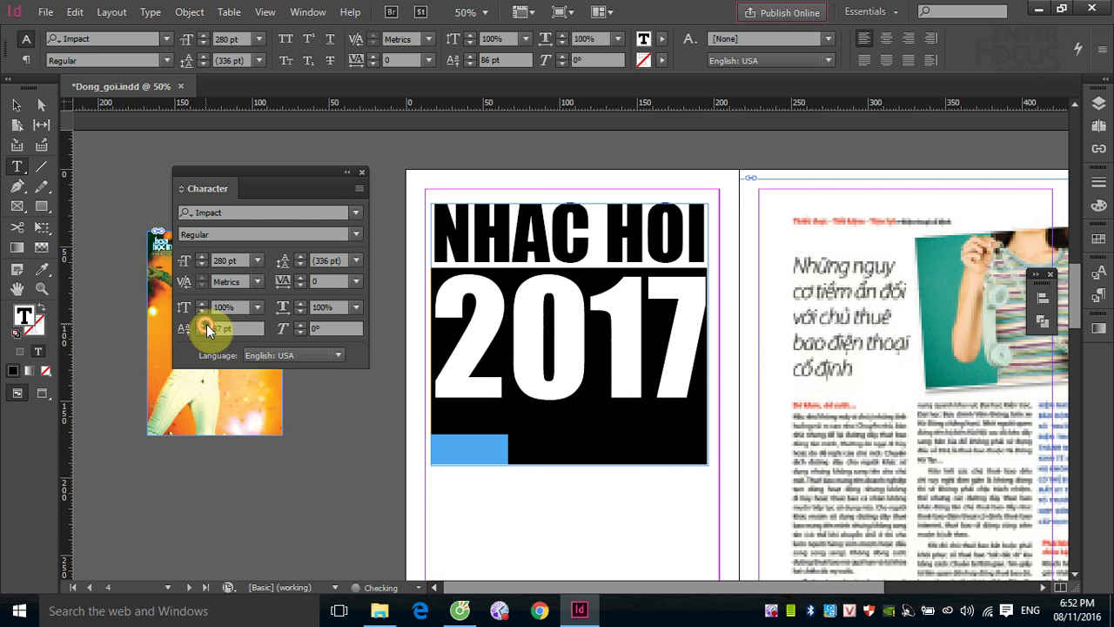
{"action": "left_click", "coordinate": [205, 324]}
{"action": "left_click", "coordinate": [206, 324]}
{"action": "left_click", "coordinate": [206, 324]}
{"action": "left_click", "coordinate": [206, 324]}
{"action": "left_click", "coordinate": [205, 324]}
{"action": "left_click", "coordinate": [205, 324]}
{"action": "left_click", "coordinate": [206, 324]}
{"action": "left_click", "coordinate": [205, 324]}
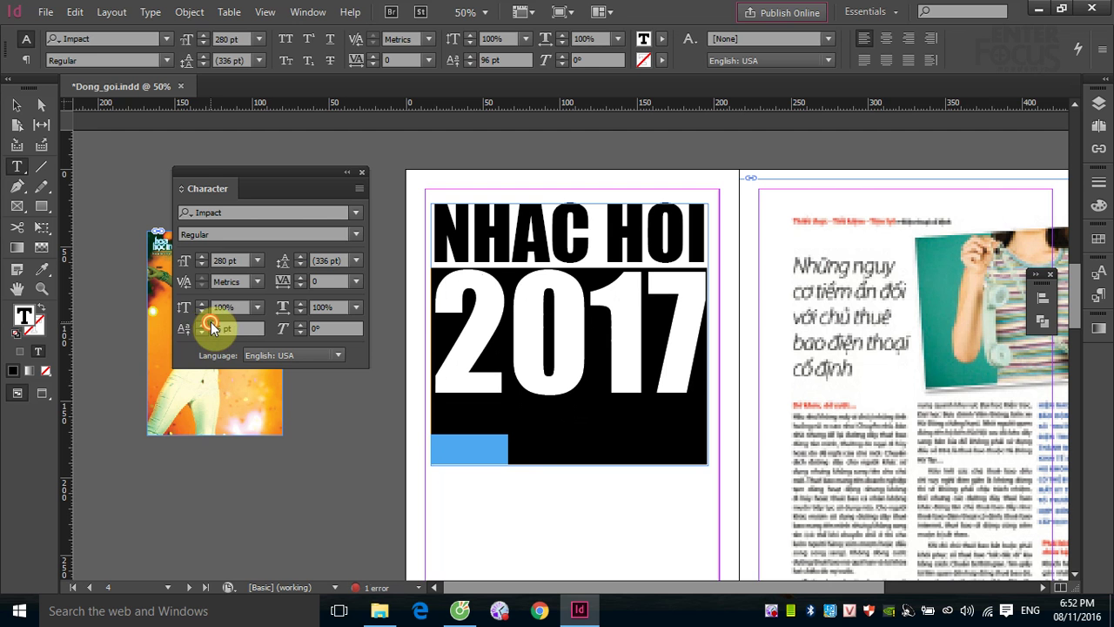
{"action": "left_click", "coordinate": [202, 325]}
{"action": "left_click", "coordinate": [202, 325]}
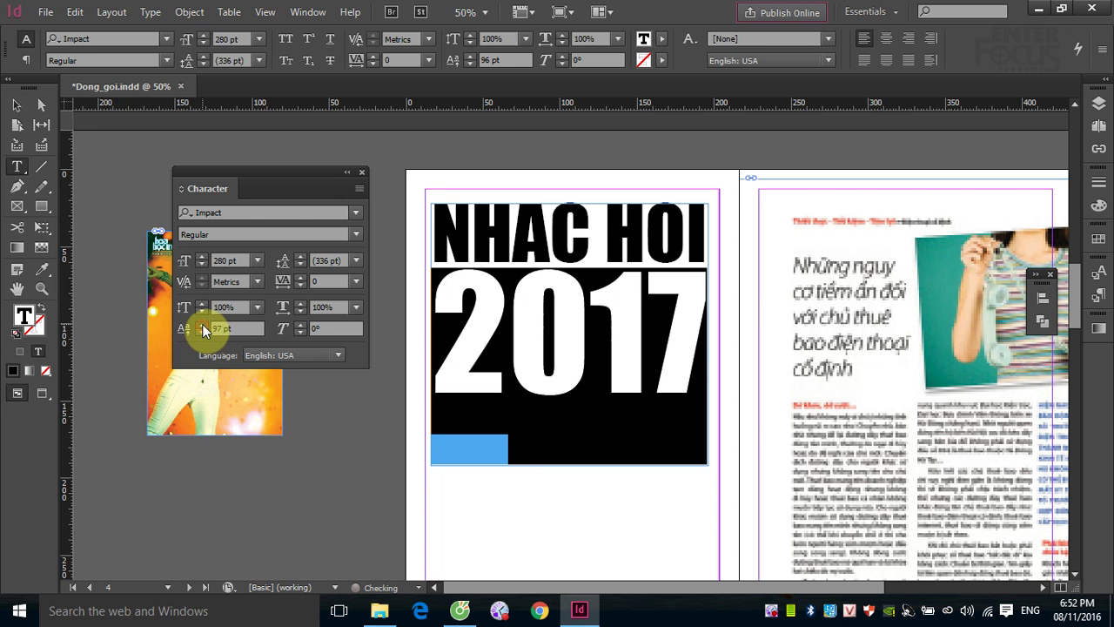
{"action": "left_click", "coordinate": [202, 325]}
{"action": "left_click", "coordinate": [202, 325]}
{"action": "left_click", "coordinate": [202, 326]}
{"action": "left_click", "coordinate": [202, 326]}
{"action": "left_click", "coordinate": [202, 325]}
{"action": "left_click", "coordinate": [202, 326]}
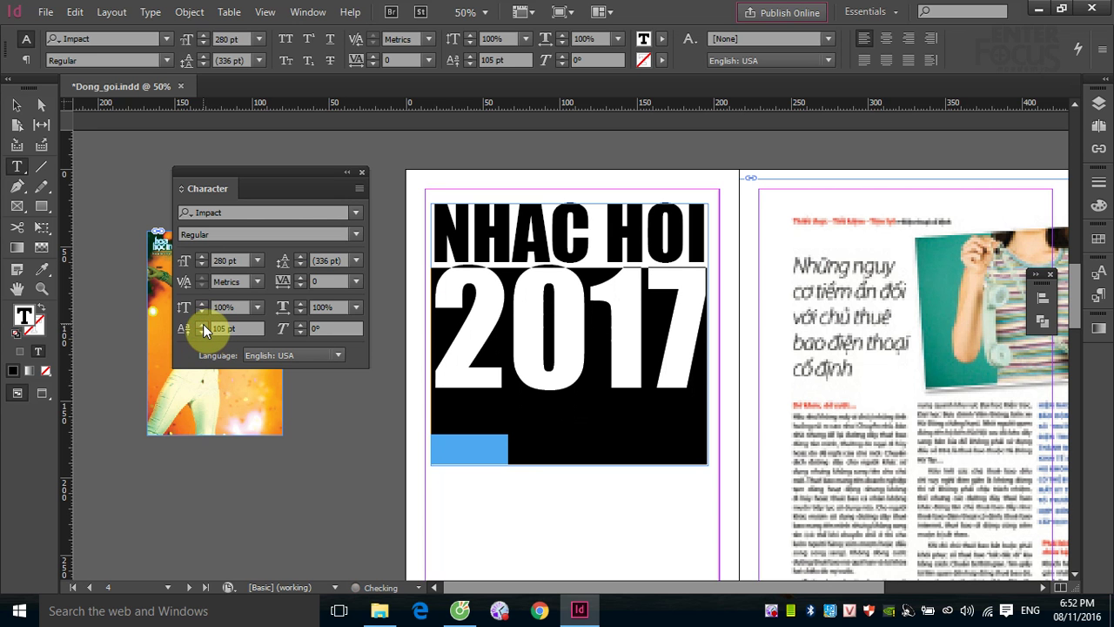
{"action": "left_click", "coordinate": [17, 105]}
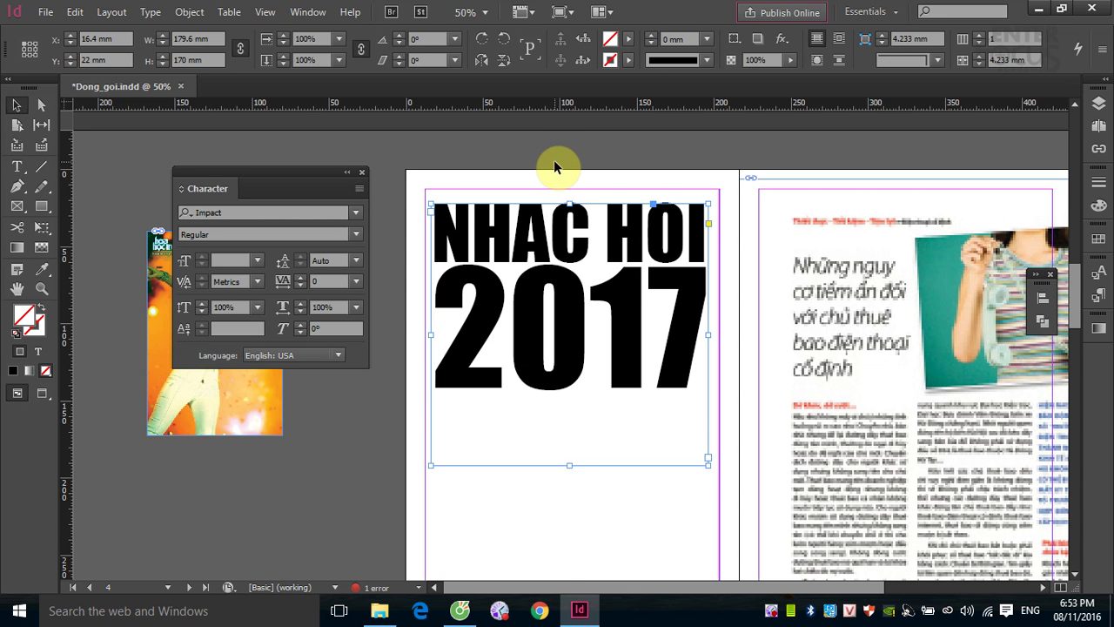
- Colour the whole NHAC HOI 2017 text with the magenta swatch C=0 M=100 Y=0 K=0
{"action": "left_click", "coordinate": [17, 165]}
{"action": "left_click_drag", "start_coordinate": [438, 232], "coordinate": [736, 331]}
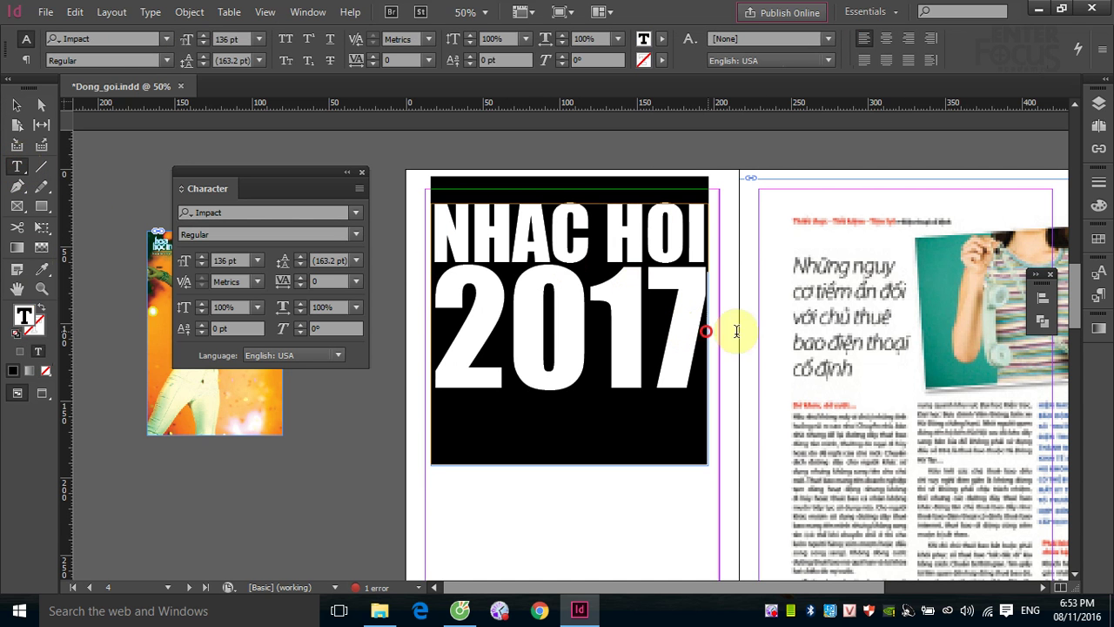
{"action": "left_click", "coordinate": [1098, 238]}
{"action": "left_click", "coordinate": [873, 366]}
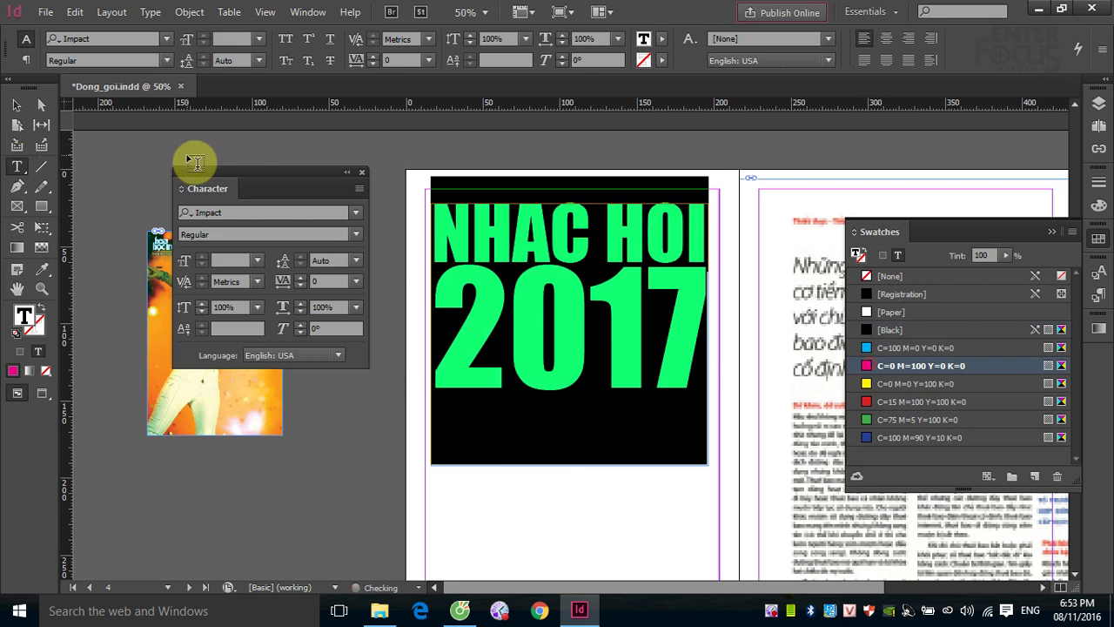
- Select the NHAC HOI 2017 text frame, set its fill to None and close the Character panel
{"action": "left_click", "coordinate": [17, 105]}
{"action": "key", "text": "slash"}
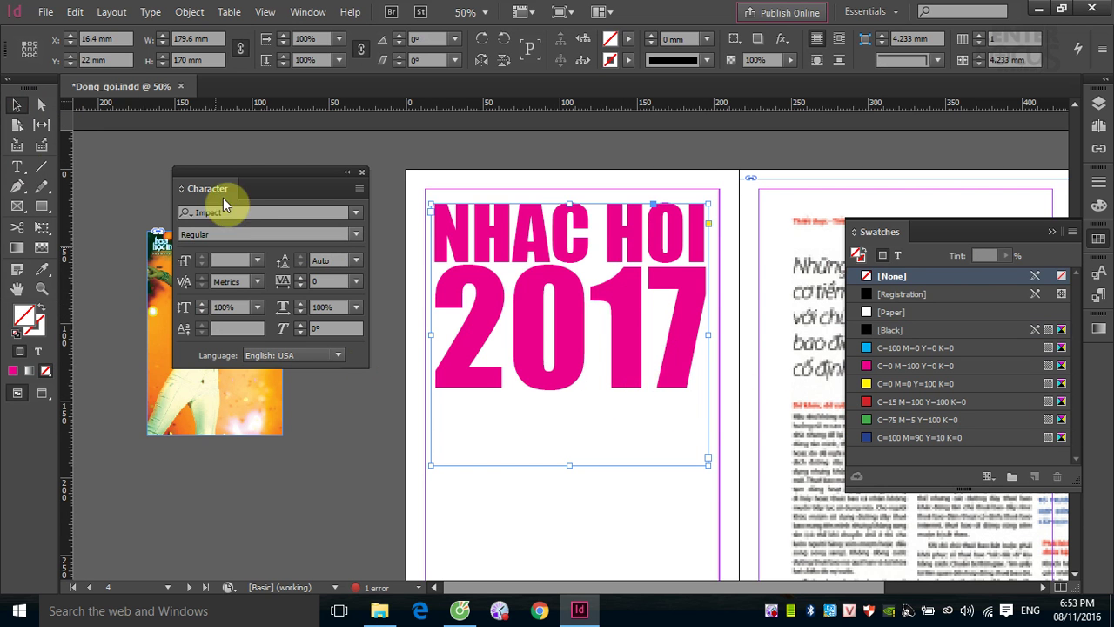
{"action": "left_click", "coordinate": [362, 172]}
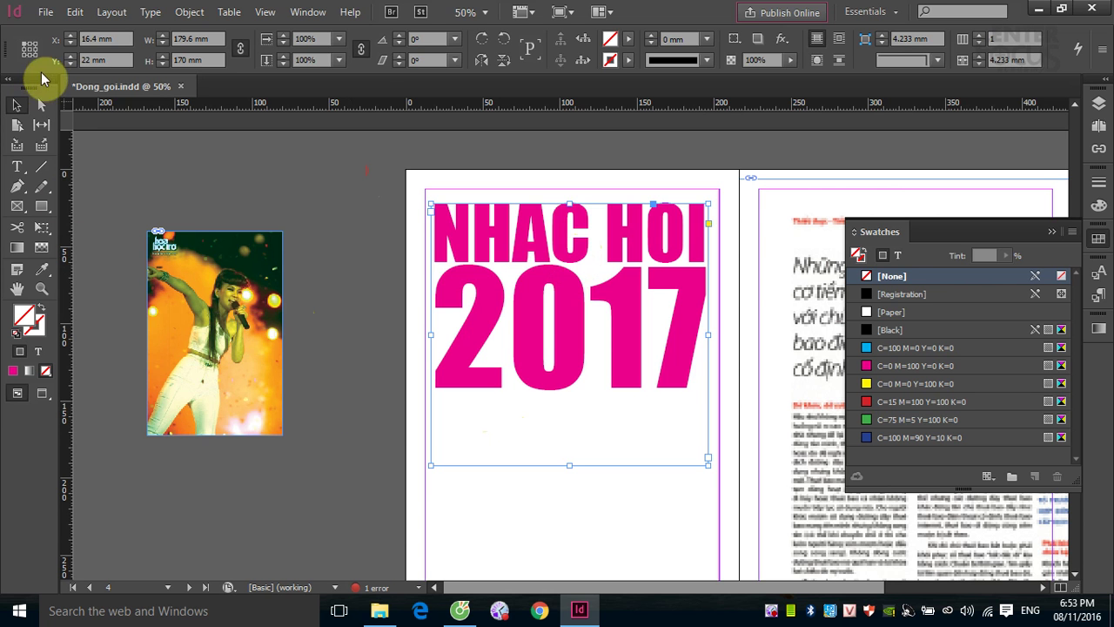
- Try to place thuthuy2.JPG from the For_InDesign > BT_2 > image folder into the selected NHAC HOI 2017 text frame
{"action": "left_click", "coordinate": [76, 16]}
{"action": "mouse_move", "coordinate": [46, 12]}
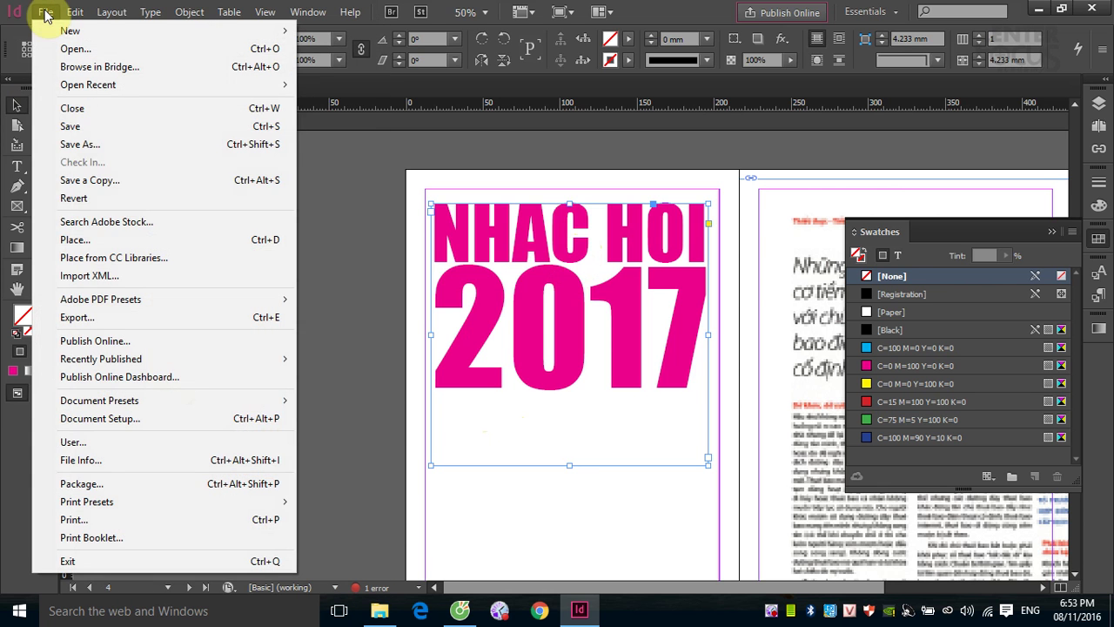
{"action": "left_click", "coordinate": [79, 244]}
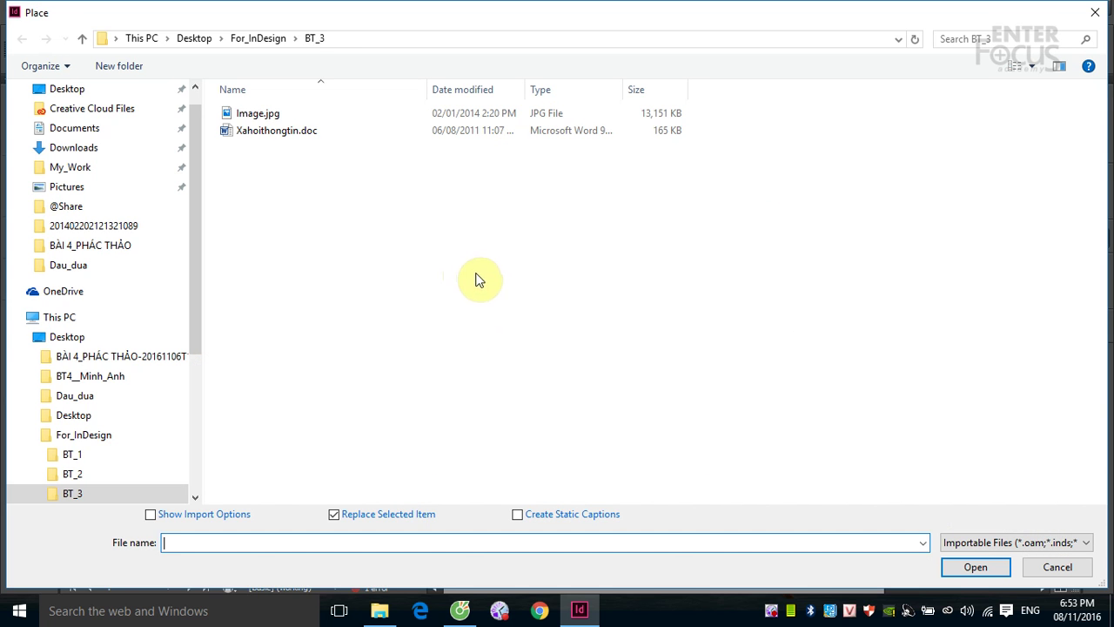
{"action": "left_click", "coordinate": [277, 40]}
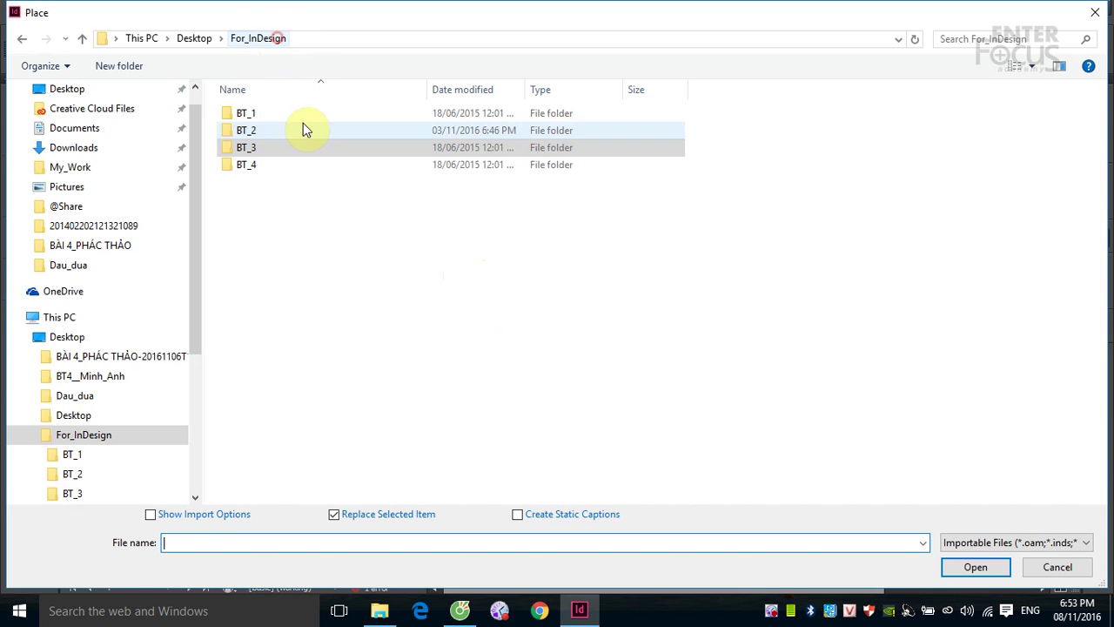
{"action": "double_click", "coordinate": [249, 130]}
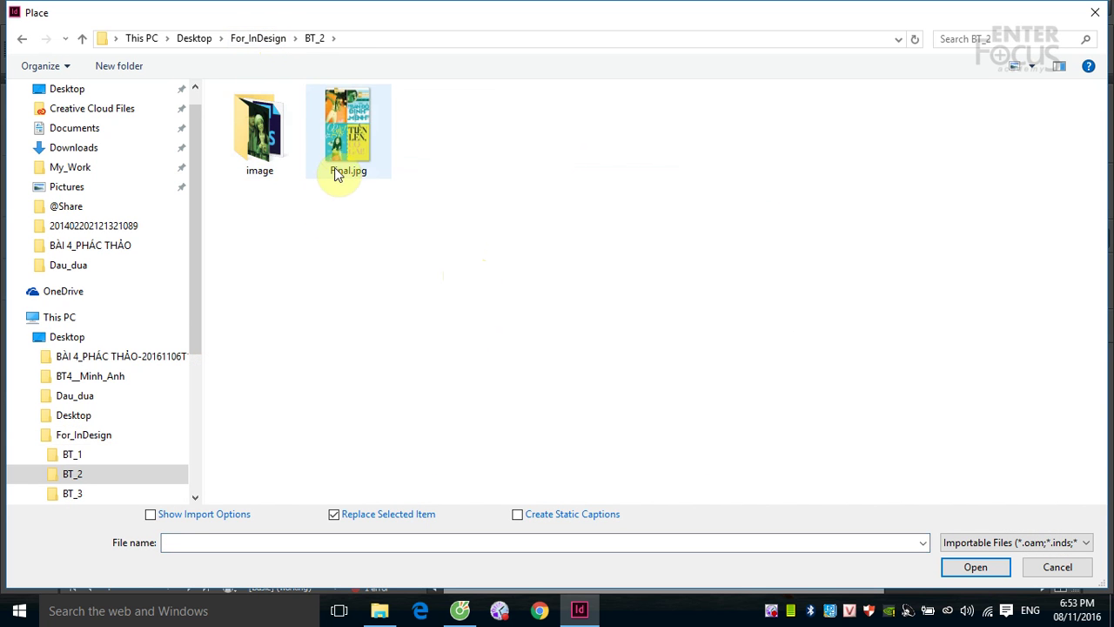
{"action": "double_click", "coordinate": [280, 136]}
{"action": "left_click", "coordinate": [520, 143]}
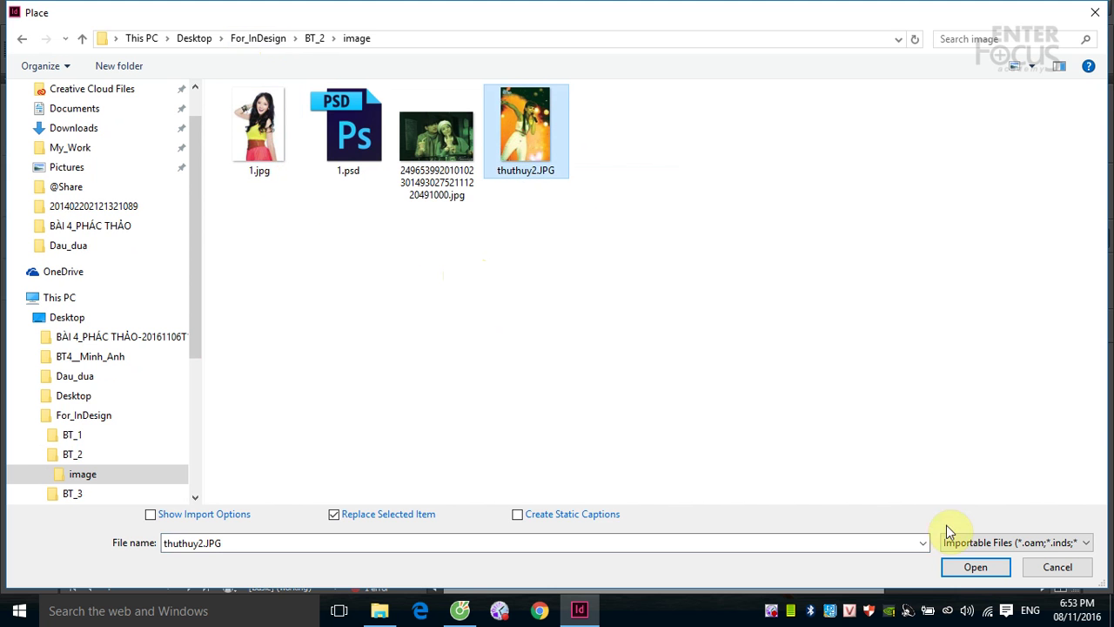
{"action": "left_click", "coordinate": [972, 566]}
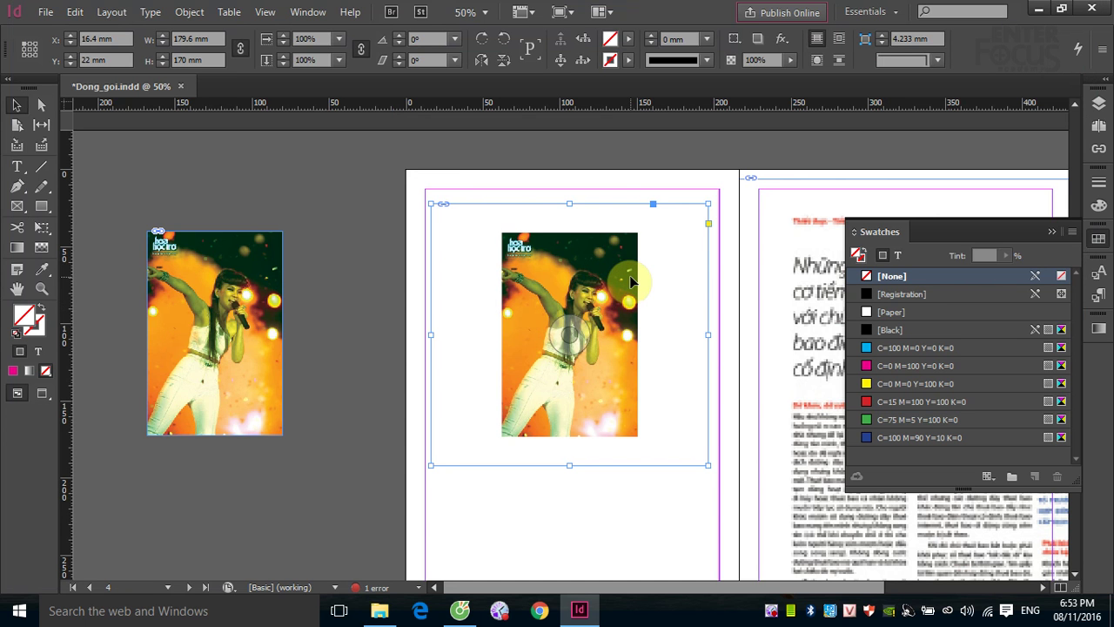
- Undo the image placement in the text frame and discard the image loaded for placing
{"action": "key", "text": "ctrl+z"}
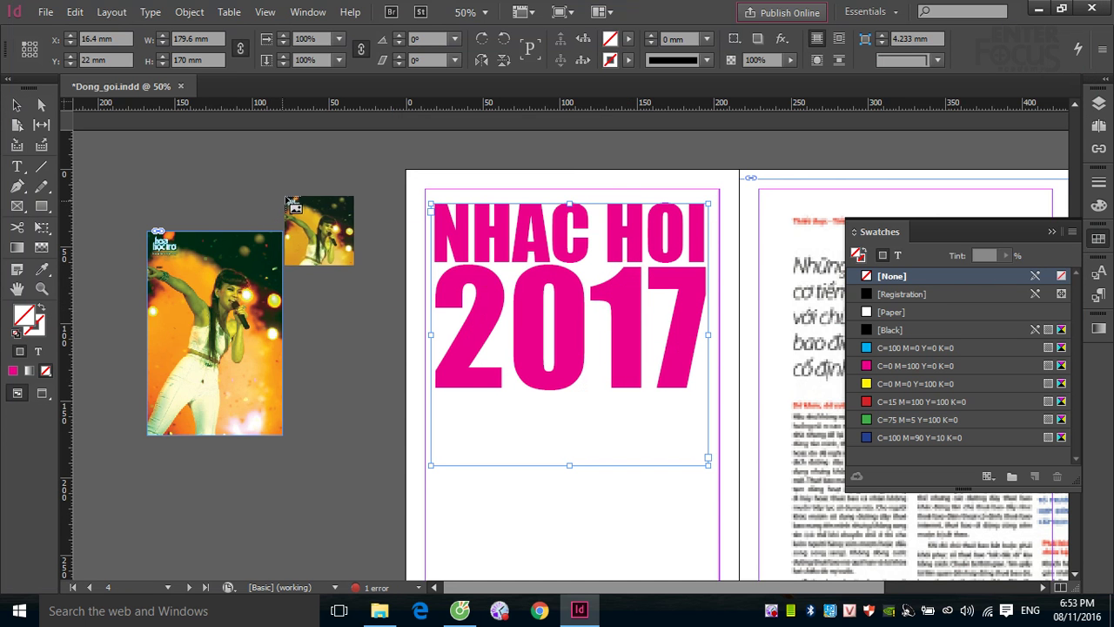
{"action": "left_click", "coordinate": [295, 166]}
{"action": "key", "text": "Delete"}
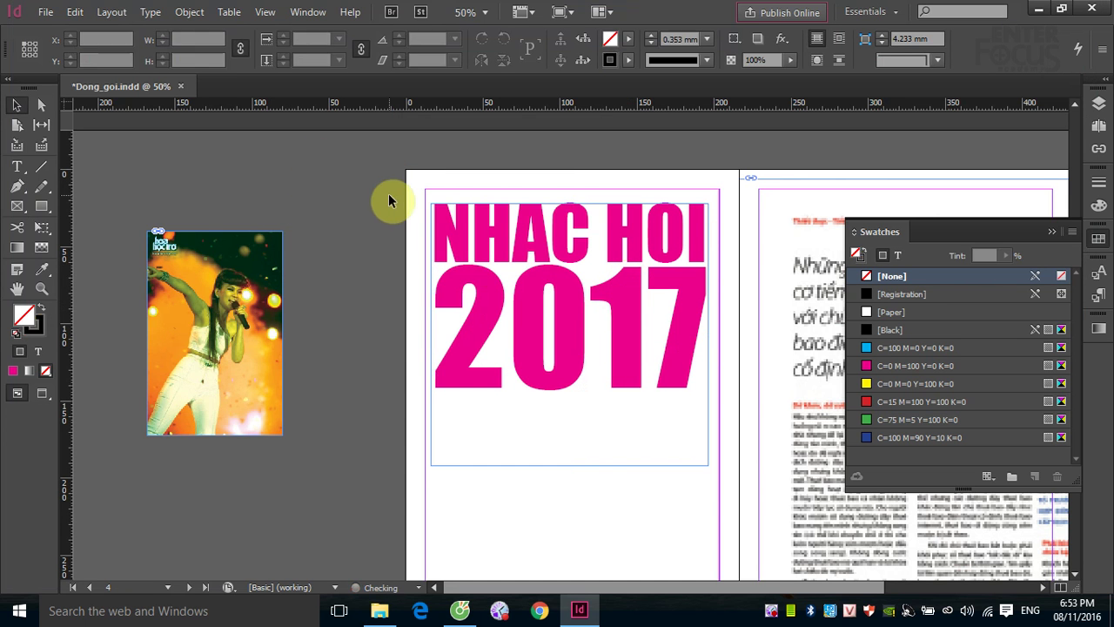
- Convert the NHAC HOI 2017 text frame to outlines
{"action": "left_click", "coordinate": [477, 236]}
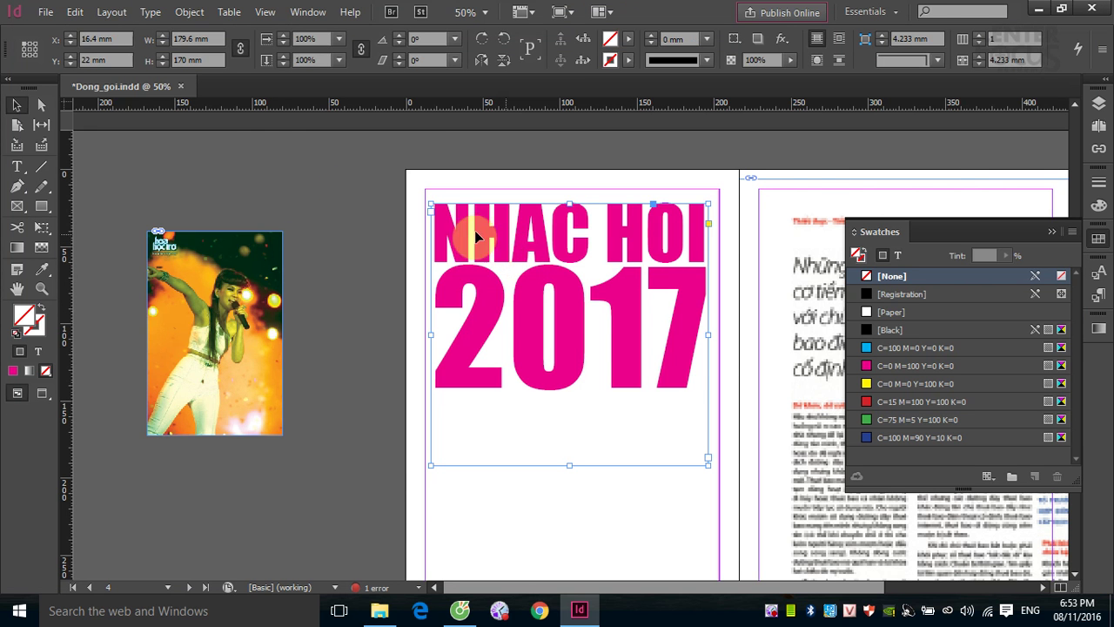
{"action": "left_click", "coordinate": [121, 14]}
{"action": "mouse_move", "coordinate": [151, 12]}
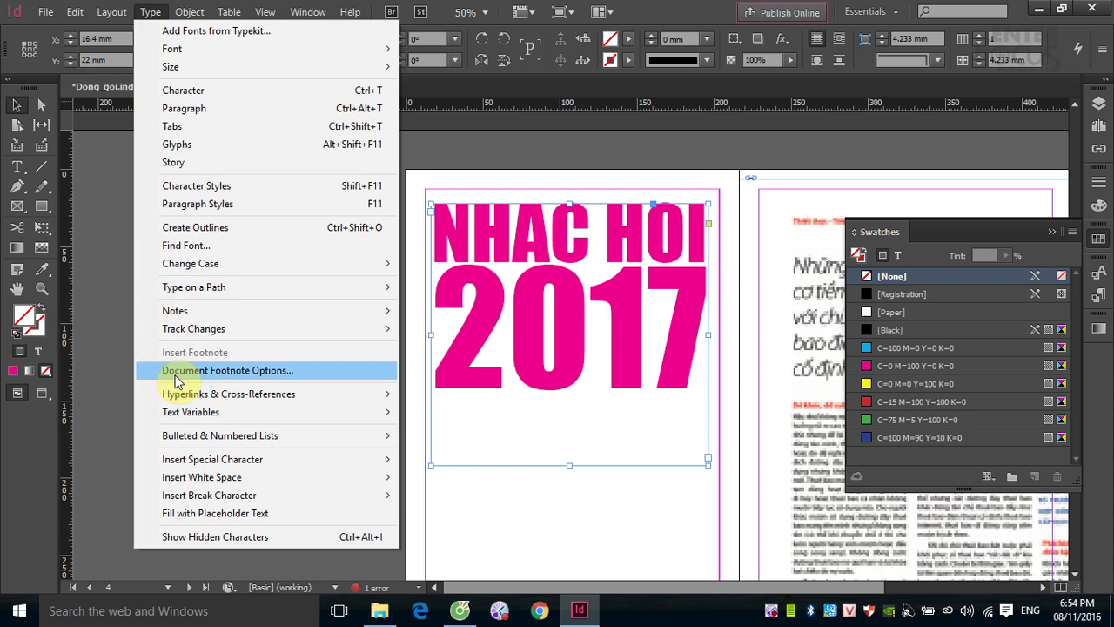
{"action": "left_click", "coordinate": [216, 237]}
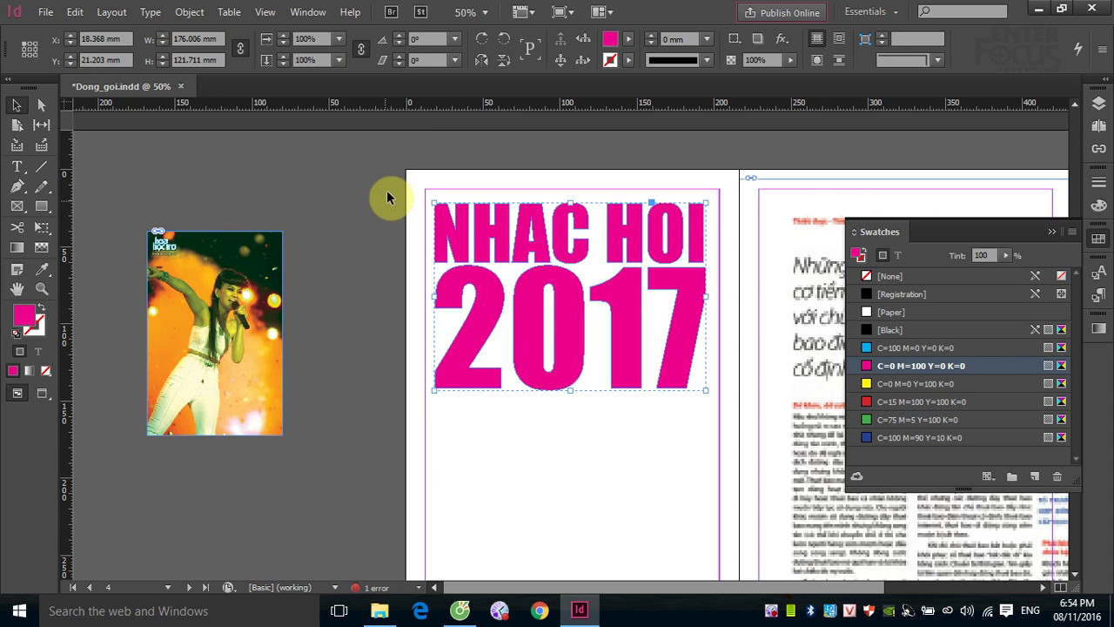
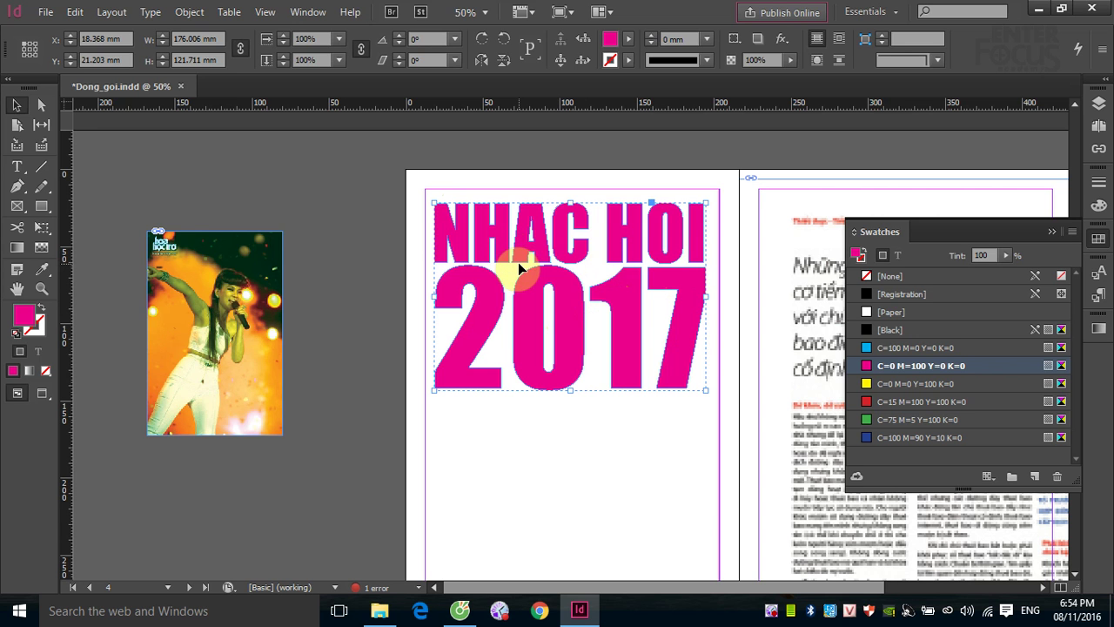
- Select the outlined NHAC HOI 2017 lettering and start placing an image file into it
{"action": "left_click", "coordinate": [456, 233]}
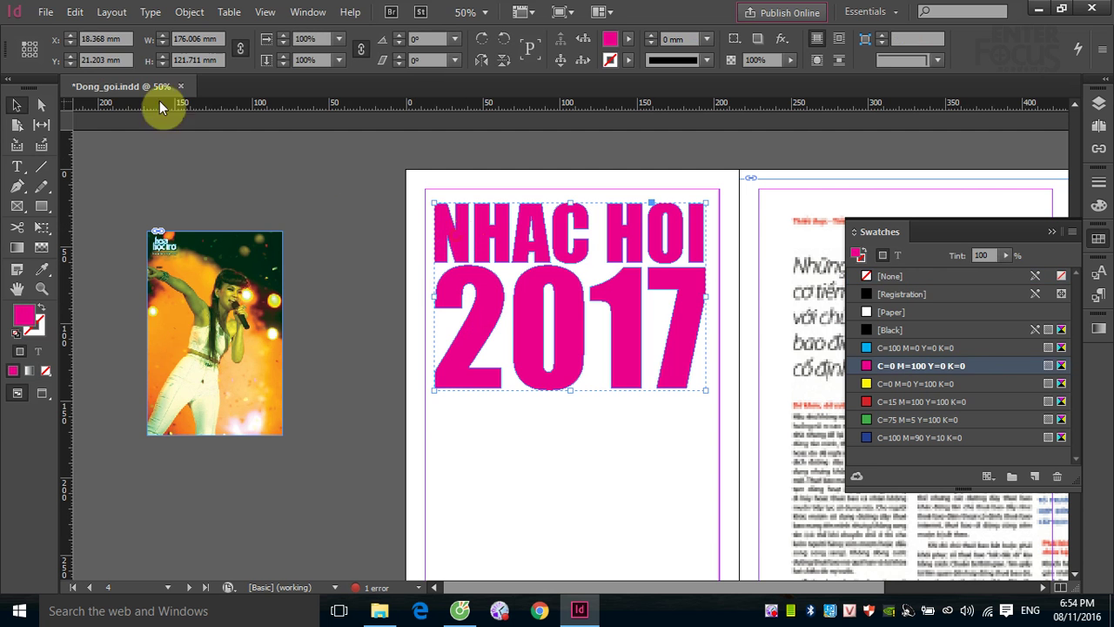
{"action": "left_click", "coordinate": [45, 12]}
{"action": "left_click", "coordinate": [99, 240]}
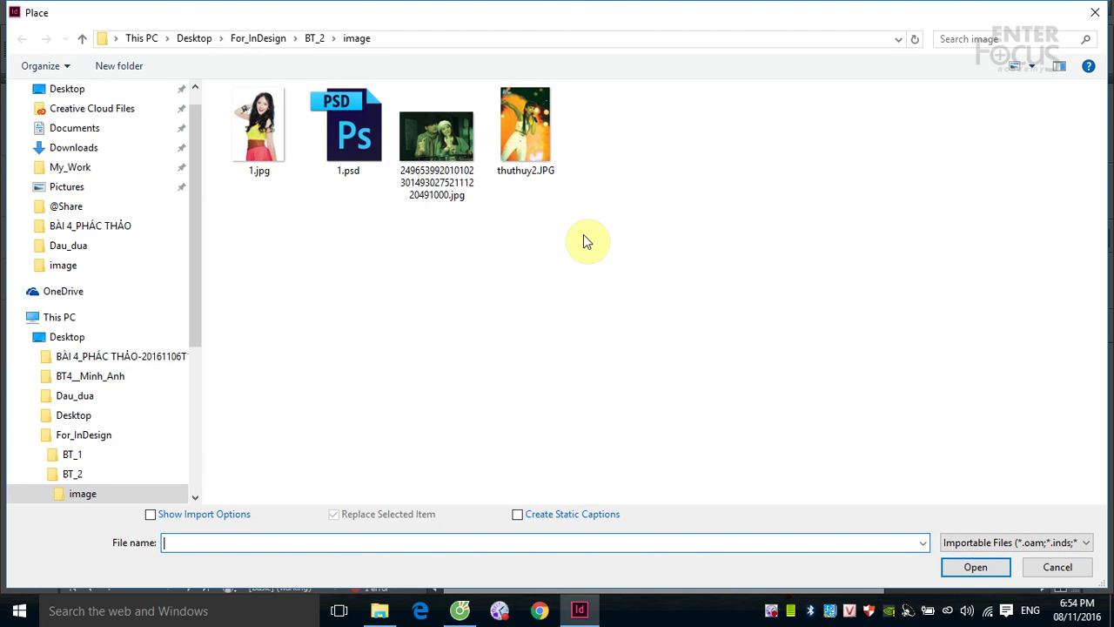
- Place the image 24965399201010230149302752111220491000.jpg into the NHAC HOI letter shapes of the page title
{"action": "left_click", "coordinate": [437, 140]}
{"action": "left_click", "coordinate": [973, 566]}
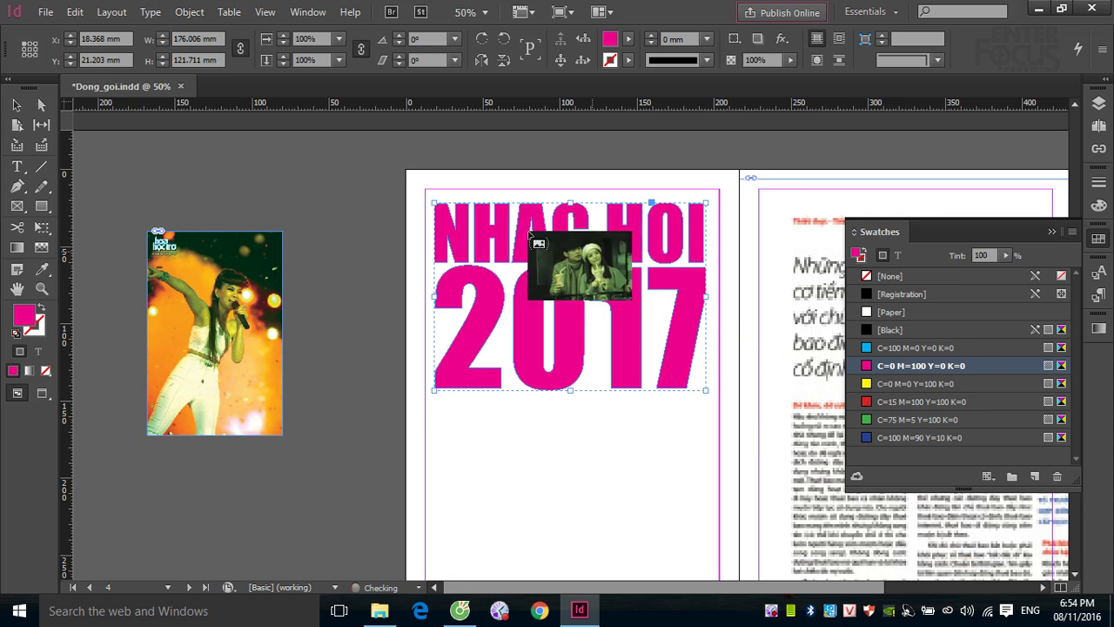
{"action": "left_click", "coordinate": [440, 209]}
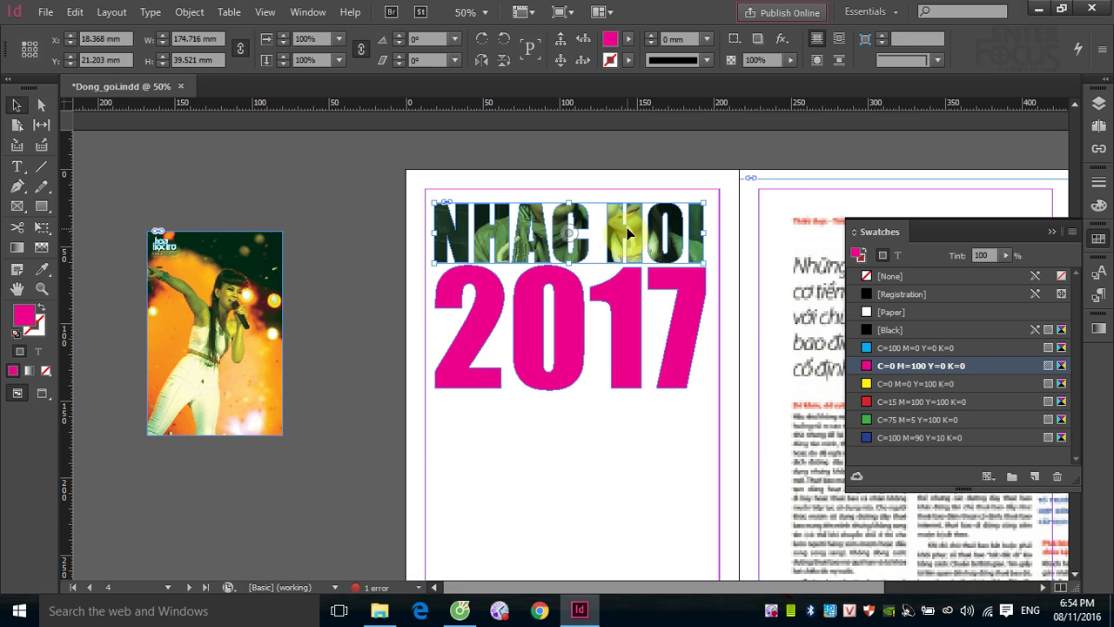
- Shift the photo inside the NHAC HOI lettering to about X -33 mm, Y -29 mm, so the faces show through, and collapse the Swatches
{"action": "left_click_drag", "start_coordinate": [627, 228], "coordinate": [576, 218]}
{"action": "left_click", "coordinate": [615, 226]}
{"action": "left_click_drag", "start_coordinate": [614, 226], "coordinate": [620, 312]}
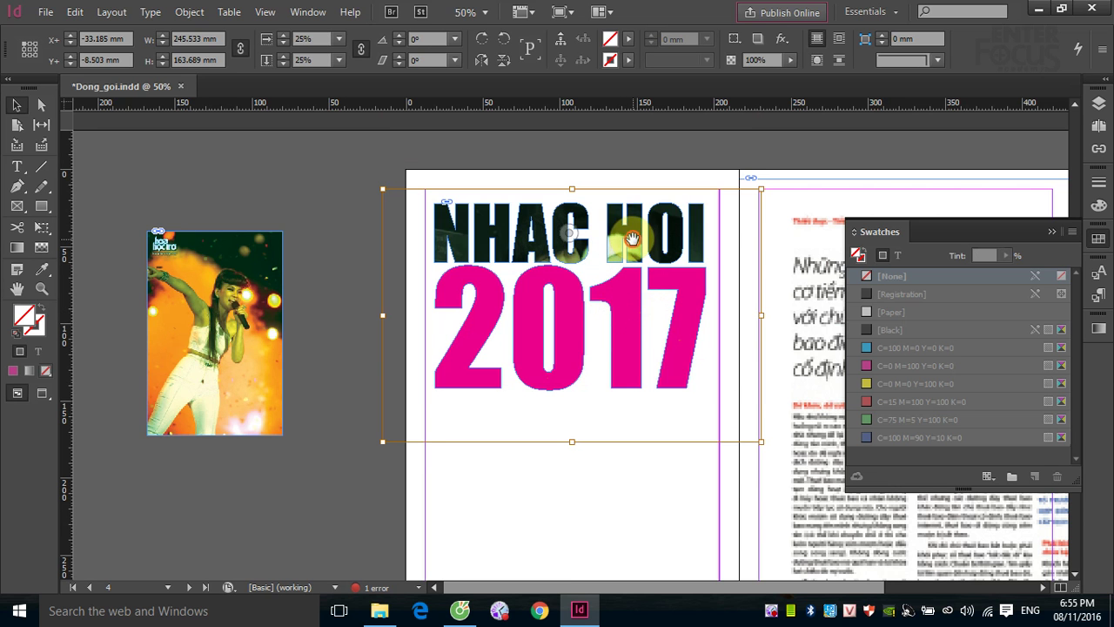
{"action": "left_click_drag", "start_coordinate": [631, 240], "coordinate": [634, 211]}
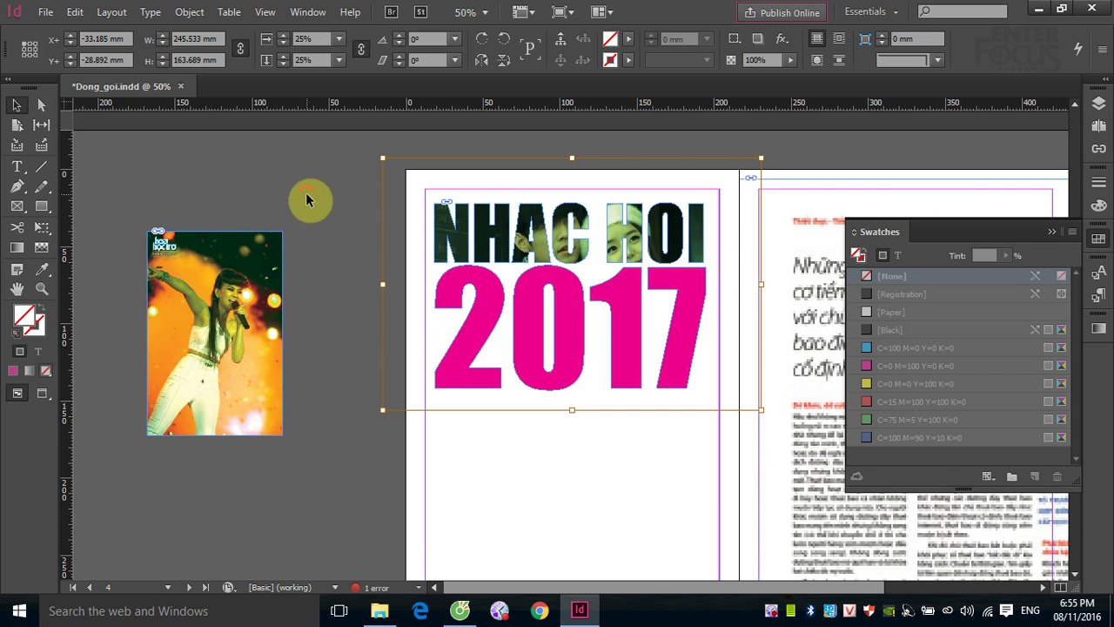
{"action": "left_click", "coordinate": [573, 273]}
{"action": "left_click", "coordinate": [1053, 230]}
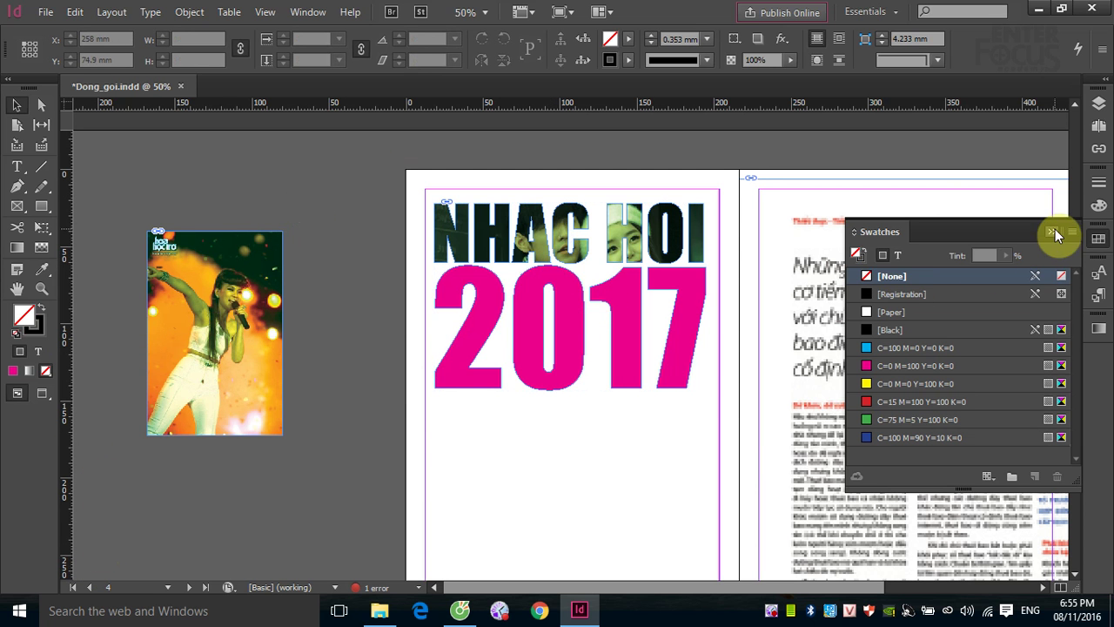
- Ungroup the title outlines so that NHAC HOI and 2017 can be selected separately
{"action": "left_click", "coordinate": [617, 277]}
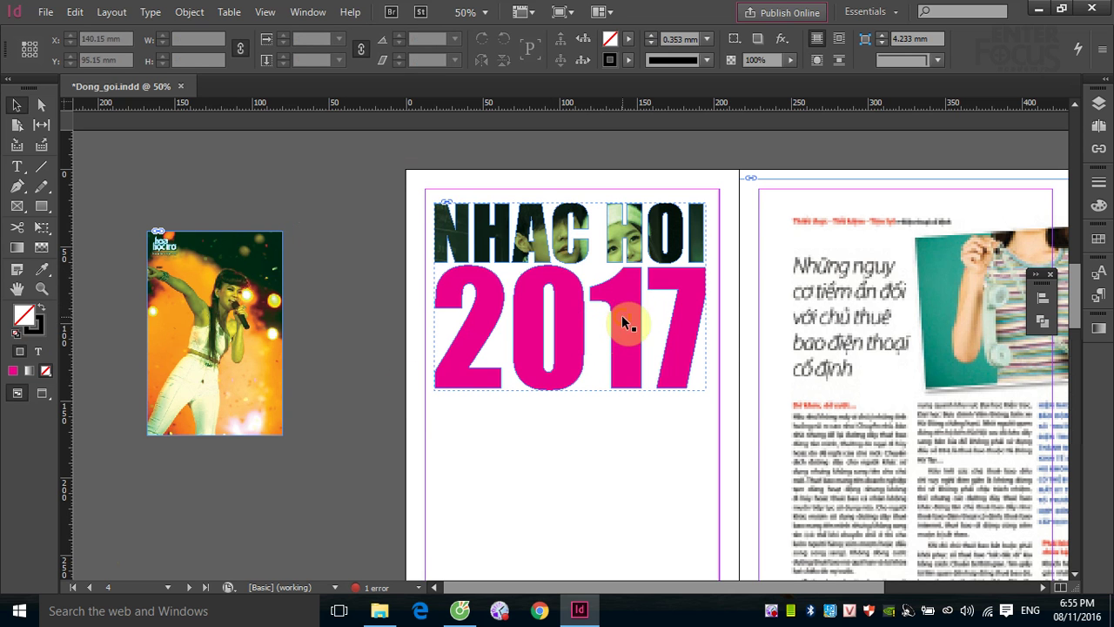
{"action": "left_click", "coordinate": [545, 295]}
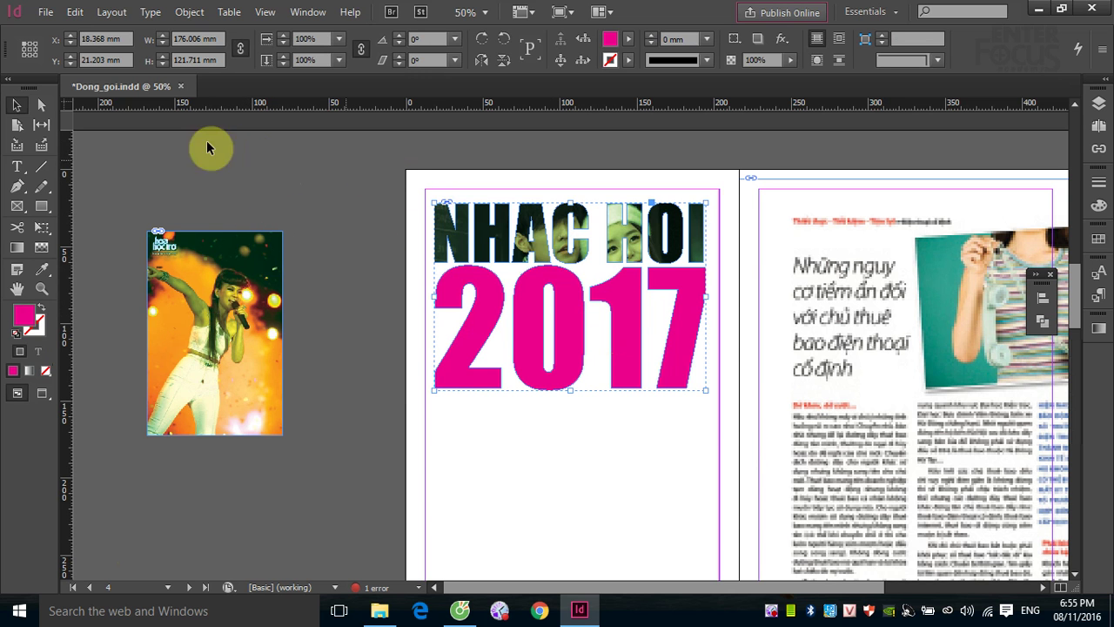
{"action": "left_click", "coordinate": [189, 13]}
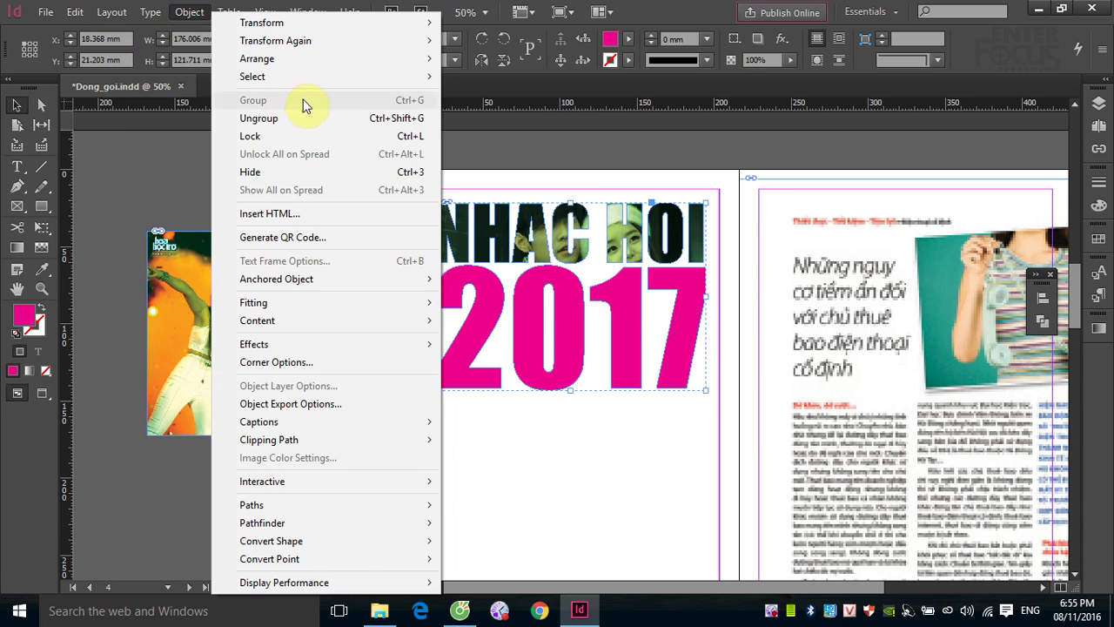
{"action": "left_click", "coordinate": [278, 119]}
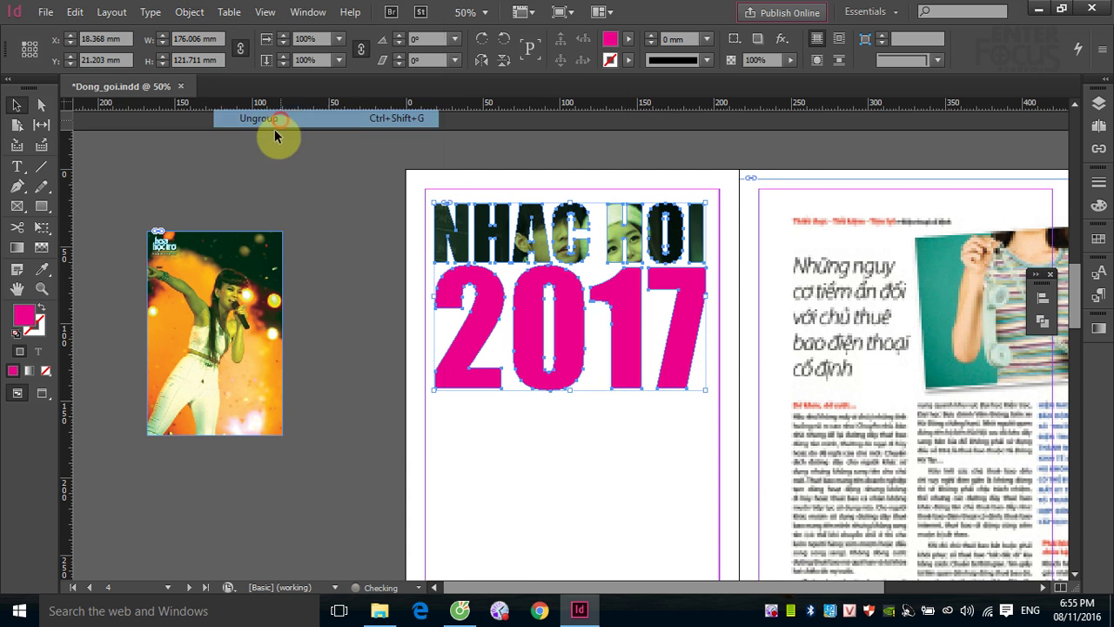
{"action": "left_click", "coordinate": [264, 185]}
{"action": "left_click", "coordinate": [483, 292]}
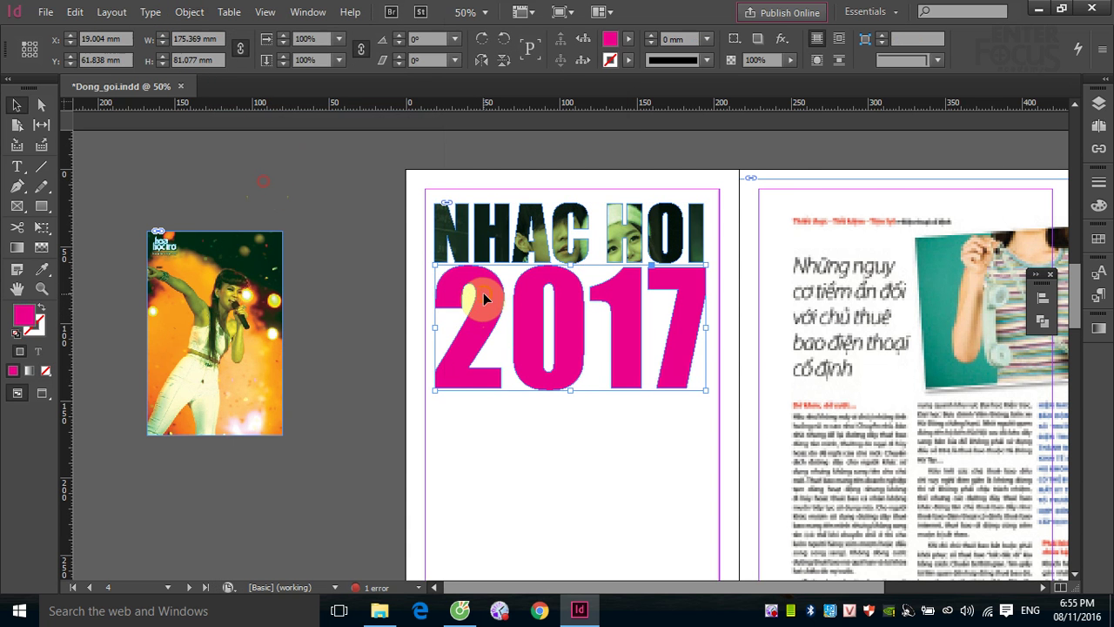
{"action": "left_click", "coordinate": [601, 303]}
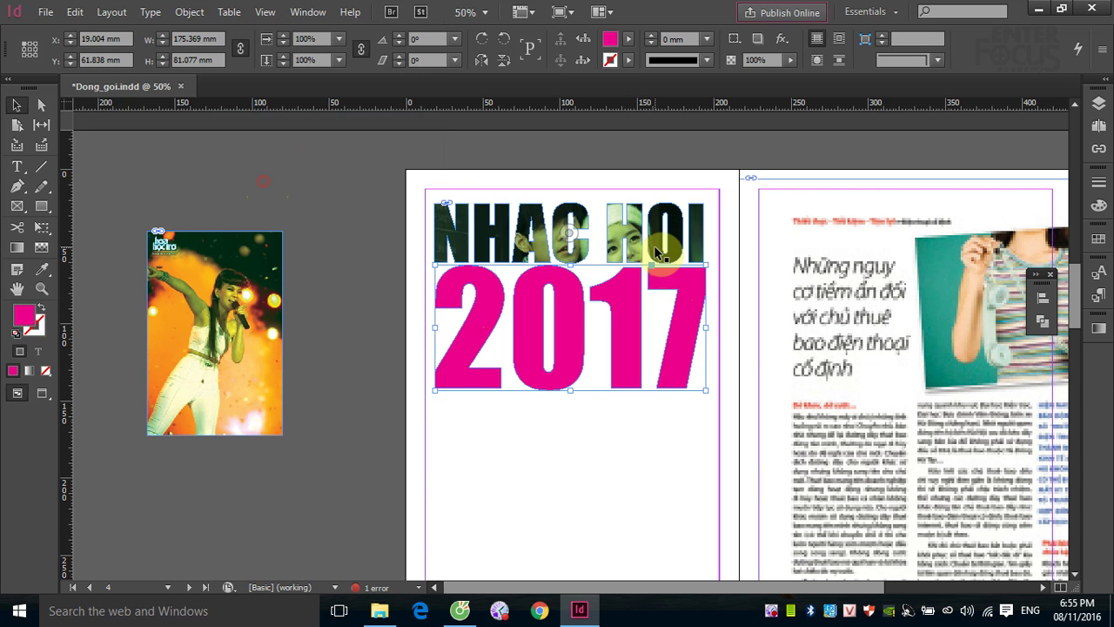
- Copy the photo inside the NHAC HOI lettering and paste it into the 2017 outlines
{"action": "left_click", "coordinate": [560, 251]}
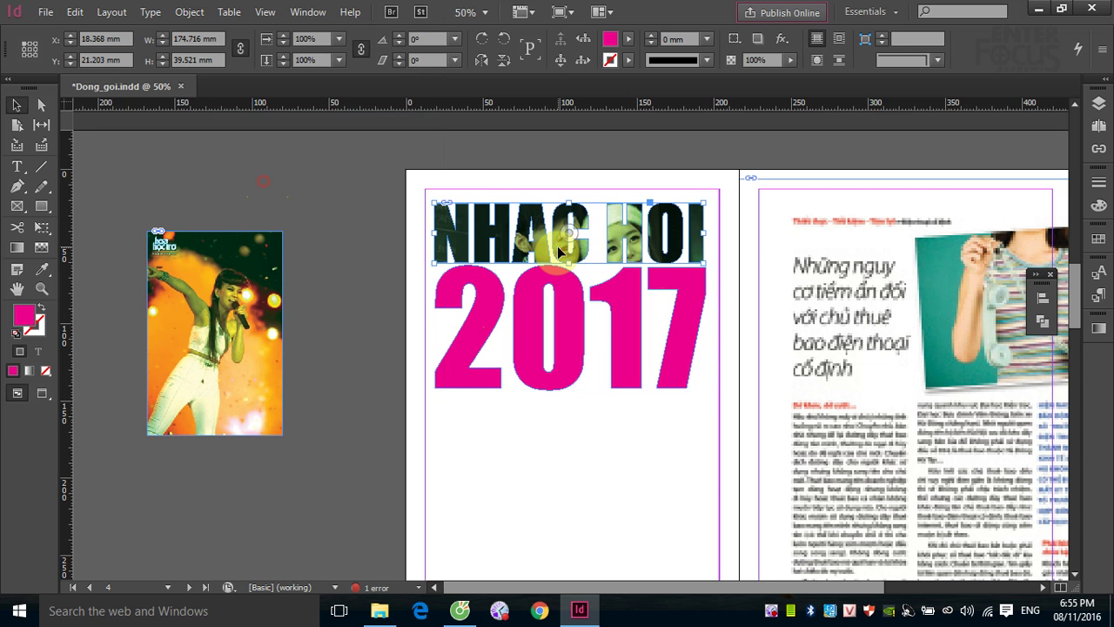
{"action": "left_click", "coordinate": [573, 246]}
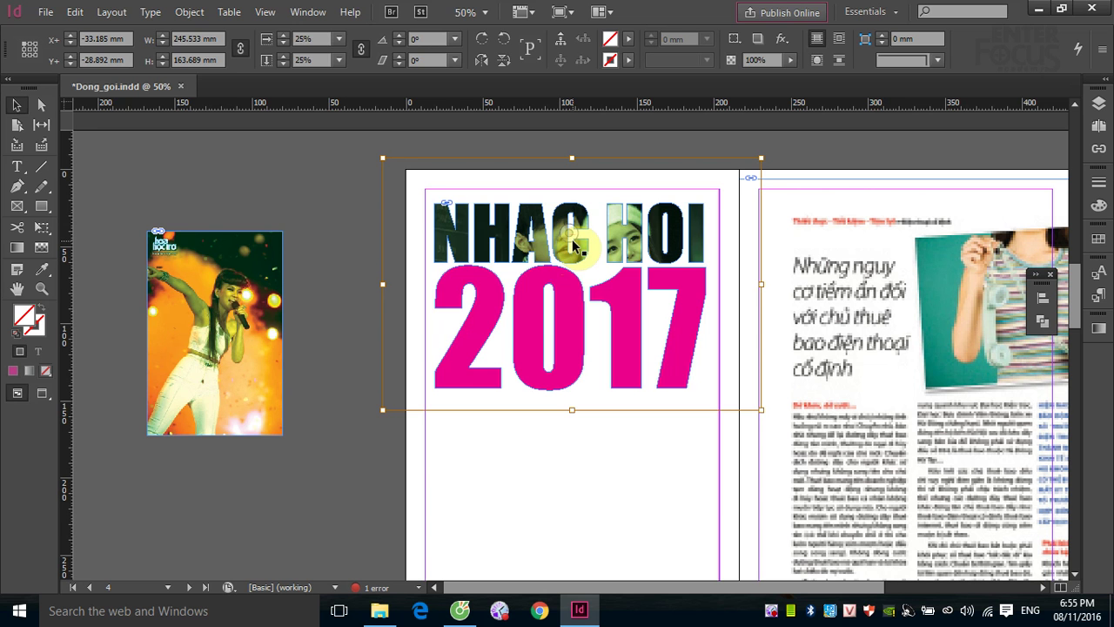
{"action": "left_click", "coordinate": [340, 319]}
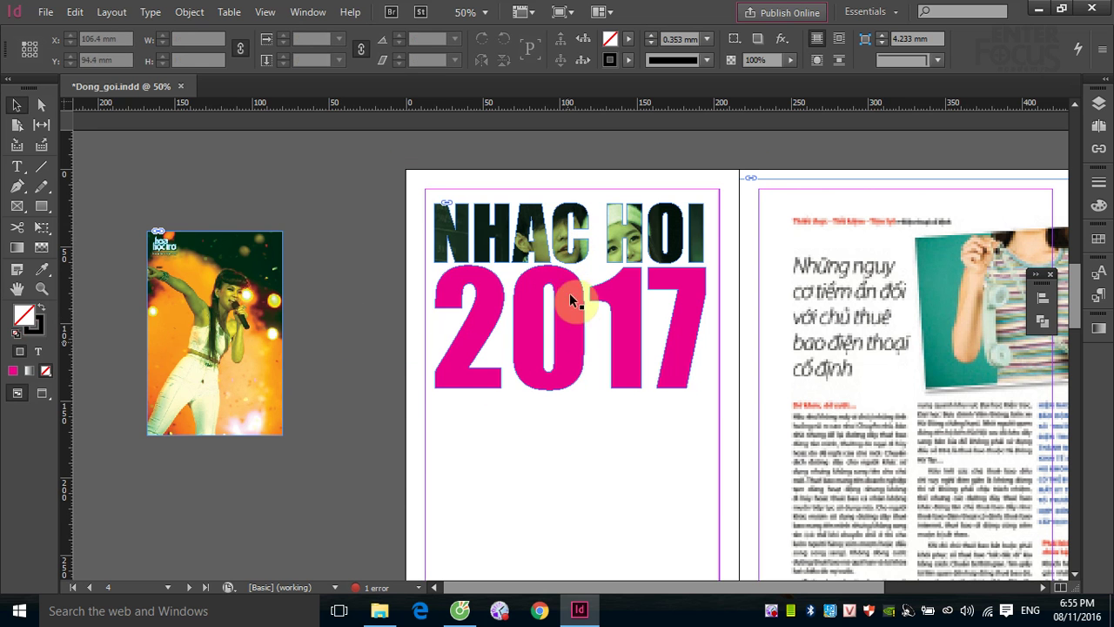
{"action": "left_click", "coordinate": [533, 338]}
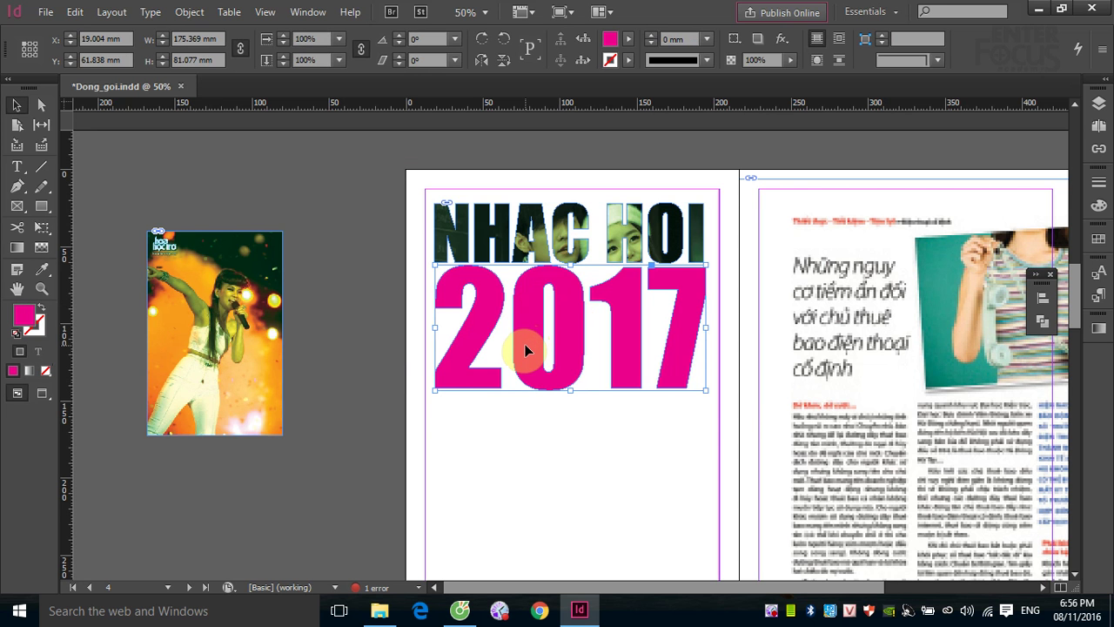
{"action": "left_click", "coordinate": [71, 17]}
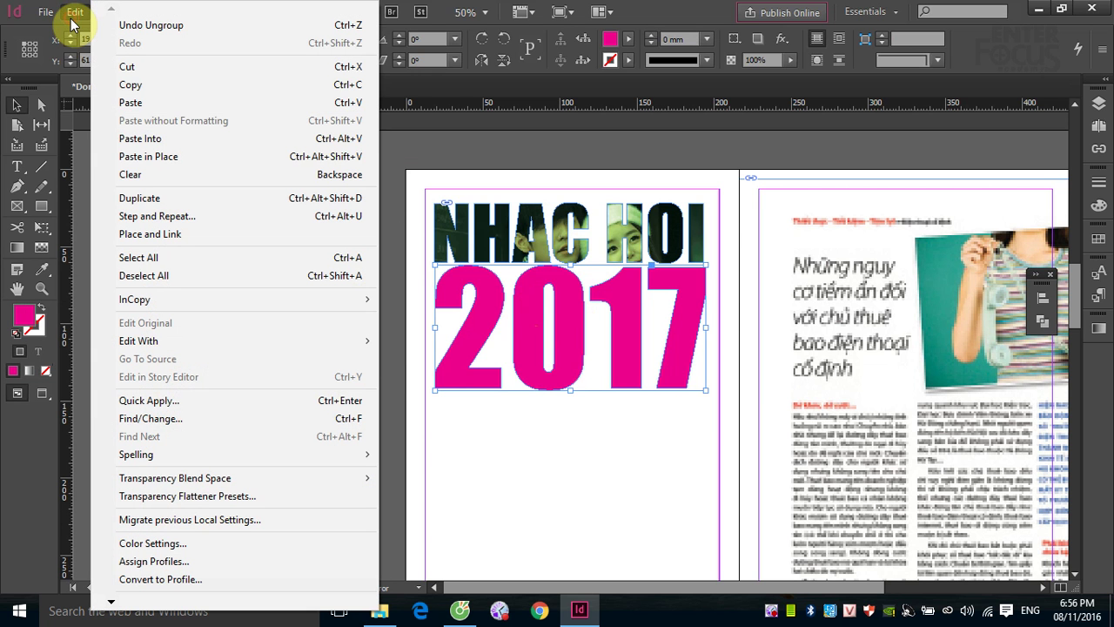
{"action": "left_click", "coordinate": [141, 138]}
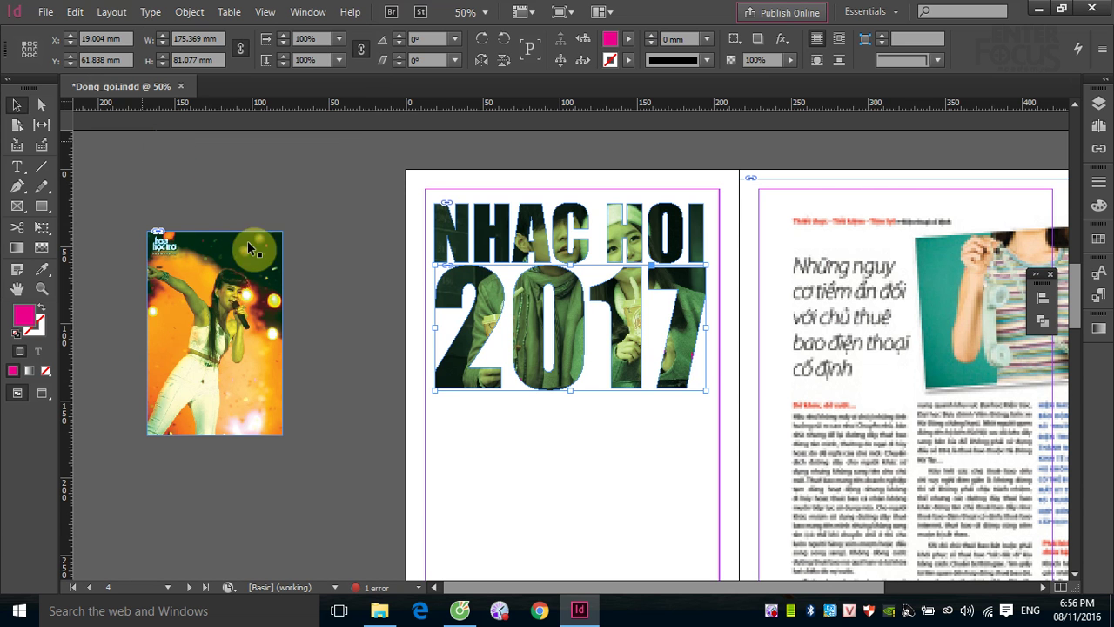
{"action": "left_click", "coordinate": [330, 191]}
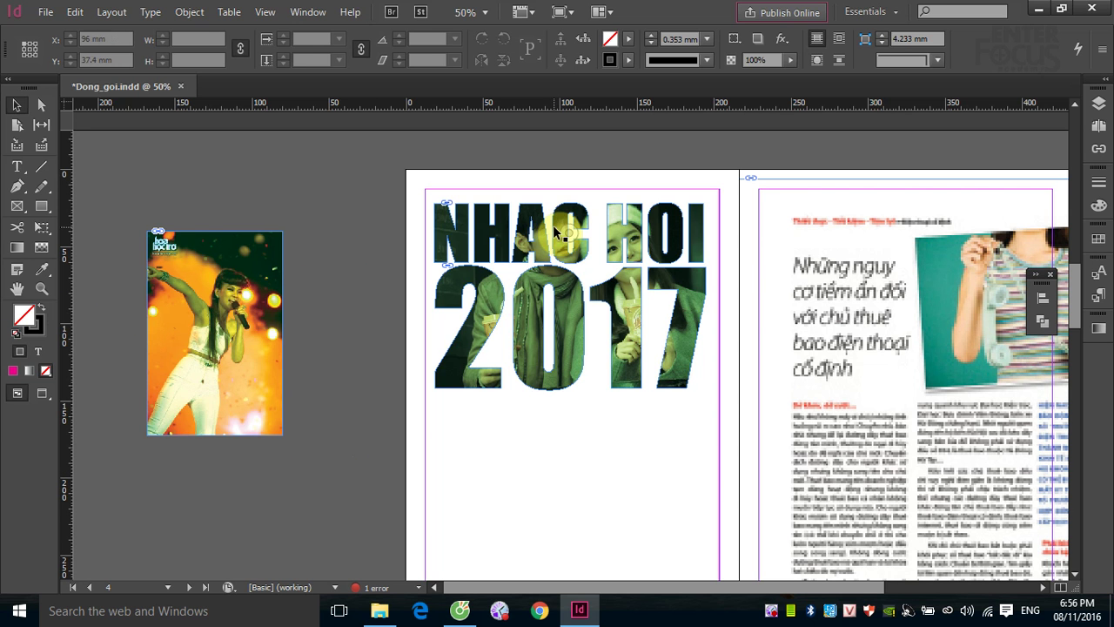
- Move the orange singer photo off the pasteboard onto the page and back, and delete it
{"action": "left_click_drag", "start_coordinate": [670, 352], "coordinate": [717, 323]}
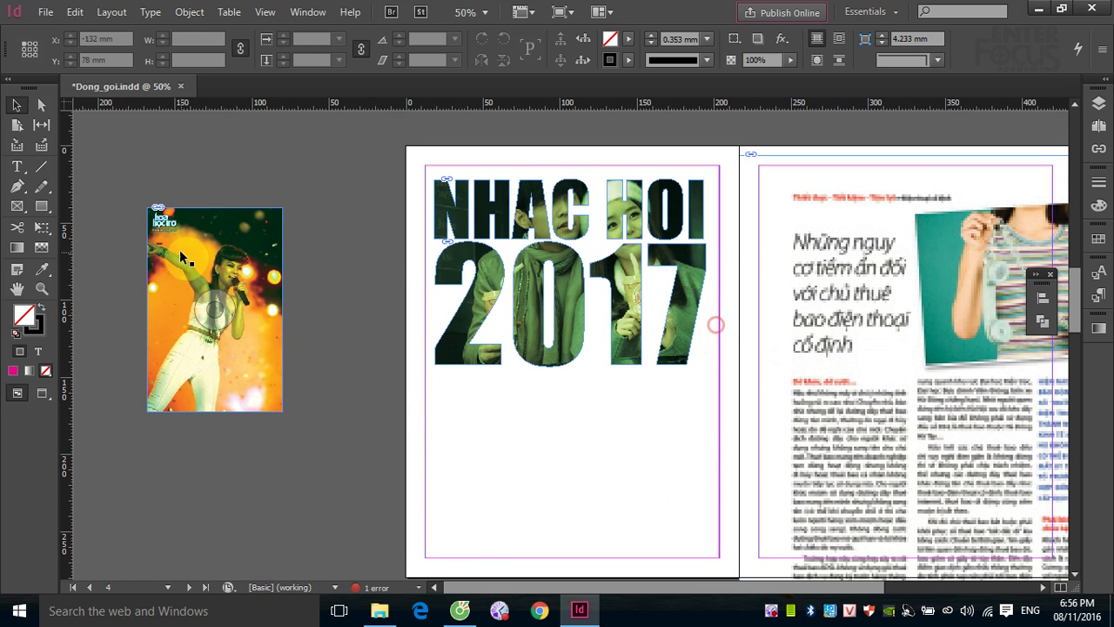
{"action": "left_click_drag", "start_coordinate": [183, 252], "coordinate": [643, 426]}
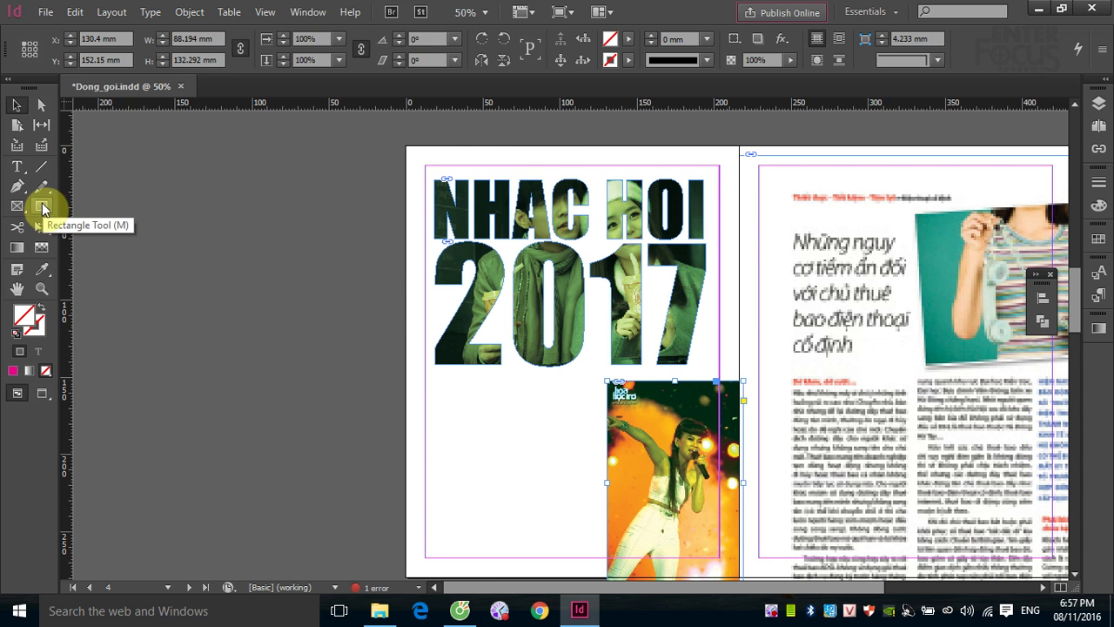
{"action": "left_click_drag", "start_coordinate": [634, 425], "coordinate": [172, 351]}
{"action": "key", "text": "Delete"}
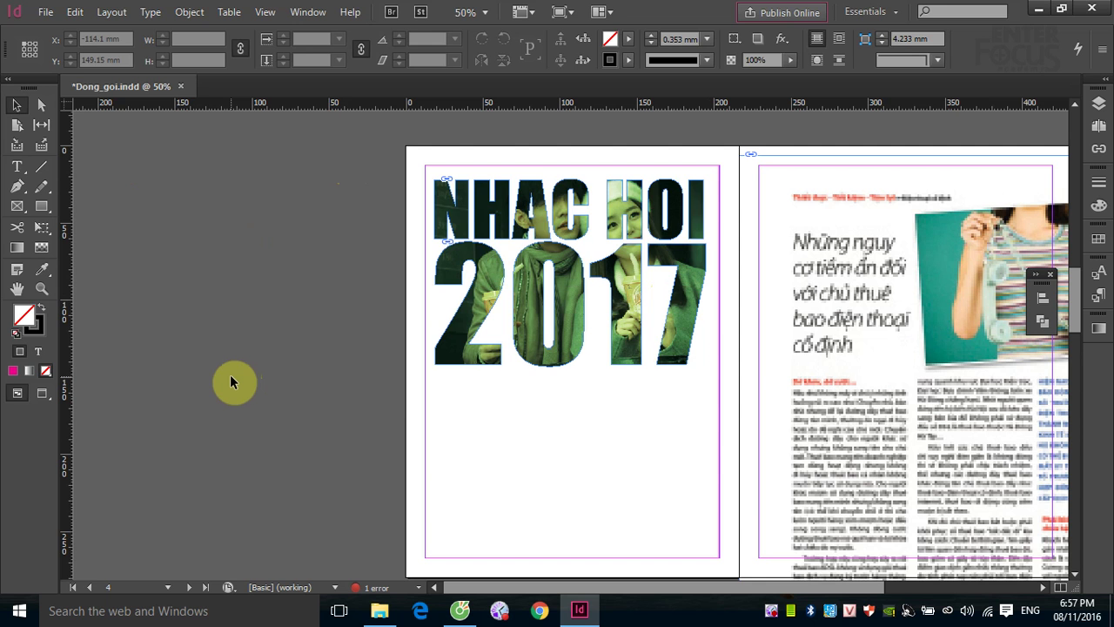
{"action": "left_click", "coordinate": [42, 209]}
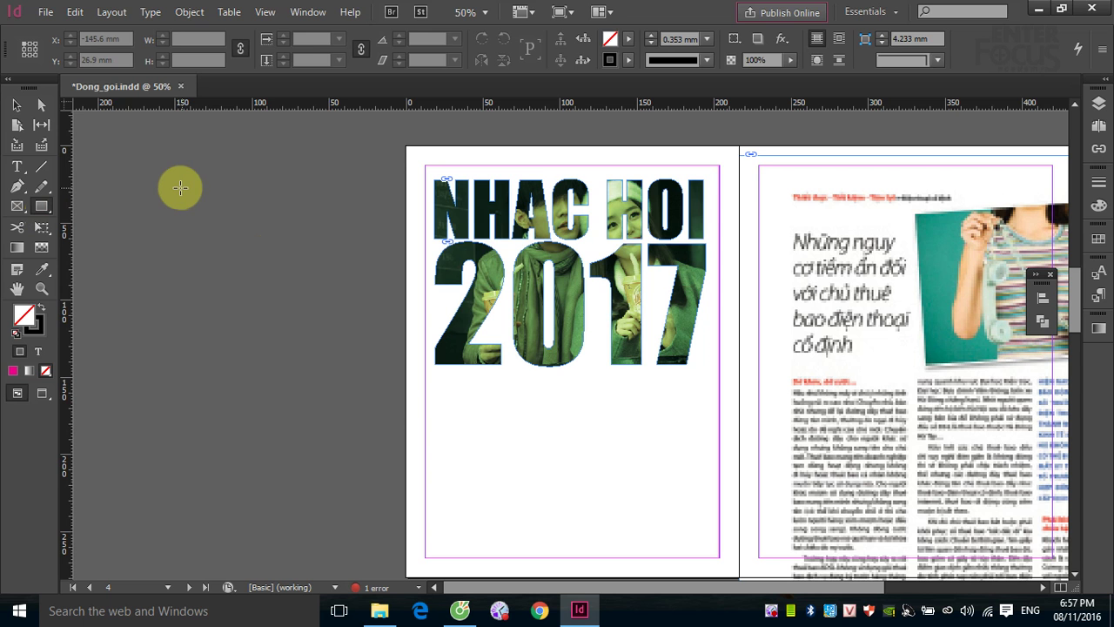
{"action": "mouse_move", "coordinate": [105, 167]}
{"action": "left_mouse_down"}
{"action": "mouse_move", "coordinate": [327, 393]}
{"action": "mouse_move", "coordinate": [380, 385]}
{"action": "mouse_move", "coordinate": [396, 370]}
{"action": "left_mouse_up"}
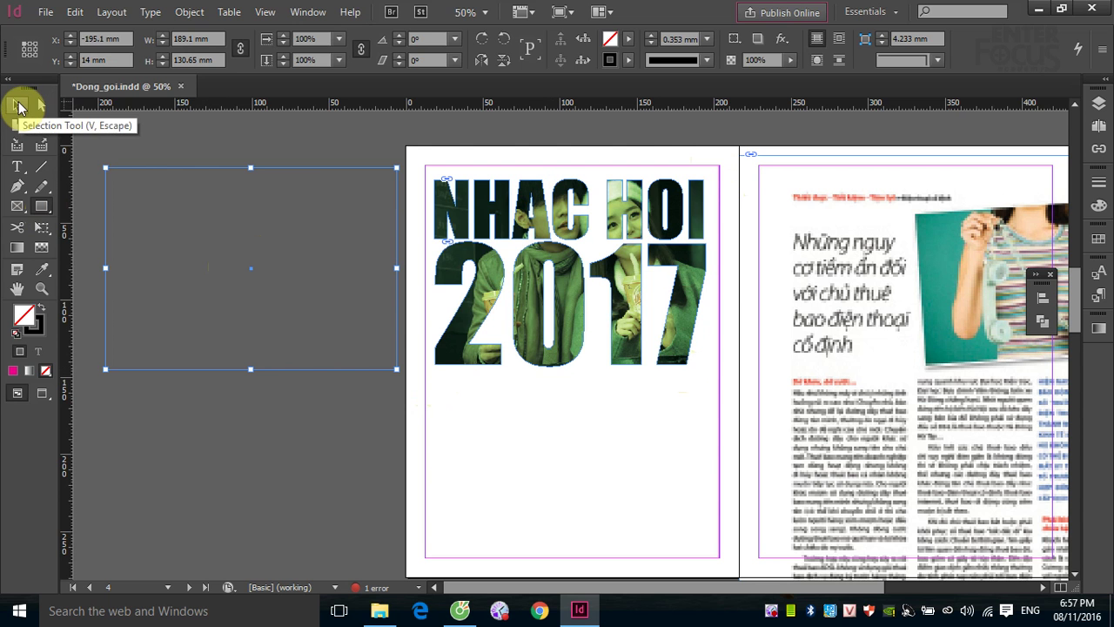
{"action": "left_click", "coordinate": [19, 106]}
{"action": "left_click", "coordinate": [293, 183]}
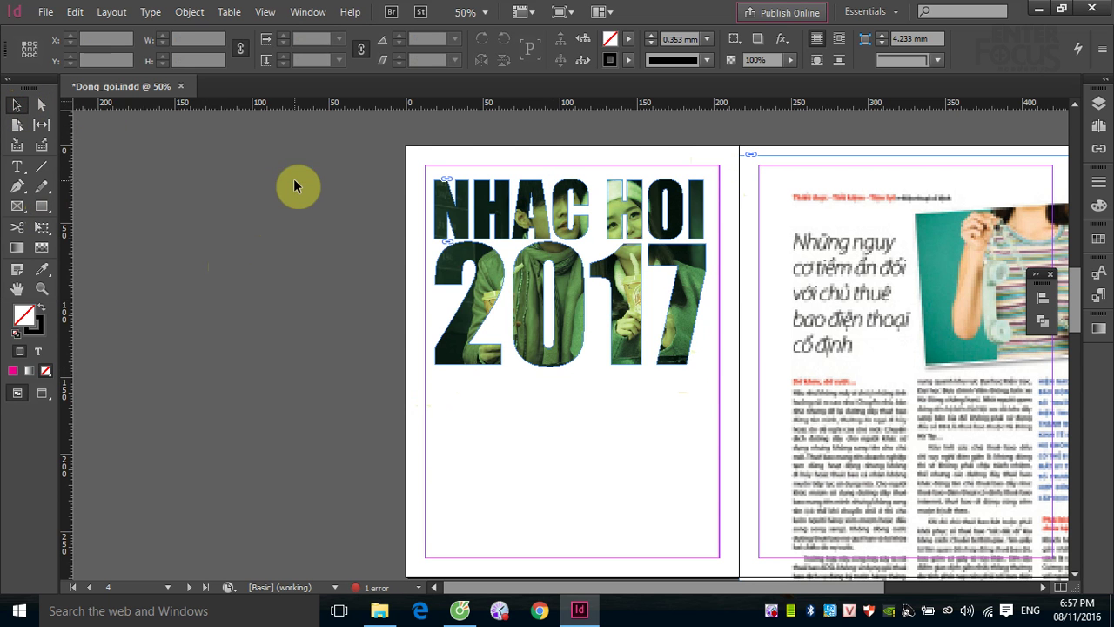
- Draw a grid of rectangles three across and two down, about 188 by 125 mm overall, on the pasteboard beside the title page
{"action": "left_click", "coordinate": [42, 206]}
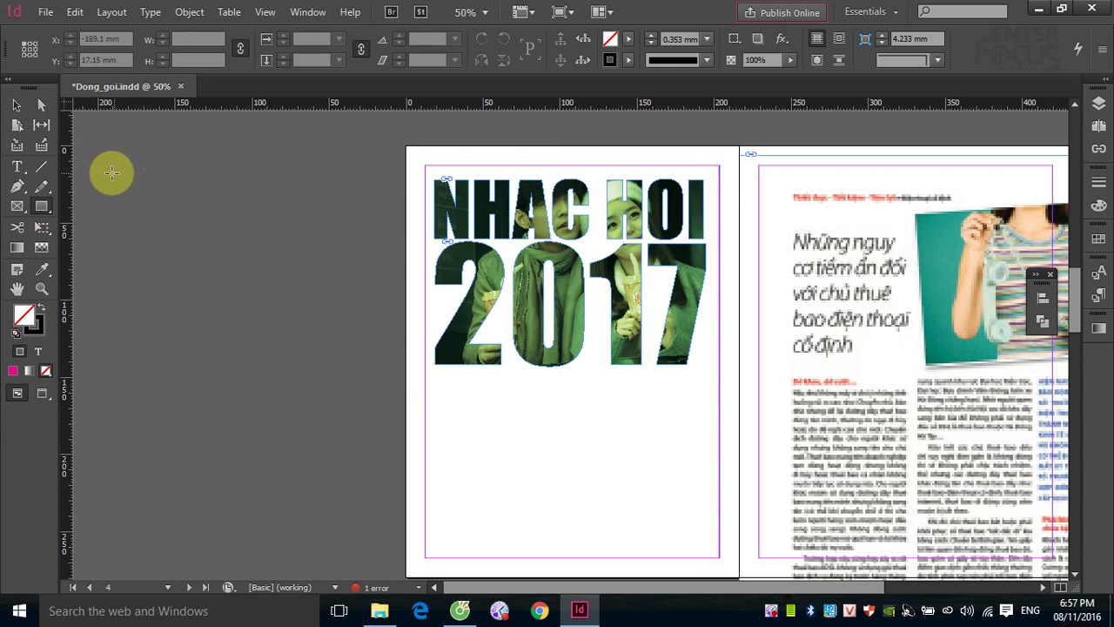
{"action": "left_click_drag", "start_coordinate": [103, 173], "coordinate": [392, 366]}
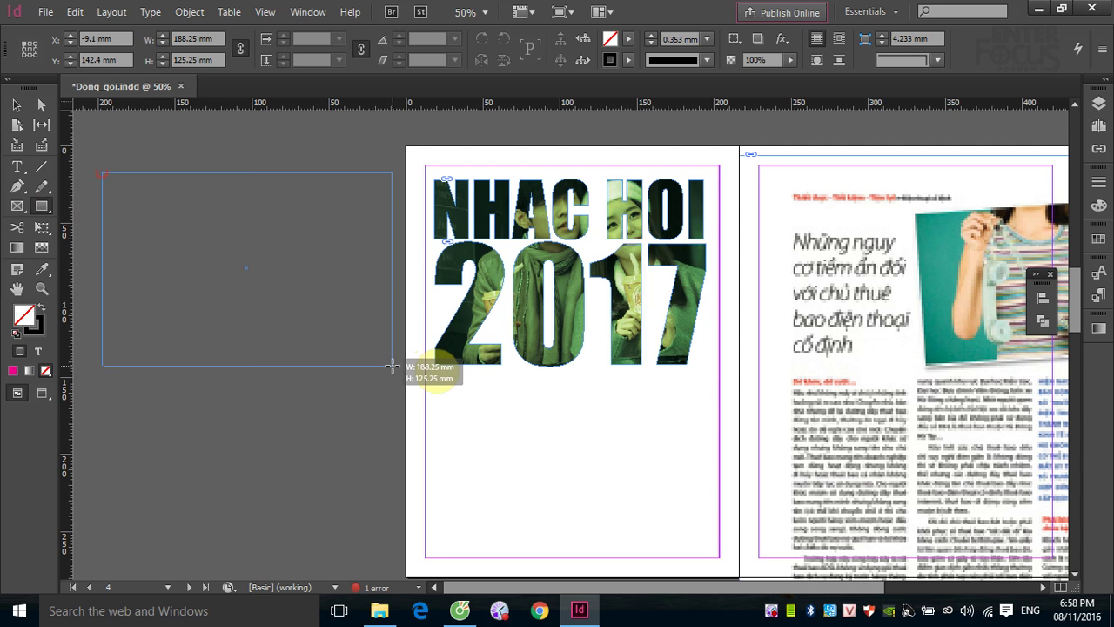
{"action": "key", "text": "Right"}
{"action": "key", "text": "Right"}
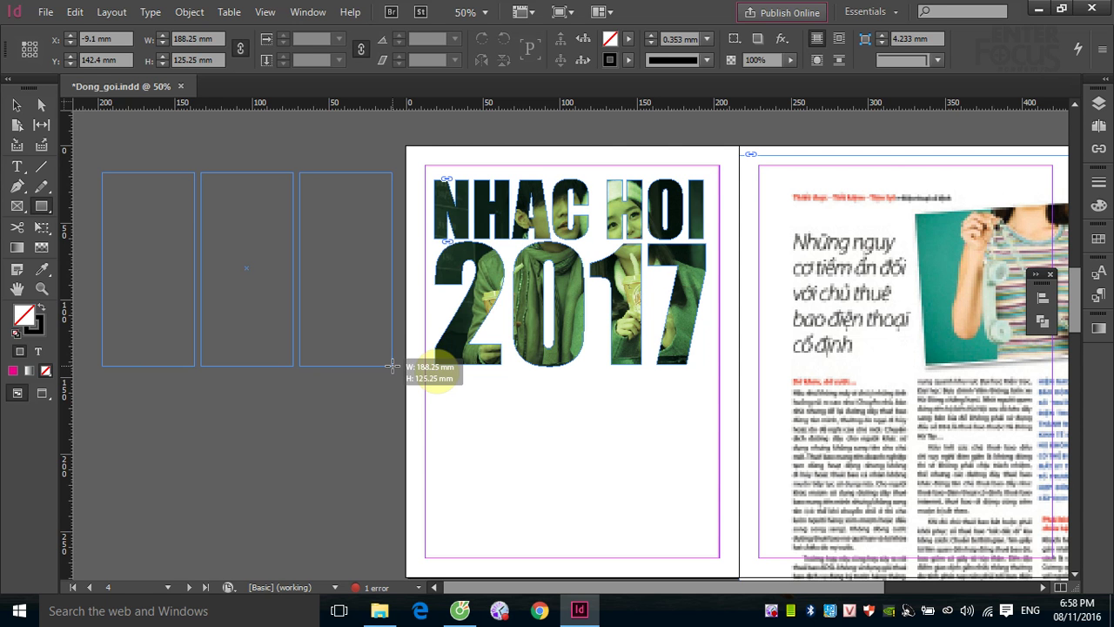
{"action": "key", "text": "Up"}
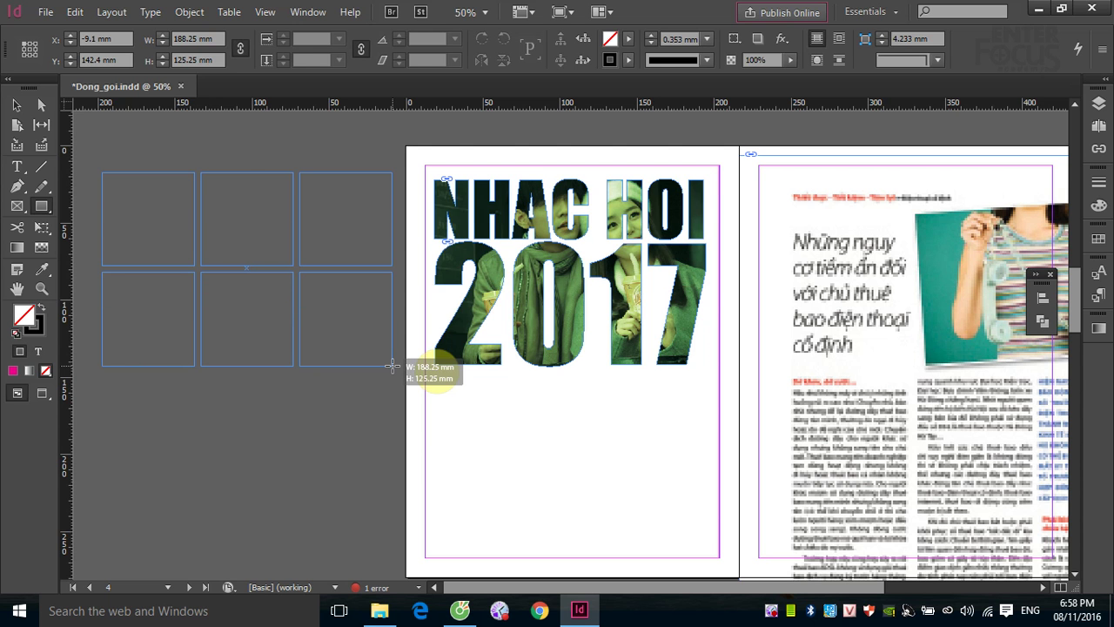
{"action": "left_click_drag", "start_coordinate": [392, 366], "coordinate": [391, 365]}
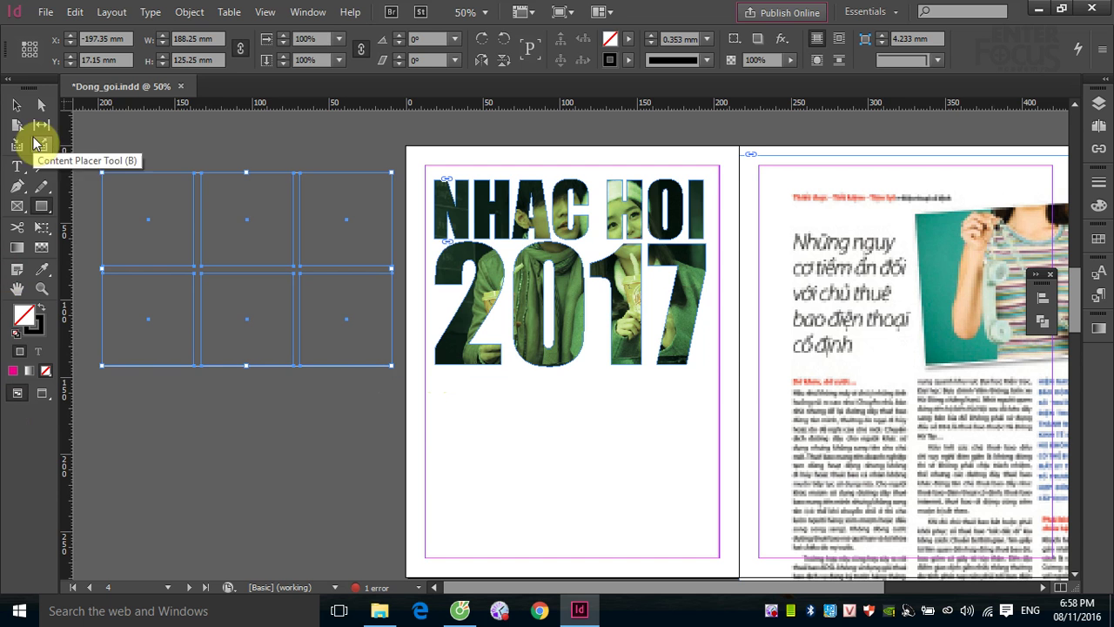
{"action": "left_click", "coordinate": [16, 106]}
{"action": "left_click", "coordinate": [242, 151]}
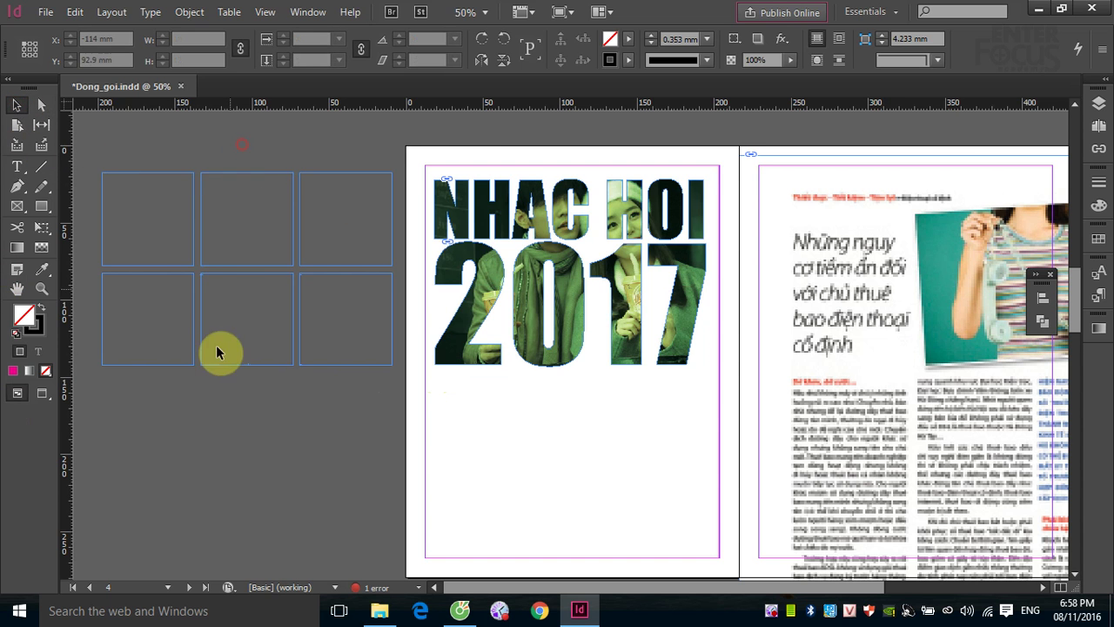
{"action": "left_click", "coordinate": [278, 365]}
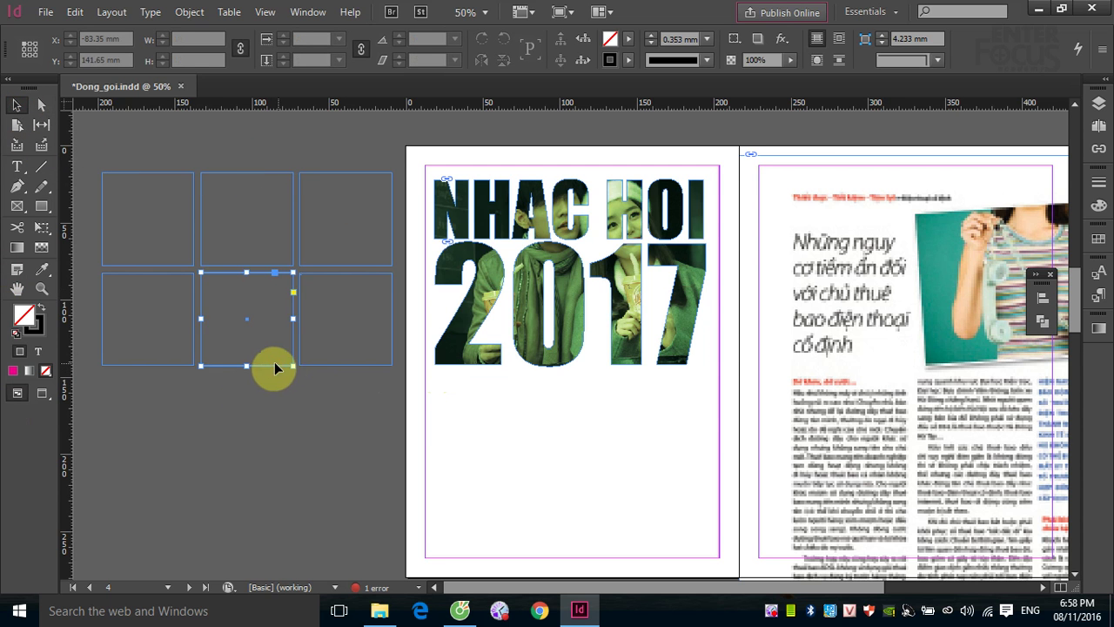
{"action": "left_click", "coordinate": [157, 178]}
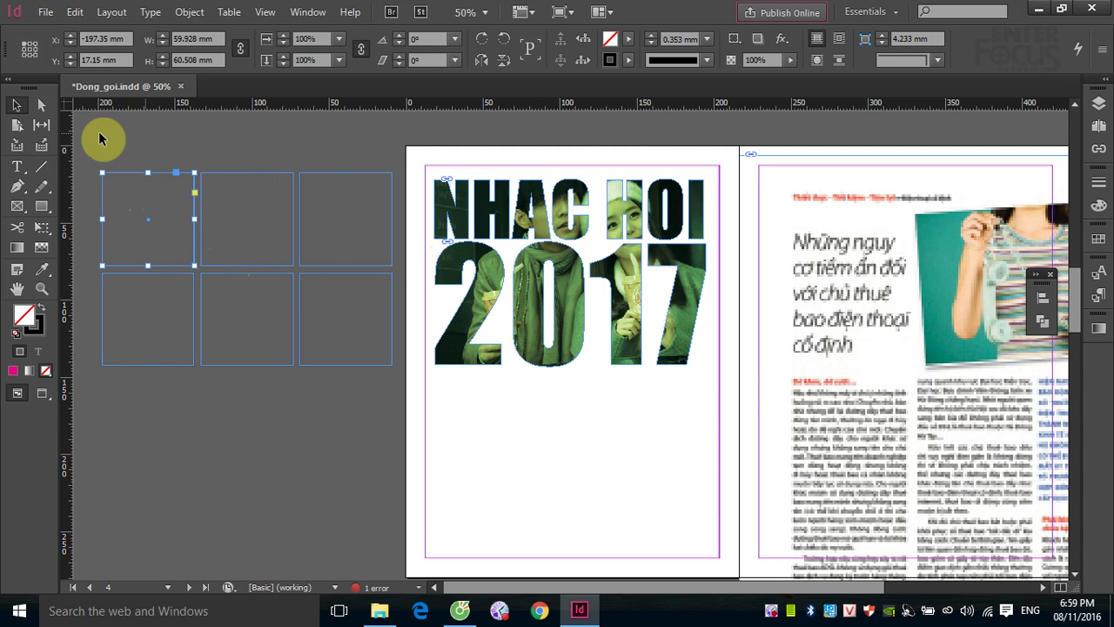
- Merge the six pasteboard rectangles into a single shape with the Pathfinder Add operation
{"action": "left_click_drag", "start_coordinate": [83, 153], "coordinate": [396, 385]}
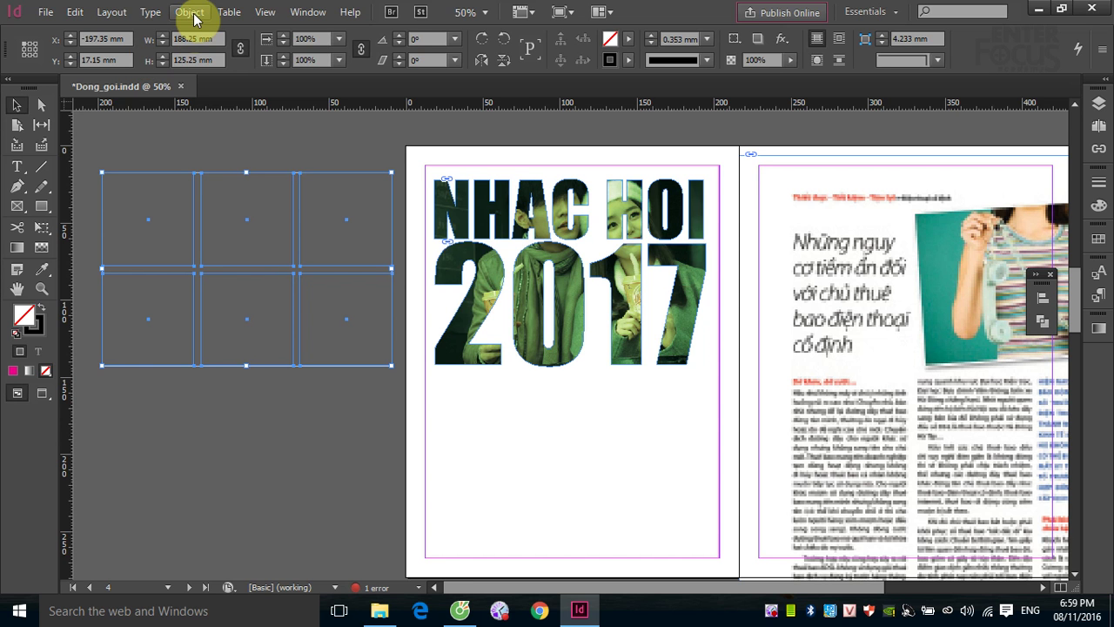
{"action": "left_click", "coordinate": [190, 12]}
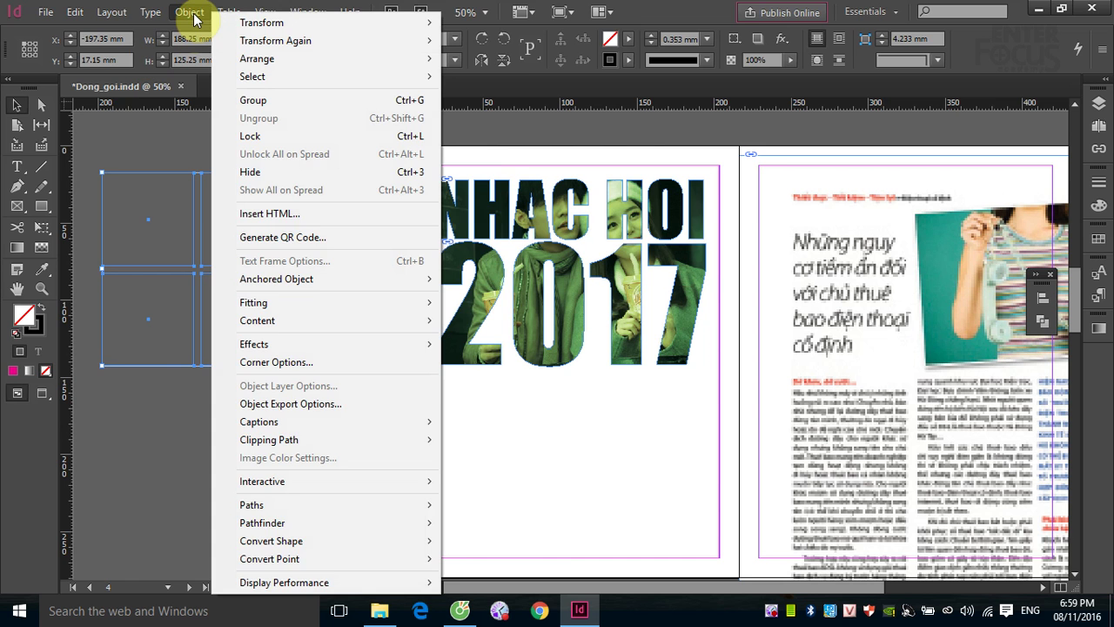
{"action": "mouse_move", "coordinate": [309, 15]}
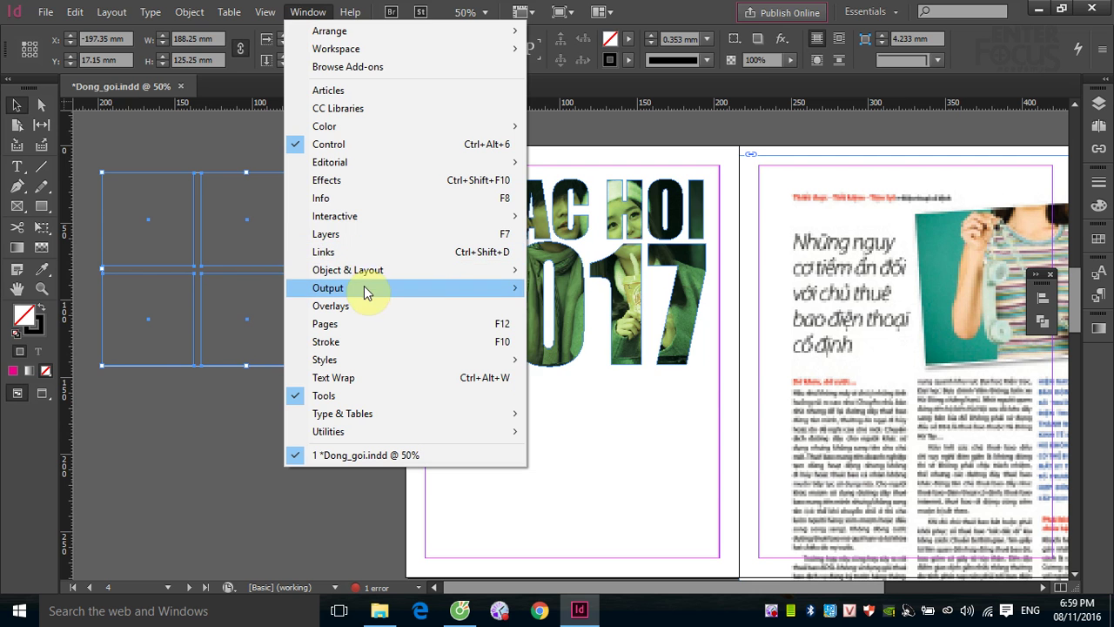
{"action": "mouse_move", "coordinate": [375, 274]}
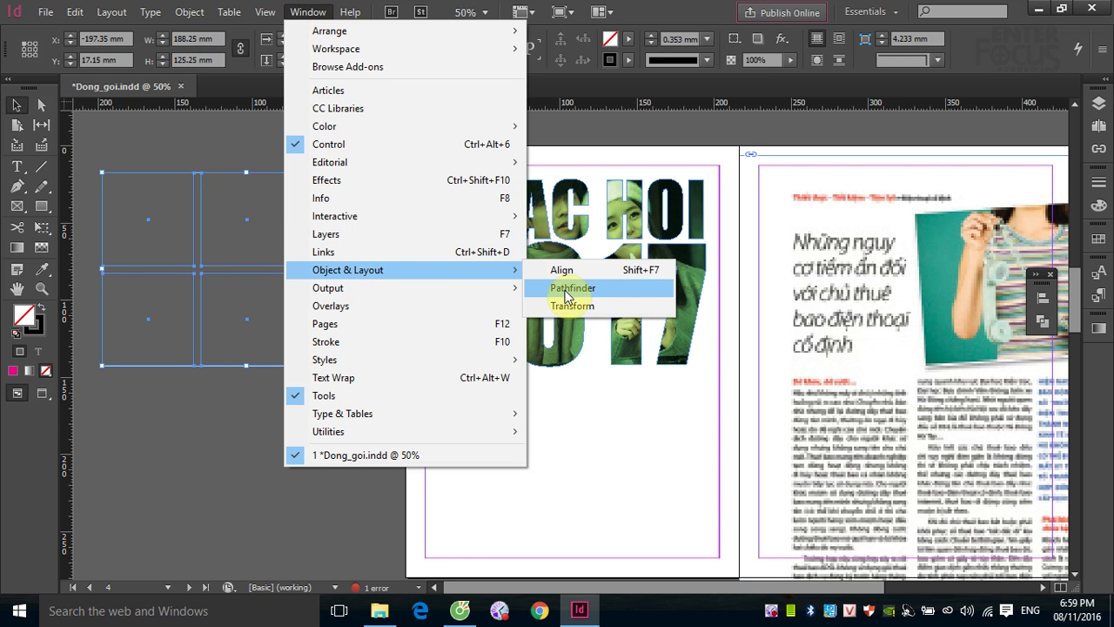
{"action": "left_click", "coordinate": [567, 296]}
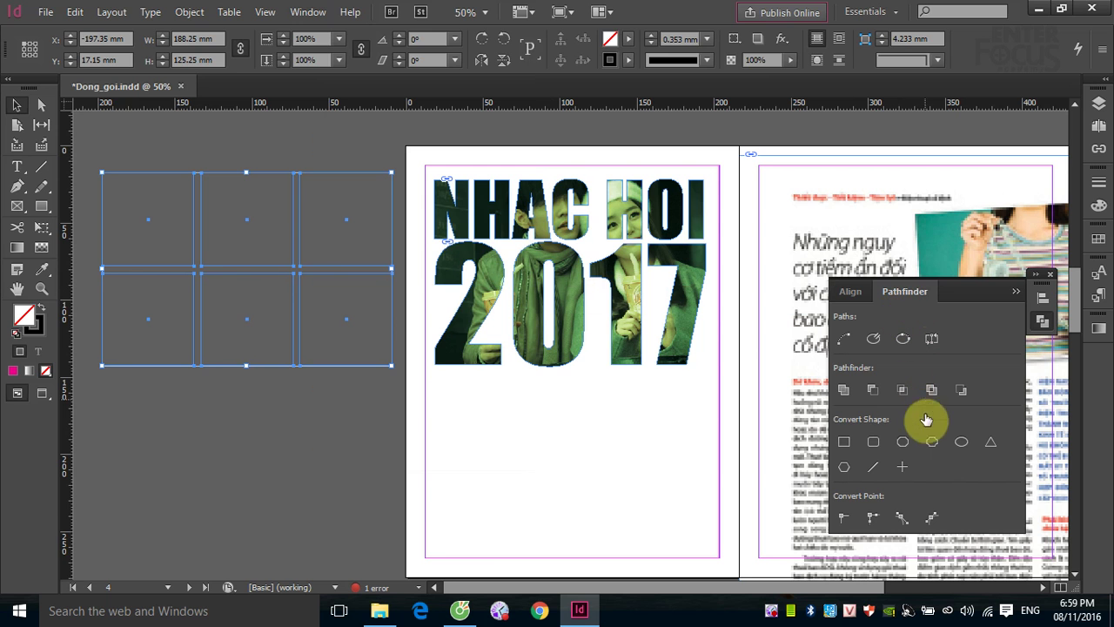
{"action": "left_click", "coordinate": [842, 393]}
{"action": "left_click", "coordinate": [193, 402]}
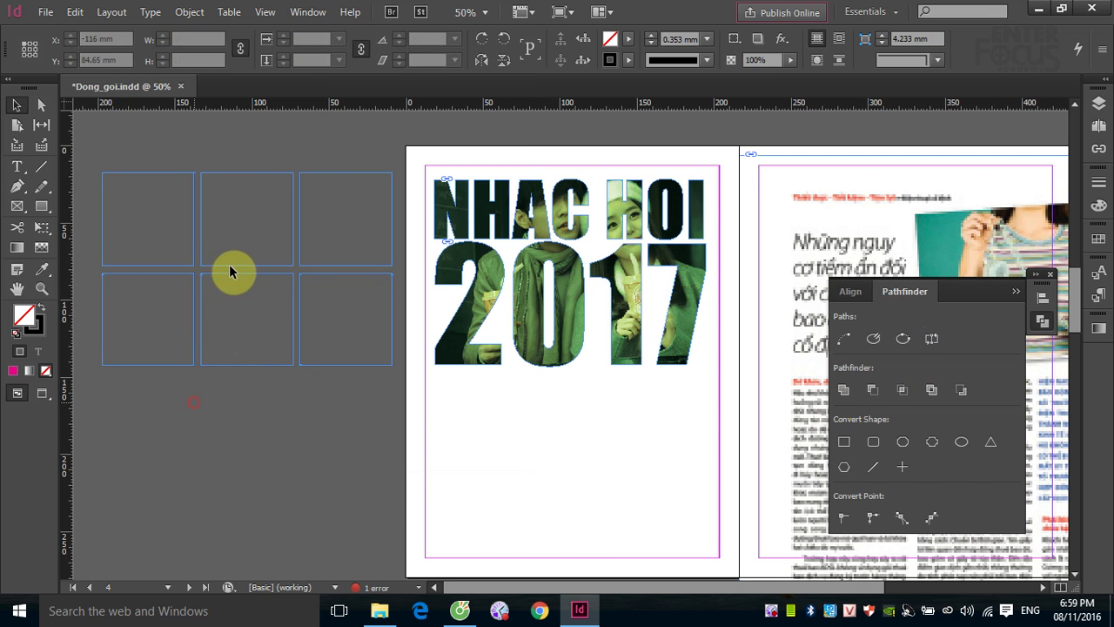
{"action": "left_click", "coordinate": [234, 267]}
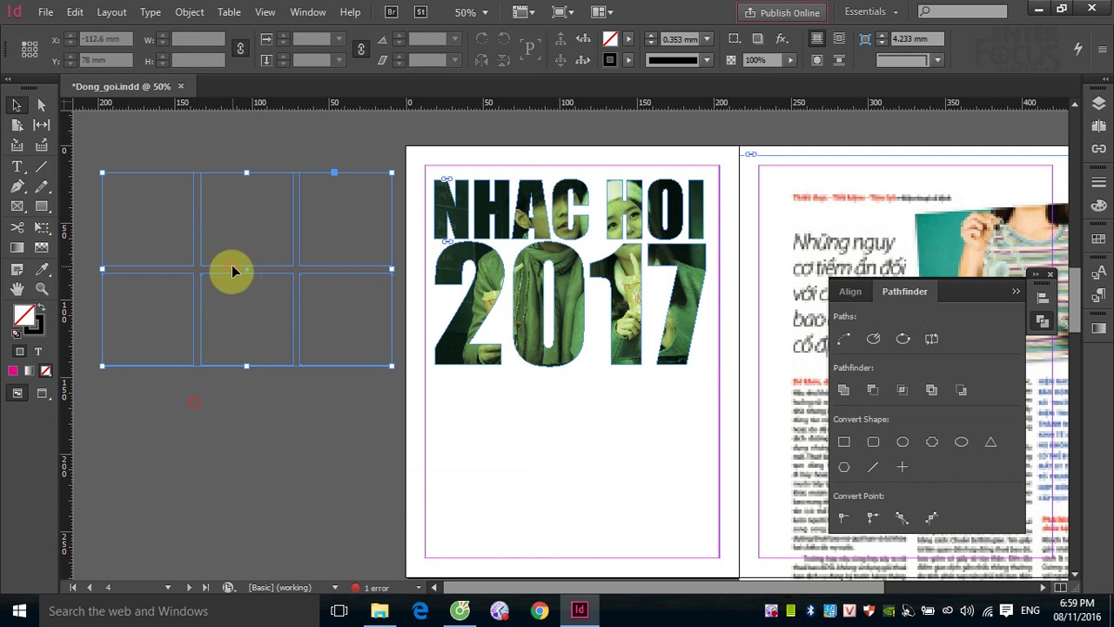
- Place the green couple photo in the merged rectangle grid and move the grid onto the title page directly below 2017
{"action": "left_click", "coordinate": [45, 13]}
{"action": "left_click", "coordinate": [94, 239]}
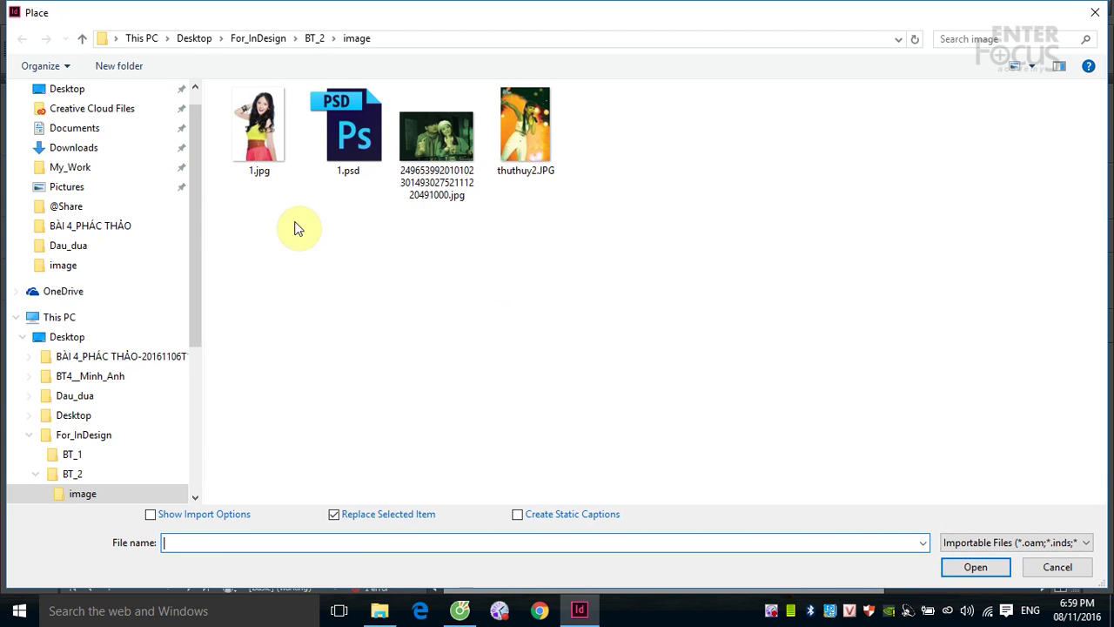
{"action": "left_click", "coordinate": [427, 139]}
{"action": "left_click", "coordinate": [962, 570]}
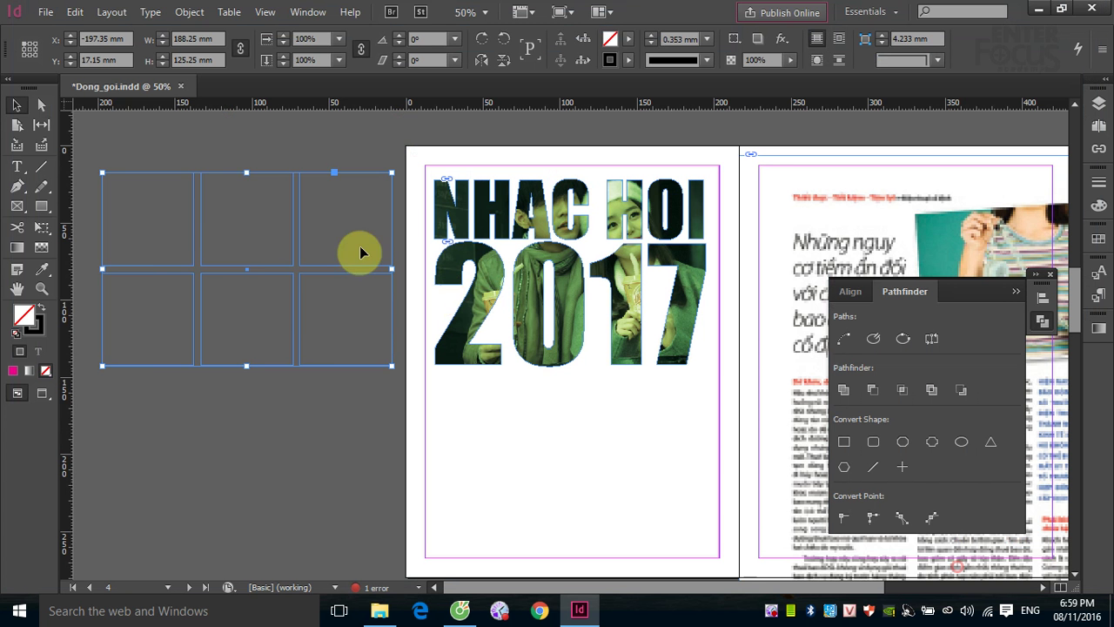
{"action": "left_click", "coordinate": [329, 143]}
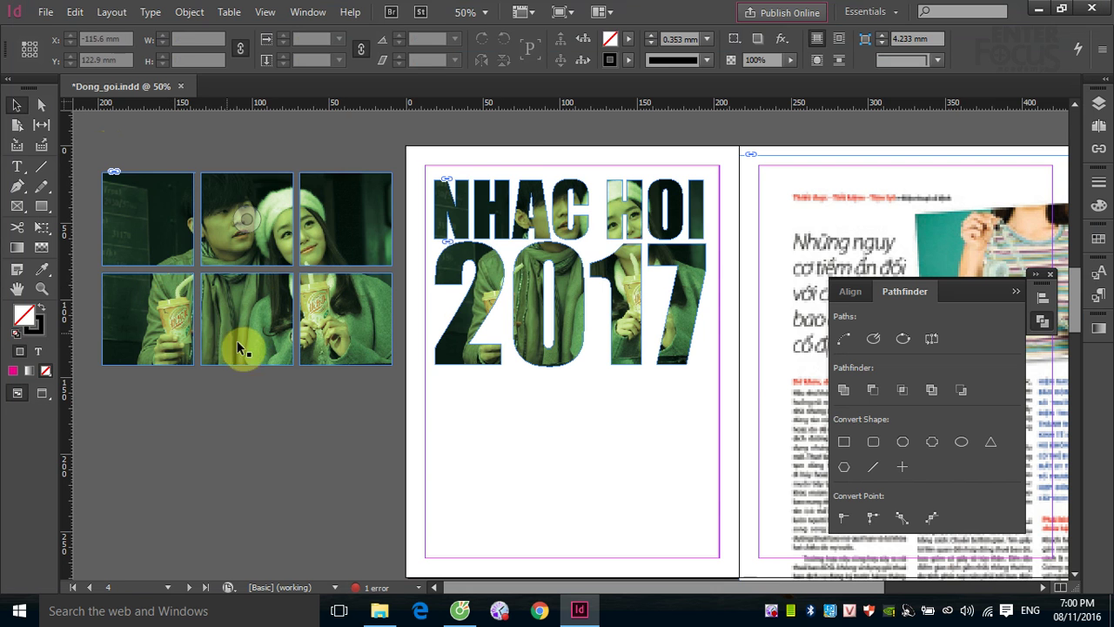
{"action": "left_click_drag", "start_coordinate": [247, 343], "coordinate": [577, 554]}
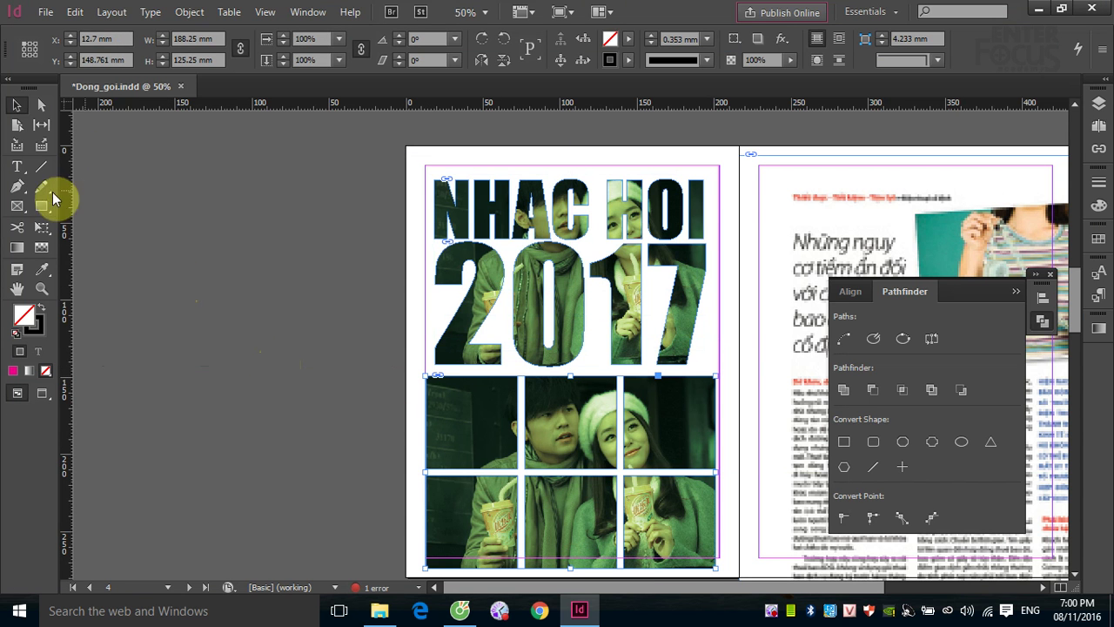
- Draw a grid of ellipses three across and three down, about 196 by 194 mm overall, on the pasteboard beside the title page
{"action": "left_click", "coordinate": [40, 206]}
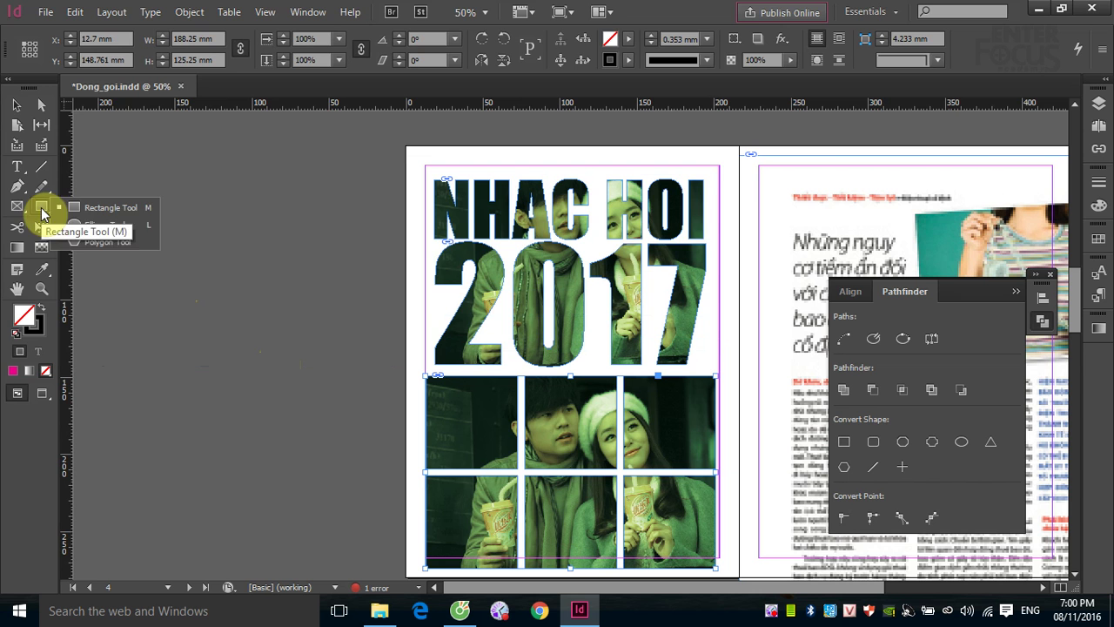
{"action": "left_click", "coordinate": [87, 225]}
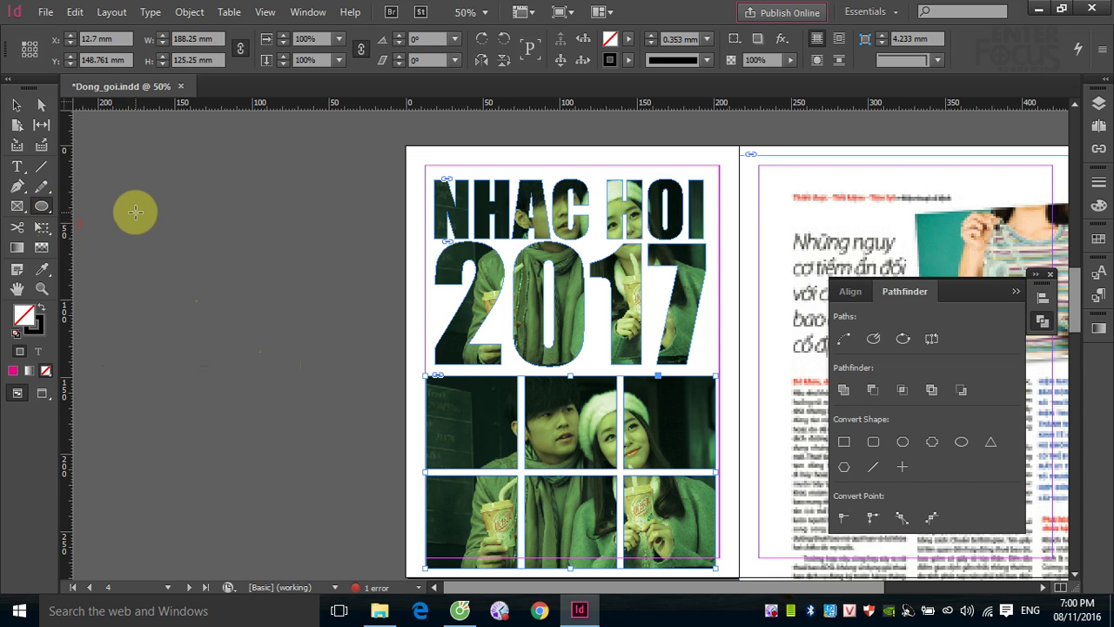
{"action": "left_click_drag", "start_coordinate": [91, 198], "coordinate": [392, 498]}
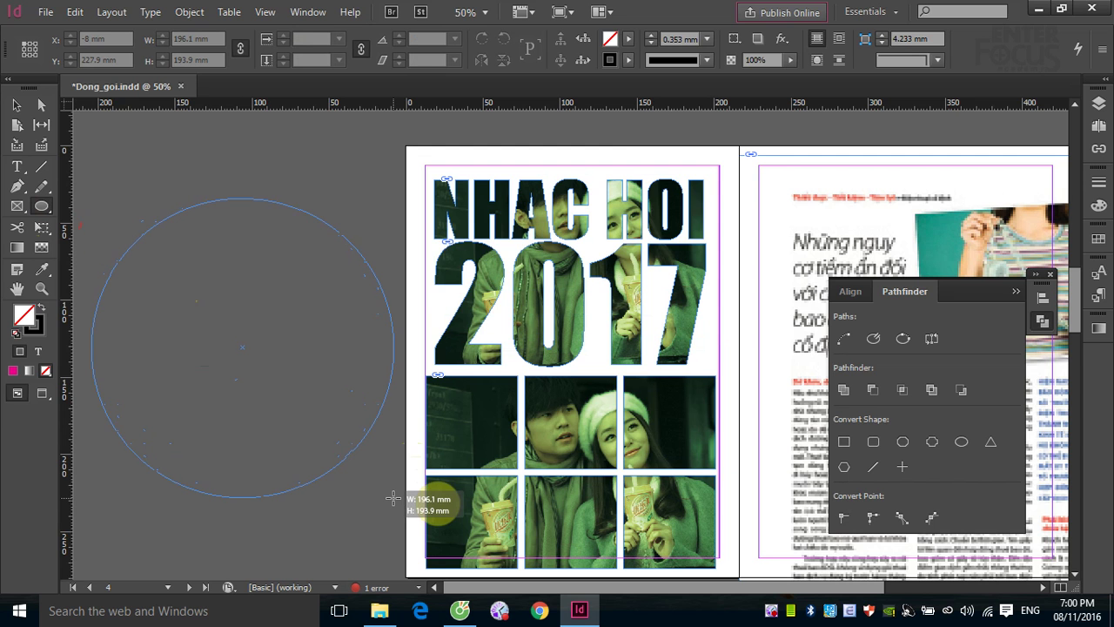
{"action": "key", "text": "Up"}
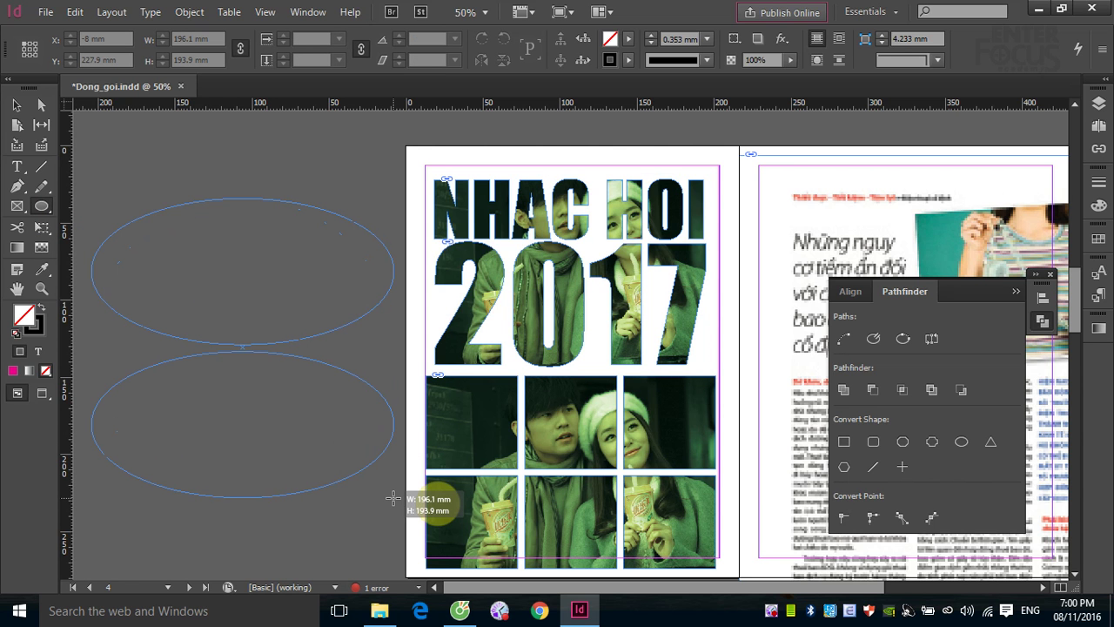
{"action": "key", "text": "Right"}
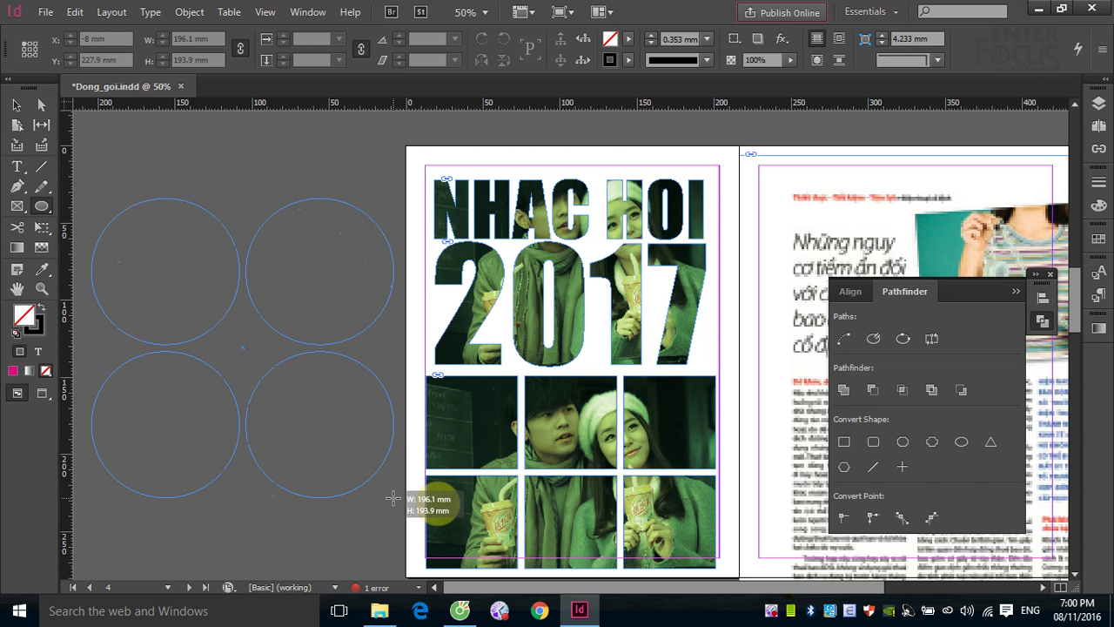
{"action": "key", "text": "Up"}
{"action": "key", "text": "Right"}
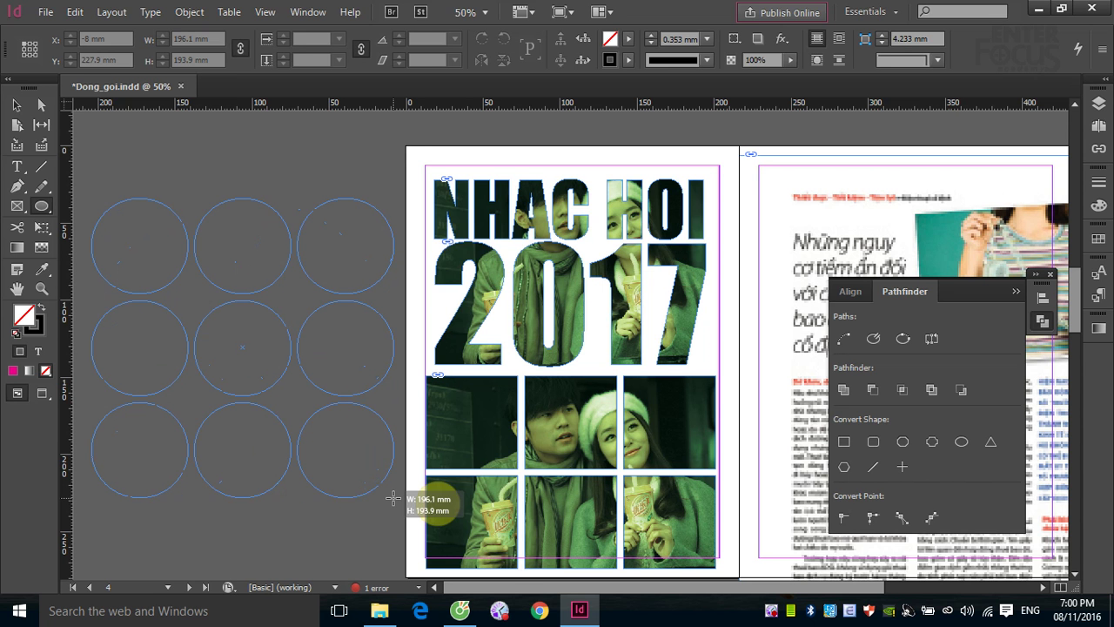
{"action": "left_click_drag", "start_coordinate": [393, 498], "coordinate": [394, 498]}
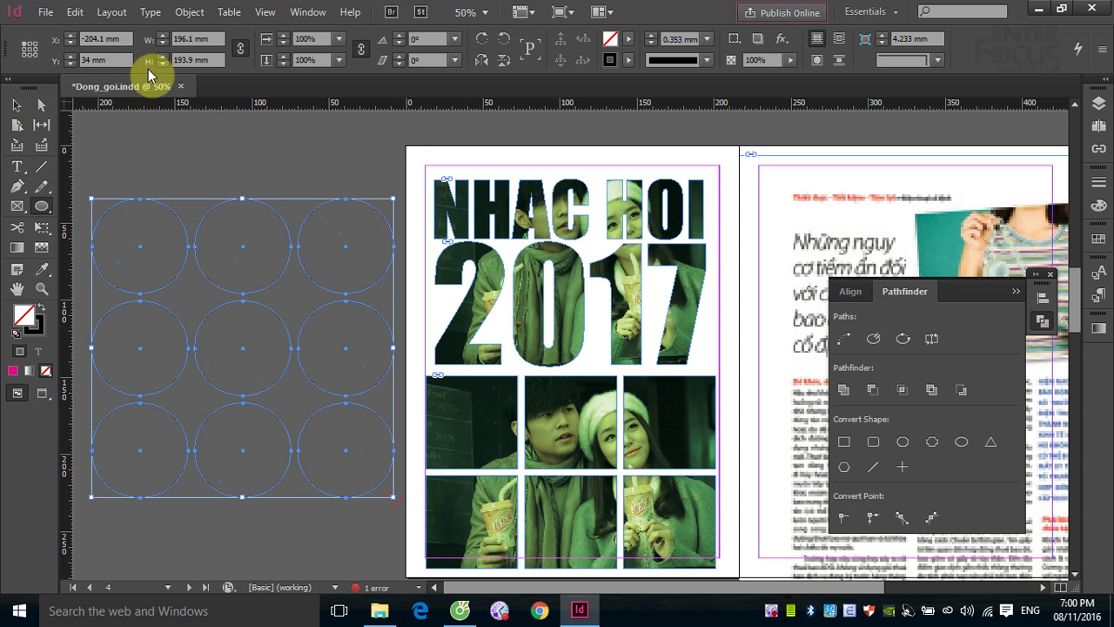
- Merge the nine circles into one shape with the Pathfinder Add operation and select the merged shape
{"action": "left_click", "coordinate": [192, 11]}
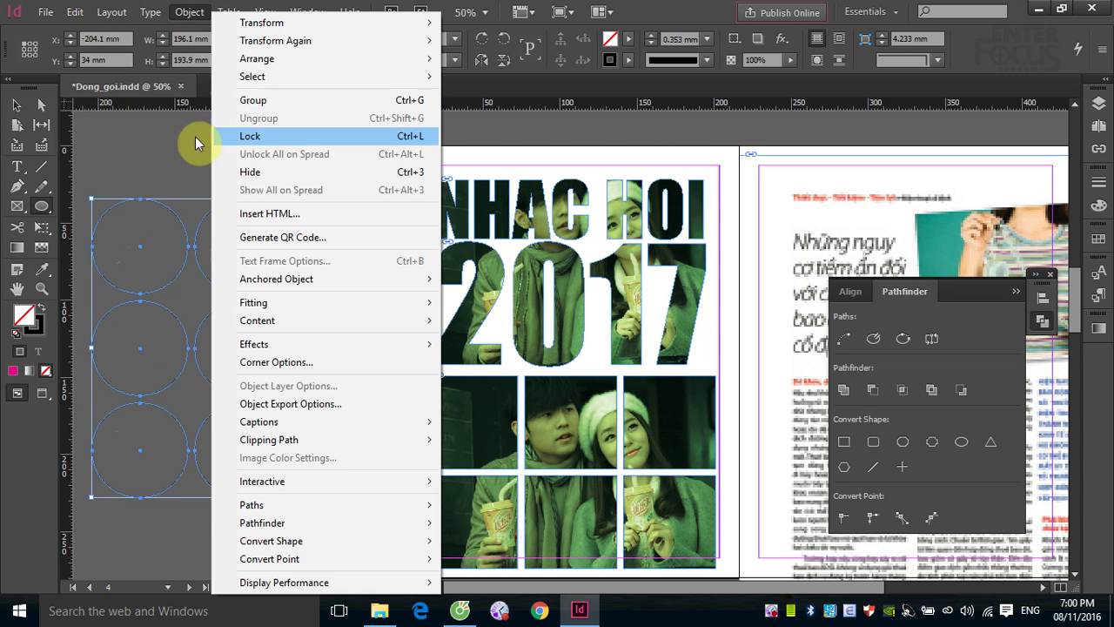
{"action": "left_click", "coordinate": [19, 106]}
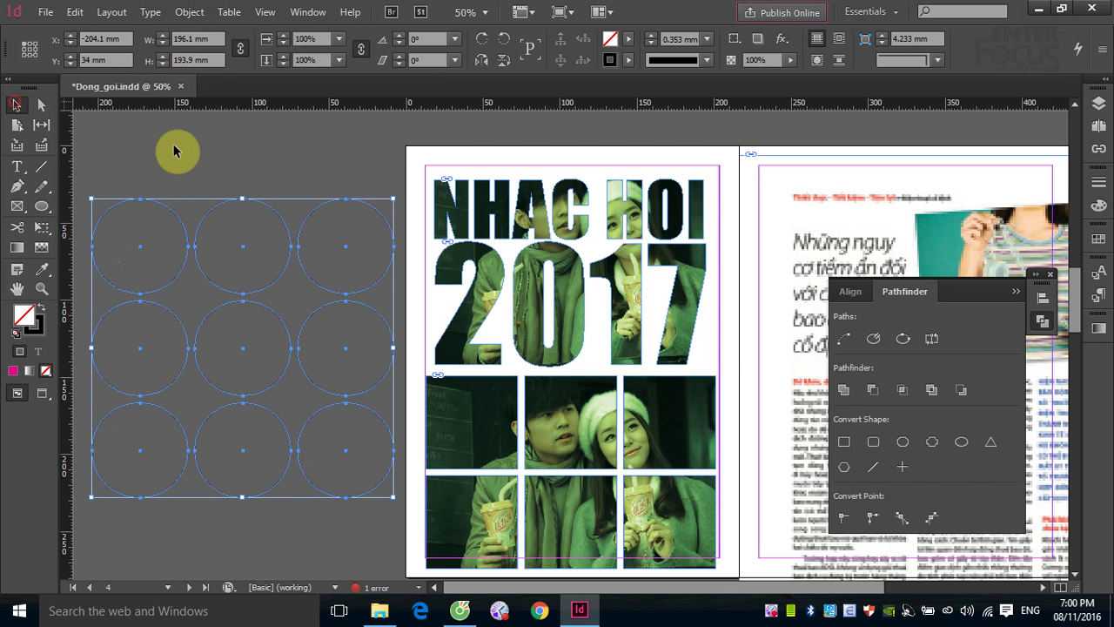
{"action": "left_click", "coordinate": [844, 389]}
{"action": "left_click", "coordinate": [279, 226]}
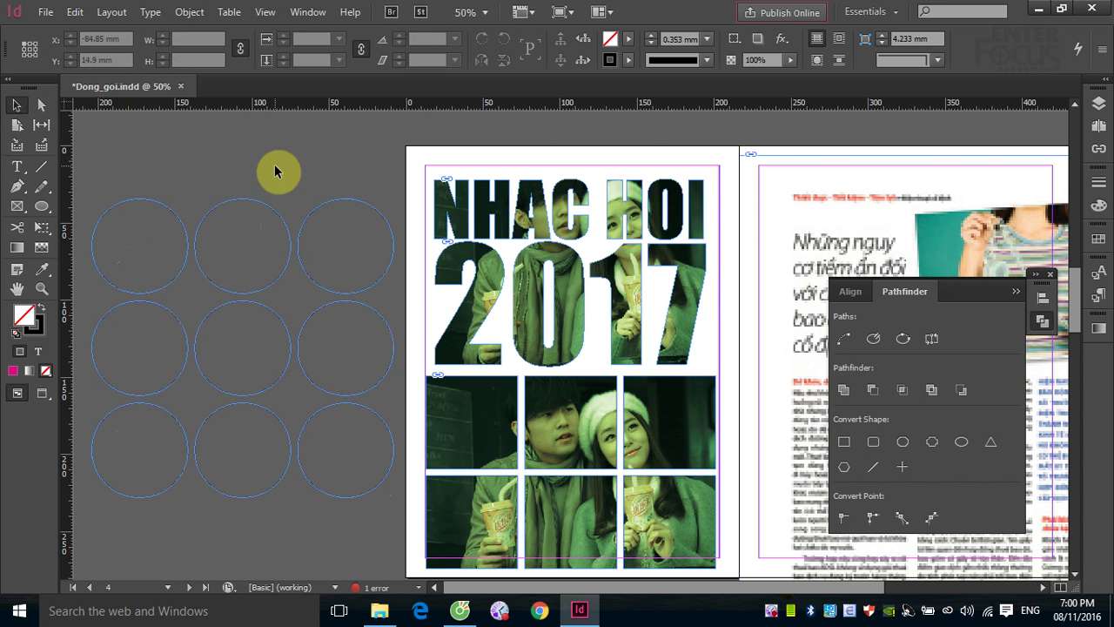
{"action": "left_click", "coordinate": [273, 215]}
- Place the green couple photo inside the merged nine-circle shape
{"action": "left_click", "coordinate": [45, 12]}
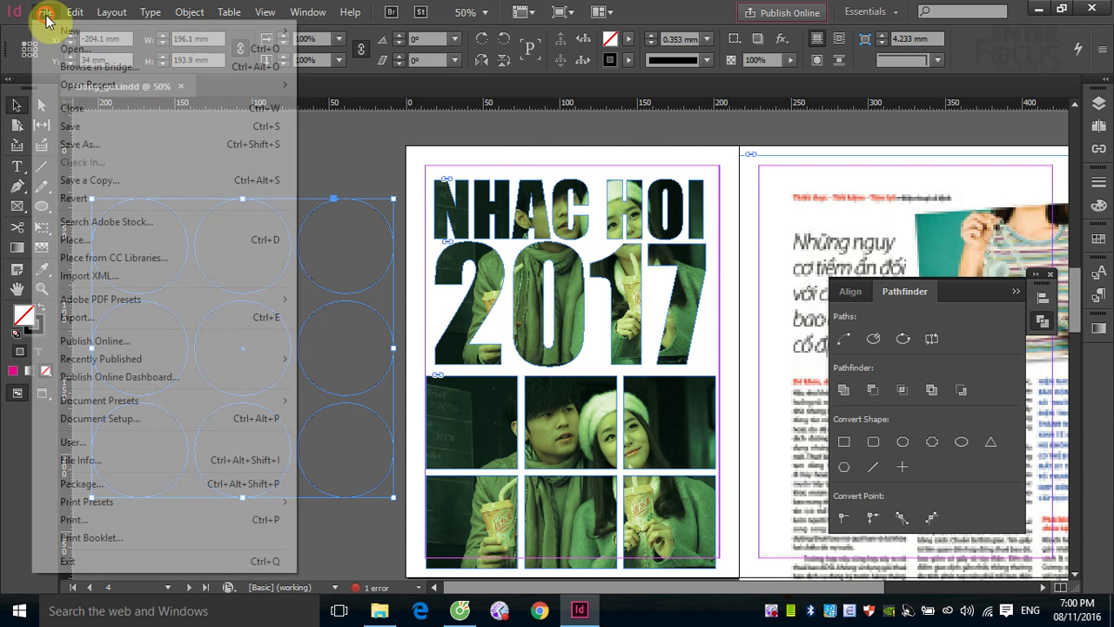
{"action": "left_click", "coordinate": [87, 239]}
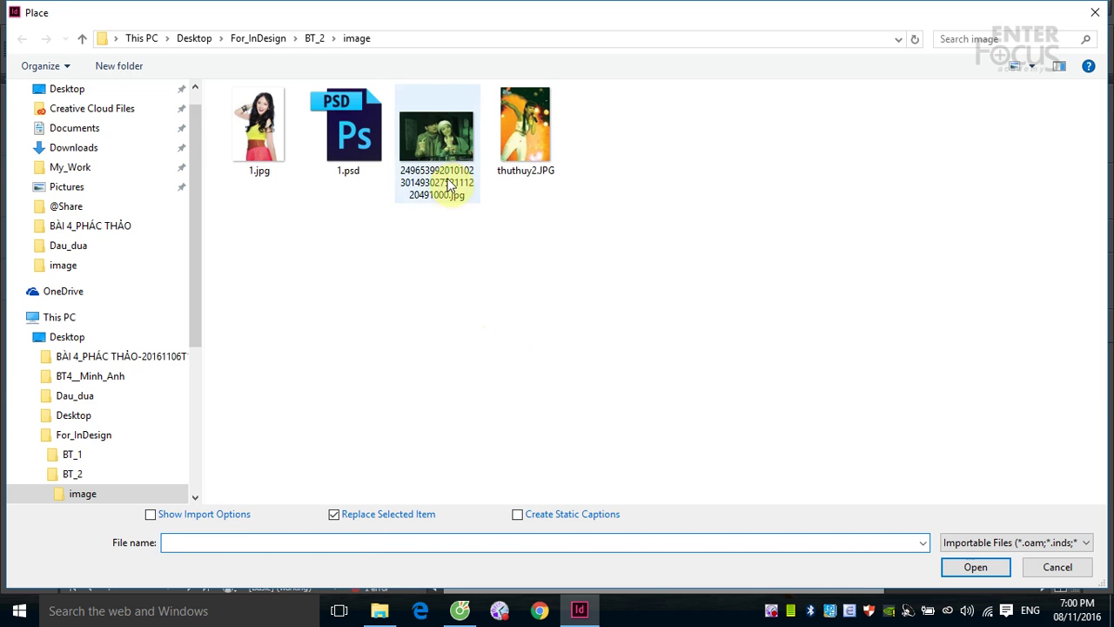
{"action": "left_click", "coordinate": [949, 566]}
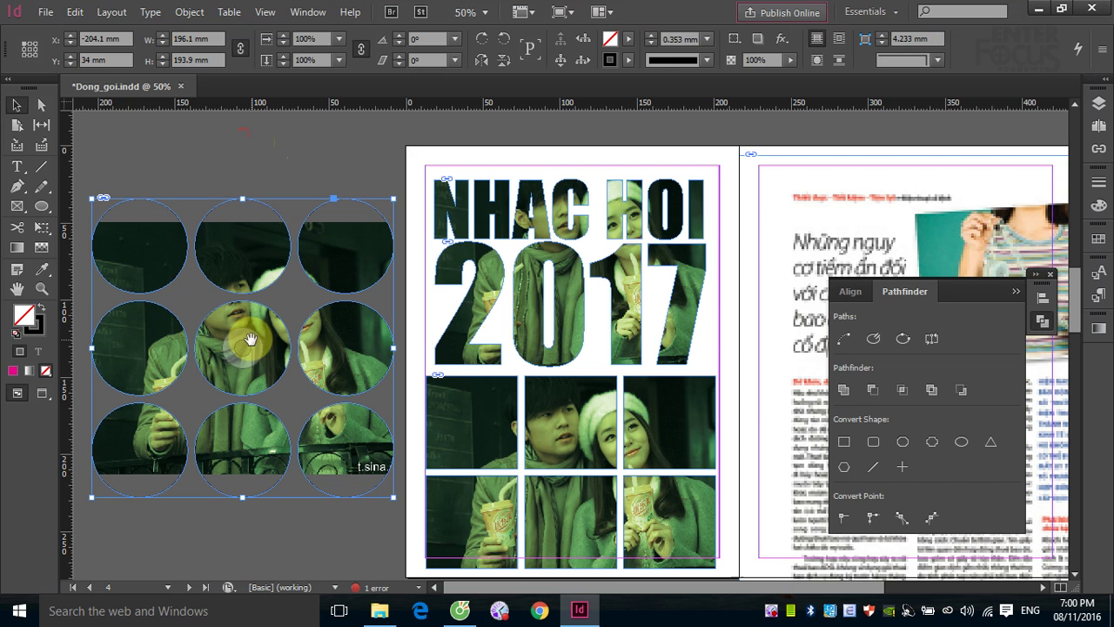
- Enlarge the photo inside the circle grid proportionally from its centre to about 34% scale so it fills all nine circles
{"action": "double_click", "coordinate": [366, 228]}
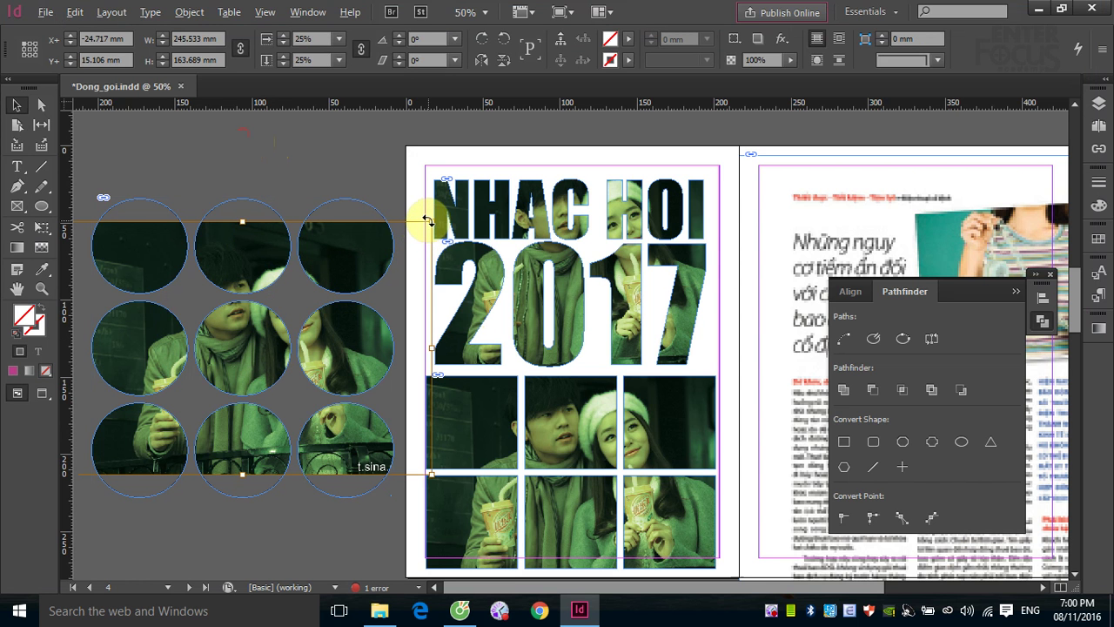
{"action": "key", "text": "alt+shift"}
{"action": "left_click_drag", "start_coordinate": [429, 219], "coordinate": [500, 176]}
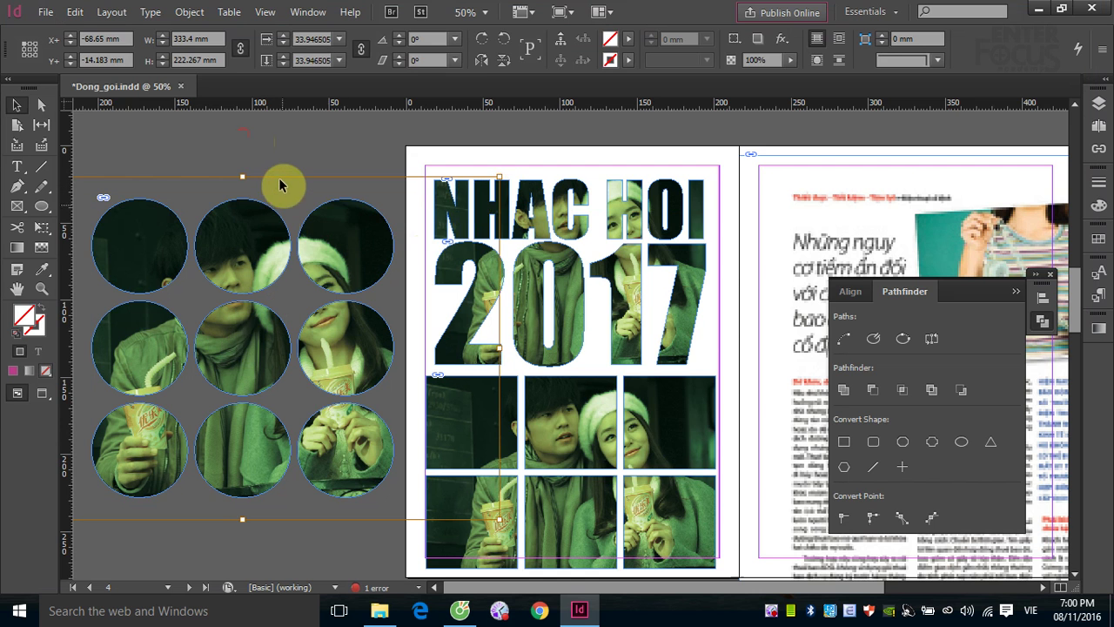
{"action": "left_click", "coordinate": [305, 143]}
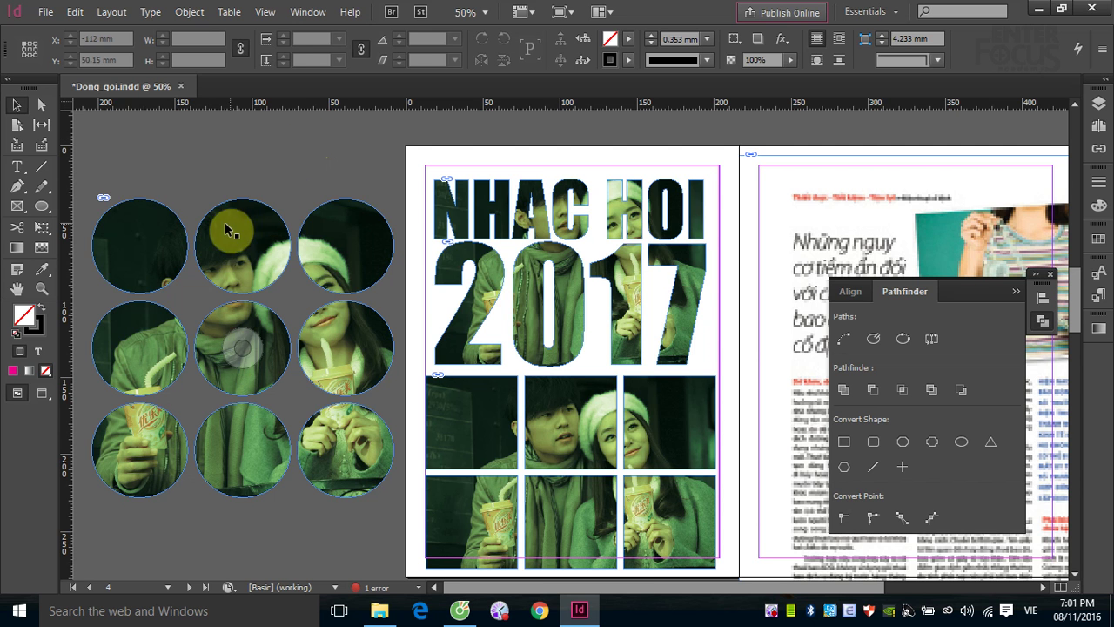
- Move the circle grid about 212 mm down the pasteboard and draw three overlapping, diagonally descending circles above it, the smallest about 48 mm wide
{"action": "left_click", "coordinate": [260, 227]}
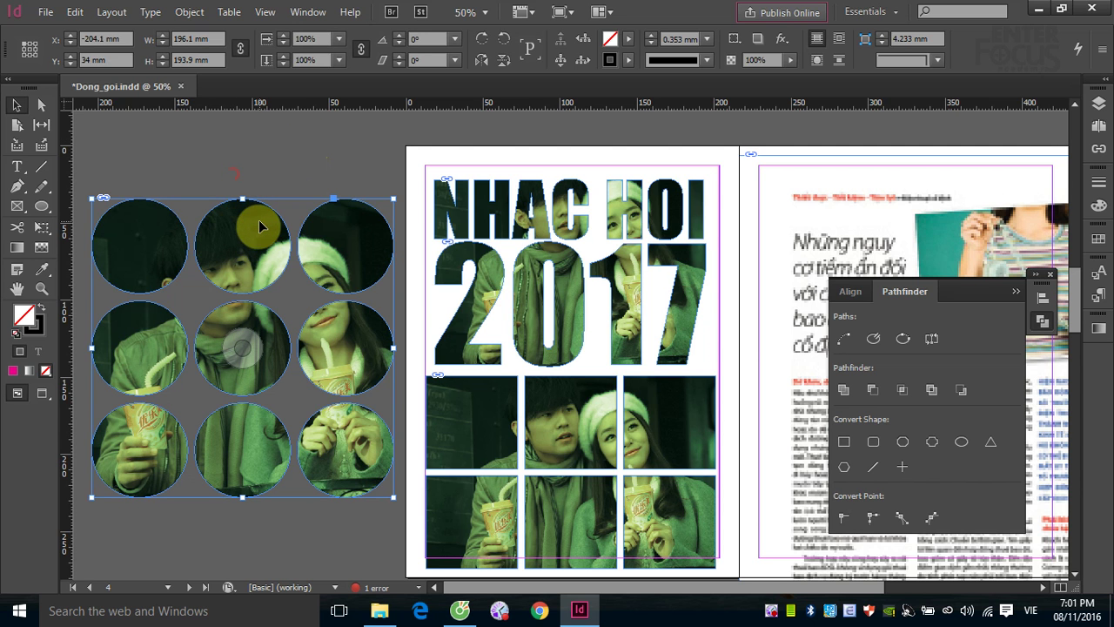
{"action": "left_click_drag", "start_coordinate": [259, 227], "coordinate": [254, 554]}
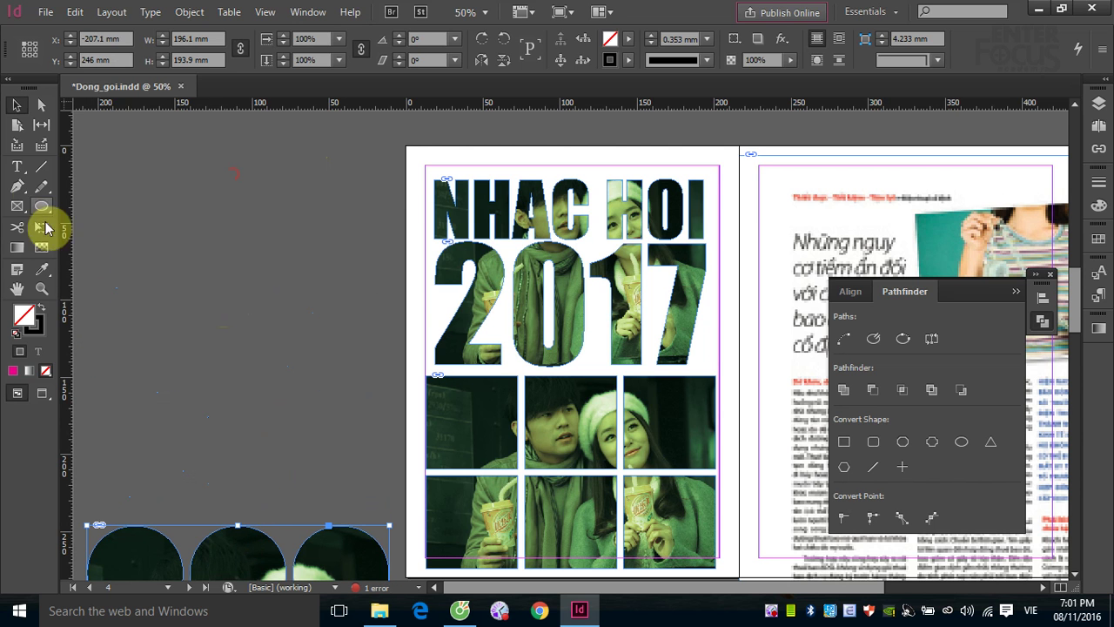
{"action": "left_click", "coordinate": [41, 206]}
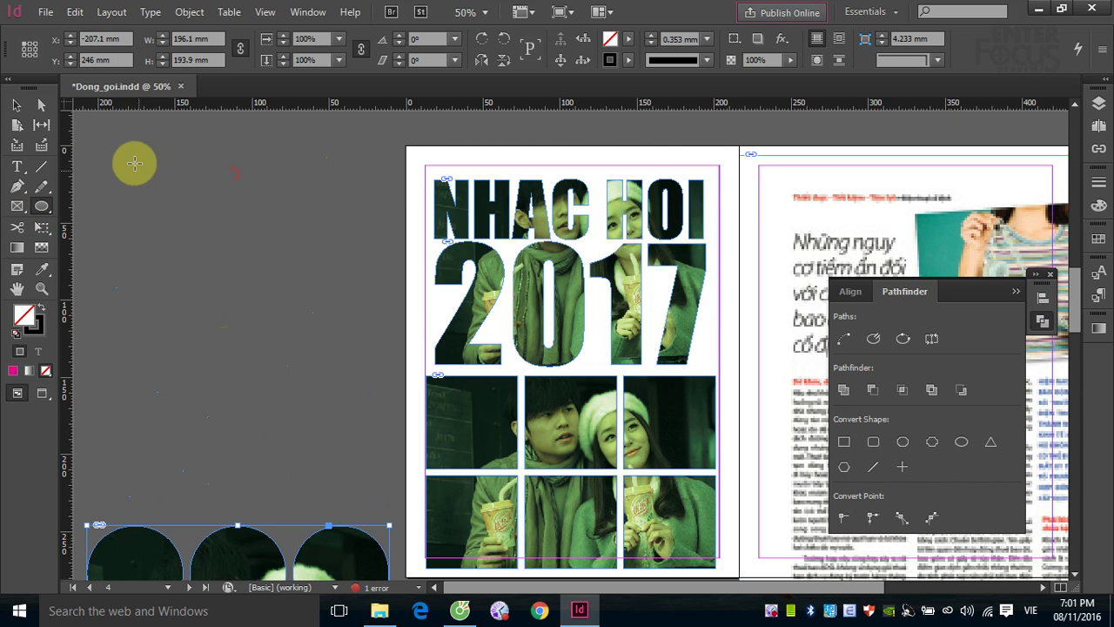
{"action": "left_click_drag", "start_coordinate": [127, 162], "coordinate": [330, 442]}
{"action": "mouse_move", "coordinate": [224, 298]}
{"action": "left_mouse_down"}
{"action": "mouse_move", "coordinate": [323, 381]}
{"action": "mouse_move", "coordinate": [374, 455]}
{"action": "mouse_move", "coordinate": [353, 428]}
{"action": "left_mouse_up"}
{"action": "left_click_drag", "start_coordinate": [294, 387], "coordinate": [367, 479]}
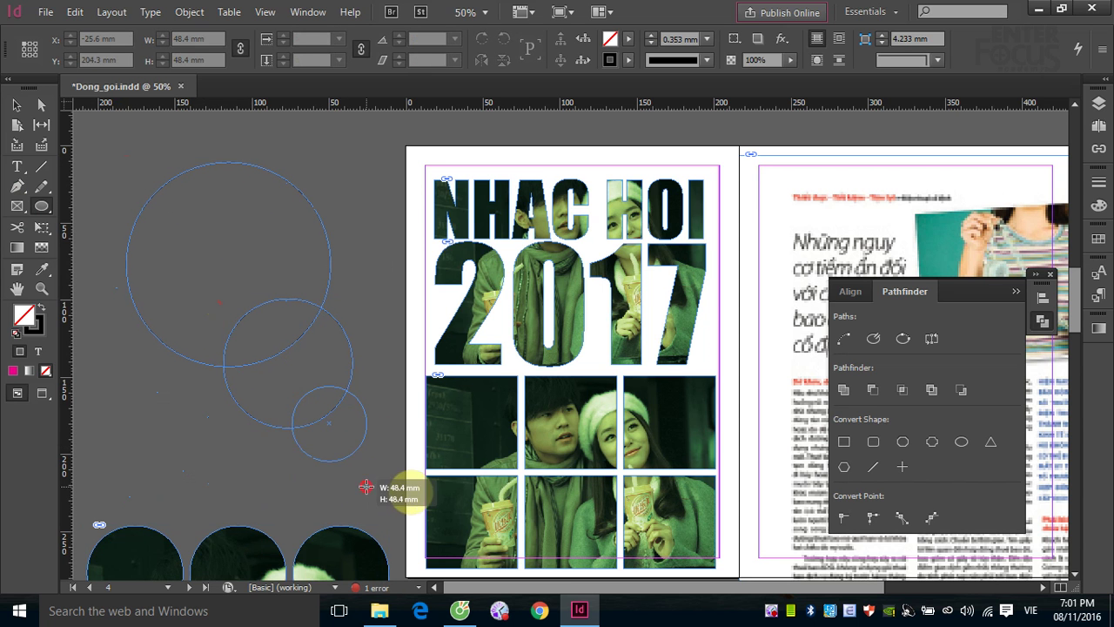
- Merge the three overlapping circles into one outline with the Pathfinder Add operation
{"action": "left_click", "coordinate": [15, 105]}
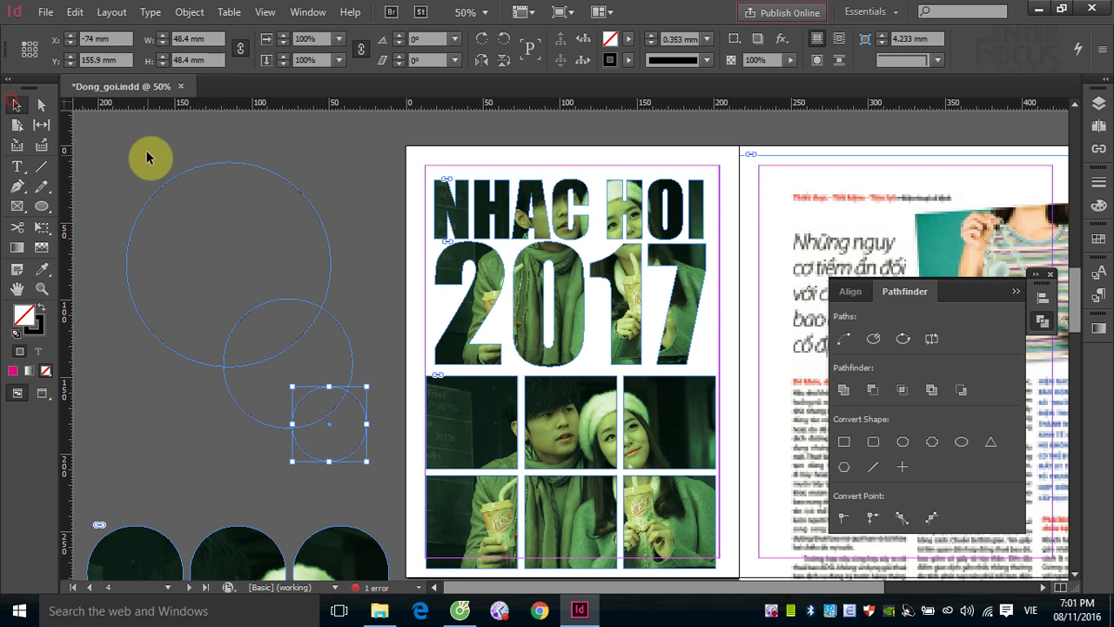
{"action": "left_click_drag", "start_coordinate": [126, 142], "coordinate": [326, 470]}
{"action": "left_click", "coordinate": [848, 389]}
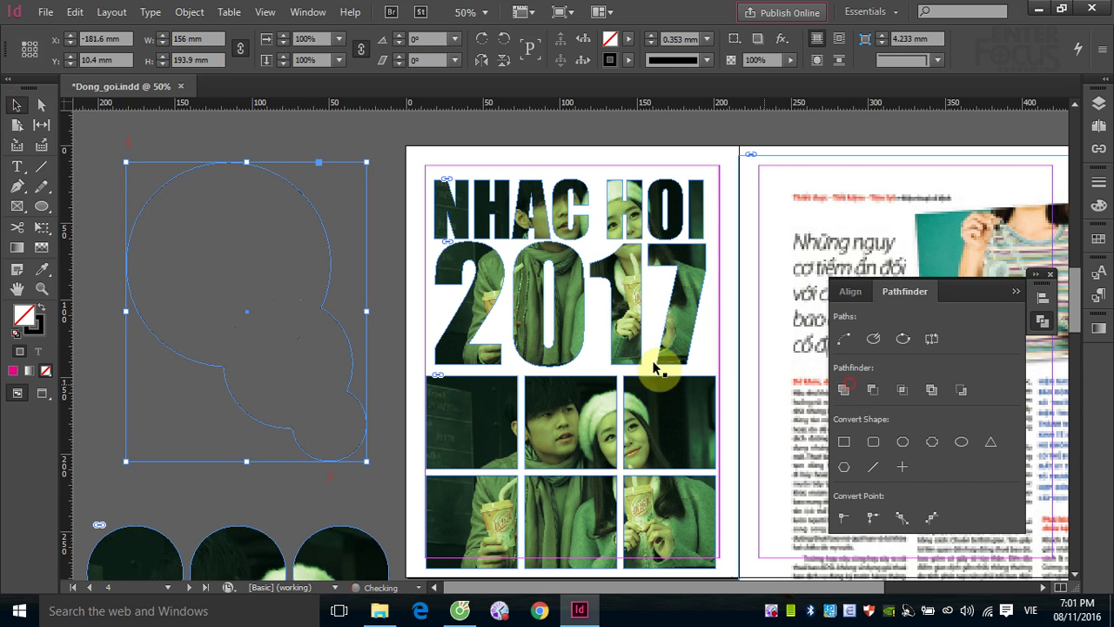
- Place the image thuthuy2.JPG inside the merged three-circle shape on the pasteboard
{"action": "left_click", "coordinate": [45, 12]}
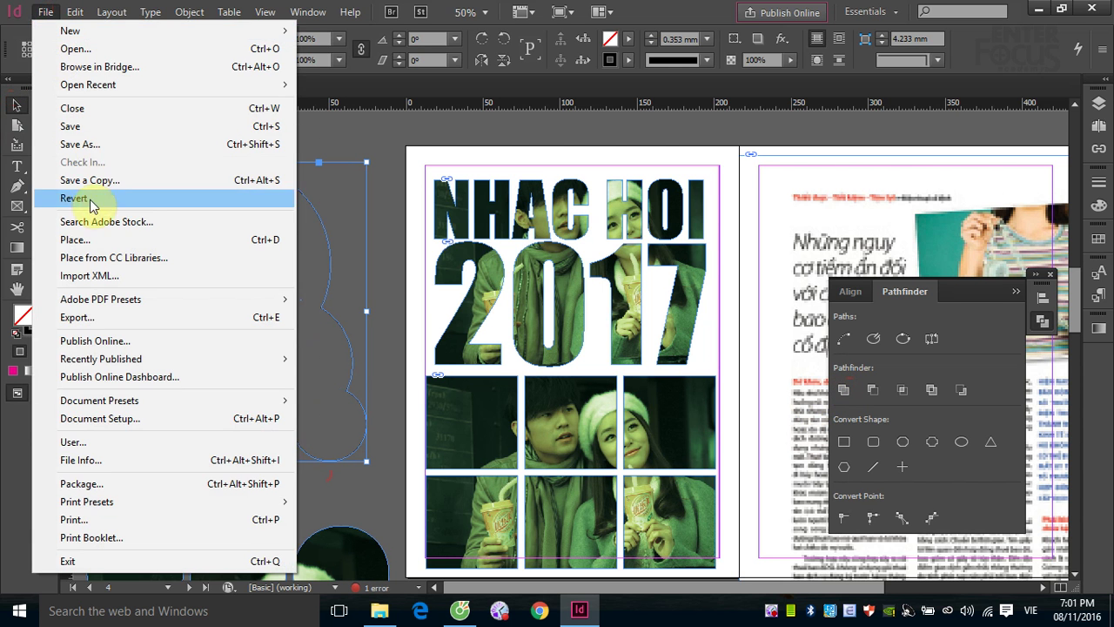
{"action": "left_click", "coordinate": [87, 240]}
{"action": "left_click", "coordinate": [525, 166]}
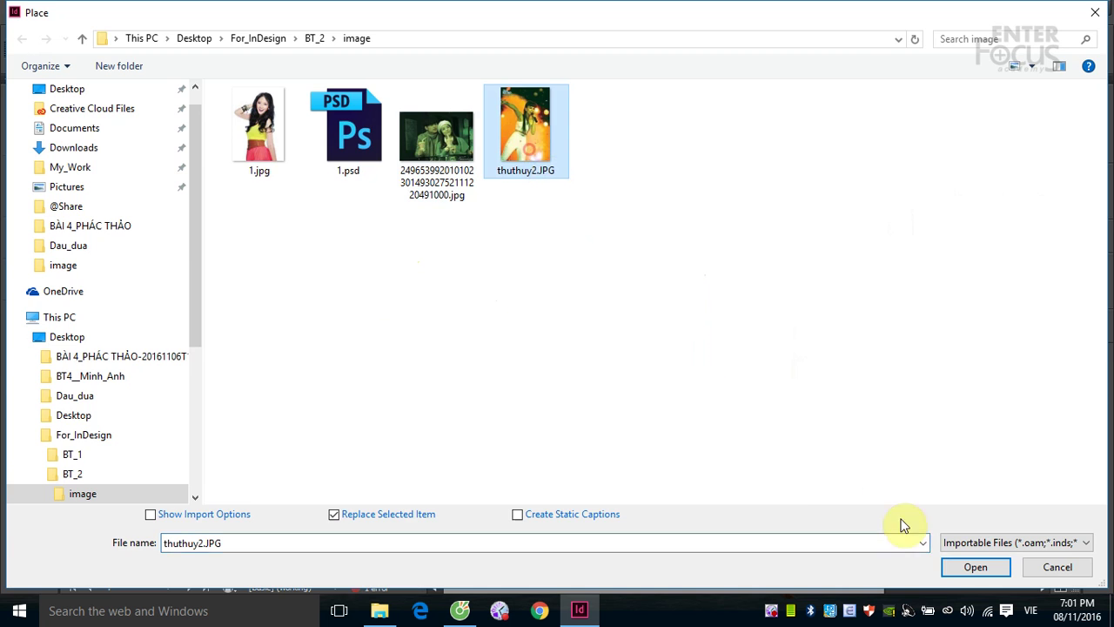
{"action": "left_click", "coordinate": [953, 568]}
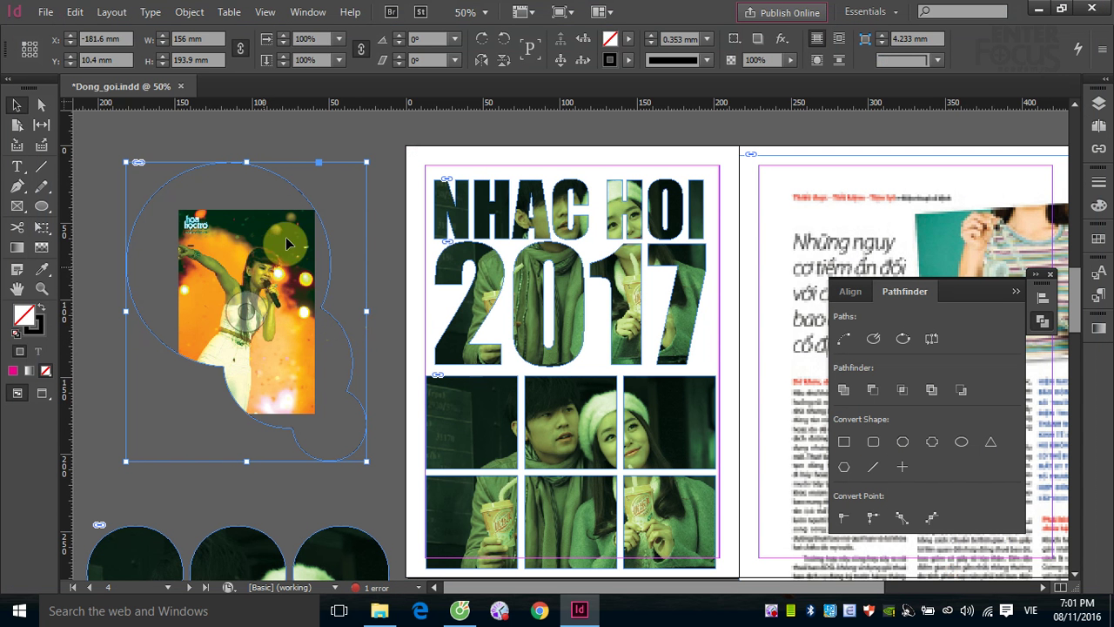
{"action": "left_click", "coordinate": [368, 136]}
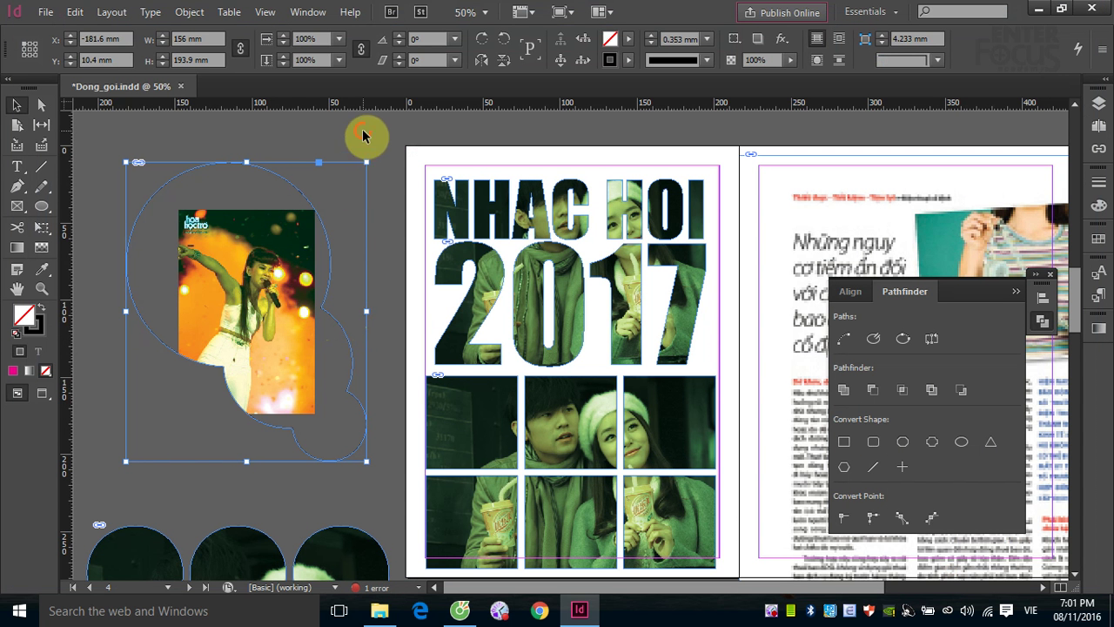
- Enlarge the singer photo inside the merged circles proportionally from its centre to about 108% scale so it fills the shape
{"action": "left_click", "coordinate": [249, 311]}
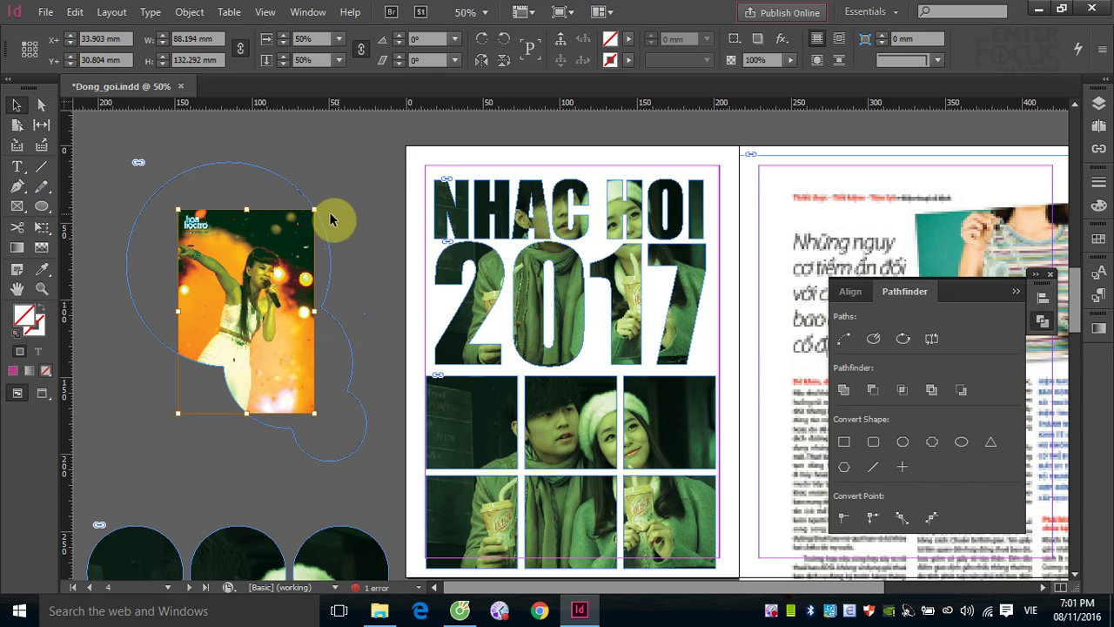
{"action": "left_click_drag", "start_coordinate": [314, 208], "coordinate": [393, 169]}
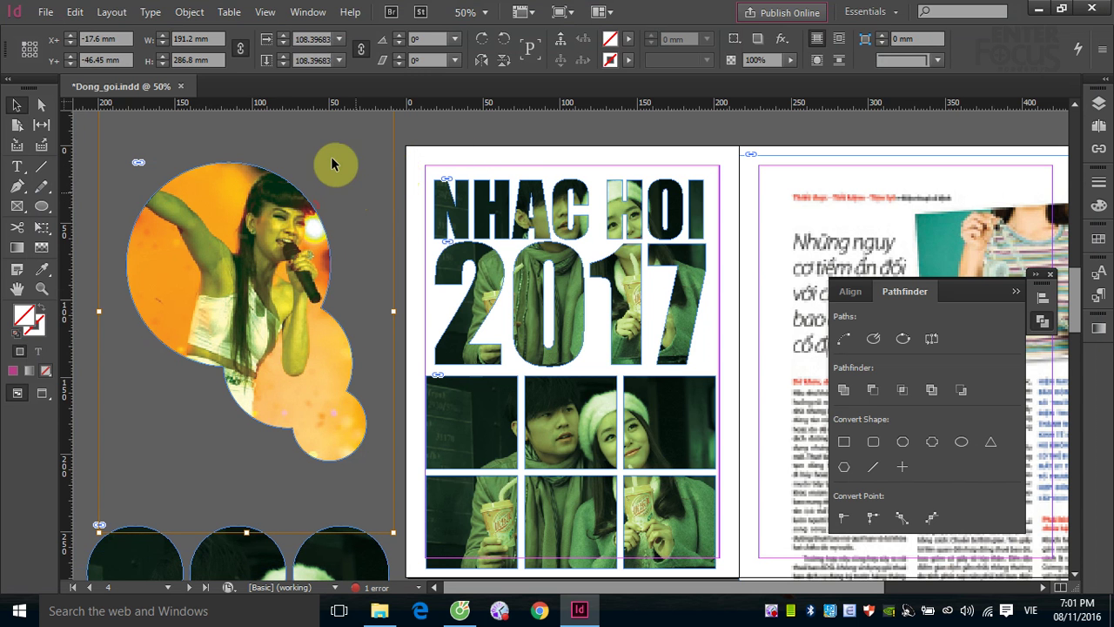
{"action": "left_click", "coordinate": [502, 147]}
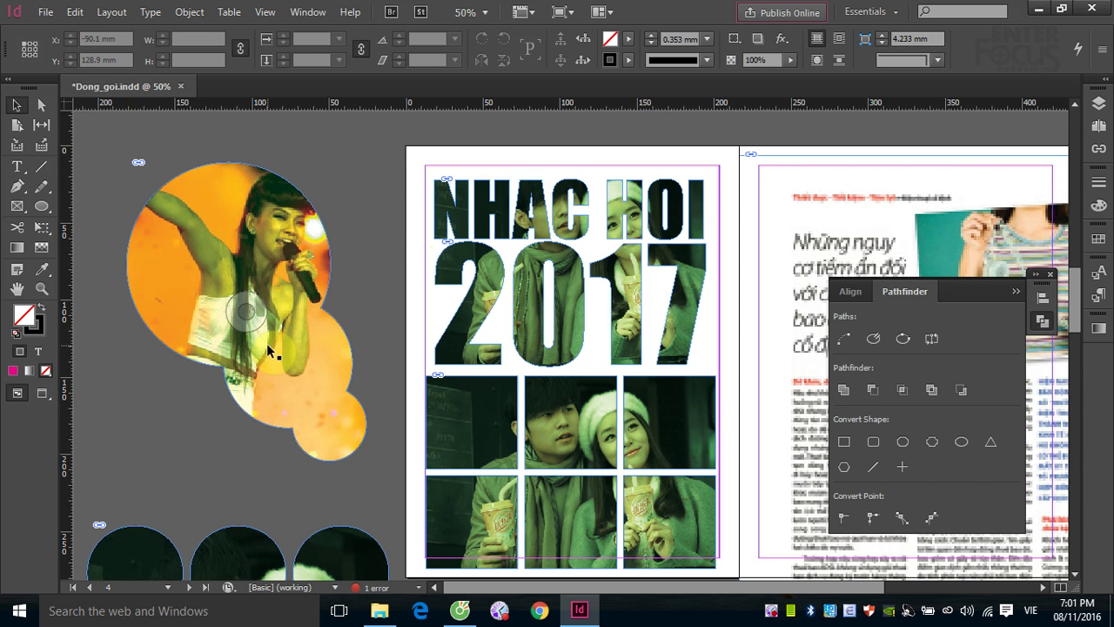
{"action": "key", "text": "ctrl+minus"}
{"action": "key", "text": "ctrl+minus"}
{"action": "key", "text": "ctrl+minus"}
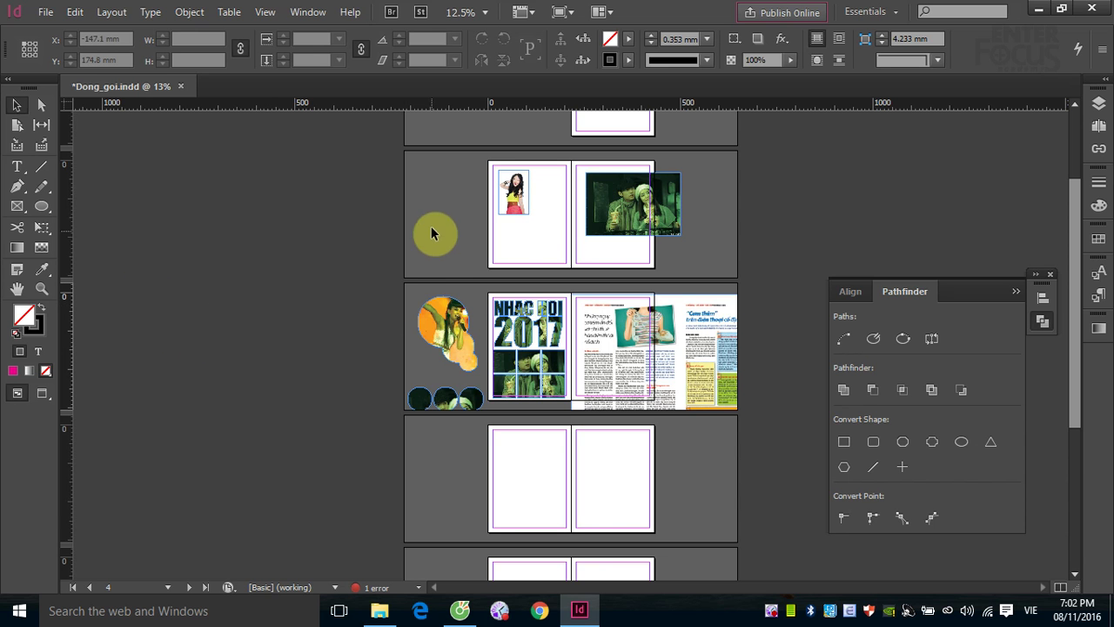
{"action": "left_click_drag", "start_coordinate": [403, 277], "coordinate": [572, 393]}
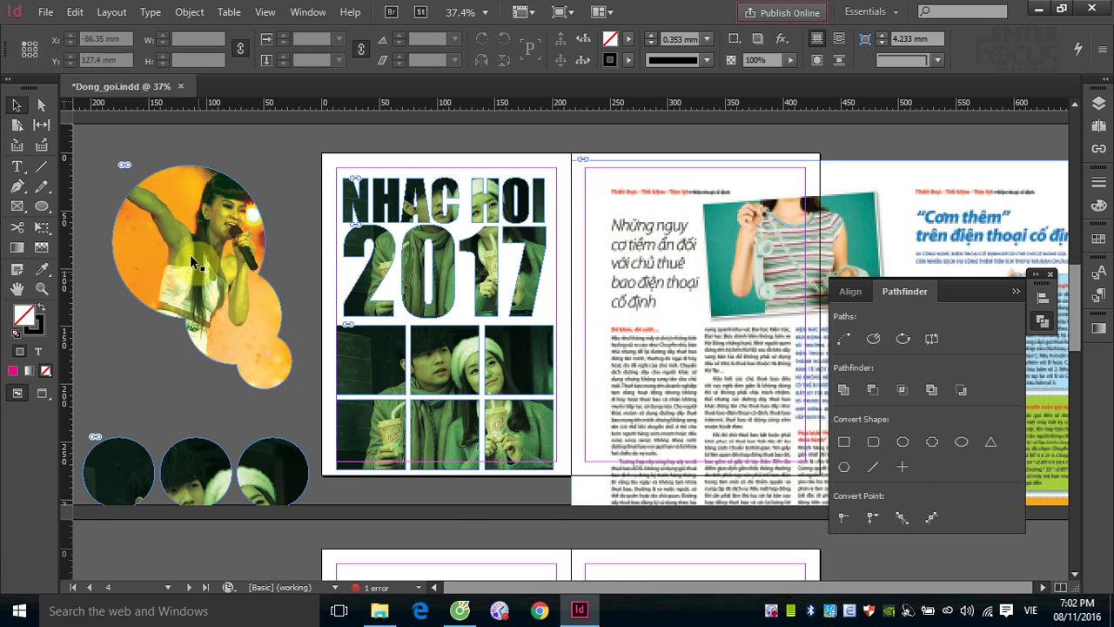
{"action": "left_click", "coordinate": [169, 219]}
{"action": "left_click", "coordinate": [169, 215]}
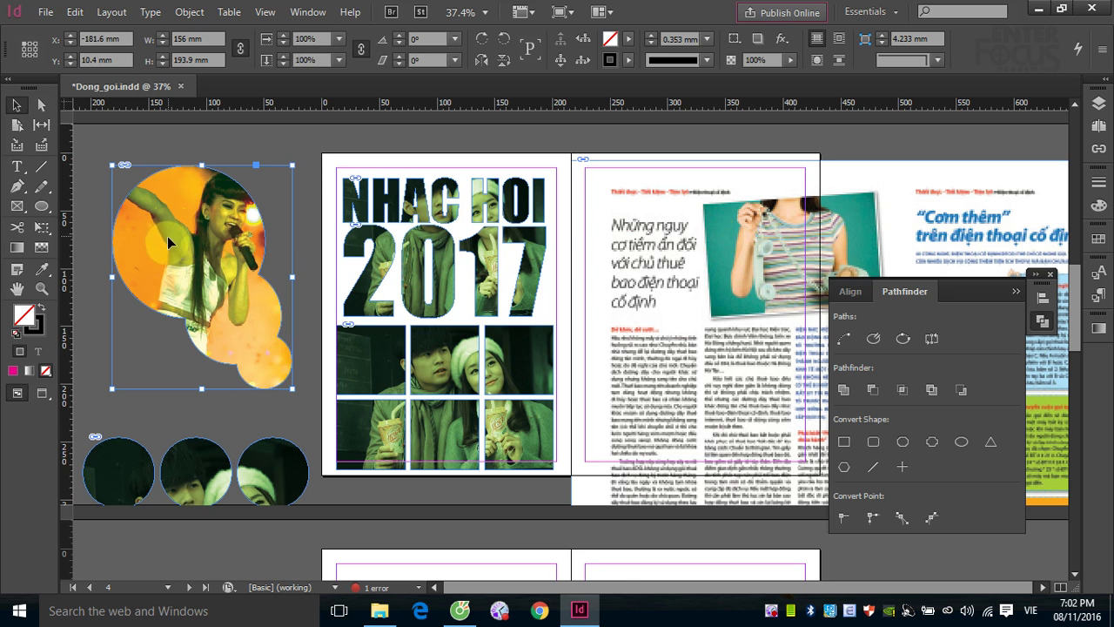
{"action": "left_click", "coordinate": [202, 275]}
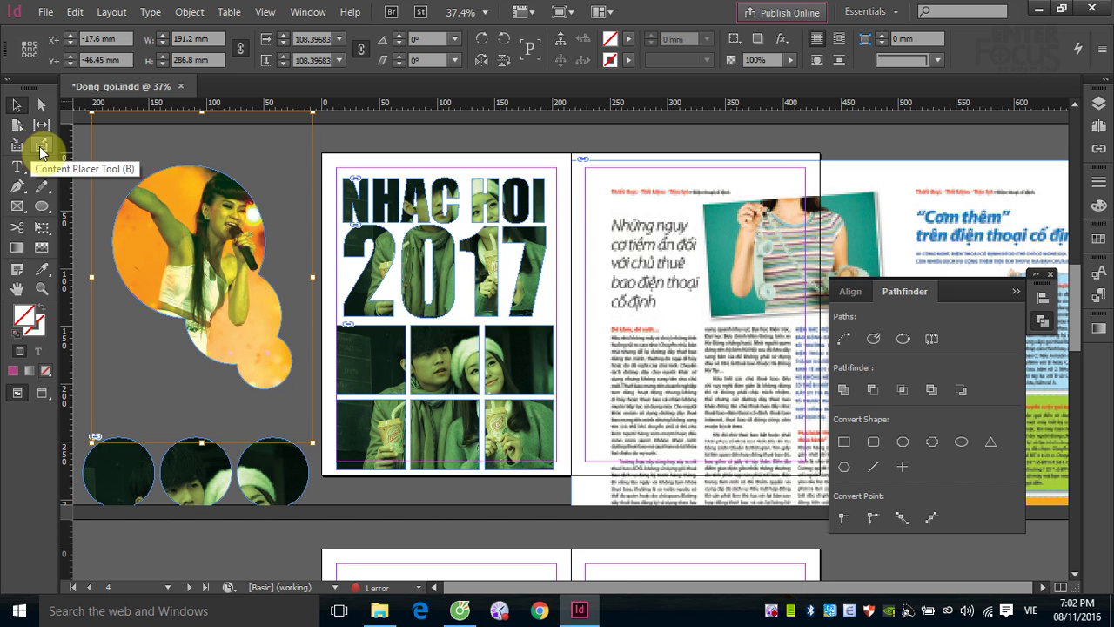
- Collect the singer shape, the nine-circle grid, the 2017 and NHAC HOI lettering and the rectangle photo grid with the Content Collector tool
{"action": "left_click", "coordinate": [16, 146]}
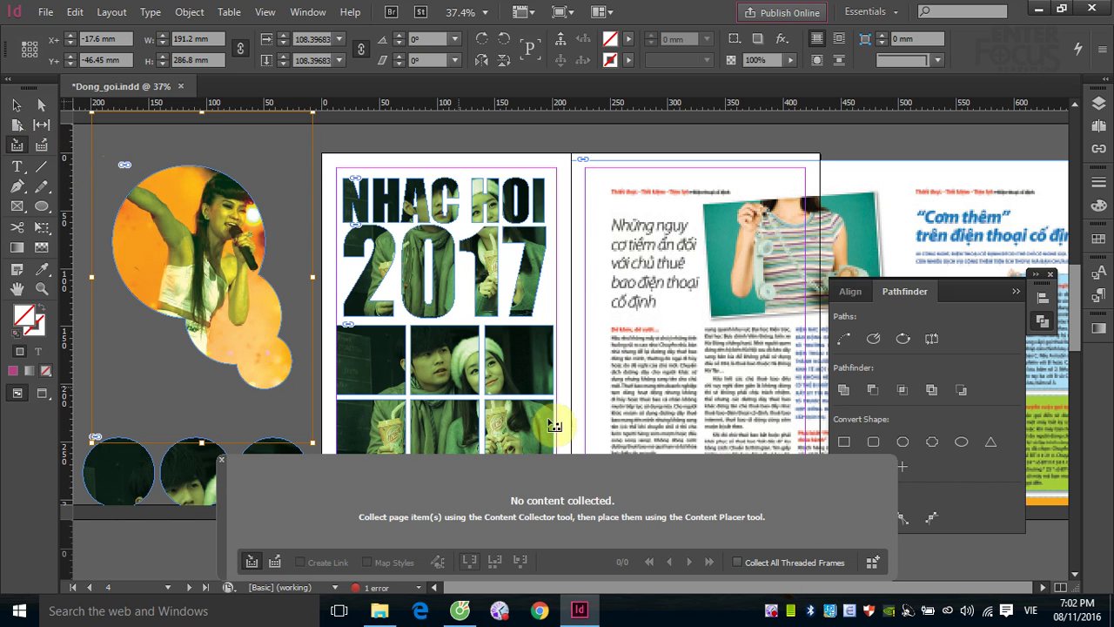
{"action": "left_click", "coordinate": [182, 251]}
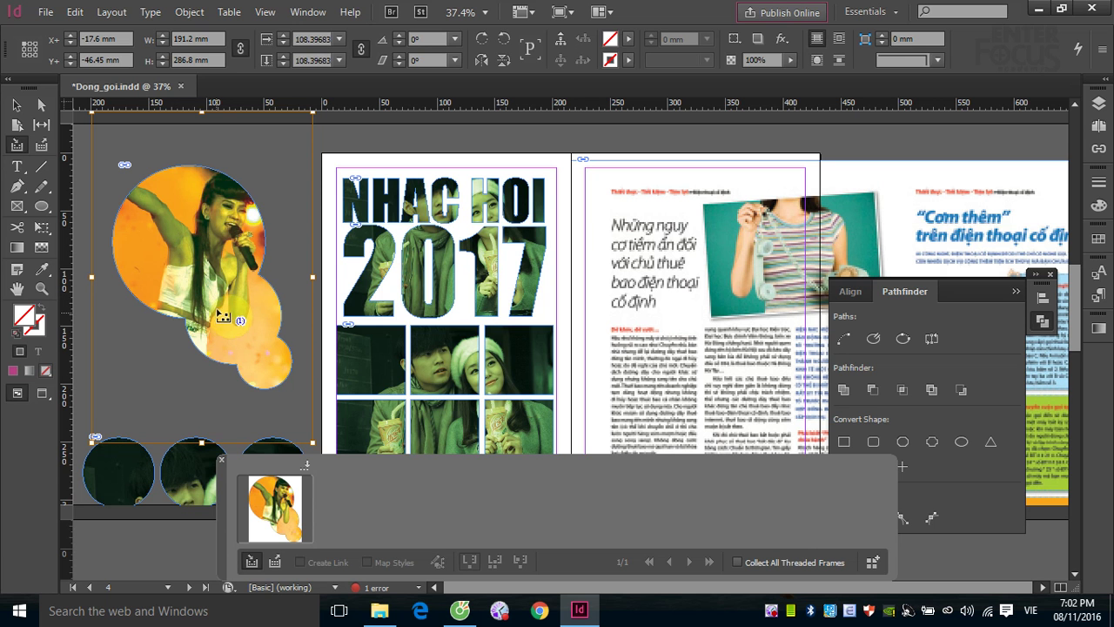
{"action": "left_click", "coordinate": [21, 154]}
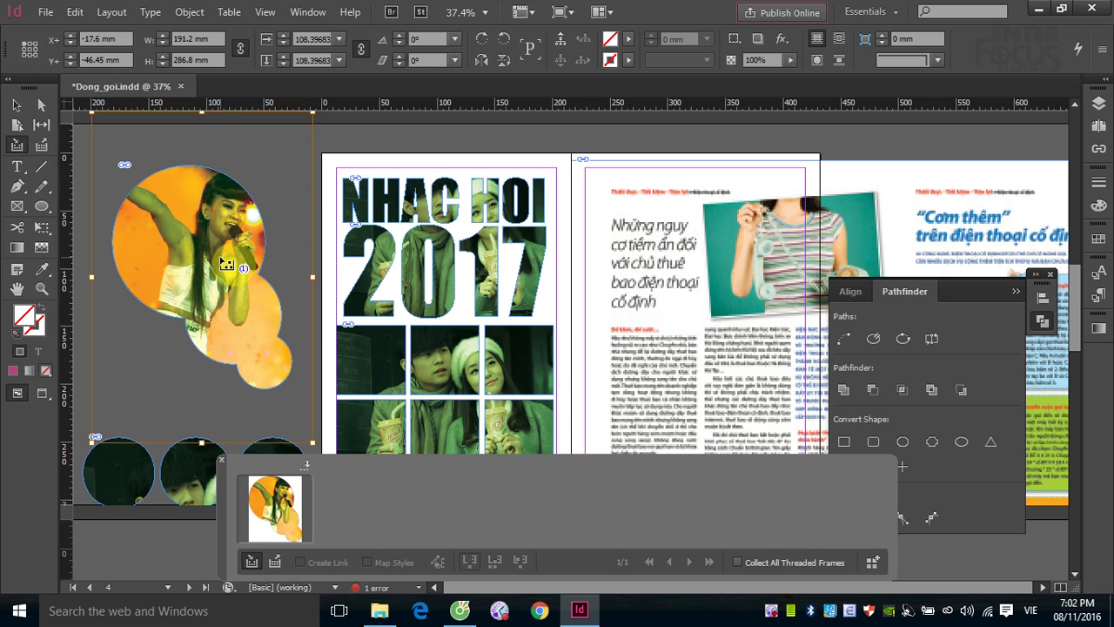
{"action": "left_click", "coordinate": [119, 479]}
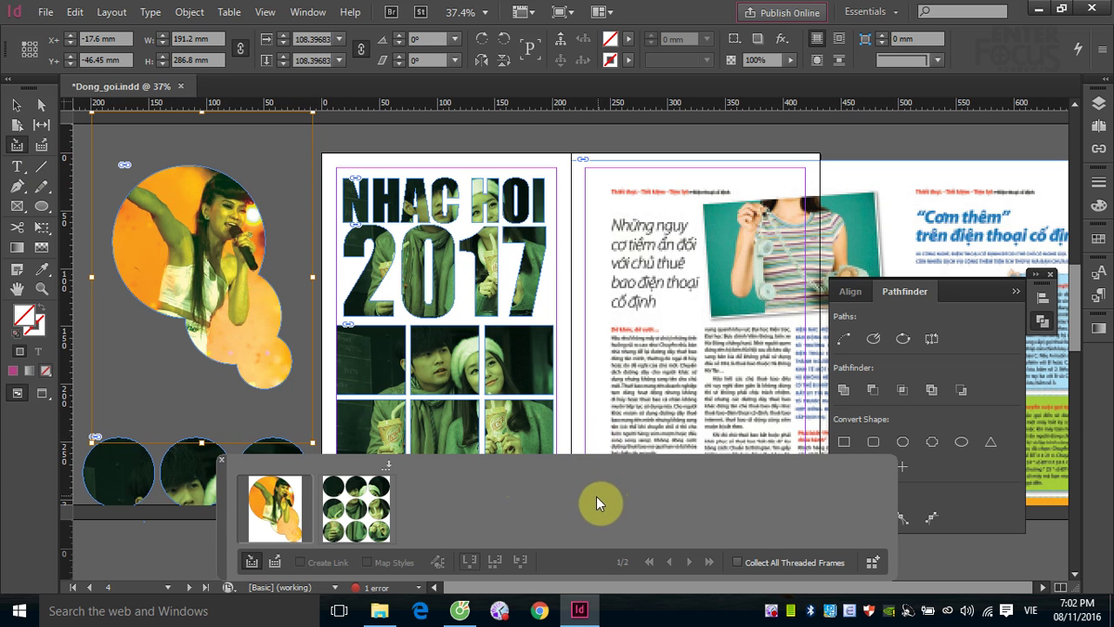
{"action": "left_click", "coordinate": [446, 292]}
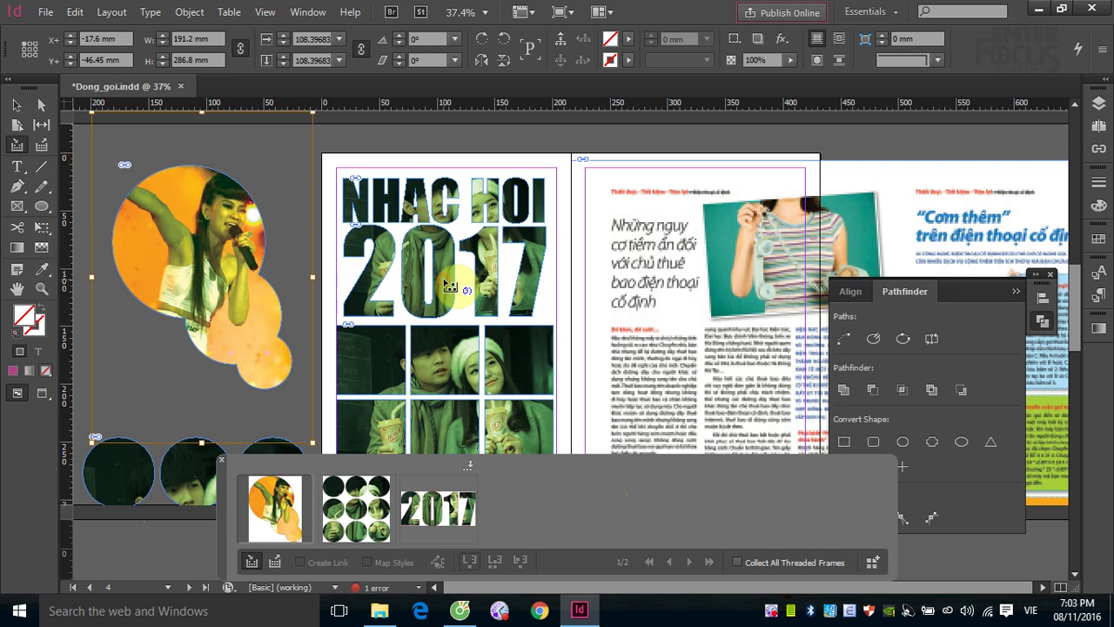
{"action": "left_click", "coordinate": [458, 226]}
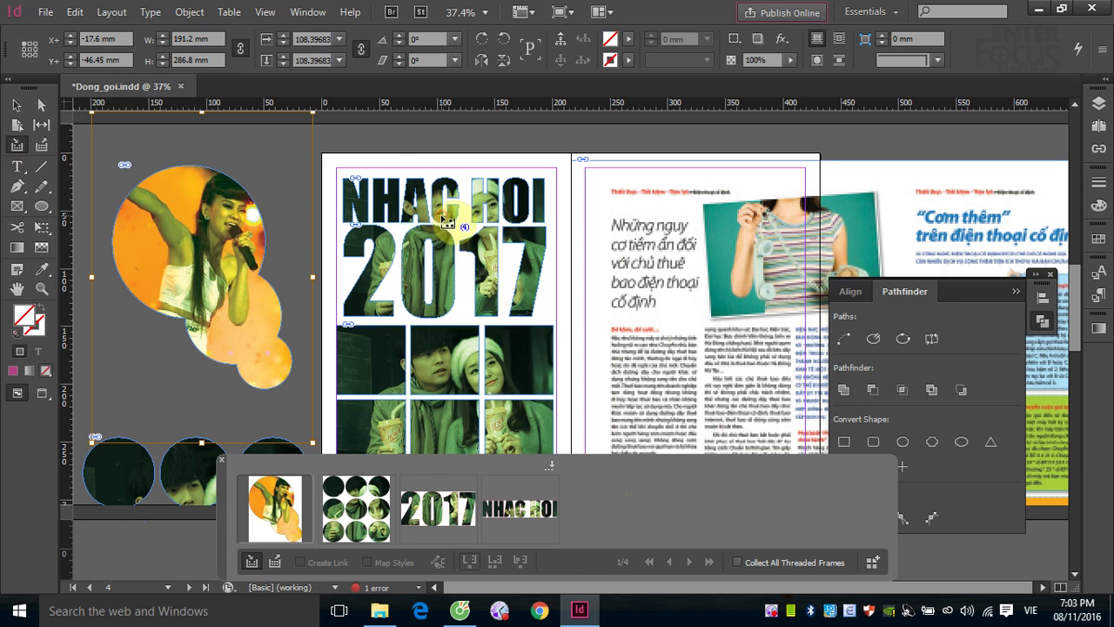
{"action": "left_click", "coordinate": [517, 378]}
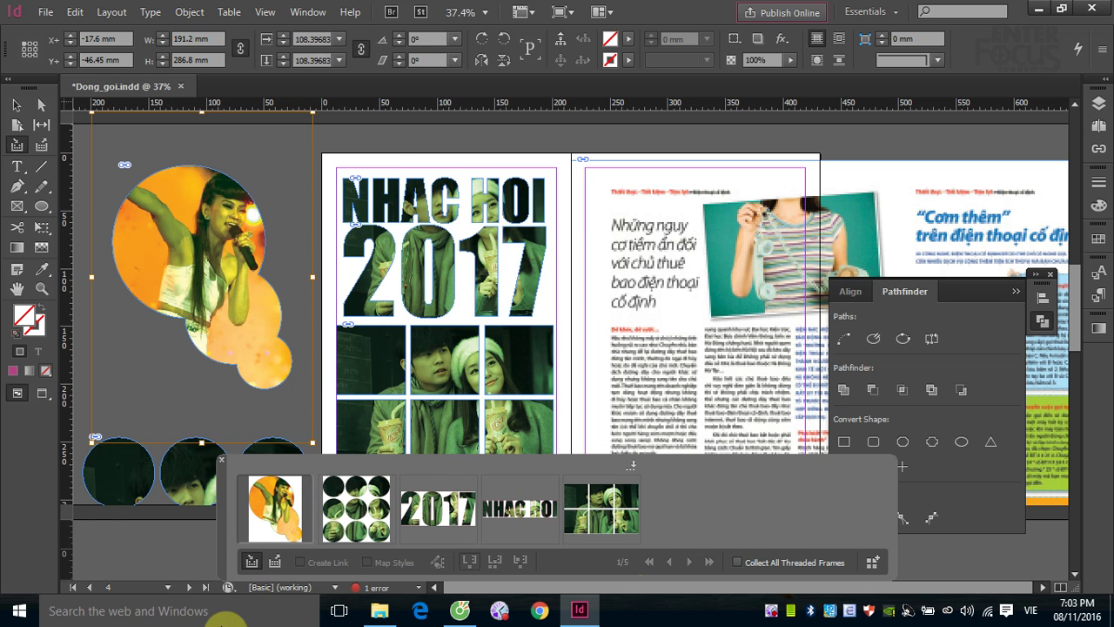
- Place the collected singer shape on page 6 and the nine-circle grid on page 7 at original size with the Content Placer tool
{"action": "left_click", "coordinate": [1098, 109]}
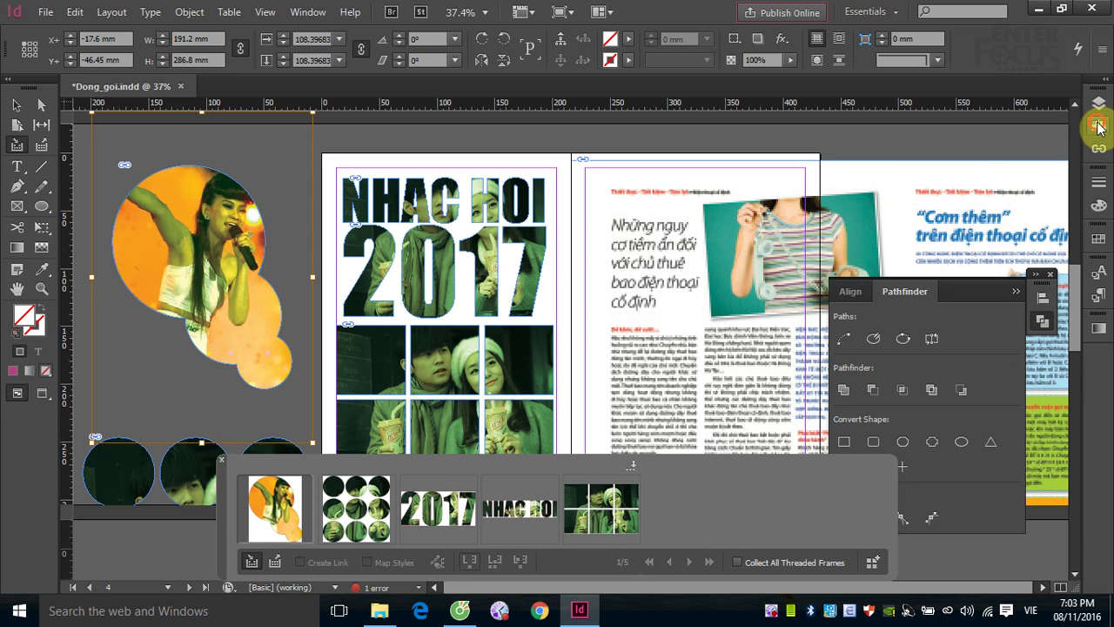
{"action": "double_click", "coordinate": [970, 347]}
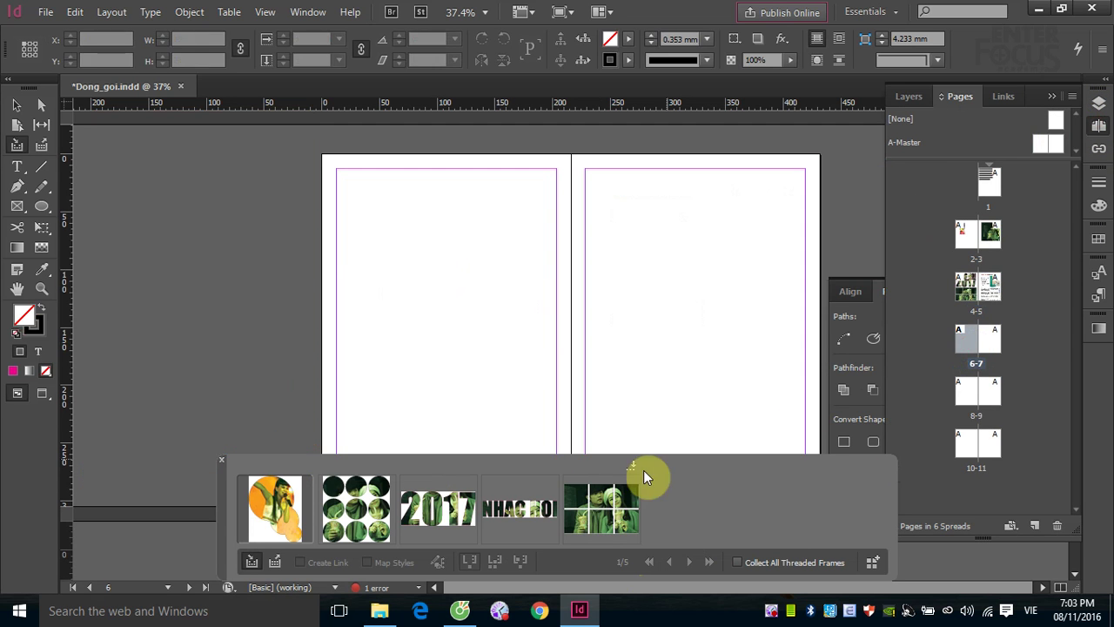
{"action": "left_click", "coordinate": [274, 562]}
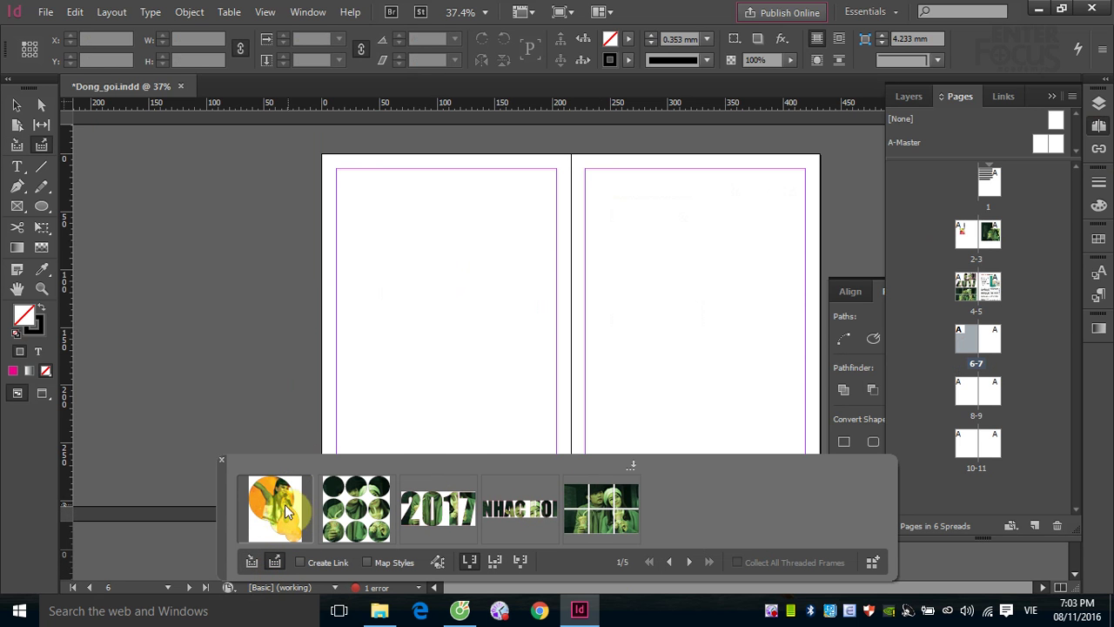
{"action": "left_click_drag", "start_coordinate": [275, 522], "coordinate": [406, 297]}
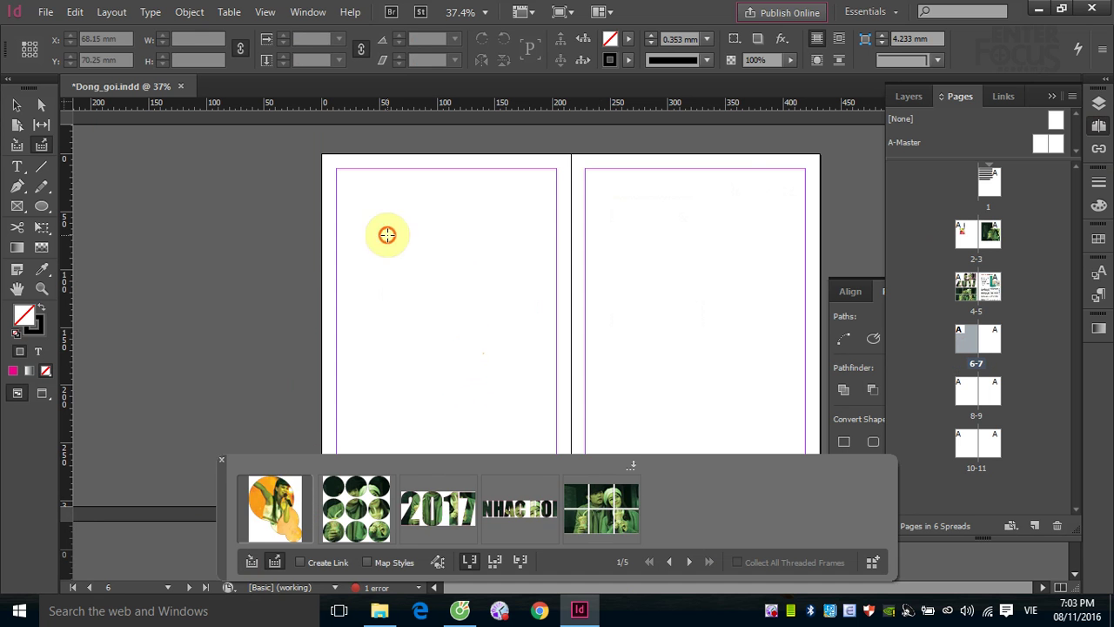
{"action": "left_click_drag", "start_coordinate": [386, 235], "coordinate": [566, 453]}
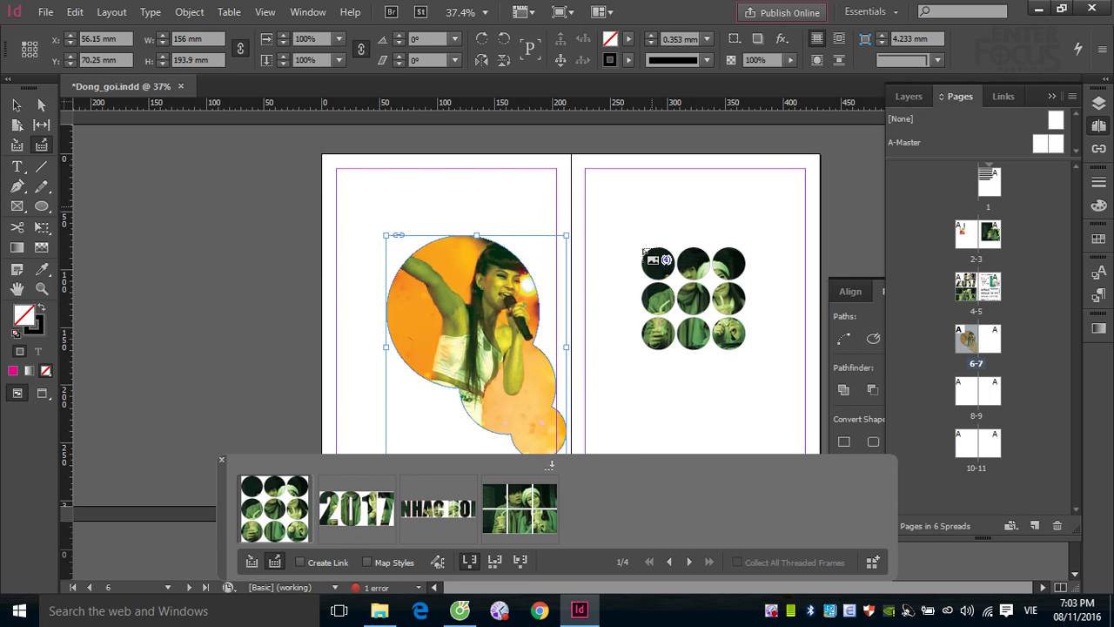
{"action": "left_click_drag", "start_coordinate": [610, 212], "coordinate": [609, 212]}
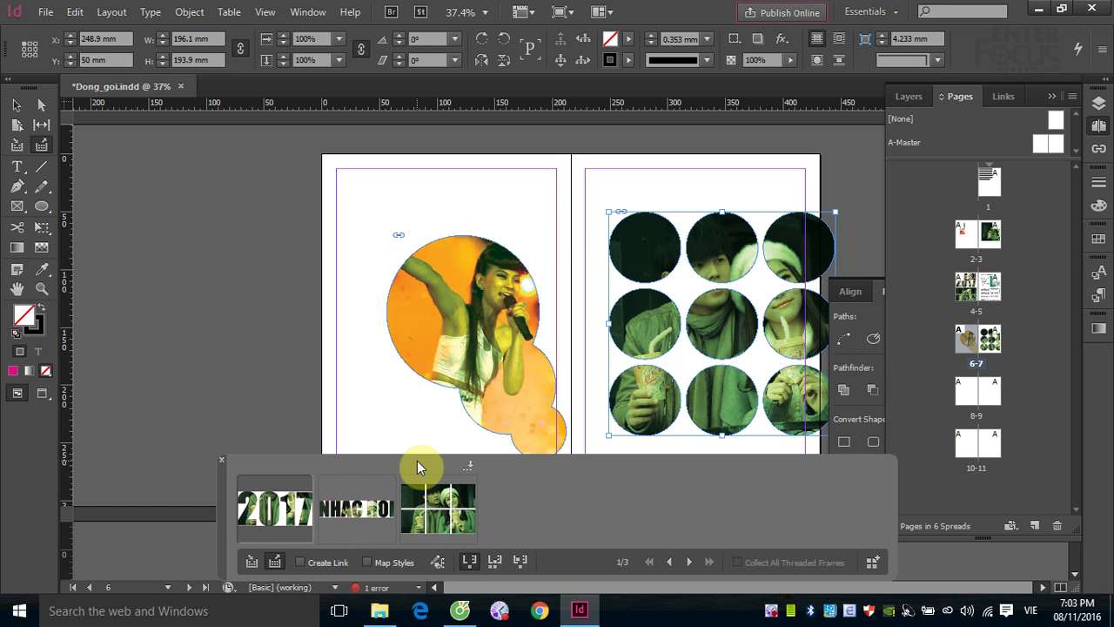
- Enlarge the second text frame on page 1 to about 185 mm wide and 21 mm high so its overset text fits
{"action": "double_click", "coordinate": [988, 180]}
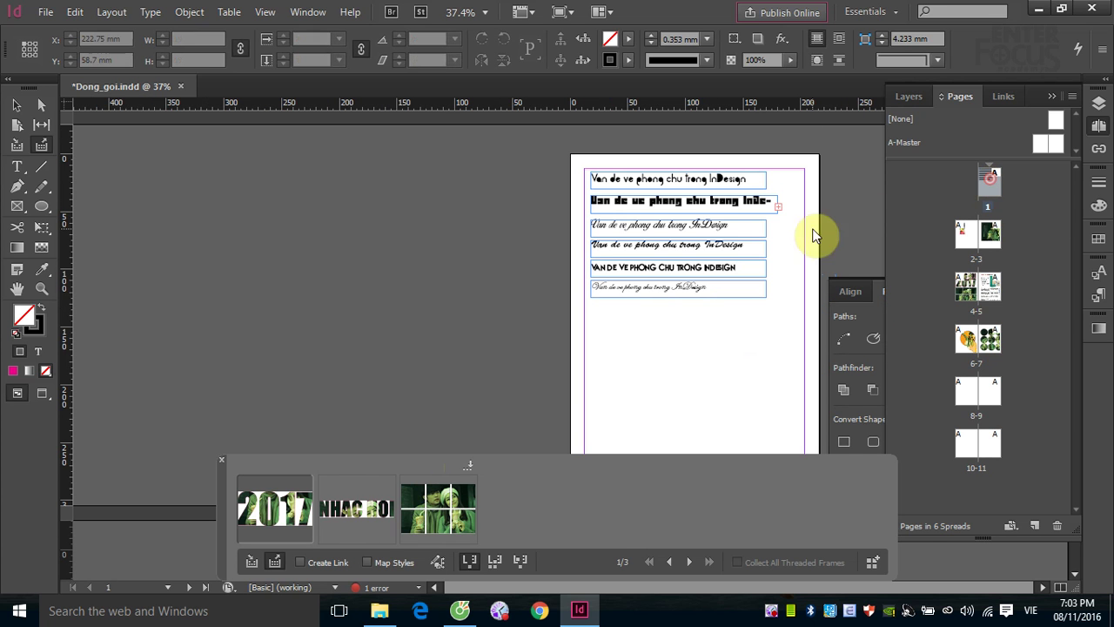
{"action": "left_click", "coordinate": [16, 105]}
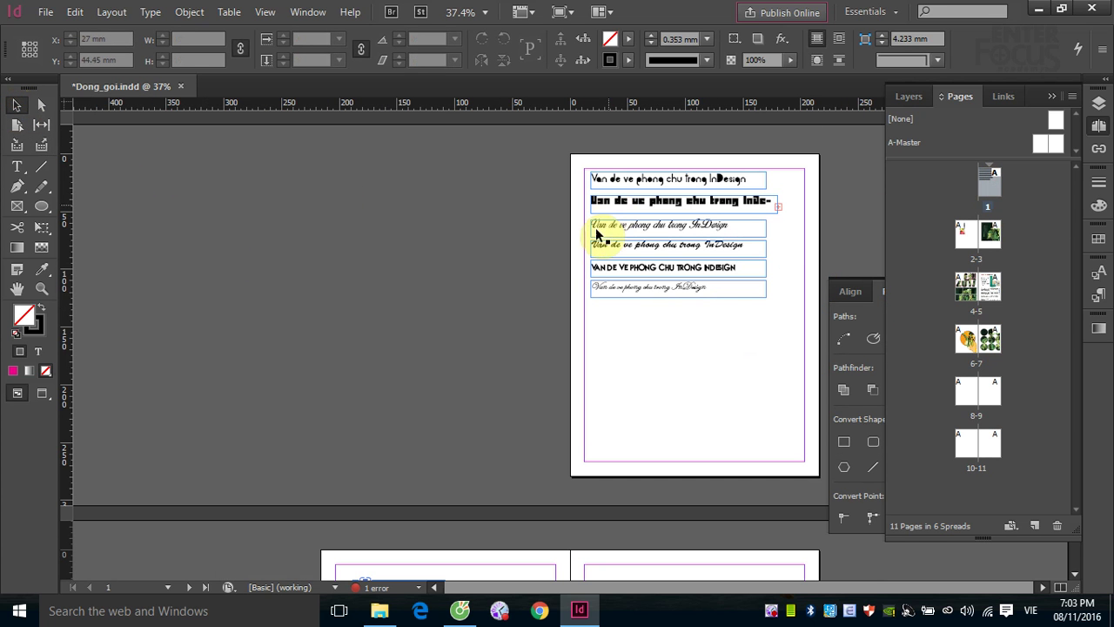
{"action": "left_click", "coordinate": [756, 207]}
{"action": "left_click_drag", "start_coordinate": [778, 207], "coordinate": [805, 218]}
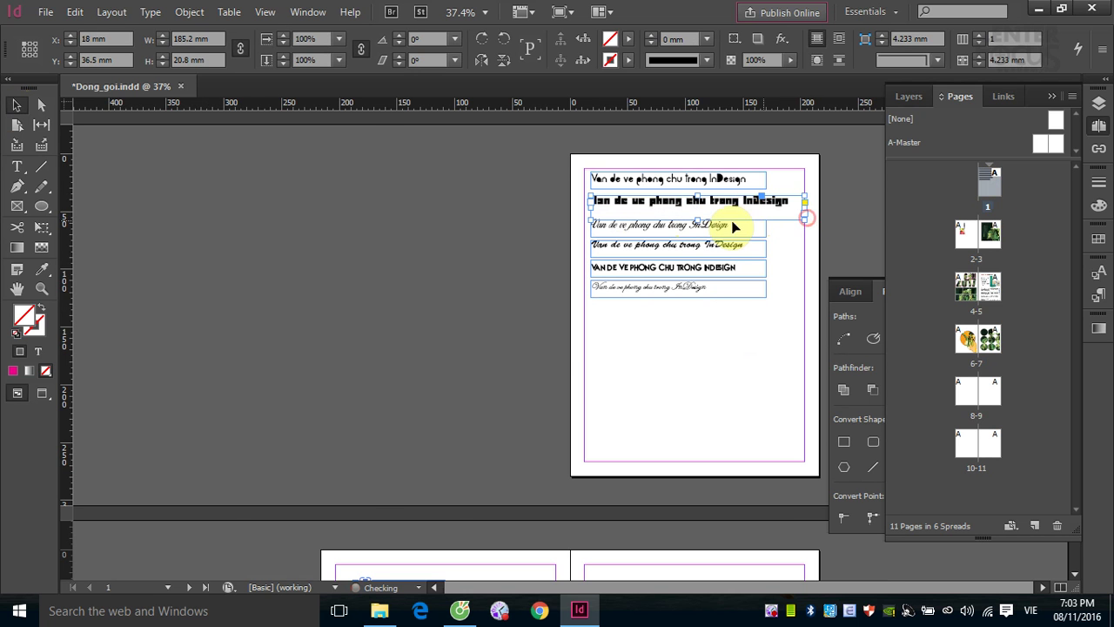
- Collect the first three text frames on page 1 with the Content Collector tool
{"action": "left_click", "coordinate": [17, 145]}
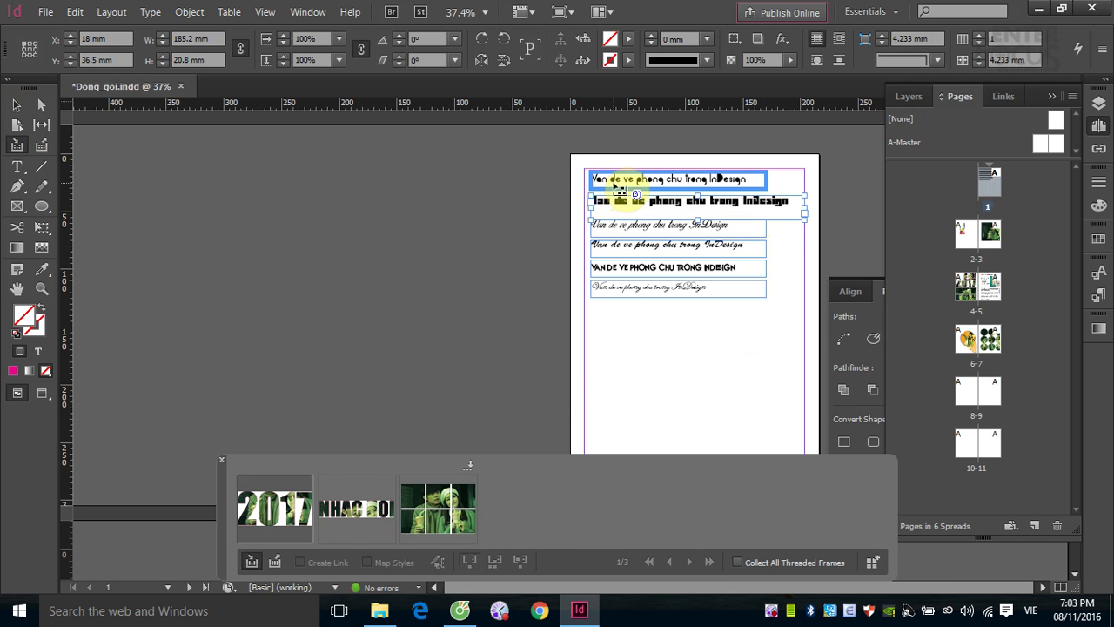
{"action": "left_click", "coordinate": [641, 211]}
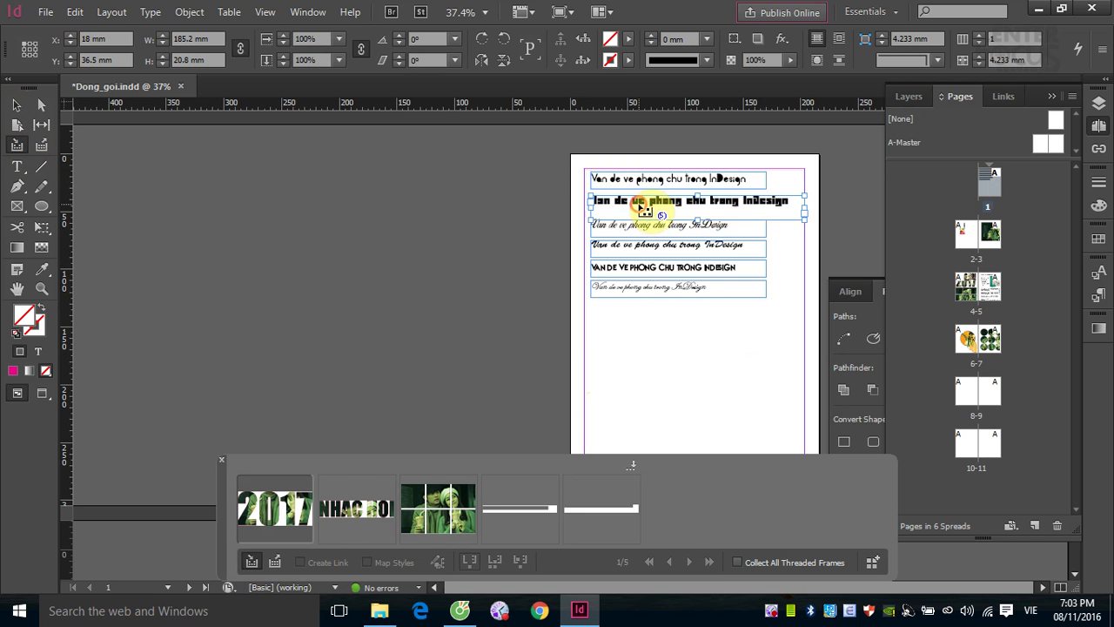
{"action": "left_click", "coordinate": [644, 229]}
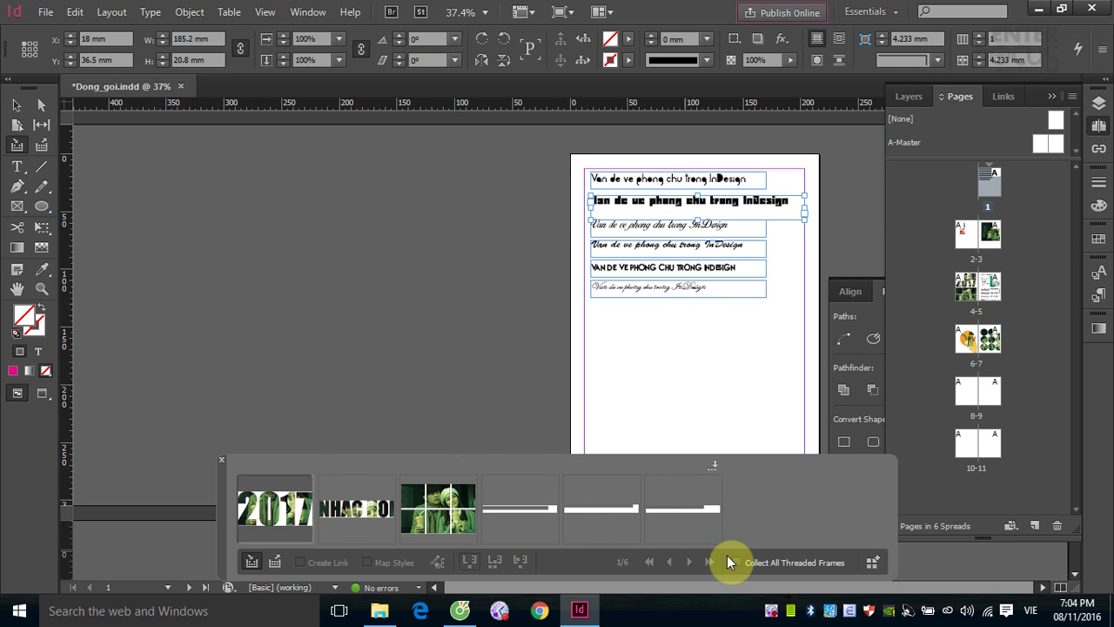
- Place the collected 2017 and NHAC HOI lettering on page 8, and the rectangle photo grid and first text frame on page 9
{"action": "double_click", "coordinate": [962, 393]}
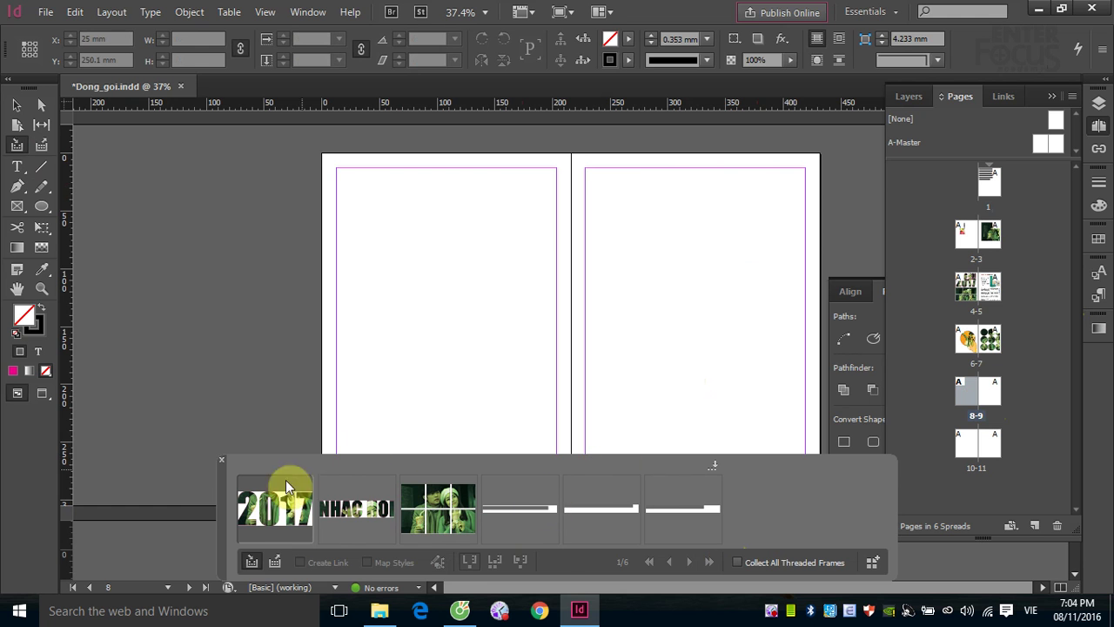
{"action": "left_click", "coordinate": [274, 562]}
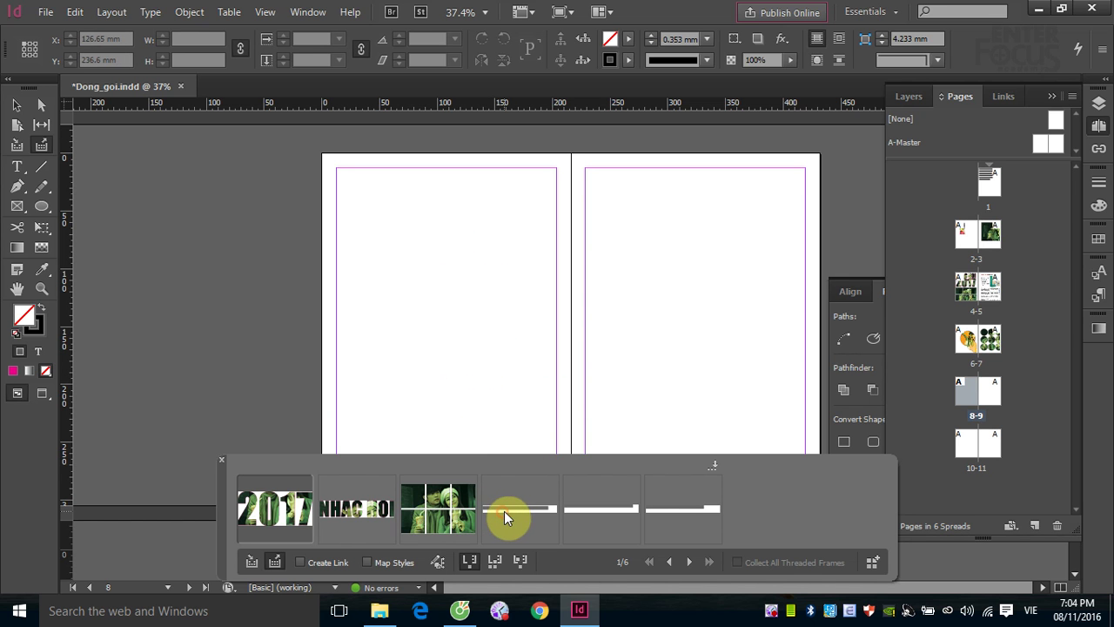
{"action": "left_click_drag", "start_coordinate": [384, 224], "coordinate": [590, 318]}
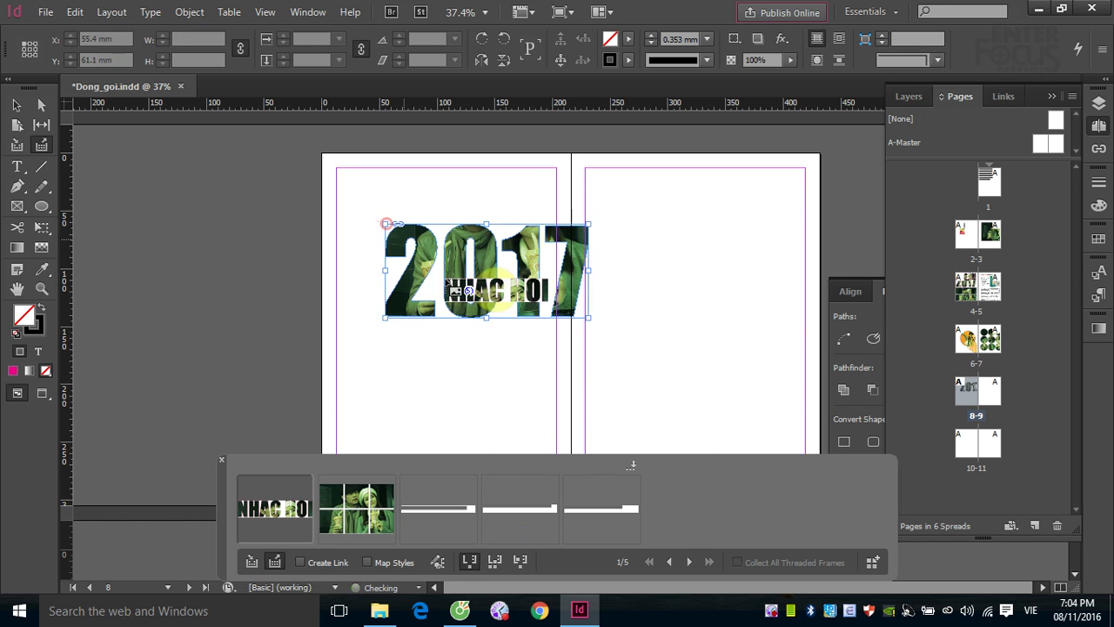
{"action": "left_click_drag", "start_coordinate": [411, 353], "coordinate": [615, 402]}
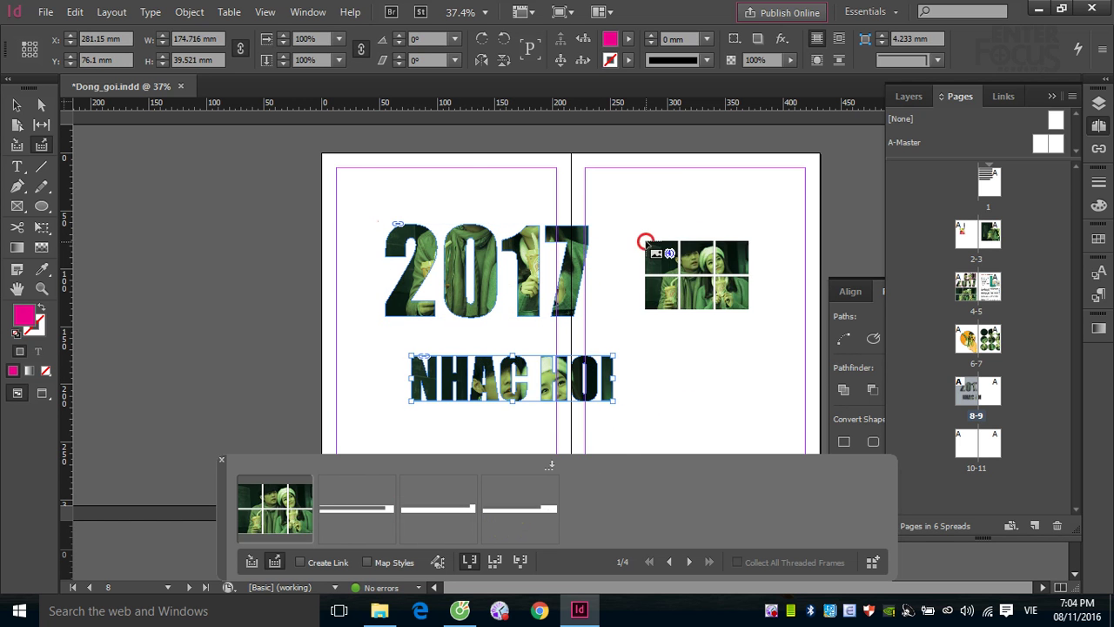
{"action": "key", "text": "Escape"}
{"action": "left_click", "coordinate": [661, 185]}
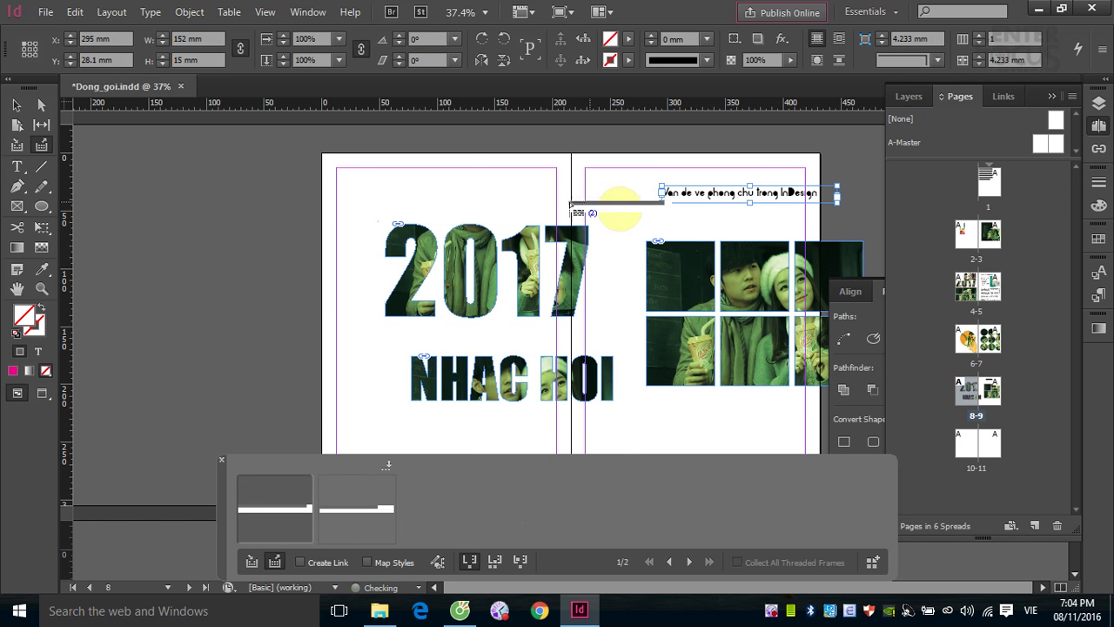
- Place the two remaining collected text frames above the 2017 lettering on page 8 and below the photo grid on page 9
{"action": "left_click_drag", "start_coordinate": [403, 184], "coordinate": [615, 203]}
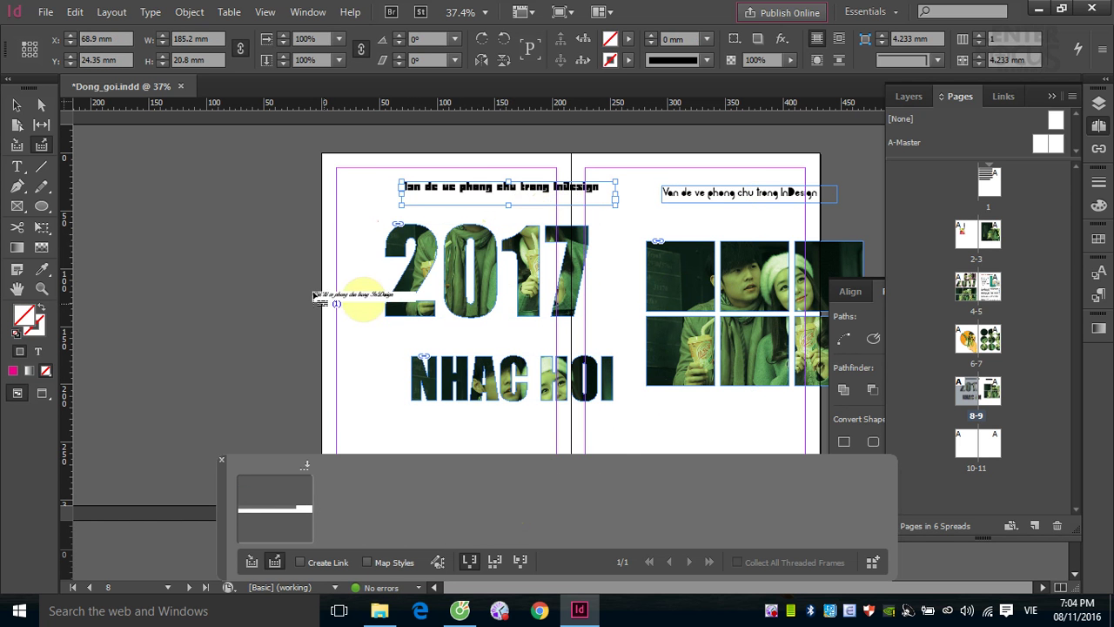
{"action": "left_click_drag", "start_coordinate": [631, 425], "coordinate": [810, 445]}
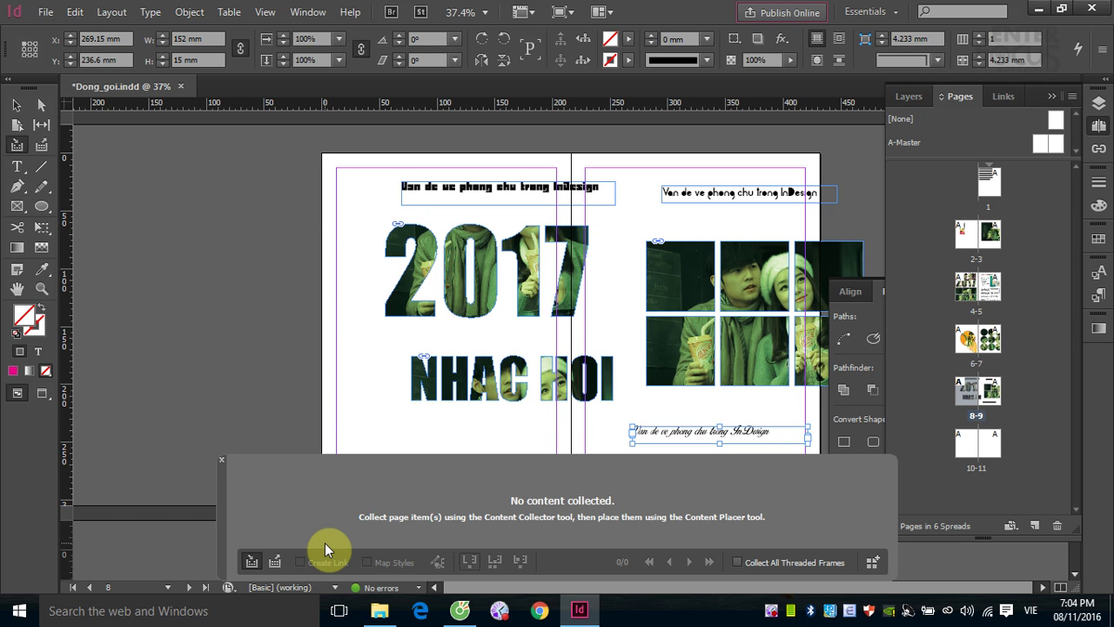
{"action": "left_click", "coordinate": [16, 106]}
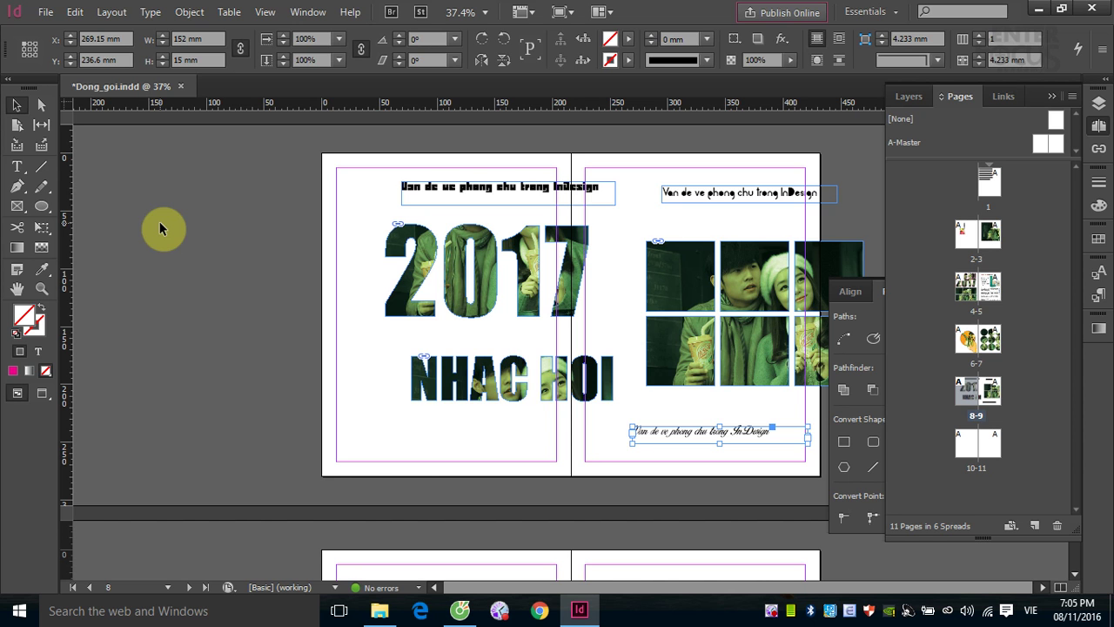
- Review the placed items on spreads 6-7 and 8-9
{"action": "left_click", "coordinate": [969, 342]}
{"action": "double_click", "coordinate": [969, 342]}
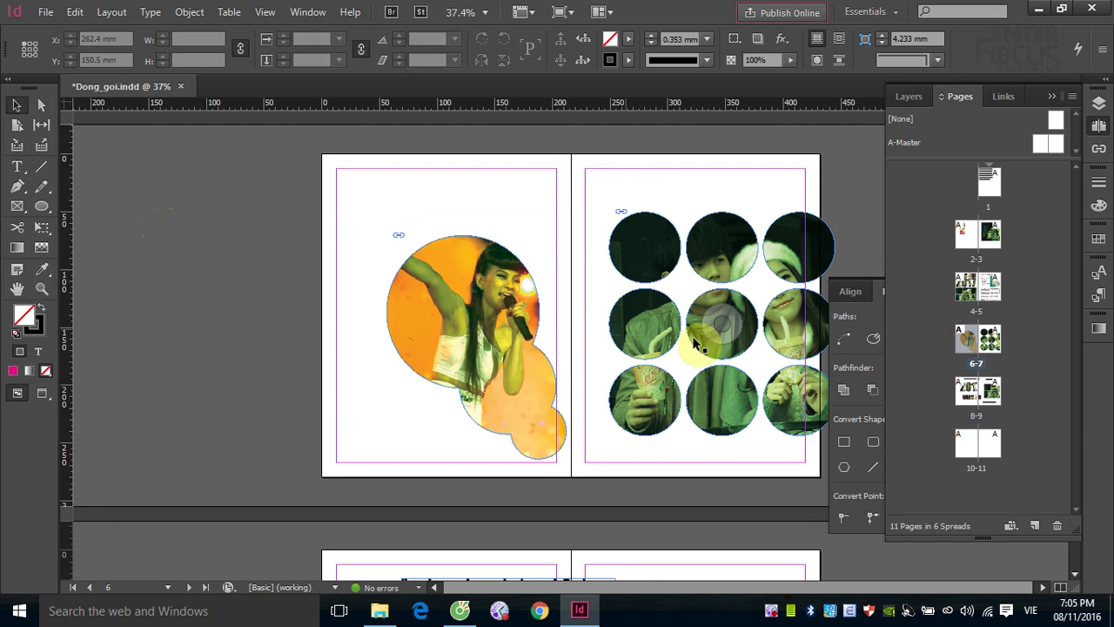
{"action": "double_click", "coordinate": [966, 391]}
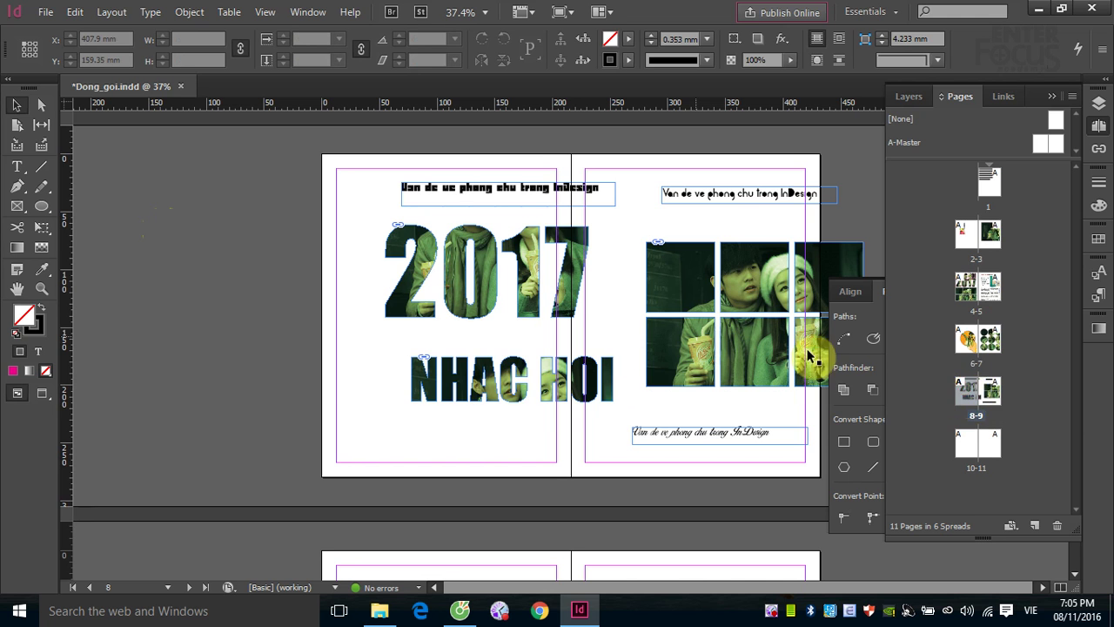
- Move the woman's photo from page 2 to the lower part of page 3
{"action": "double_click", "coordinate": [968, 235]}
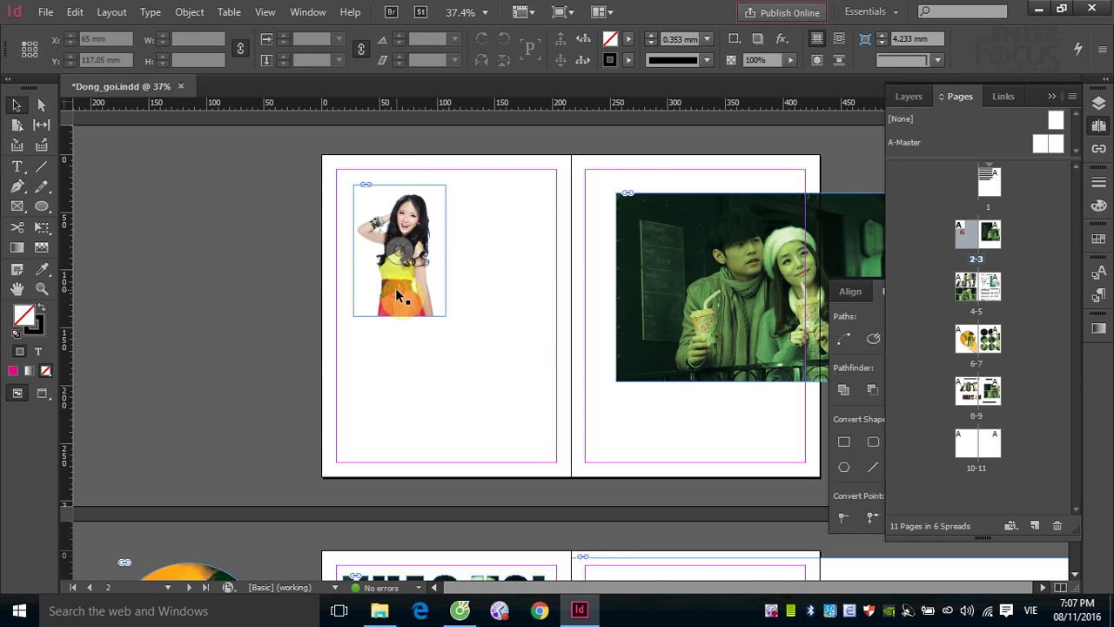
{"action": "left_click_drag", "start_coordinate": [396, 296], "coordinate": [637, 435]}
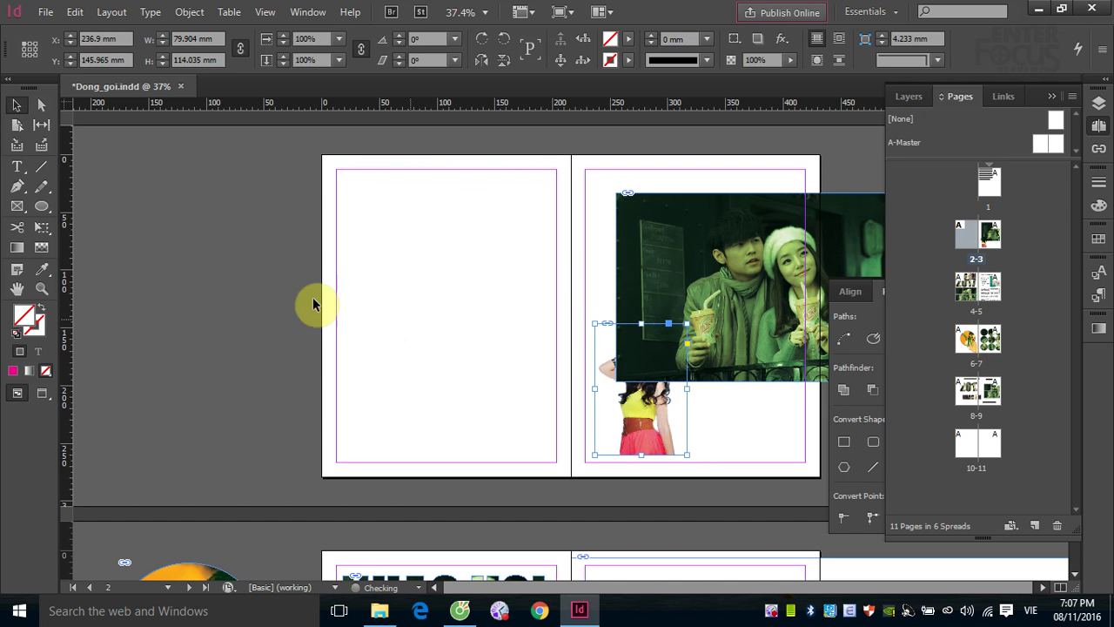
- Create a text frame about 190 mm wide and 63 mm high at page 2's upper margin containing "SU DUNG FONT KHONG HO TRO GO TIENG VIET"
{"action": "left_click", "coordinate": [17, 166]}
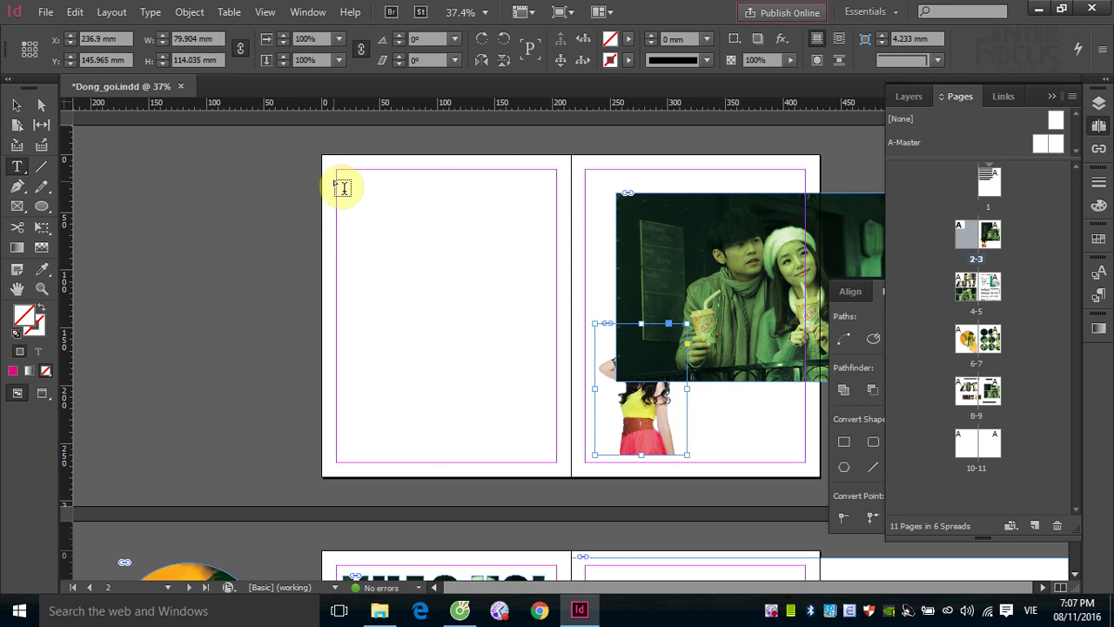
{"action": "left_click_drag", "start_coordinate": [342, 174], "coordinate": [554, 242]}
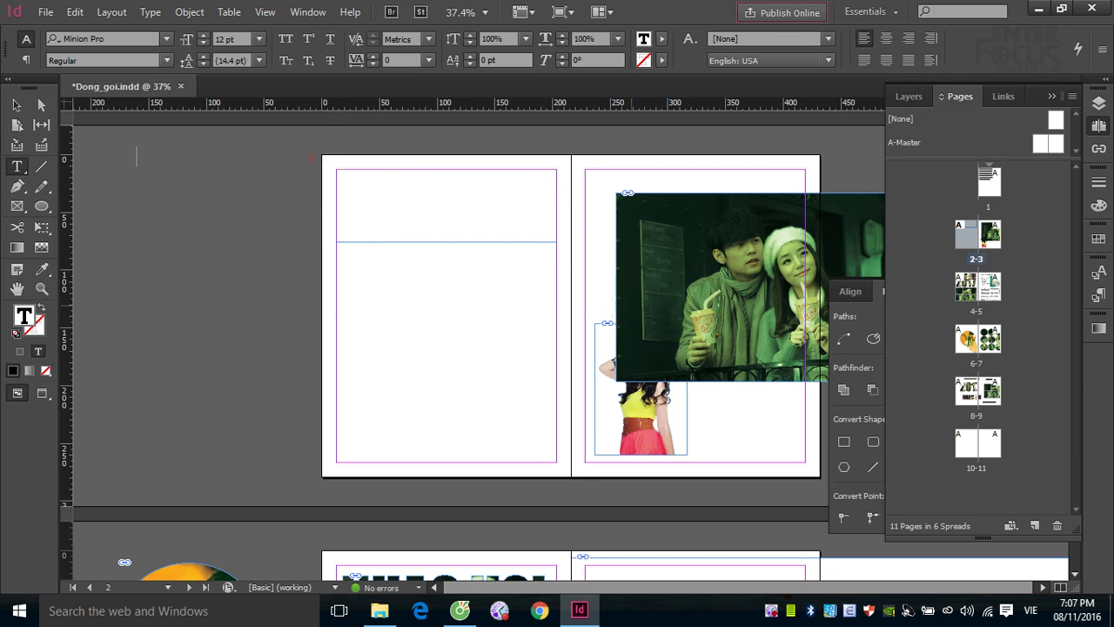
{"action": "key", "text": "ctrl+alt+equal"}
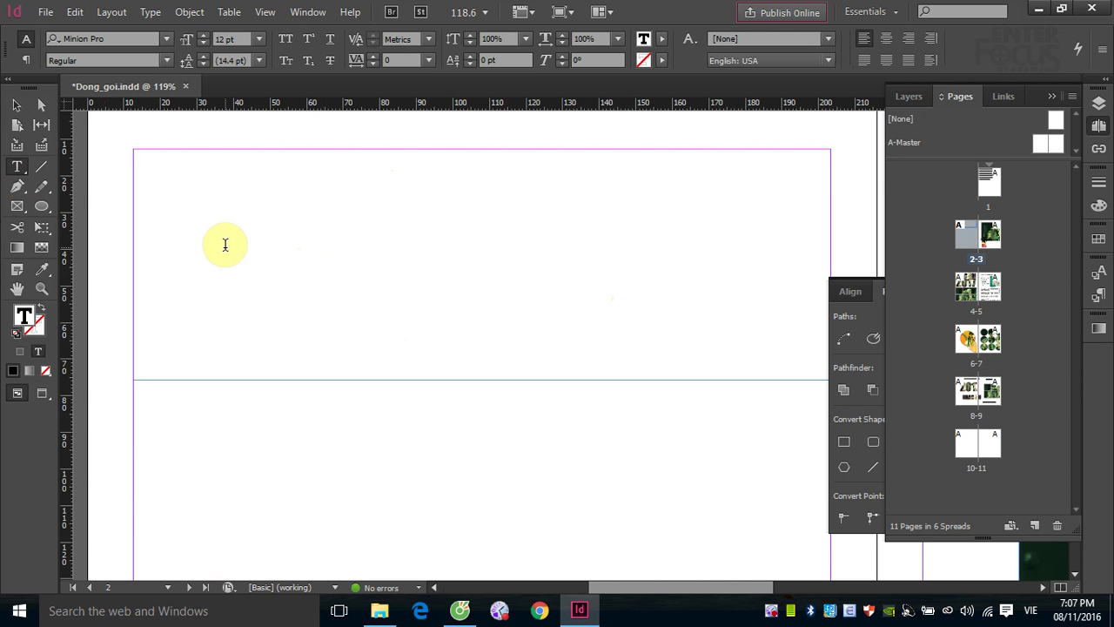
{"action": "type", "text": "SU "}
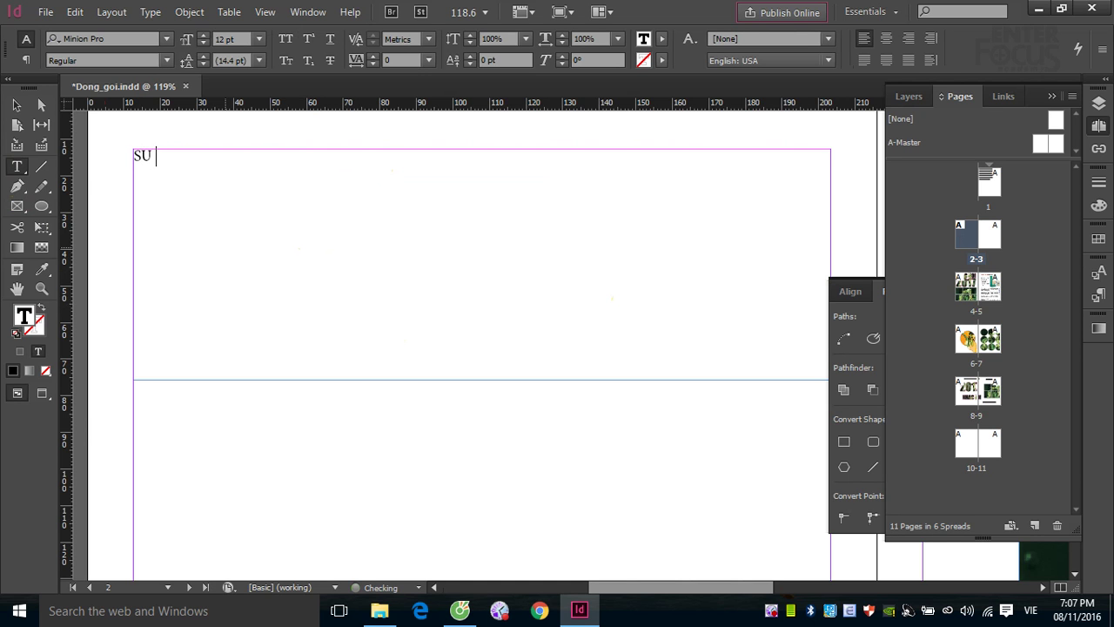
{"action": "type", "text": "DUNG FONT "}
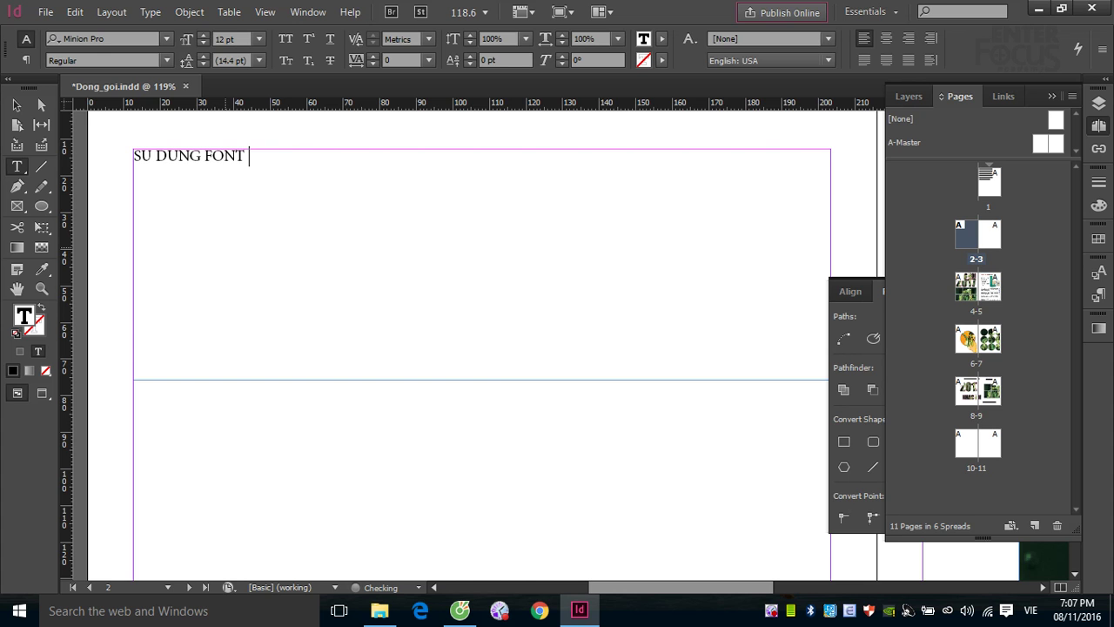
{"action": "type", "text": "KHONG HO"}
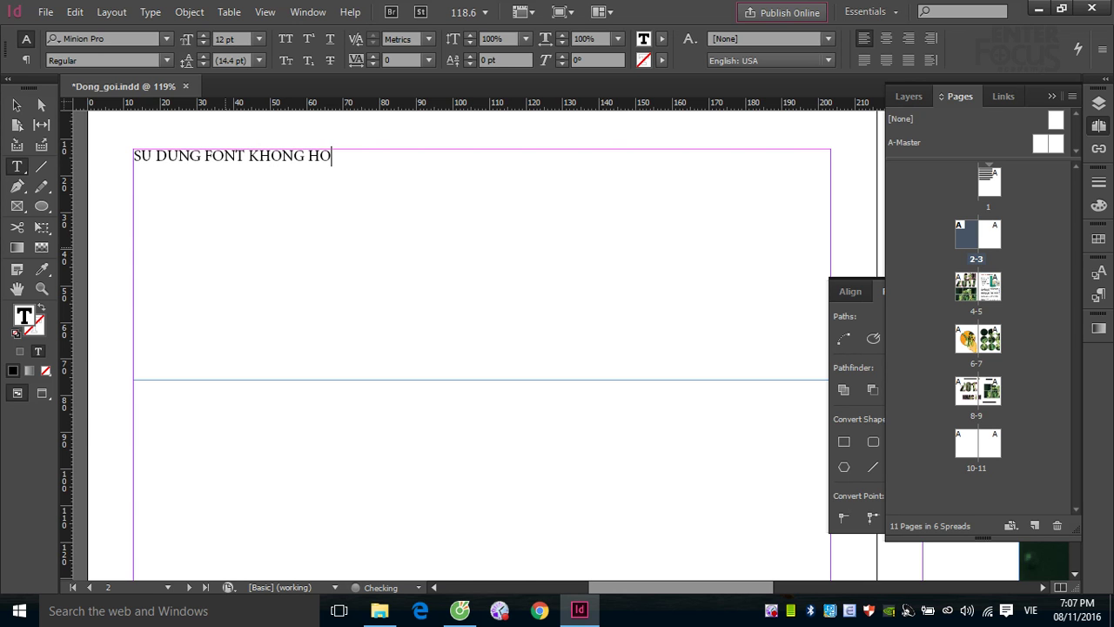
{"action": "type", "text": " TRO GO TIENG VIET"}
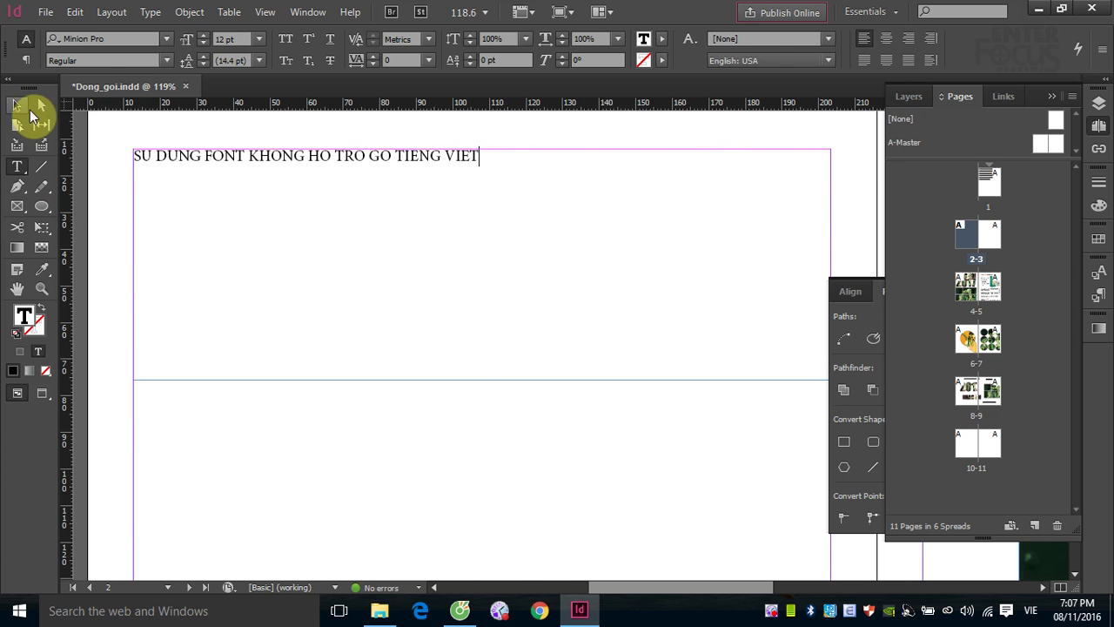
- Enlarge the text in the page 2 frame to 54 pt
{"action": "left_click", "coordinate": [18, 107]}
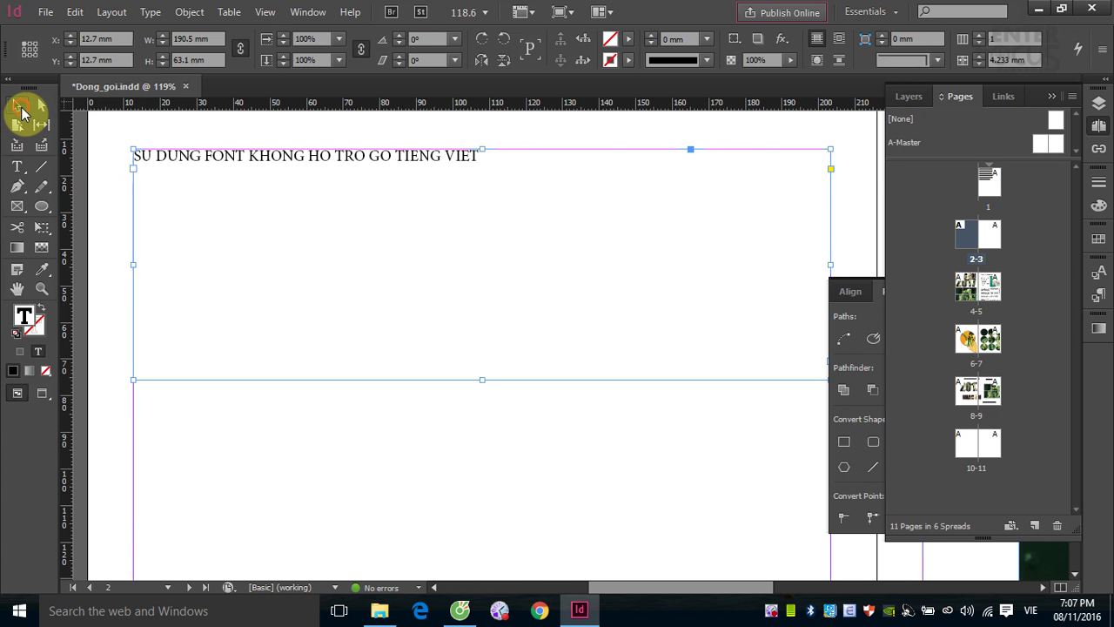
{"action": "key", "text": "ctrl+shift+period"}
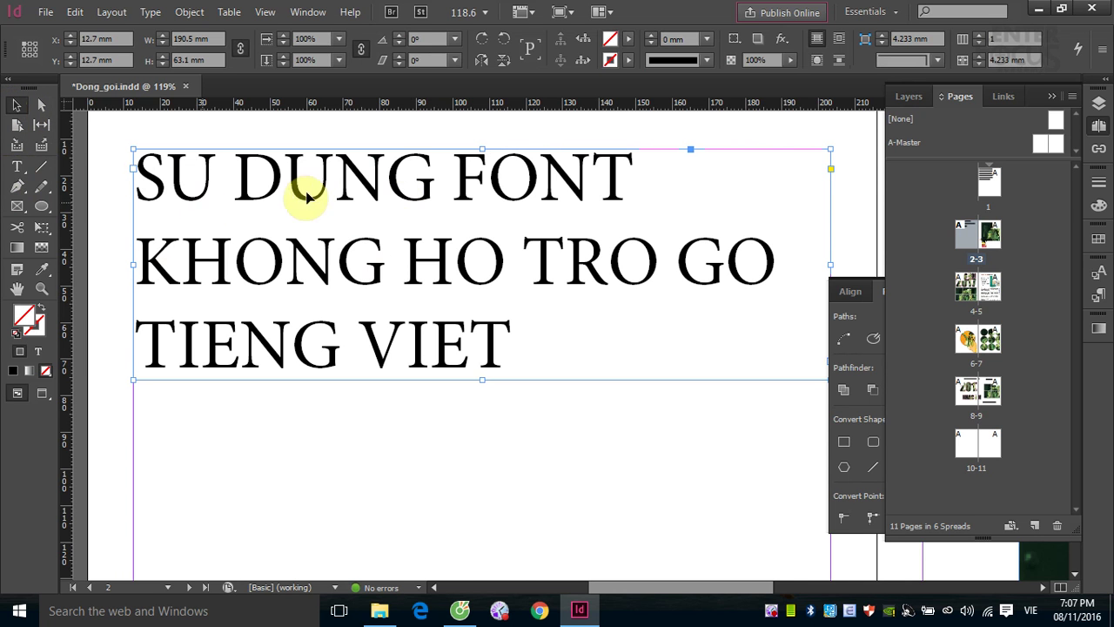
- Set the font of the whole page 2 sentence to Dolce Vita and keep the character settings clear of the text
{"action": "left_click", "coordinate": [19, 171]}
{"action": "left_click_drag", "start_coordinate": [139, 174], "coordinate": [575, 339]}
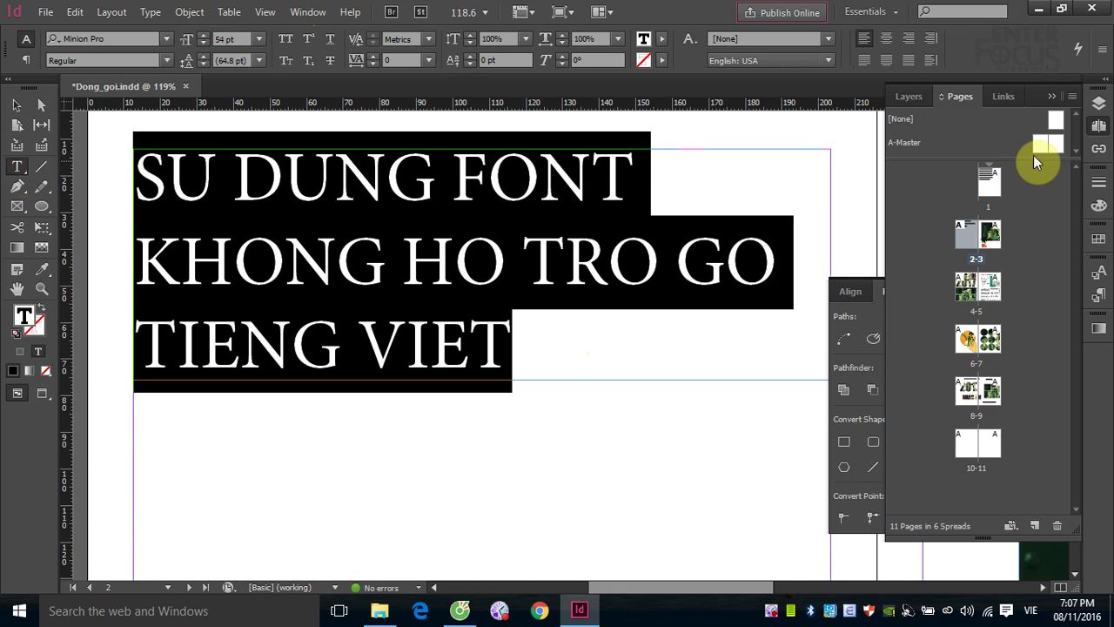
{"action": "left_click", "coordinate": [1050, 94]}
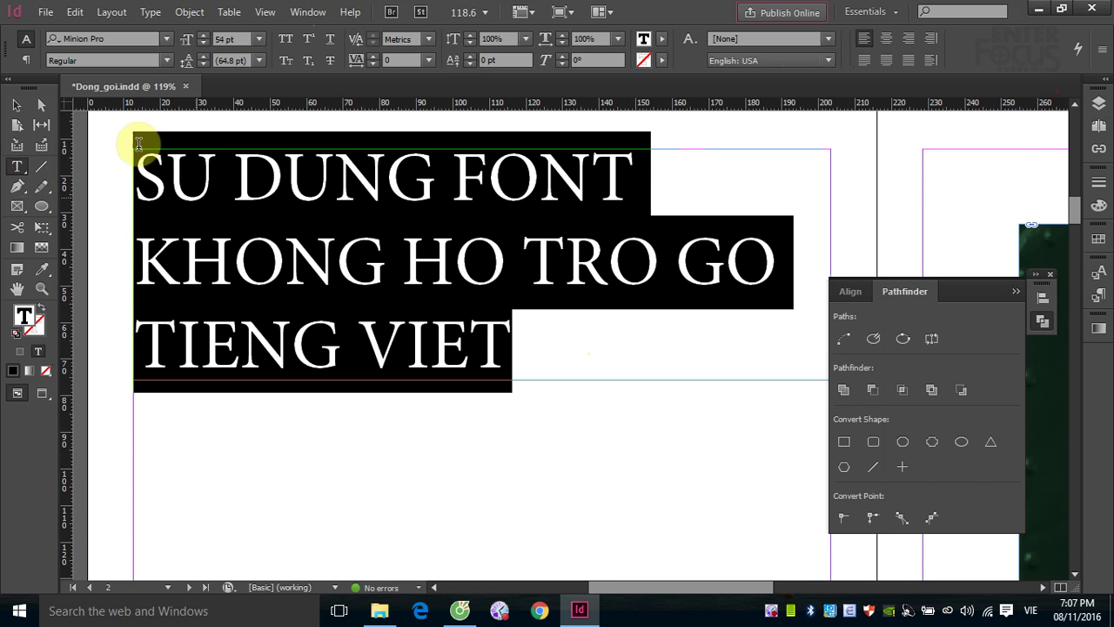
{"action": "left_click", "coordinate": [153, 16]}
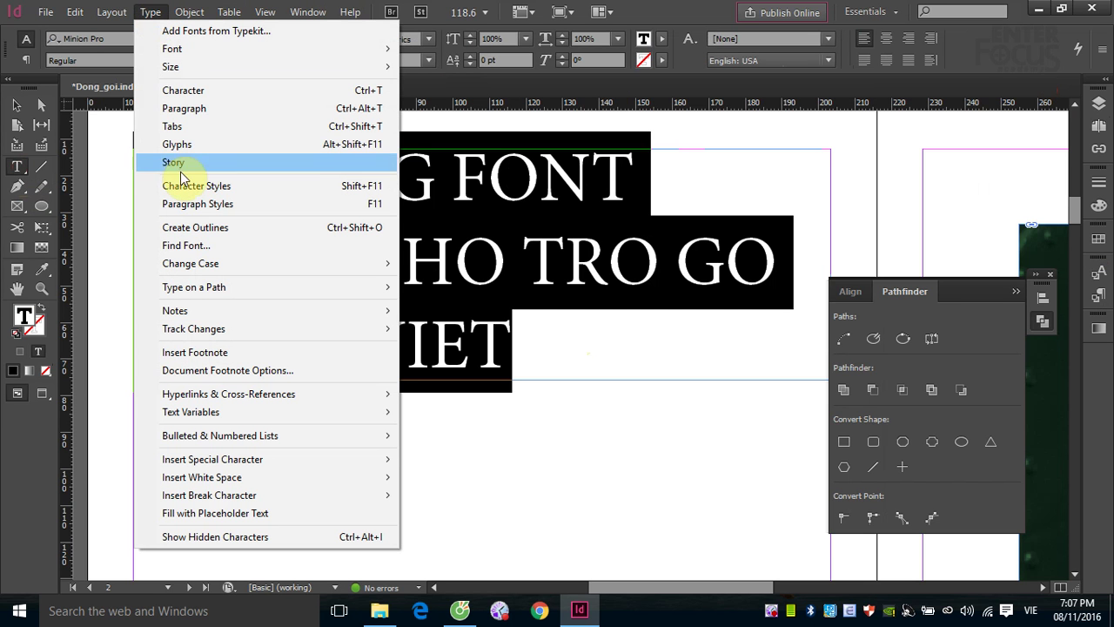
{"action": "left_click", "coordinate": [193, 90]}
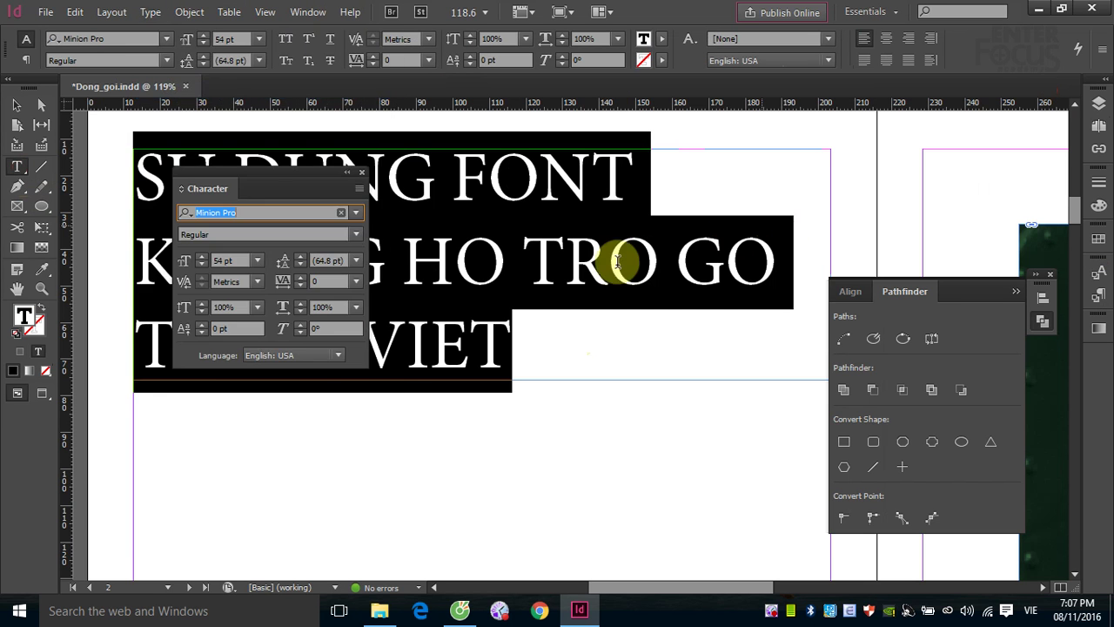
{"action": "left_click", "coordinate": [357, 218]}
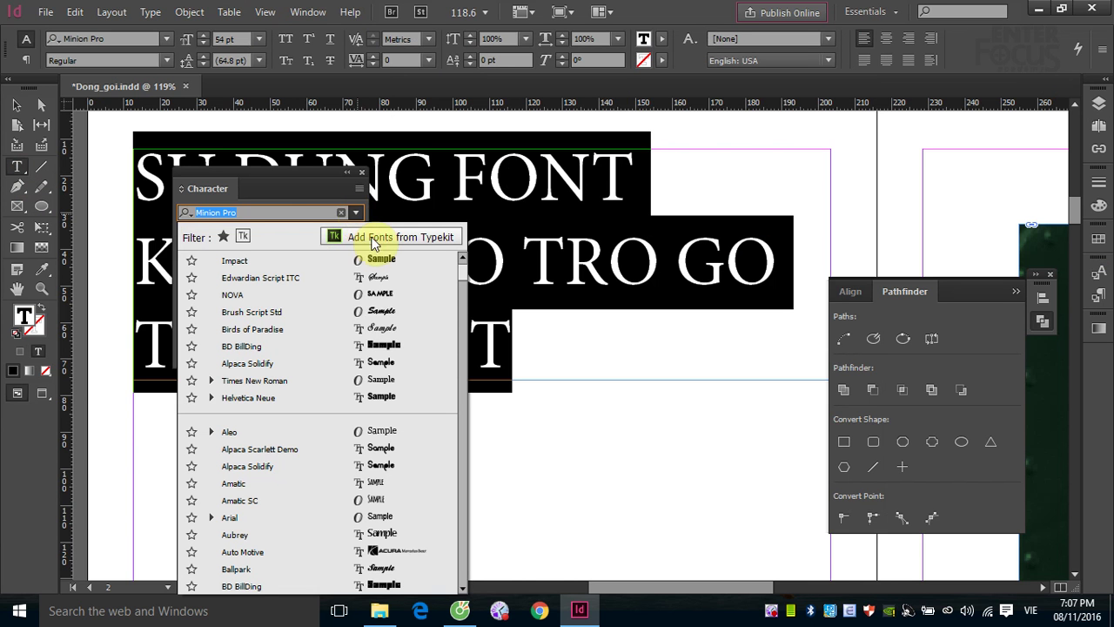
{"action": "scroll", "coordinate": [440, 357], "scroll_direction": "down", "scroll_amount": 1}
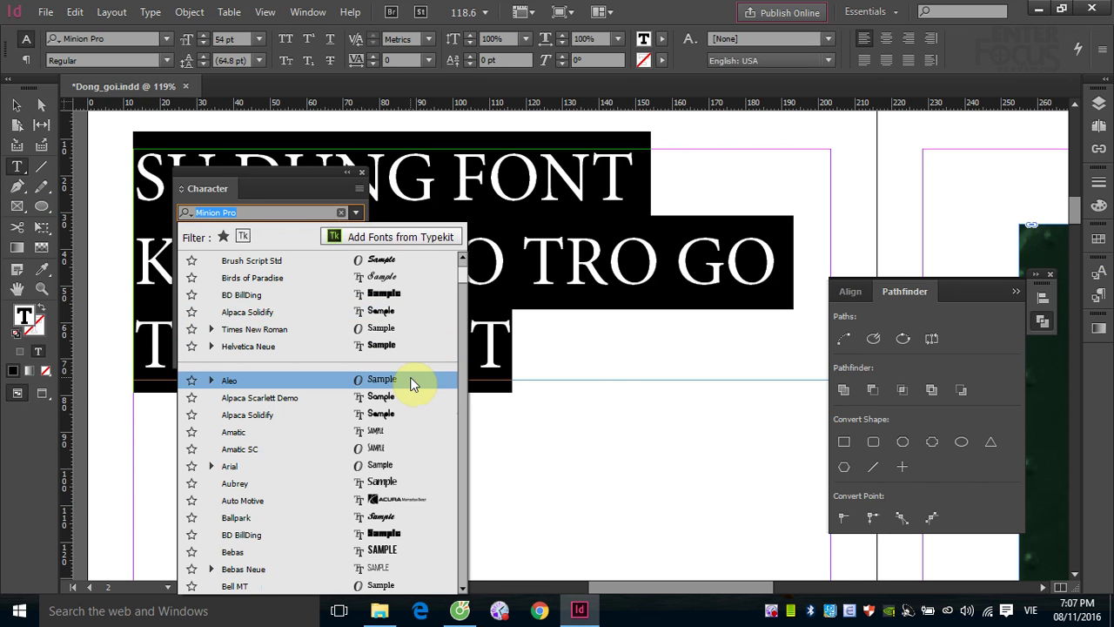
{"action": "scroll", "coordinate": [418, 376], "scroll_direction": "down", "scroll_amount": 4}
{"action": "scroll", "coordinate": [409, 397], "scroll_direction": "down", "scroll_amount": 9}
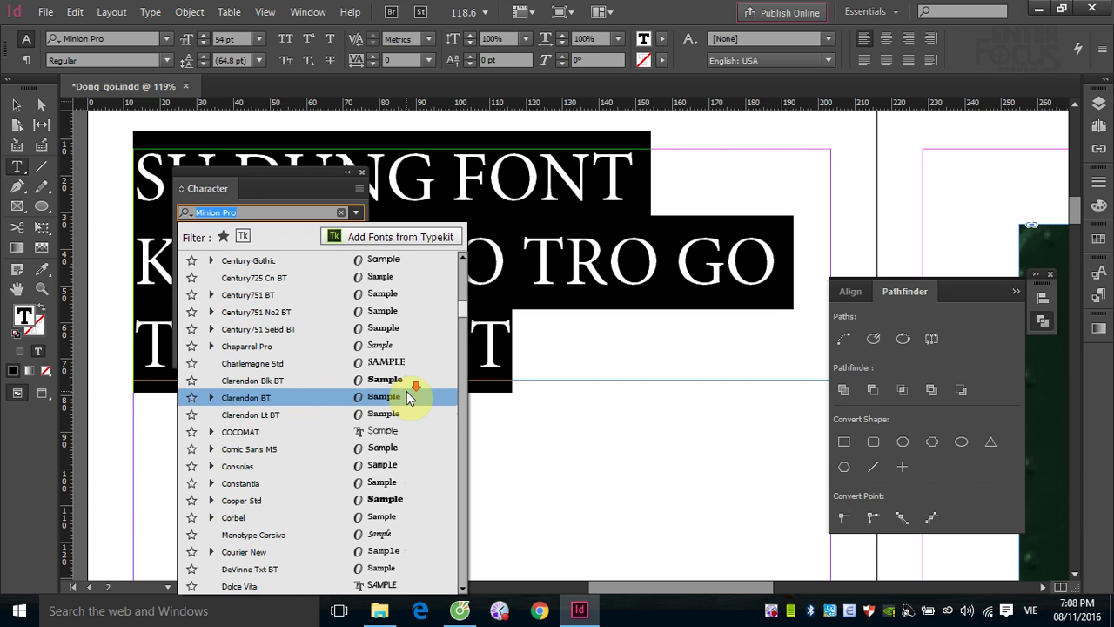
{"action": "scroll", "coordinate": [406, 391], "scroll_direction": "down", "scroll_amount": 2}
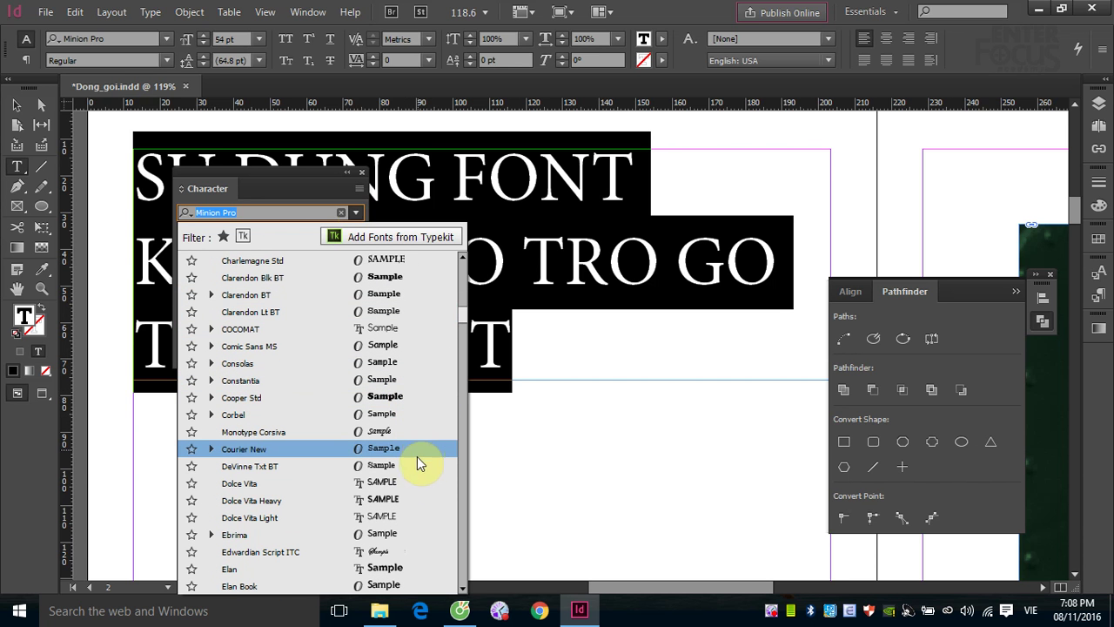
{"action": "left_click", "coordinate": [397, 490]}
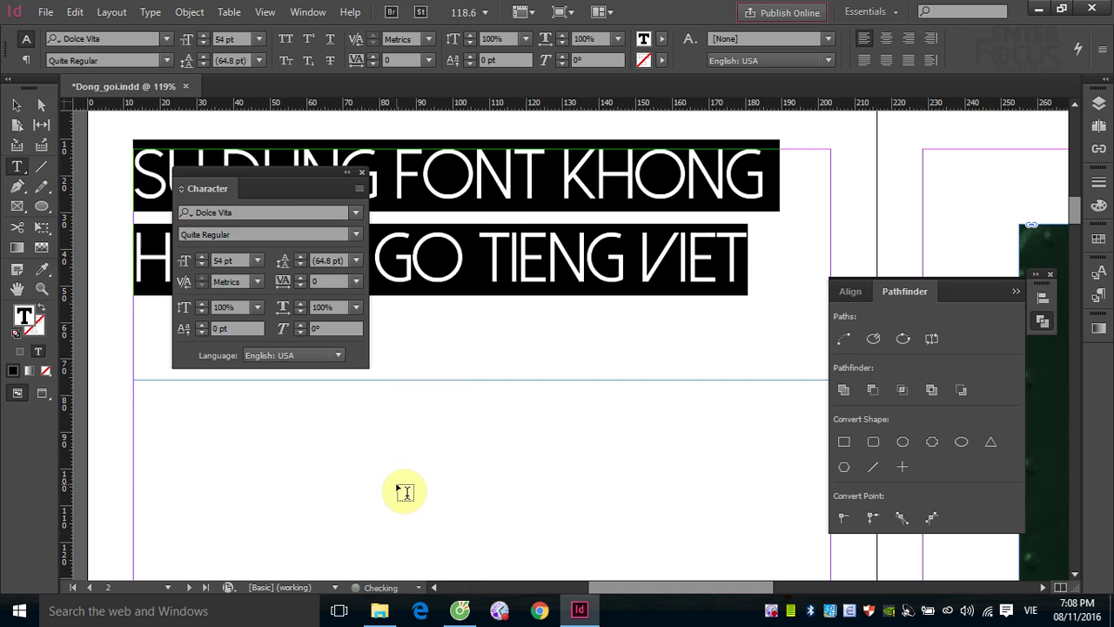
{"action": "left_click_drag", "start_coordinate": [262, 171], "coordinate": [357, 380]}
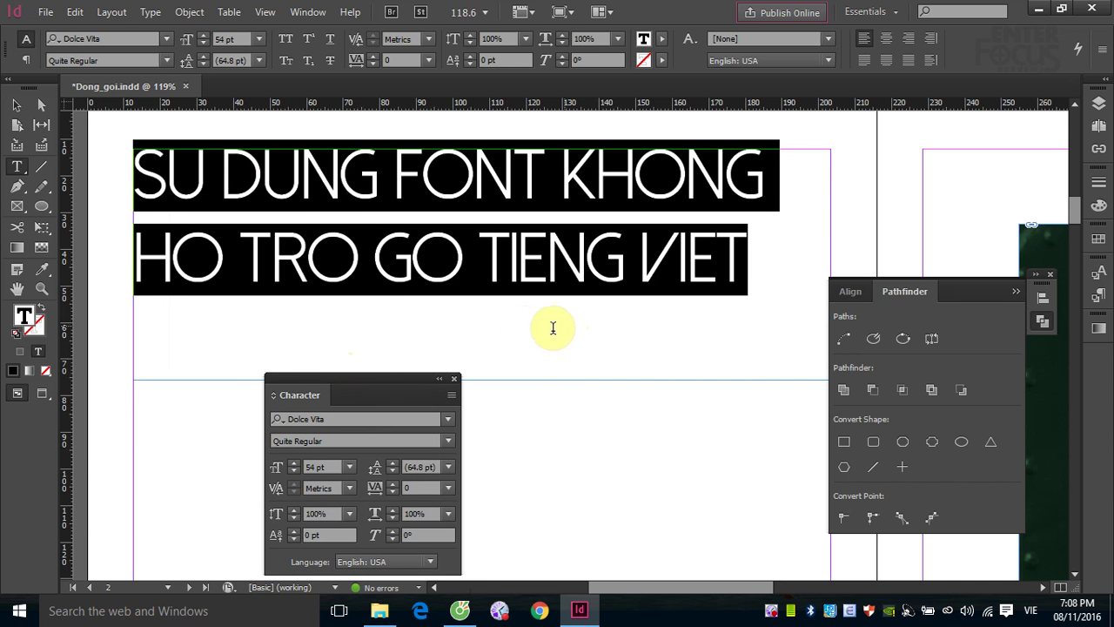
{"action": "left_click", "coordinate": [264, 204]}
{"action": "left_click_drag", "start_coordinate": [170, 172], "coordinate": [197, 170]}
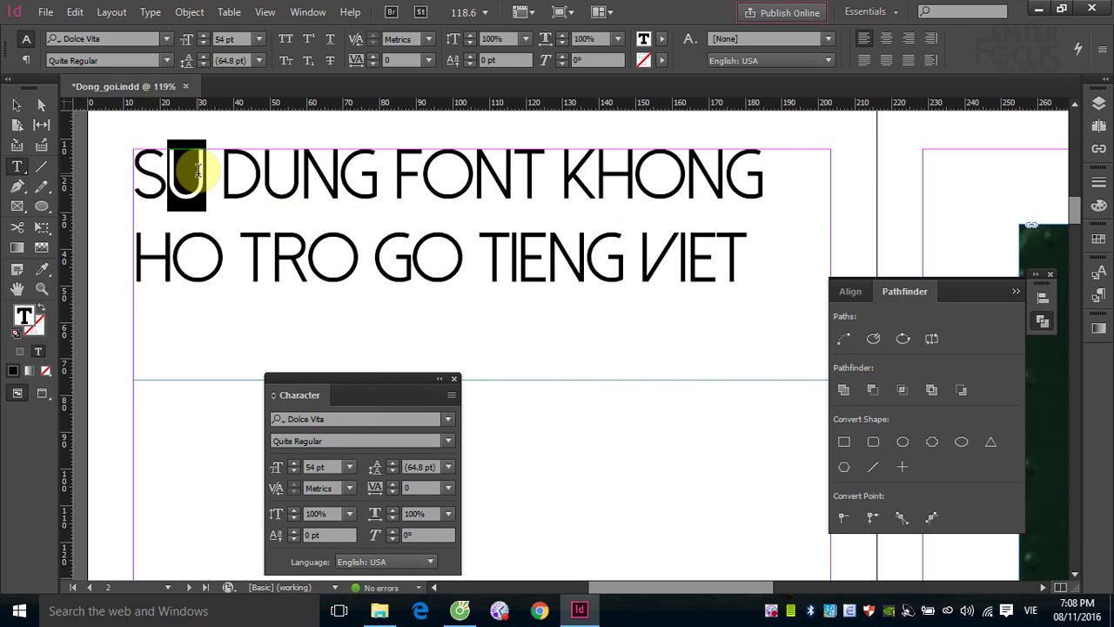
{"action": "type", "text": "w"}
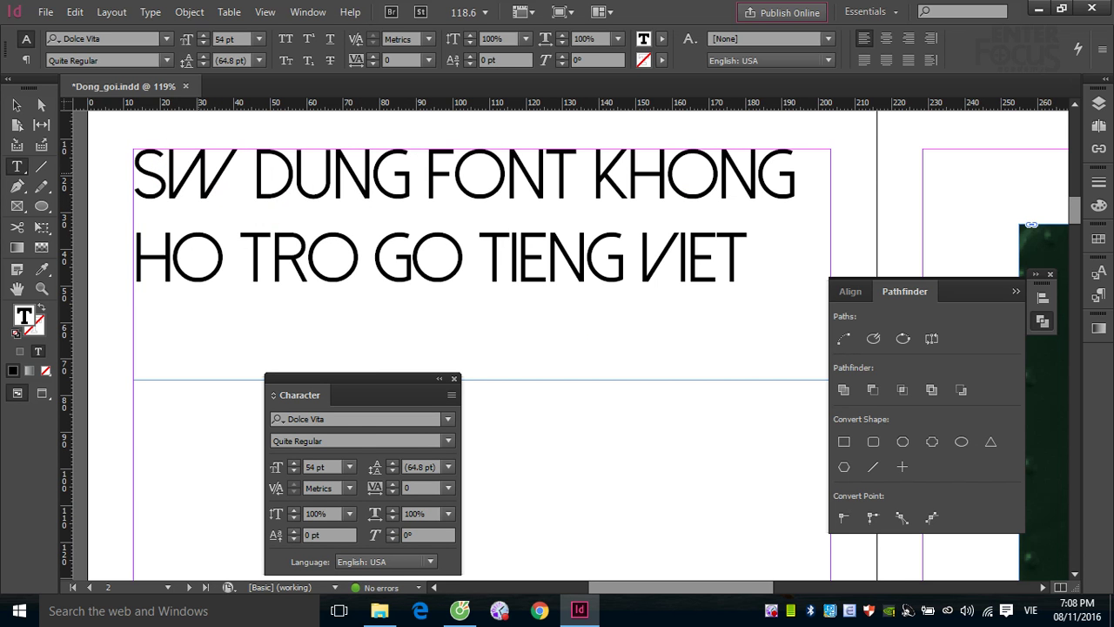
- Switch the keyboard to Vietnamese input and replace the U in both SU and DUNG with ư
{"action": "left_click", "coordinate": [848, 610]}
{"action": "left_click_drag", "start_coordinate": [167, 178], "coordinate": [215, 179]}
{"action": "type", "text": "ư"}
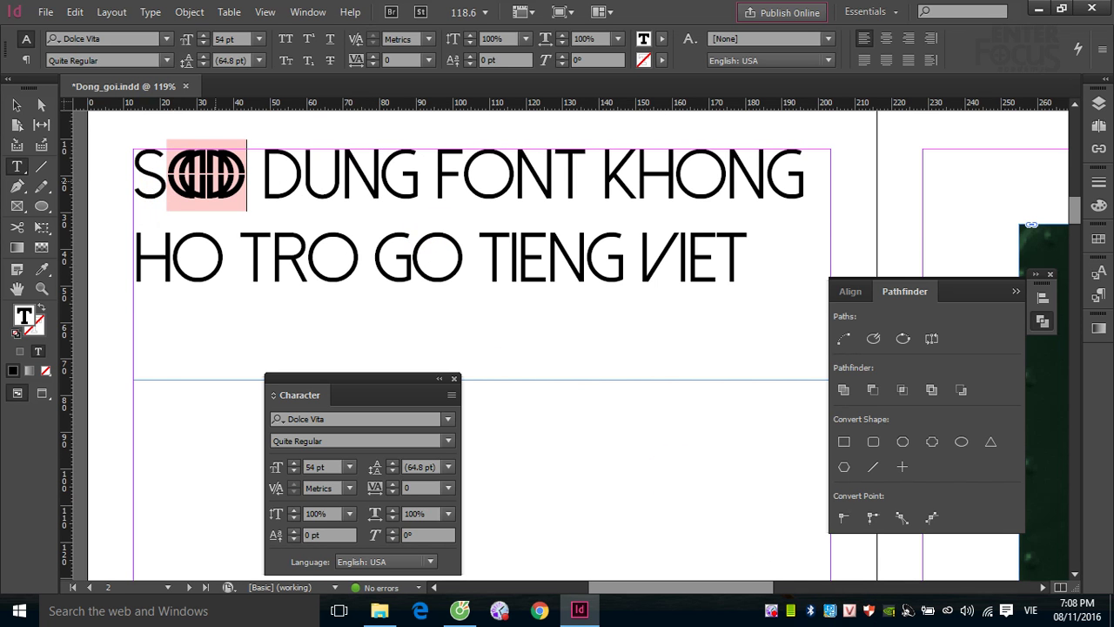
{"action": "key", "text": "BackSpace"}
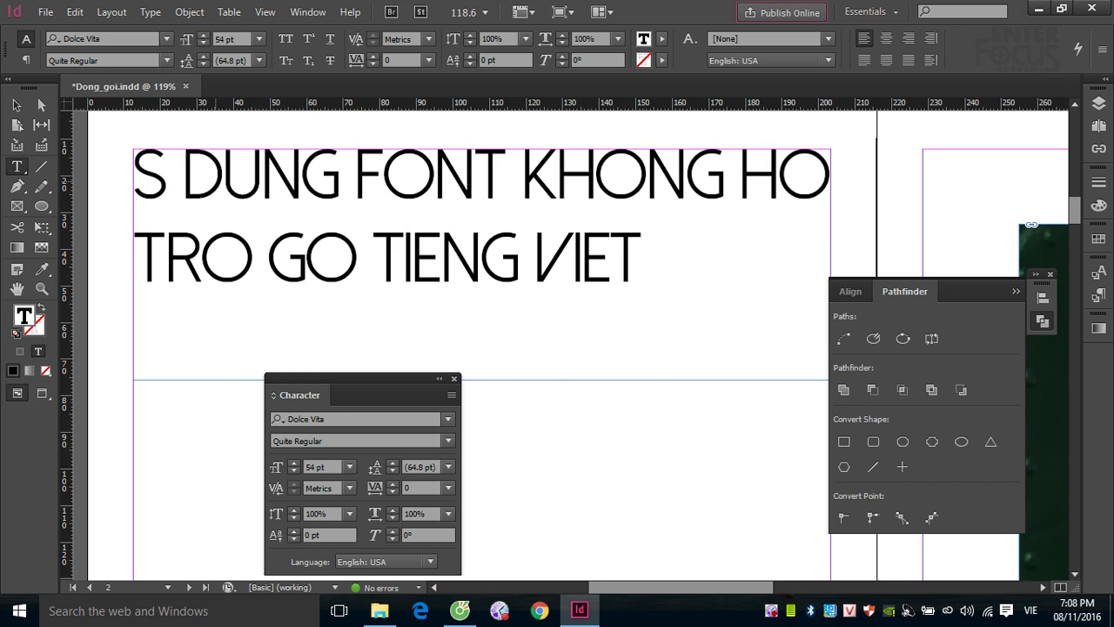
{"action": "type", "text": "ư"}
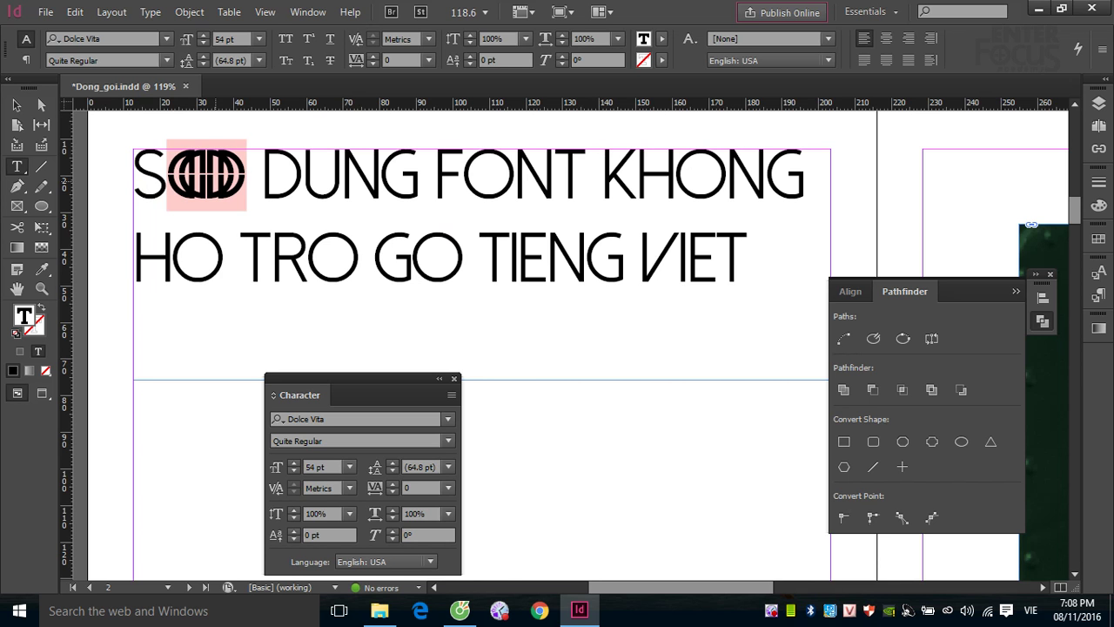
{"action": "left_click_drag", "start_coordinate": [303, 175], "coordinate": [340, 174]}
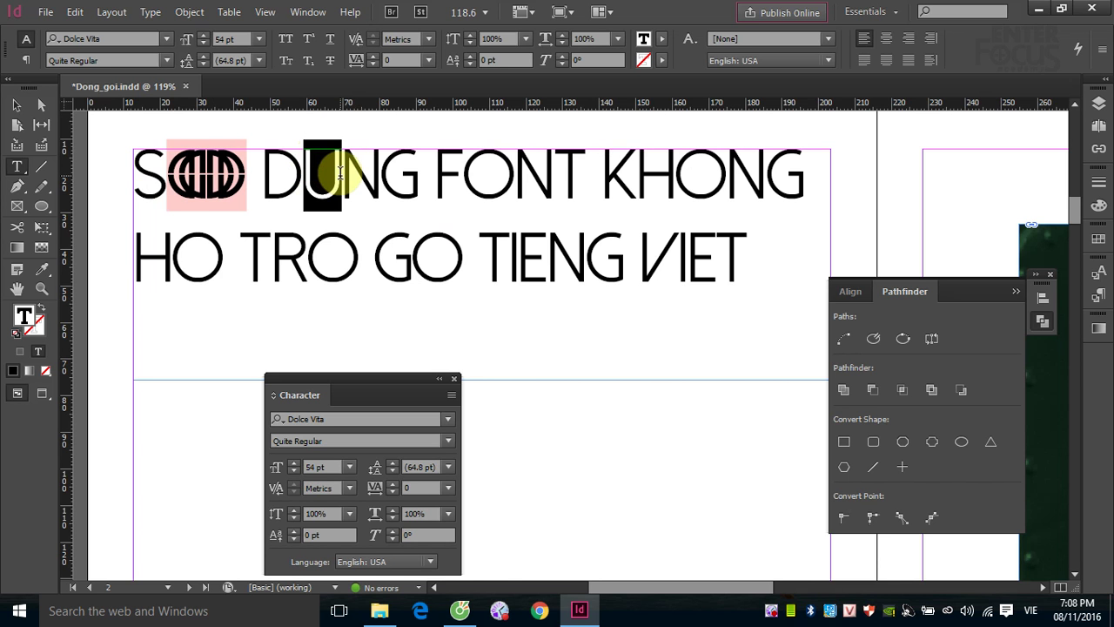
{"action": "type", "text": "ư"}
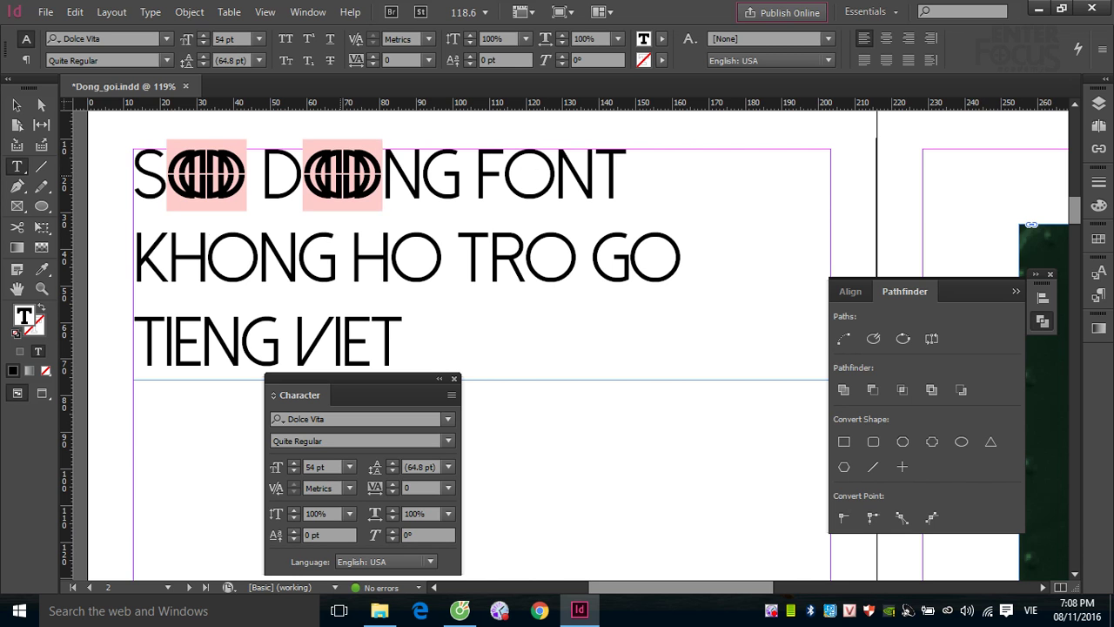
- Replace the unsupported characters in SU and DUNG with a plain U in the page 2 sentence
{"action": "left_click", "coordinate": [165, 176]}
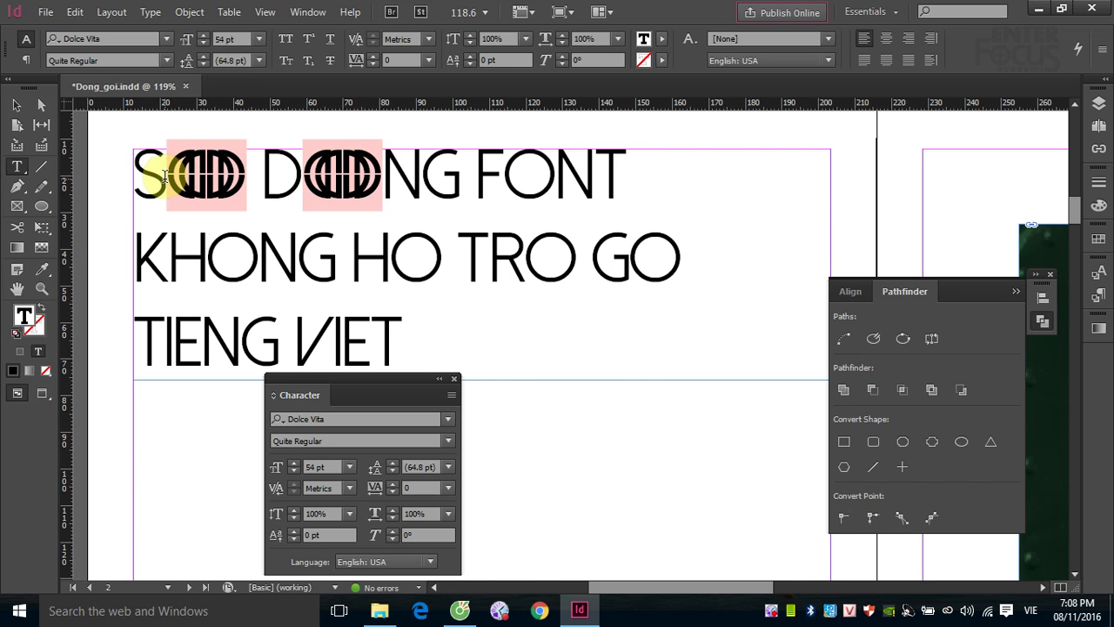
{"action": "left_click_drag", "start_coordinate": [169, 174], "coordinate": [240, 190]}
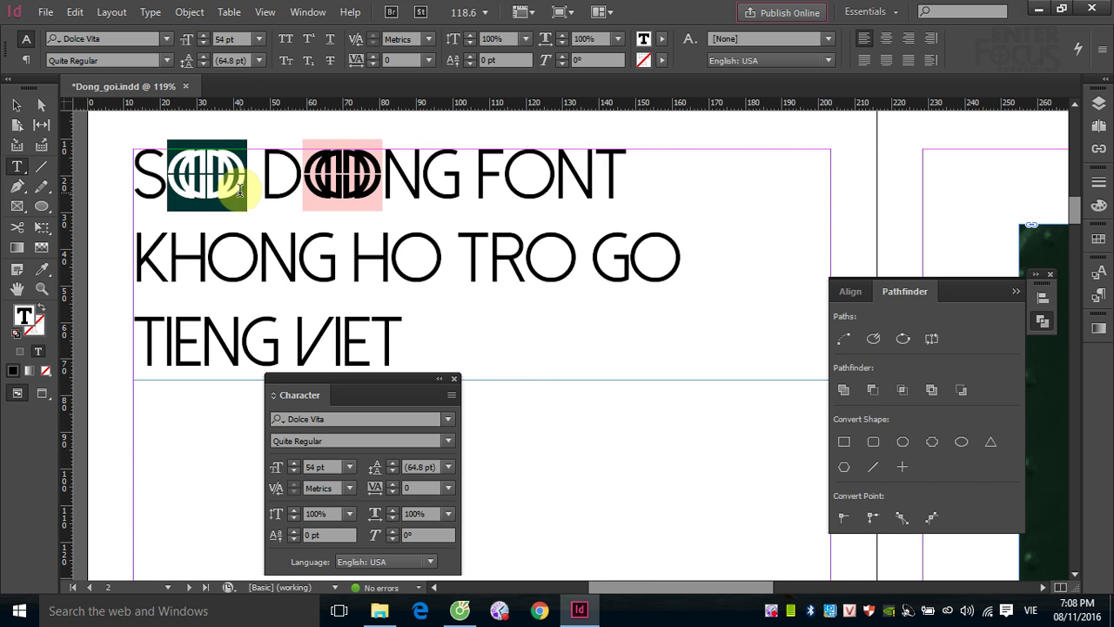
{"action": "type", "text": "u"}
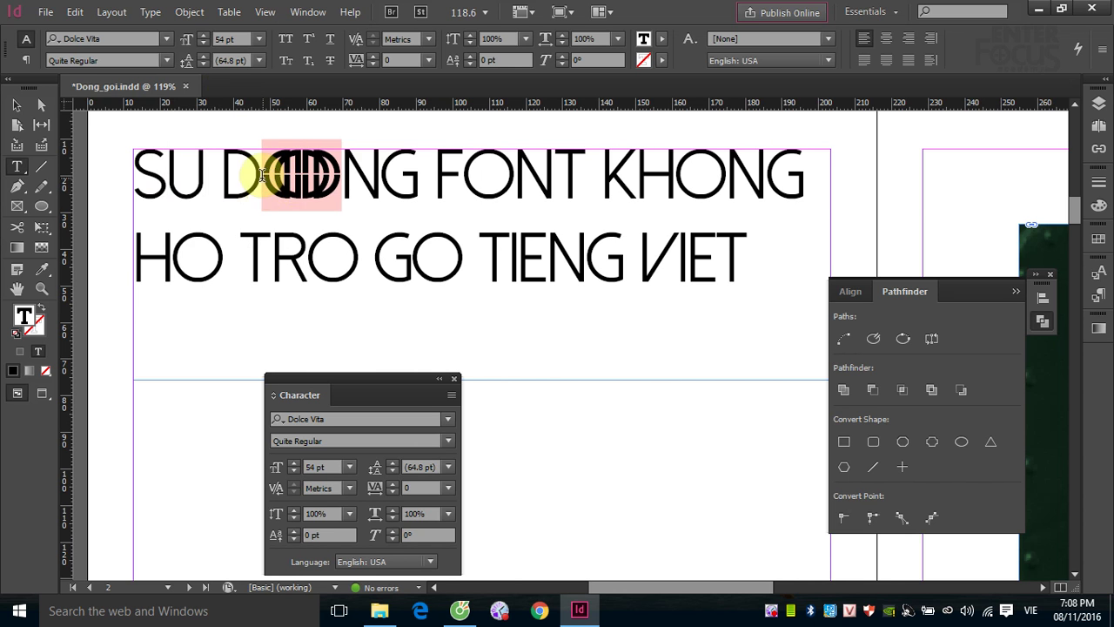
{"action": "left_click", "coordinate": [359, 183], "text": "shift"}
{"action": "left_click", "coordinate": [277, 174]}
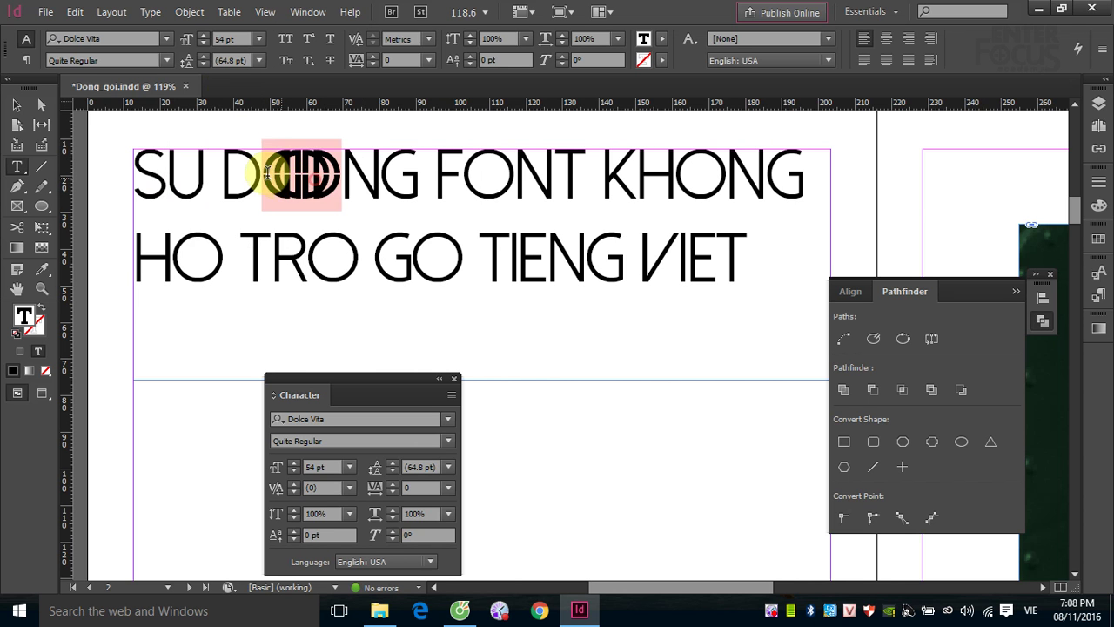
{"action": "left_click", "coordinate": [320, 174], "text": "shift"}
{"action": "type", "text": "u"}
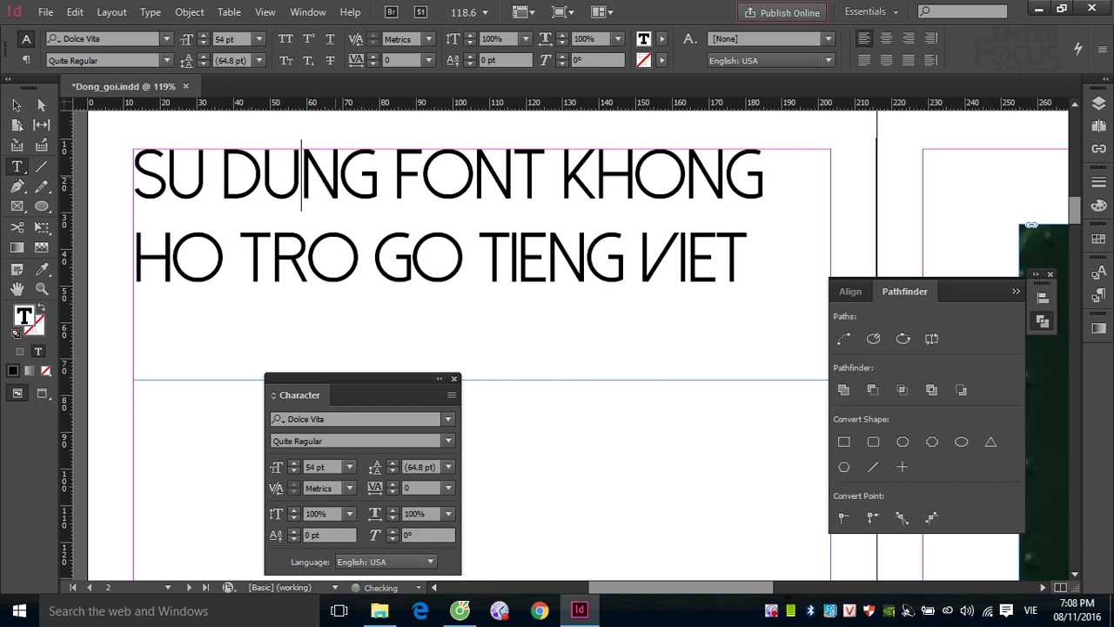
- Change the font of the whole page 2 sentence frame to SkyFall Done
{"action": "left_click", "coordinate": [17, 105]}
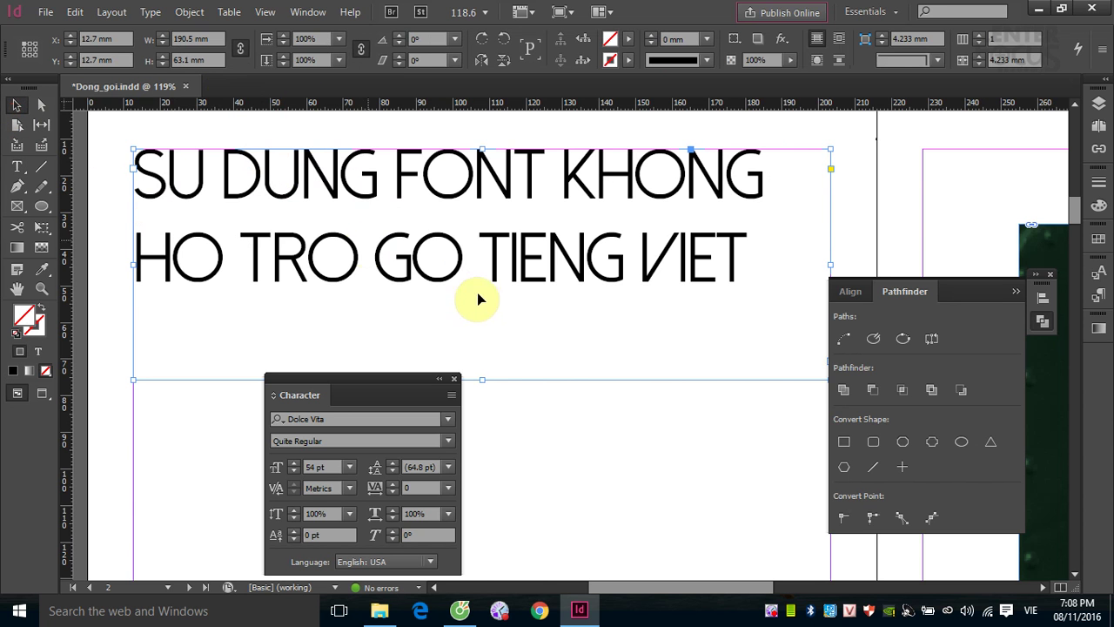
{"action": "left_click", "coordinate": [447, 419]}
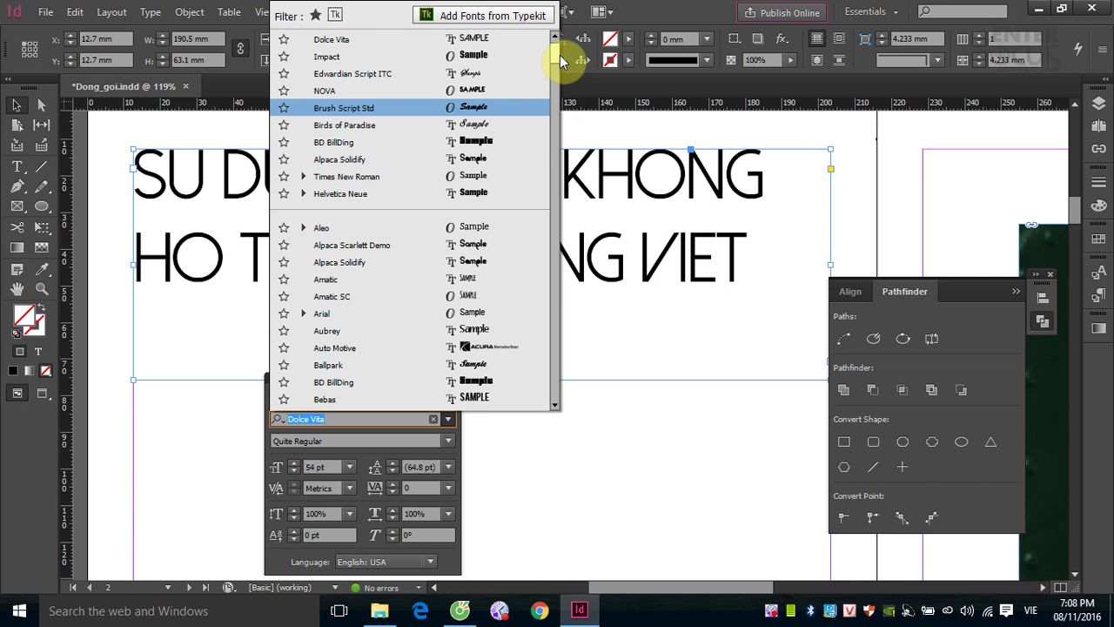
{"action": "left_click_drag", "start_coordinate": [560, 61], "coordinate": [571, 274]}
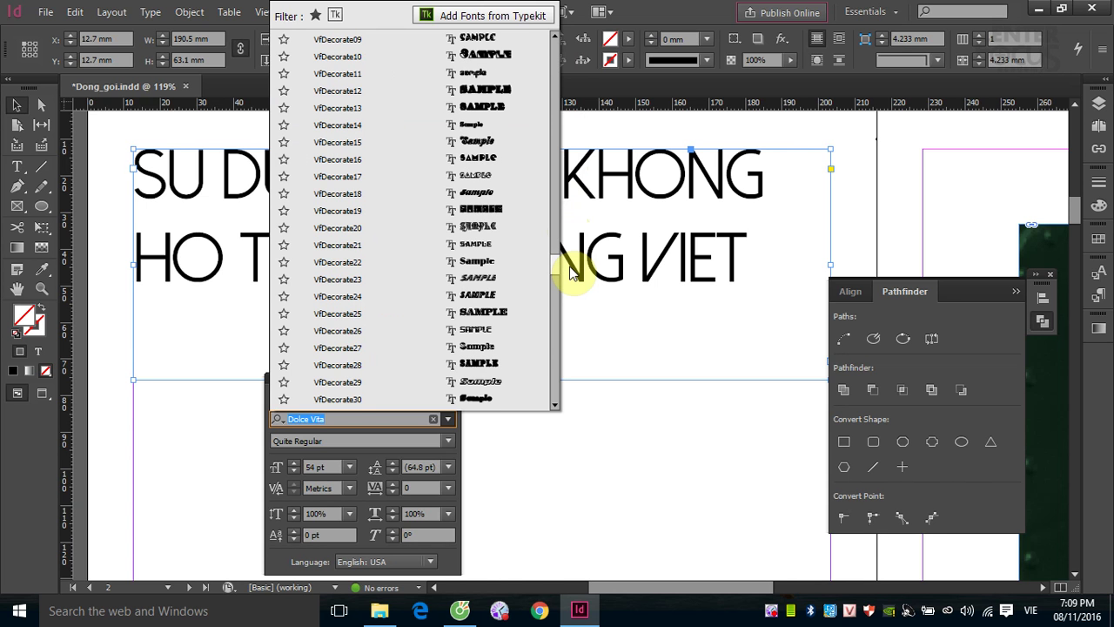
{"action": "mouse_move", "coordinate": [571, 273]}
{"action": "left_mouse_down"}
{"action": "mouse_move", "coordinate": [564, 343]}
{"action": "mouse_move", "coordinate": [568, 265]}
{"action": "left_mouse_up"}
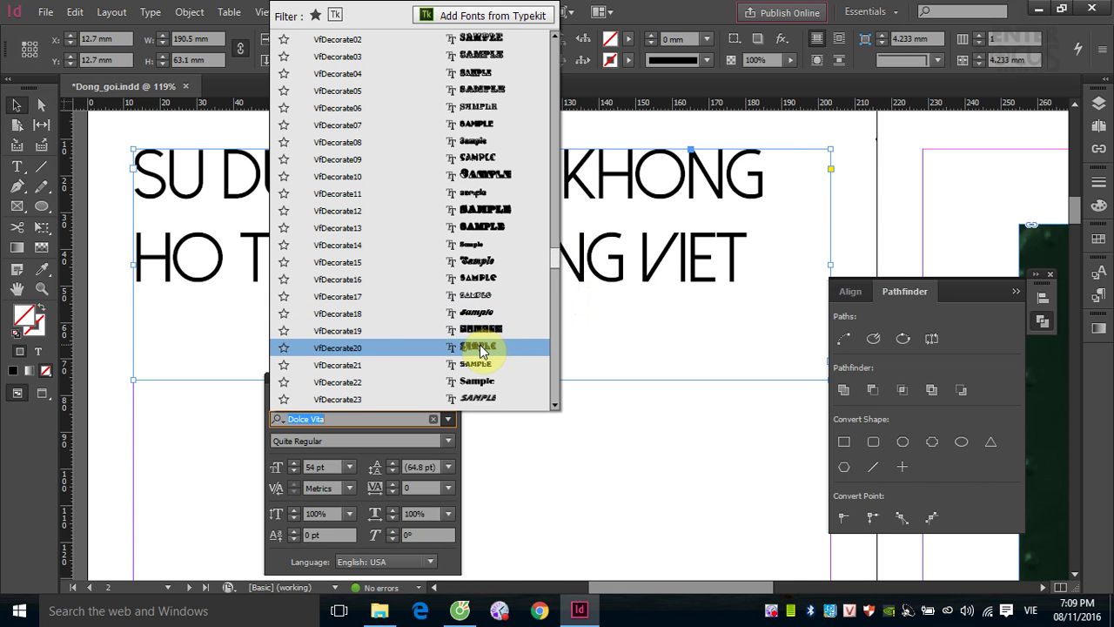
{"action": "scroll", "coordinate": [473, 322], "scroll_direction": "up", "scroll_amount": 3}
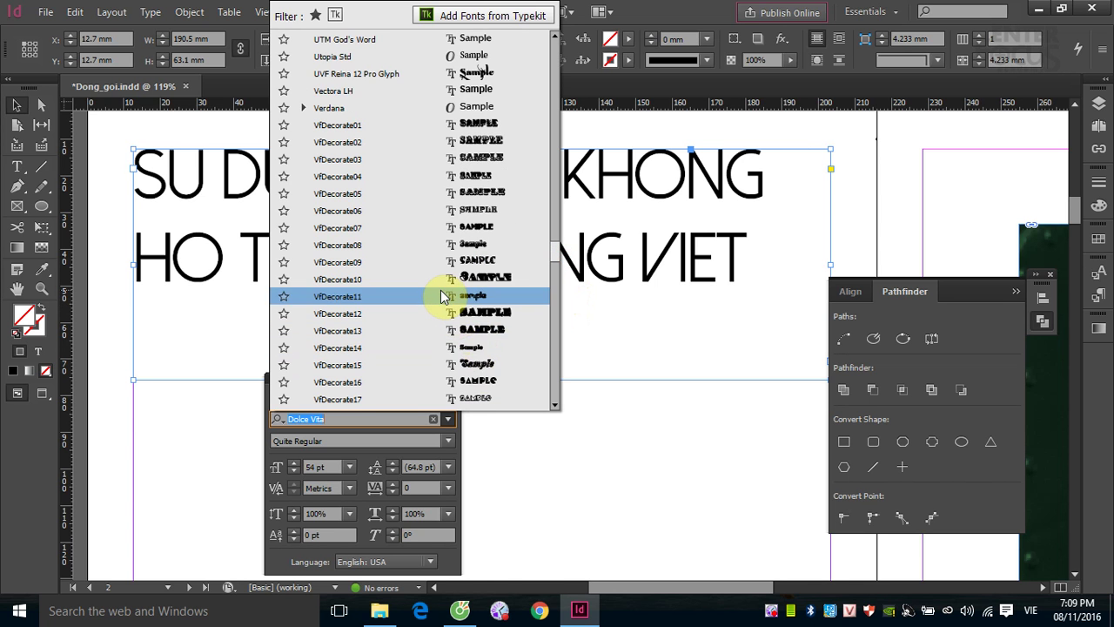
{"action": "scroll", "coordinate": [441, 296], "scroll_direction": "up", "scroll_amount": 3}
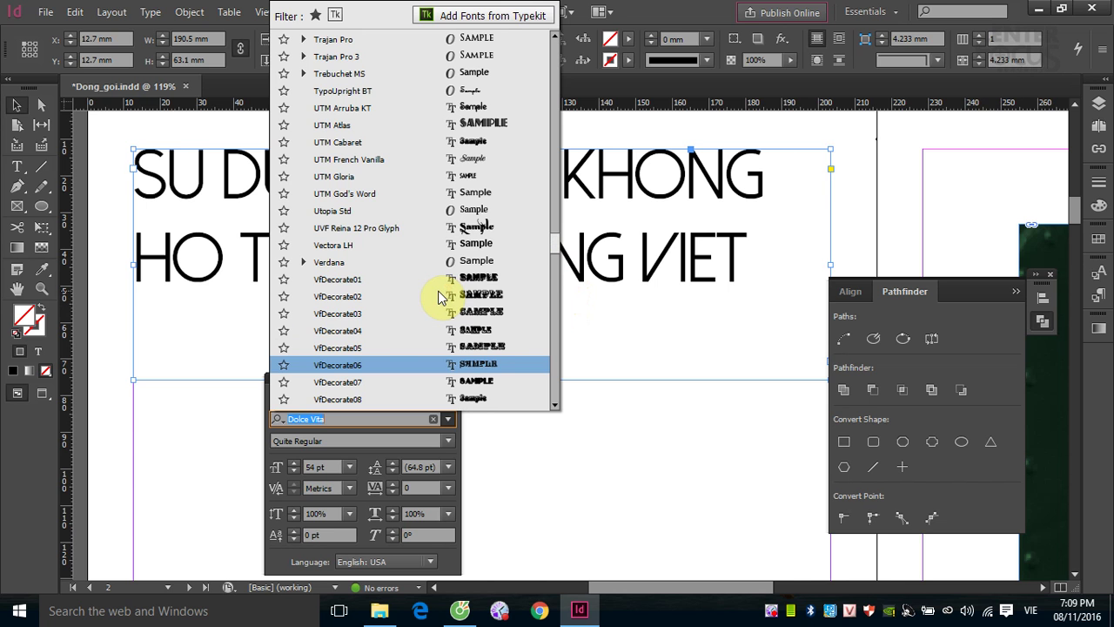
{"action": "scroll", "coordinate": [423, 266], "scroll_direction": "up", "scroll_amount": 6}
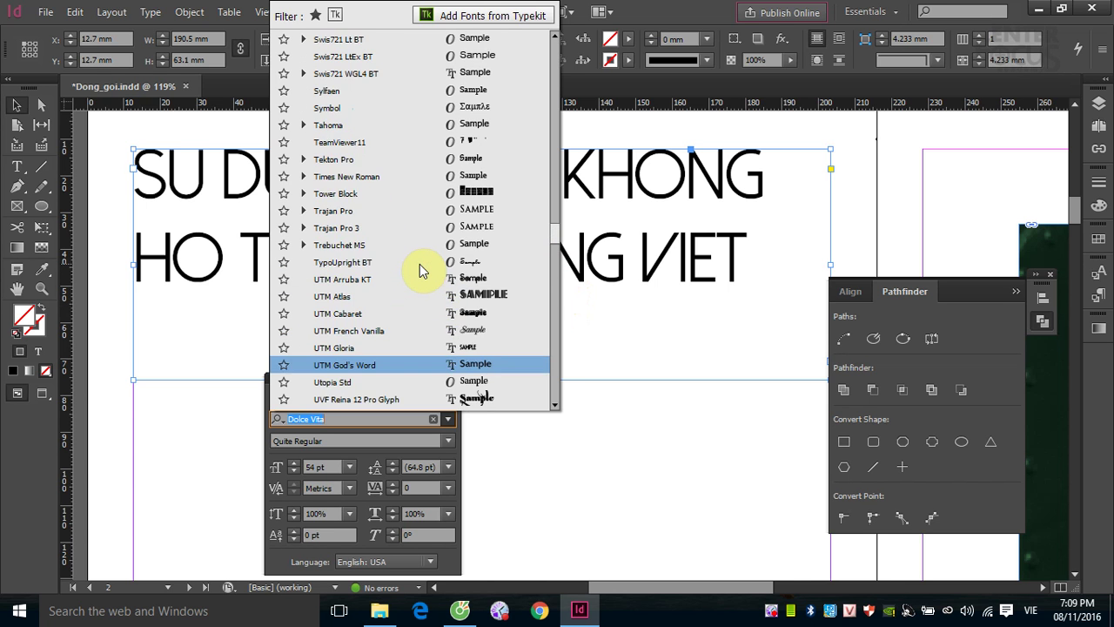
{"action": "scroll", "coordinate": [422, 272], "scroll_direction": "up", "scroll_amount": 5}
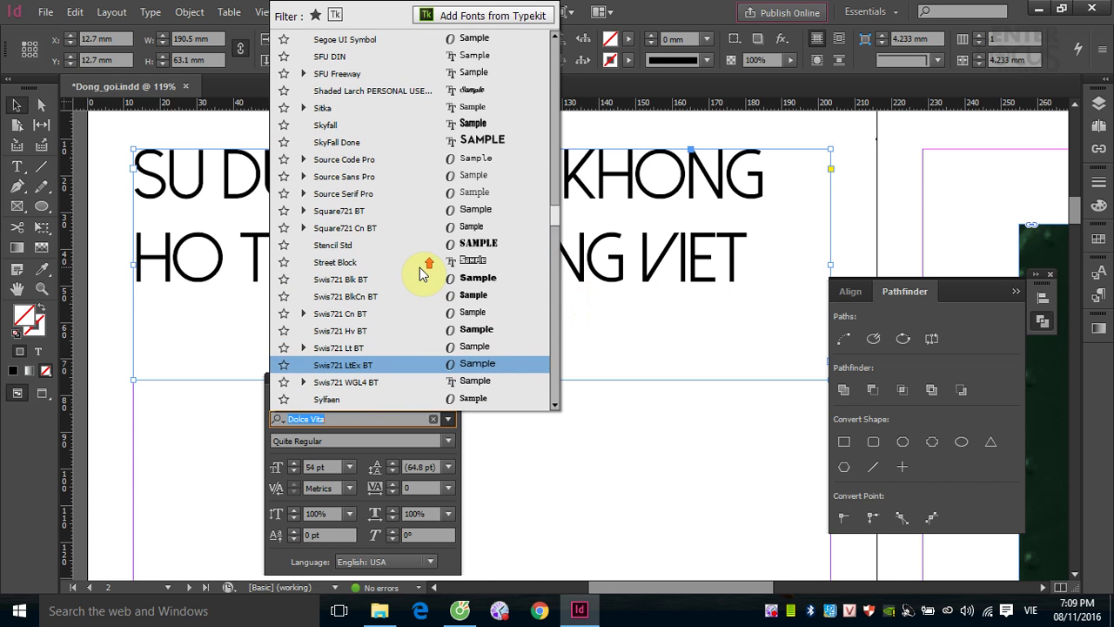
{"action": "left_click", "coordinate": [347, 142]}
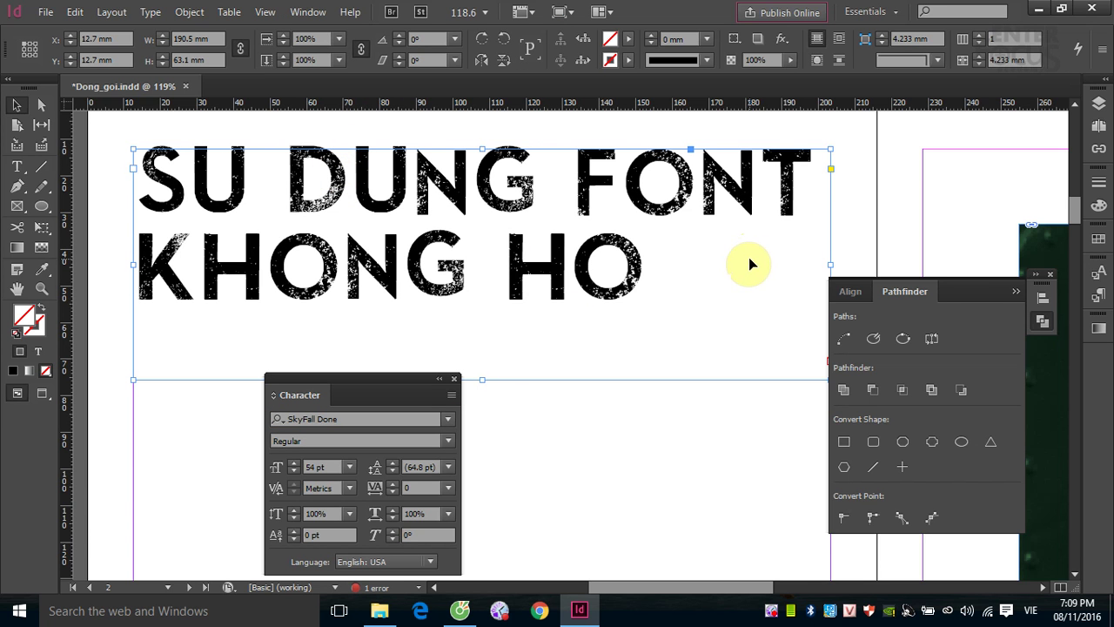
- Enlarge the sentence frame to about 210 mm wide and 96 mm high and clear the floating windows from the text
{"action": "left_click_drag", "start_coordinate": [832, 264], "coordinate": [903, 261]}
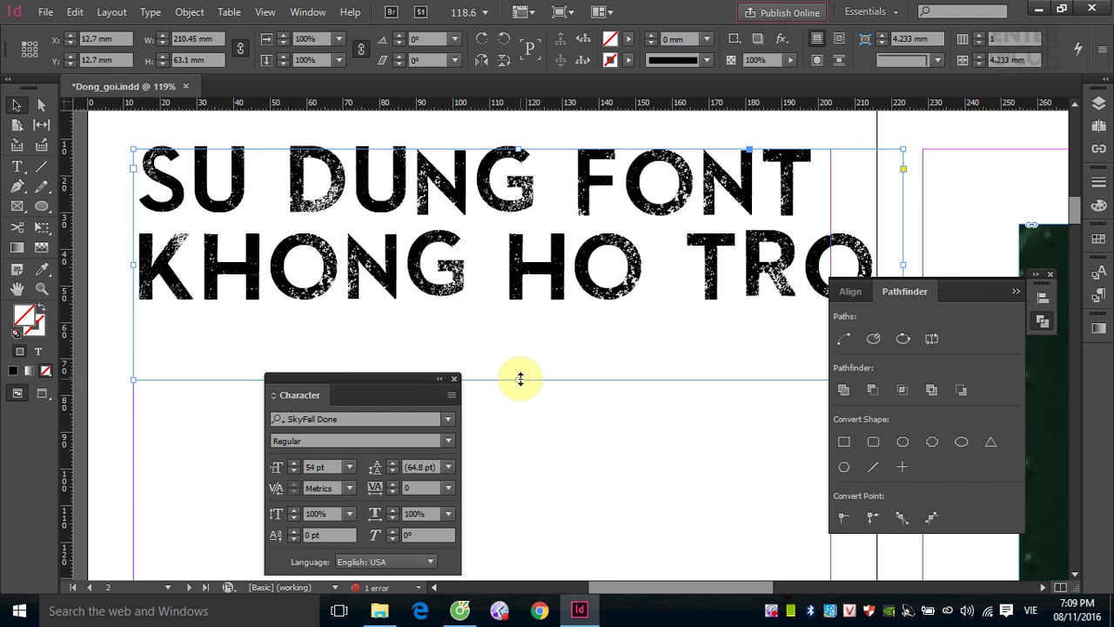
{"action": "left_click_drag", "start_coordinate": [520, 377], "coordinate": [520, 502]}
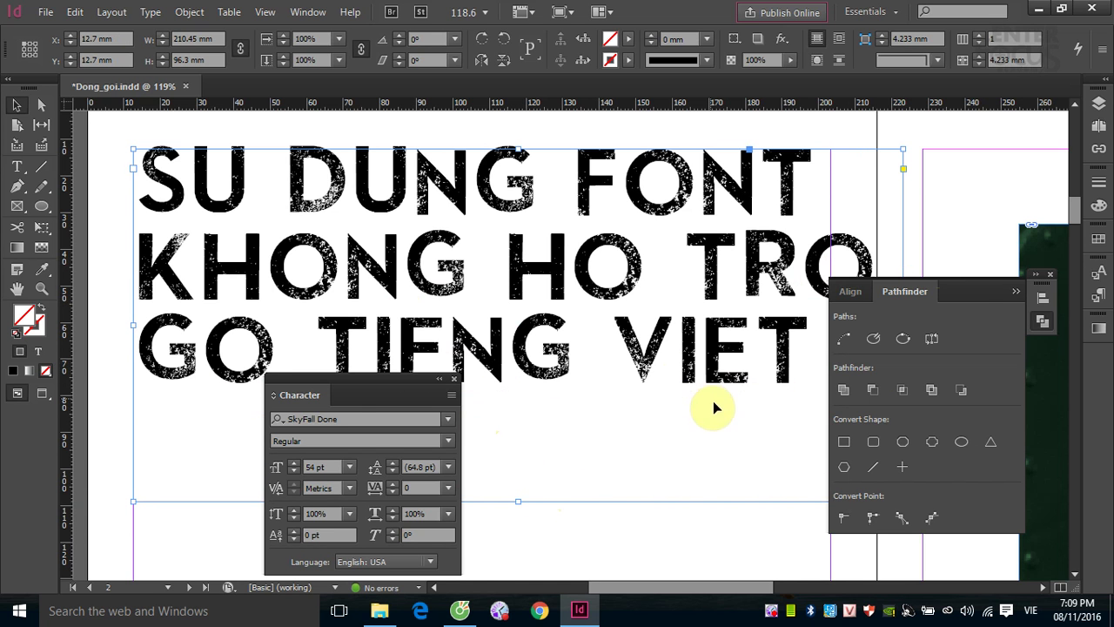
{"action": "left_click", "coordinate": [1014, 294]}
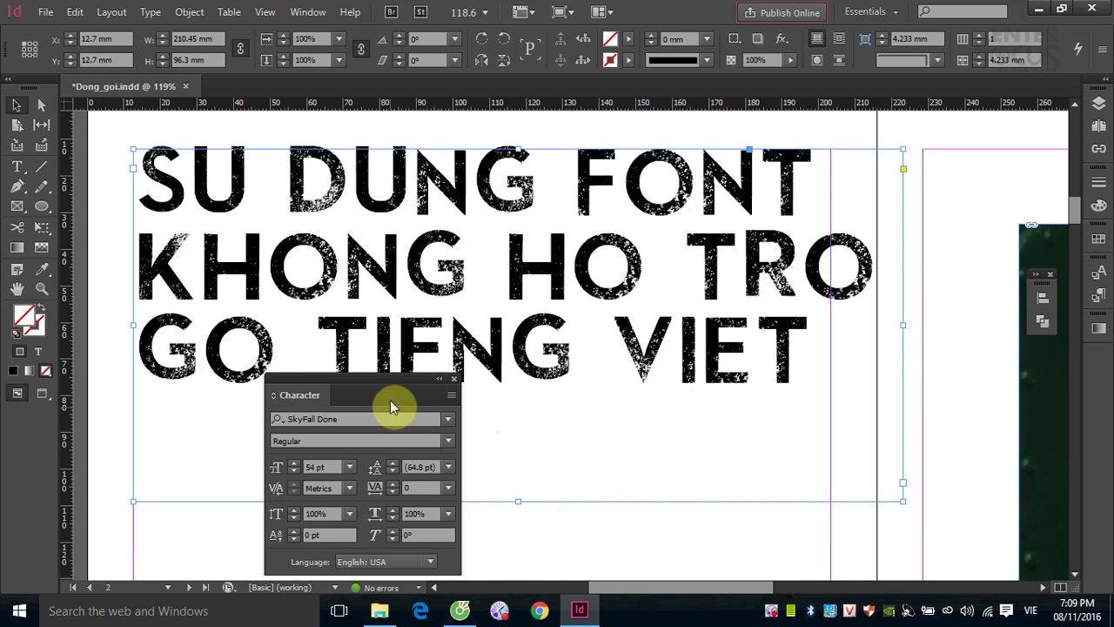
{"action": "left_click_drag", "start_coordinate": [424, 387], "coordinate": [986, 389]}
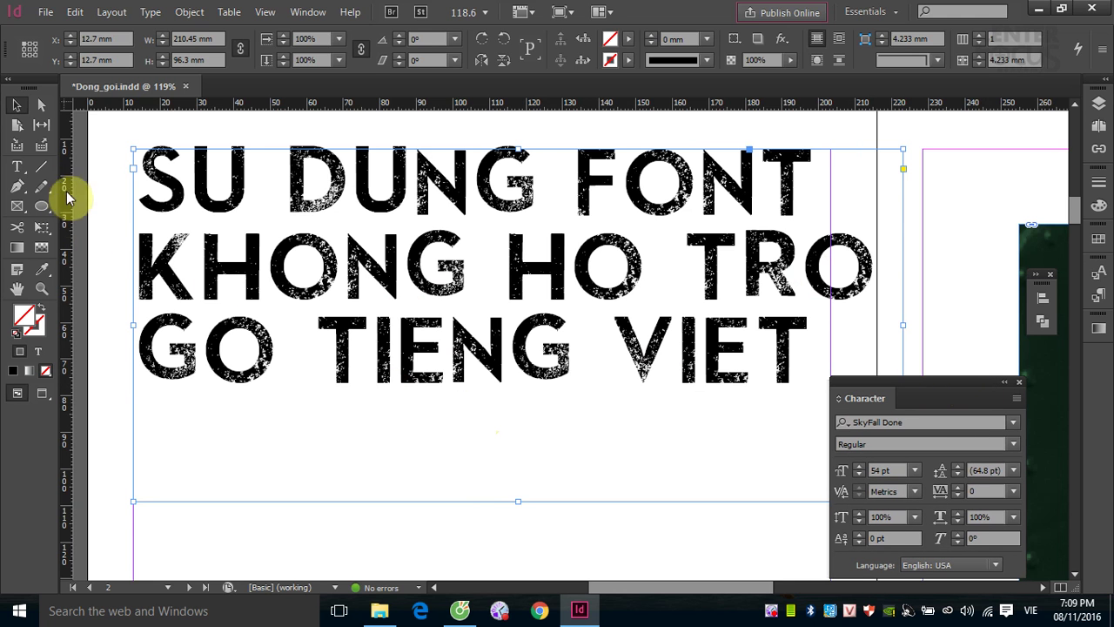
- Select the U in SU and examine the full SkyFall Done glyph set for Vietnamese letters
{"action": "left_click", "coordinate": [16, 168]}
{"action": "left_click_drag", "start_coordinate": [191, 179], "coordinate": [251, 182]}
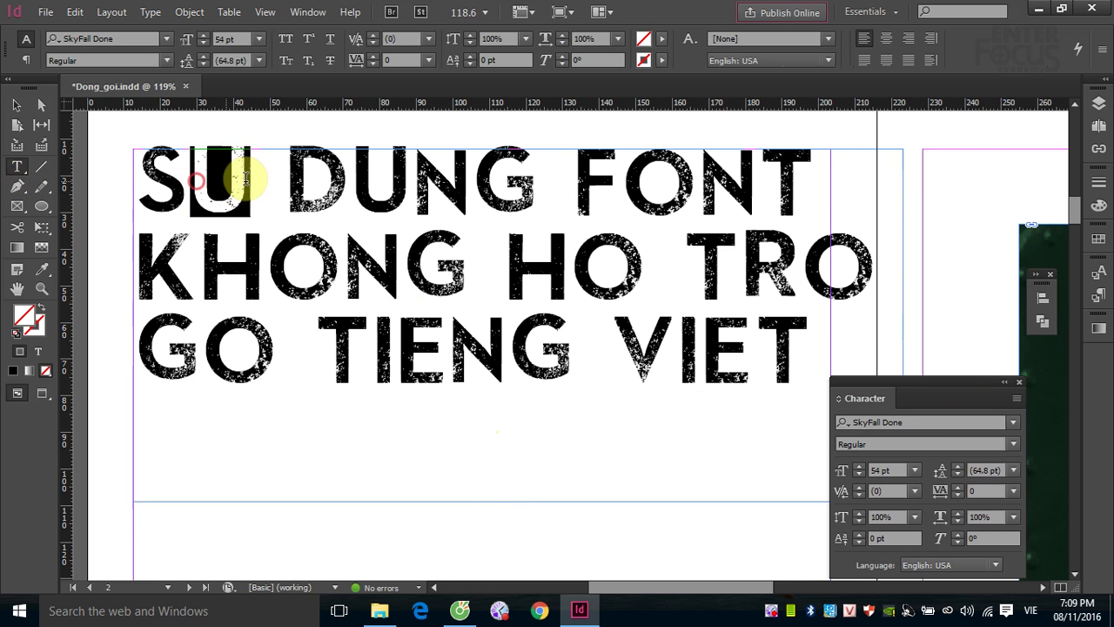
{"action": "left_click", "coordinate": [150, 12]}
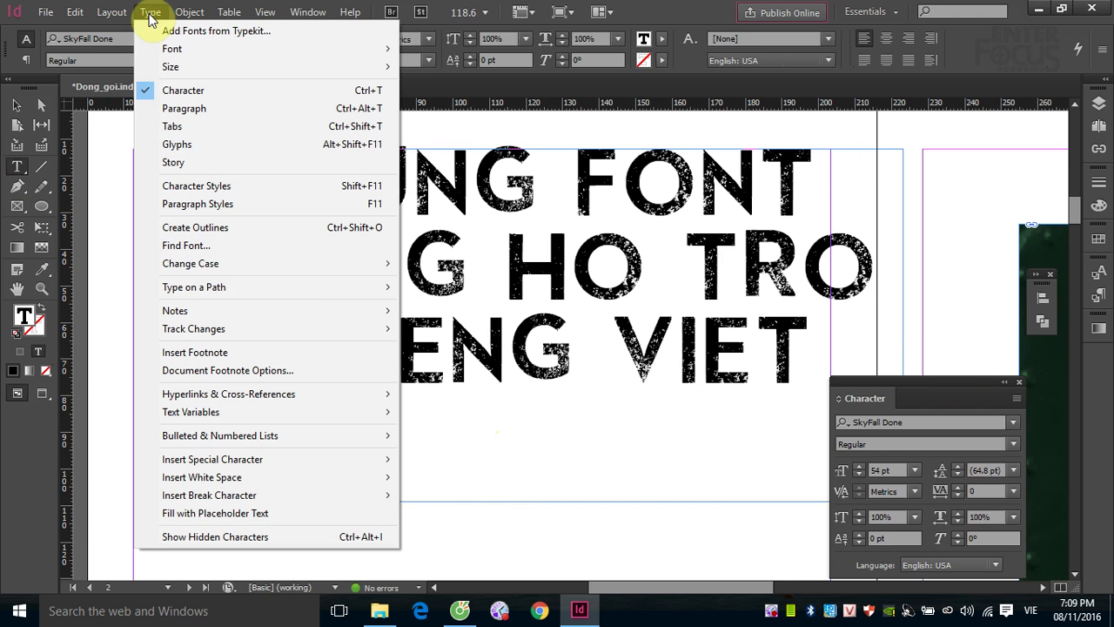
{"action": "left_click", "coordinate": [174, 145]}
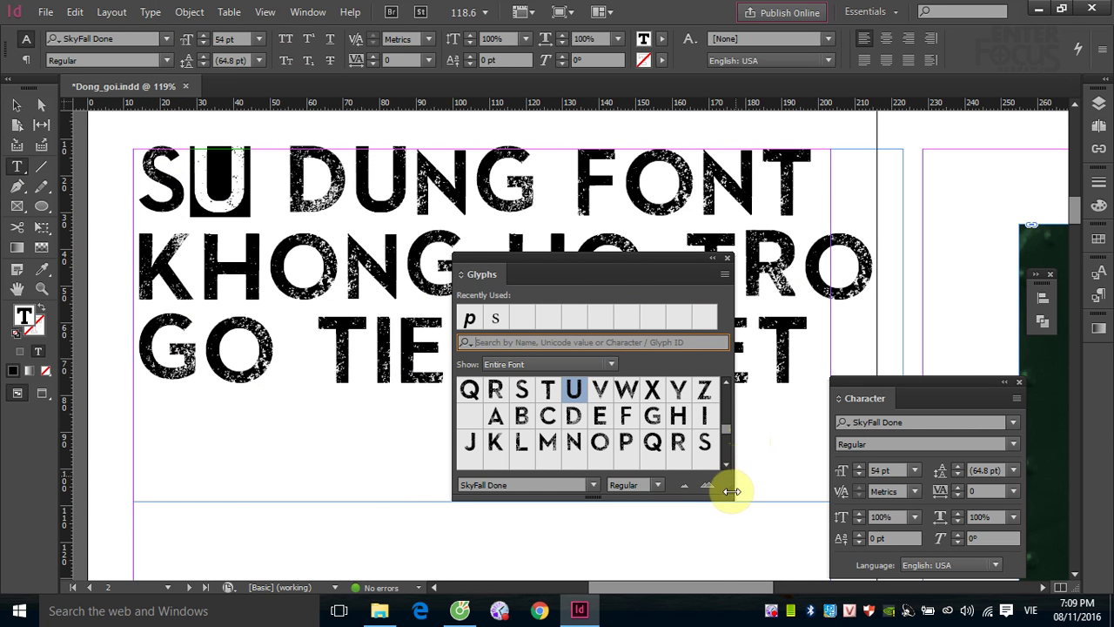
{"action": "left_click_drag", "start_coordinate": [728, 494], "coordinate": [715, 564]}
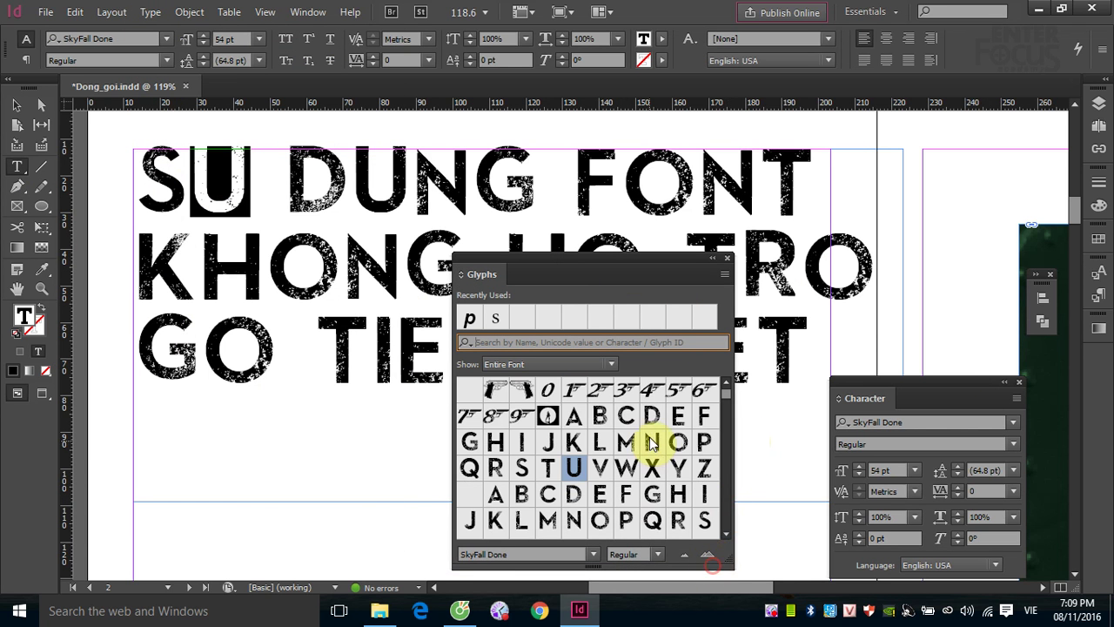
{"action": "scroll", "coordinate": [649, 449], "scroll_direction": "down", "scroll_amount": 2}
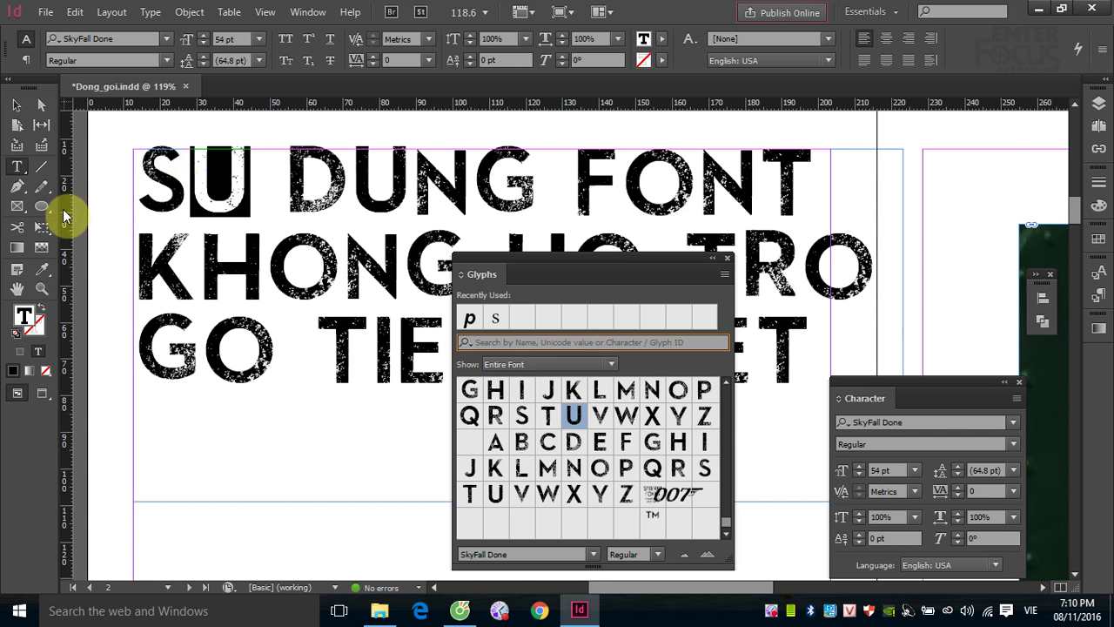
- Create a text frame below the sentence frame on page 2 and enlarge it to about 72 mm wide and 65 mm high
{"action": "left_click", "coordinate": [16, 104]}
{"action": "scroll", "coordinate": [321, 369], "scroll_direction": "down", "scroll_amount": 5}
{"action": "scroll", "coordinate": [320, 368], "scroll_direction": "down", "scroll_amount": 3}
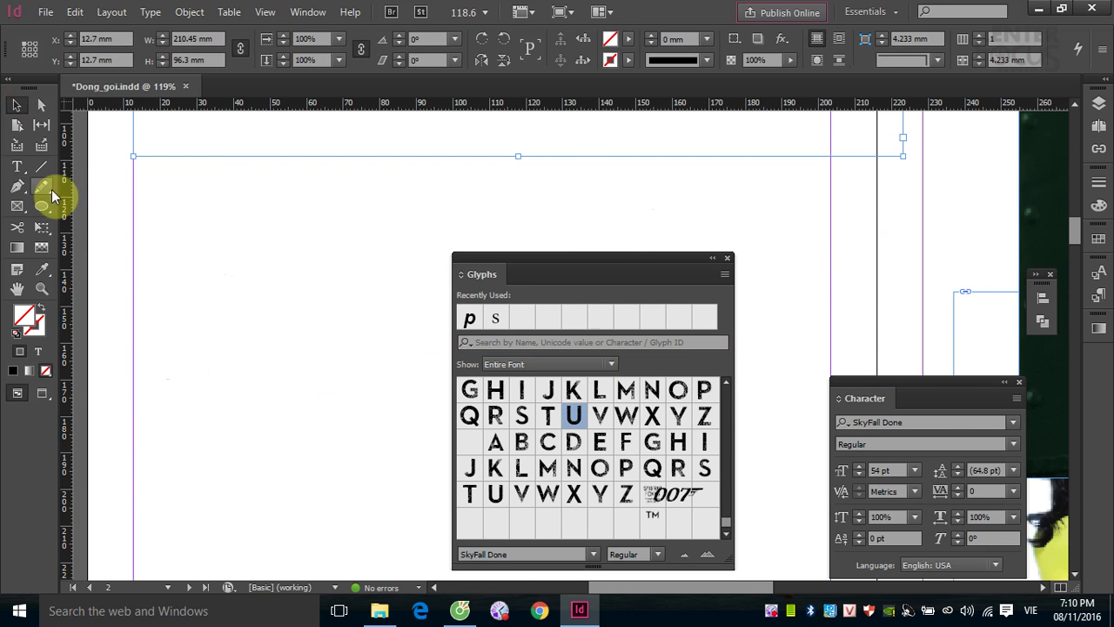
{"action": "left_click", "coordinate": [17, 167]}
{"action": "left_click_drag", "start_coordinate": [157, 222], "coordinate": [325, 372]}
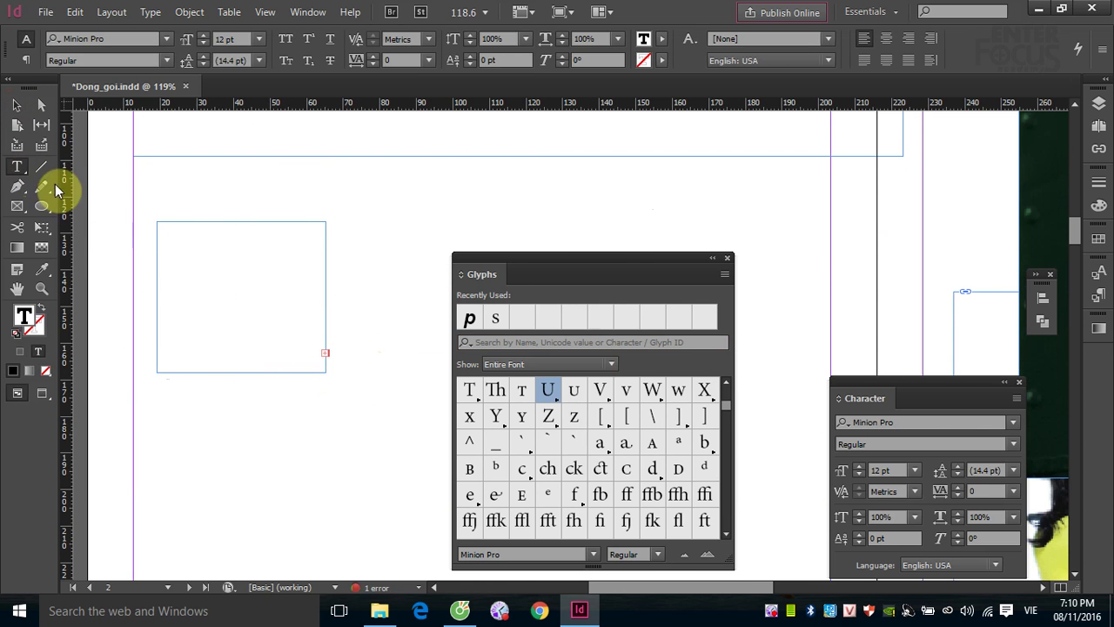
{"action": "left_click", "coordinate": [17, 105]}
{"action": "left_click_drag", "start_coordinate": [242, 373], "coordinate": [254, 457]}
{"action": "left_click_drag", "start_coordinate": [326, 341], "coordinate": [420, 346]}
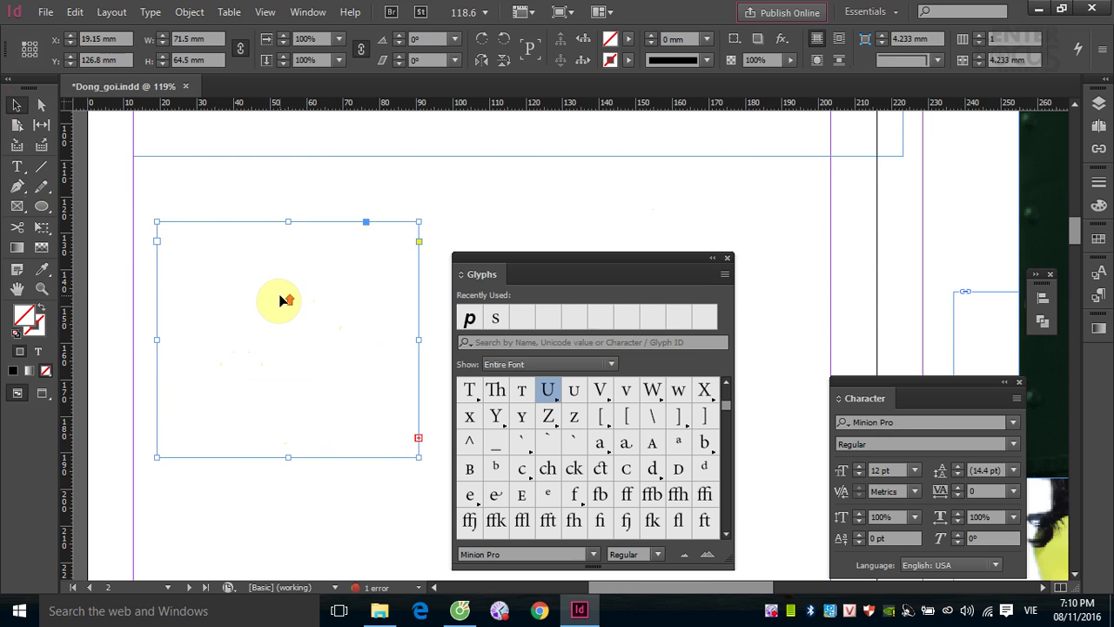
- Enlarge the new lower text frame to about 154 mm wide and 178 mm high
{"action": "scroll", "coordinate": [288, 300], "scroll_direction": "up", "scroll_amount": 5}
{"action": "left_click", "coordinate": [15, 170]}
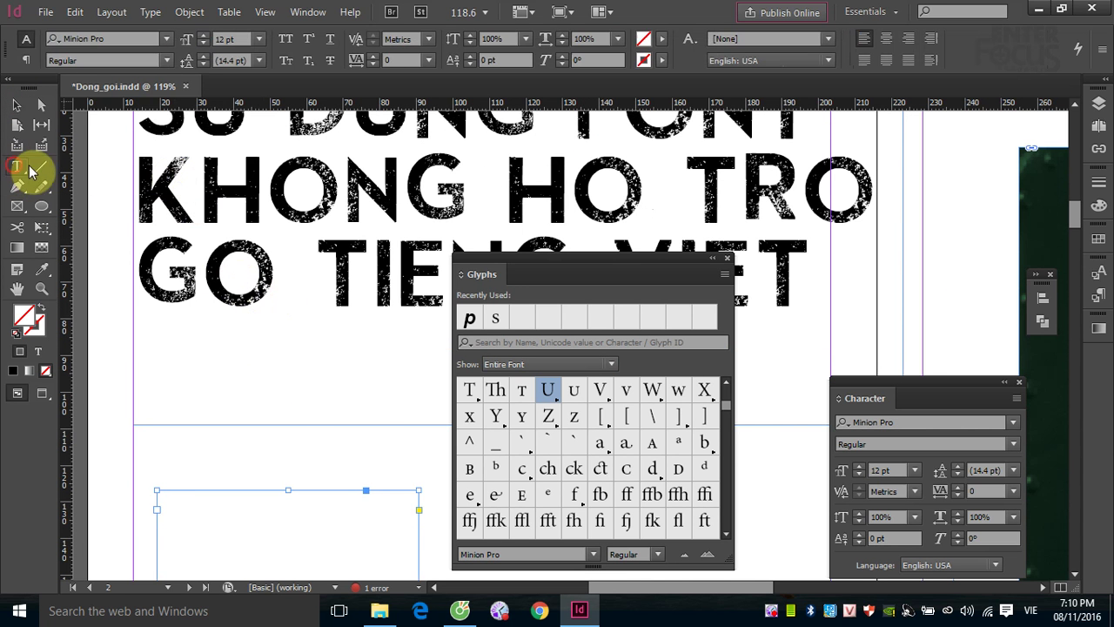
{"action": "left_click", "coordinate": [224, 524]}
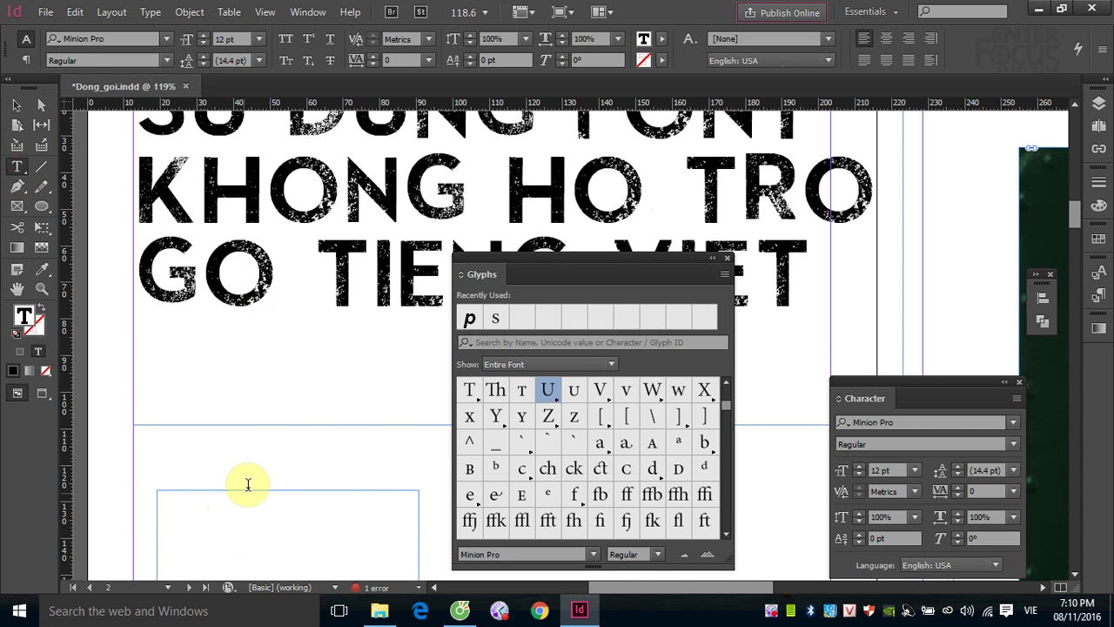
{"action": "scroll", "coordinate": [291, 440], "scroll_direction": "up", "scroll_amount": 4}
{"action": "left_click", "coordinate": [14, 108]}
{"action": "scroll", "coordinate": [219, 403], "scroll_direction": "down", "scroll_amount": 5}
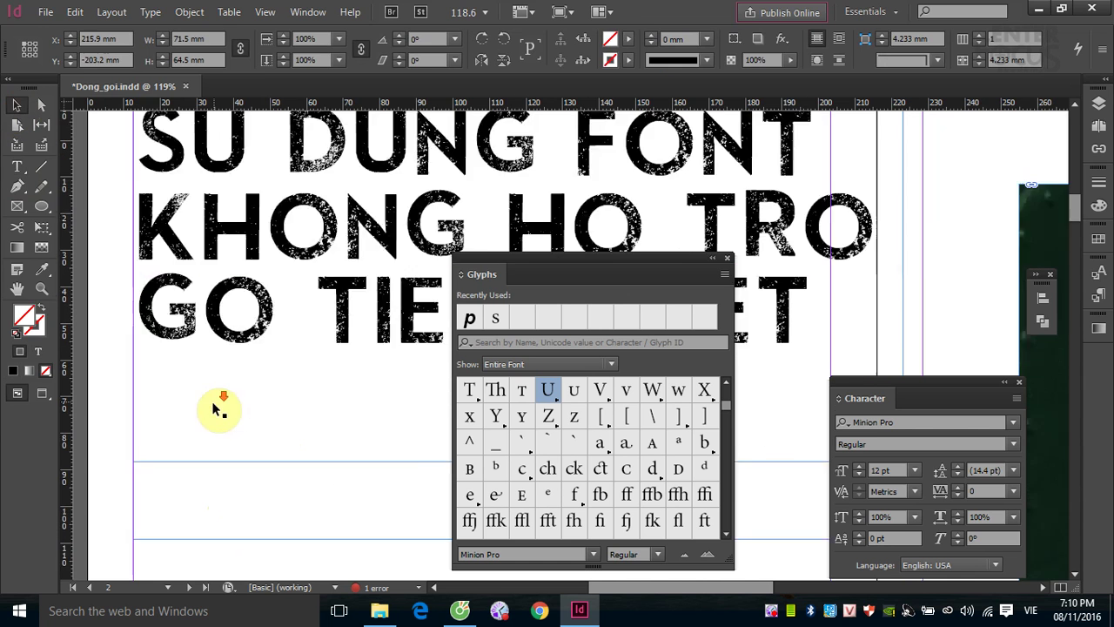
{"action": "left_click", "coordinate": [259, 433]}
{"action": "left_click_drag", "start_coordinate": [421, 375], "coordinate": [721, 398]}
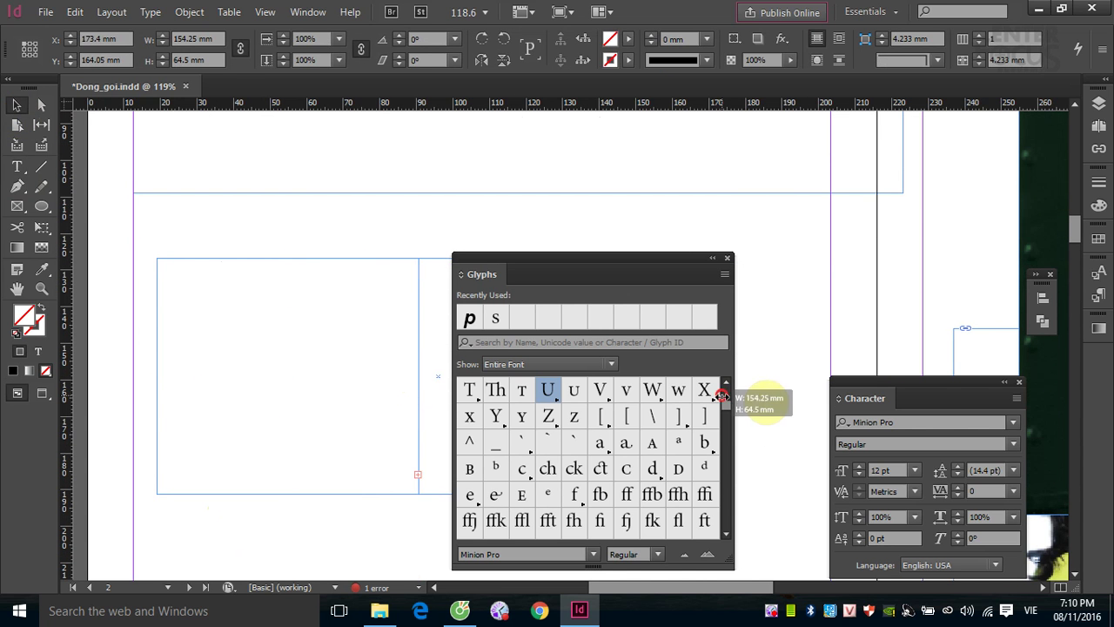
{"action": "left_click_drag", "start_coordinate": [439, 494], "coordinate": [440, 561]}
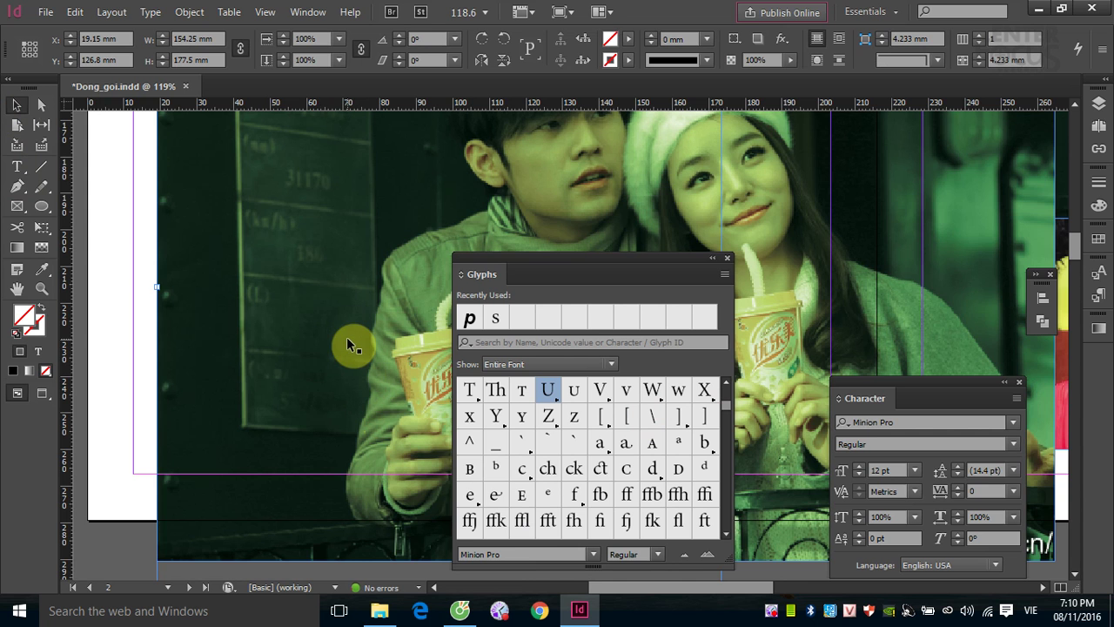
- Delete the green-tinted couple photo from the new text frame and move the glyph window clear of the page
{"action": "key", "text": "ctrl+minus"}
{"action": "key", "text": "ctrl+minus"}
{"action": "key", "text": "ctrl+minus"}
{"action": "key", "text": "ctrl+minus"}
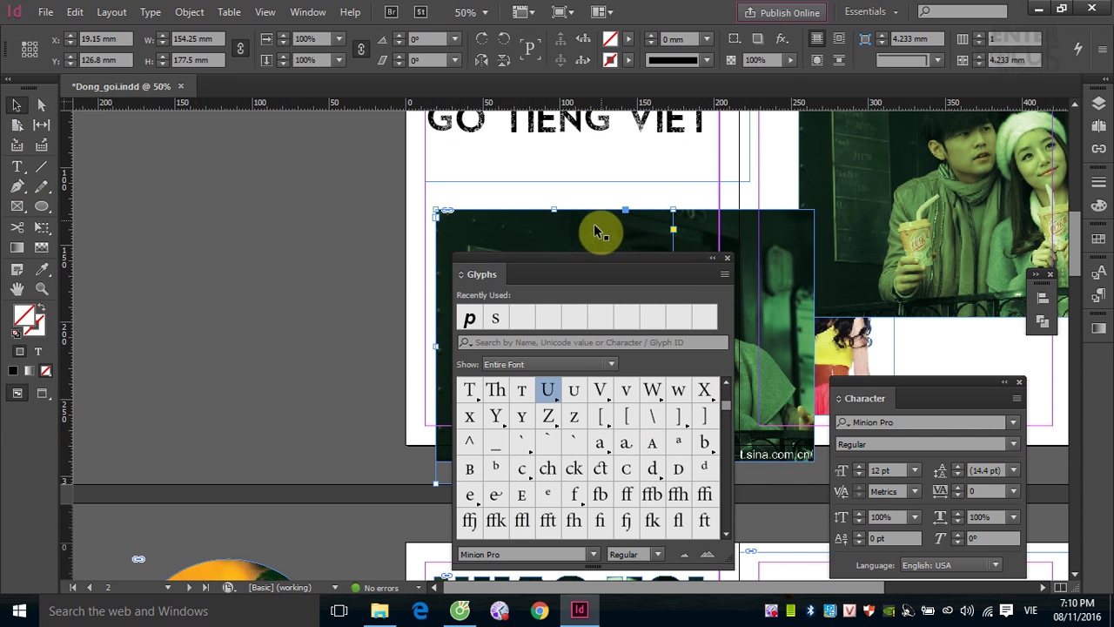
{"action": "double_click", "coordinate": [752, 241]}
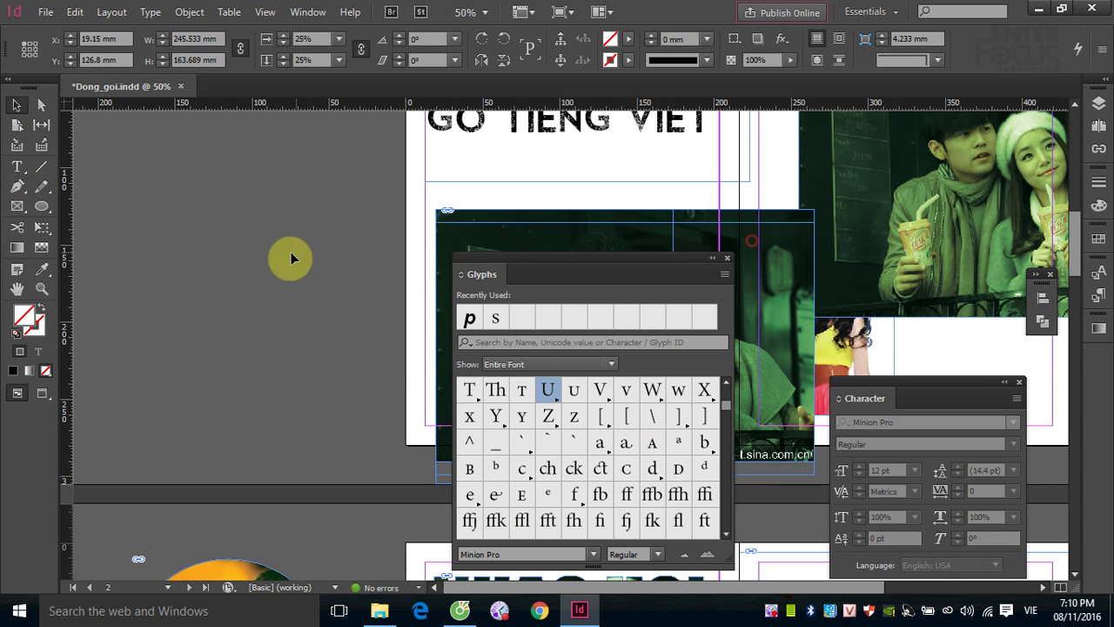
{"action": "left_click", "coordinate": [223, 259]}
{"action": "key", "text": "Delete"}
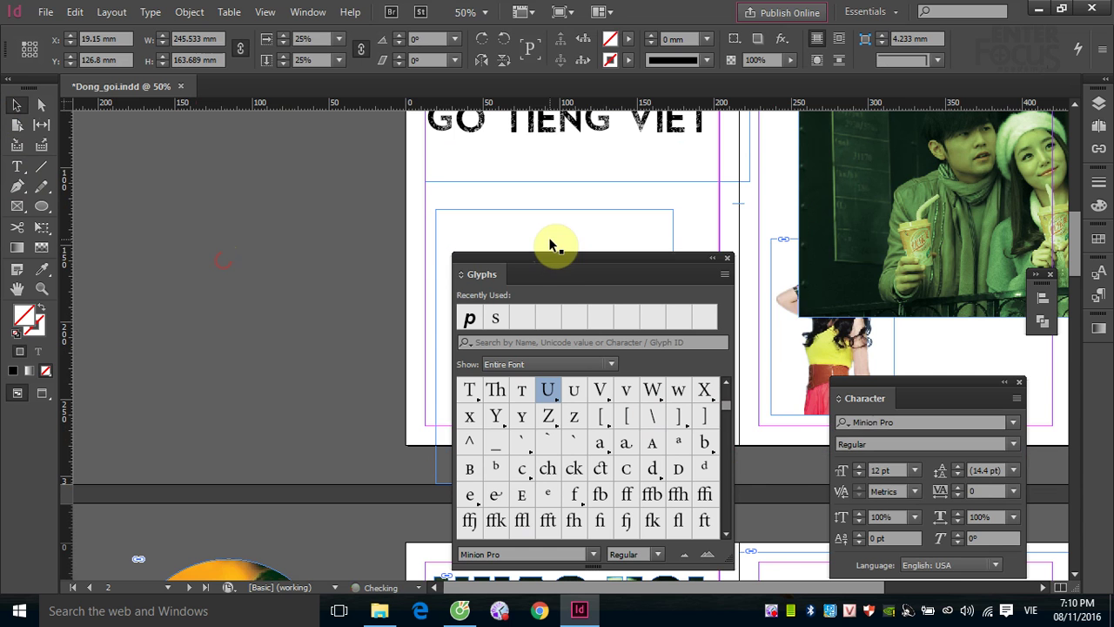
{"action": "left_click_drag", "start_coordinate": [605, 254], "coordinate": [229, 277]}
{"action": "scroll", "coordinate": [497, 281], "scroll_direction": "up", "scroll_amount": 5}
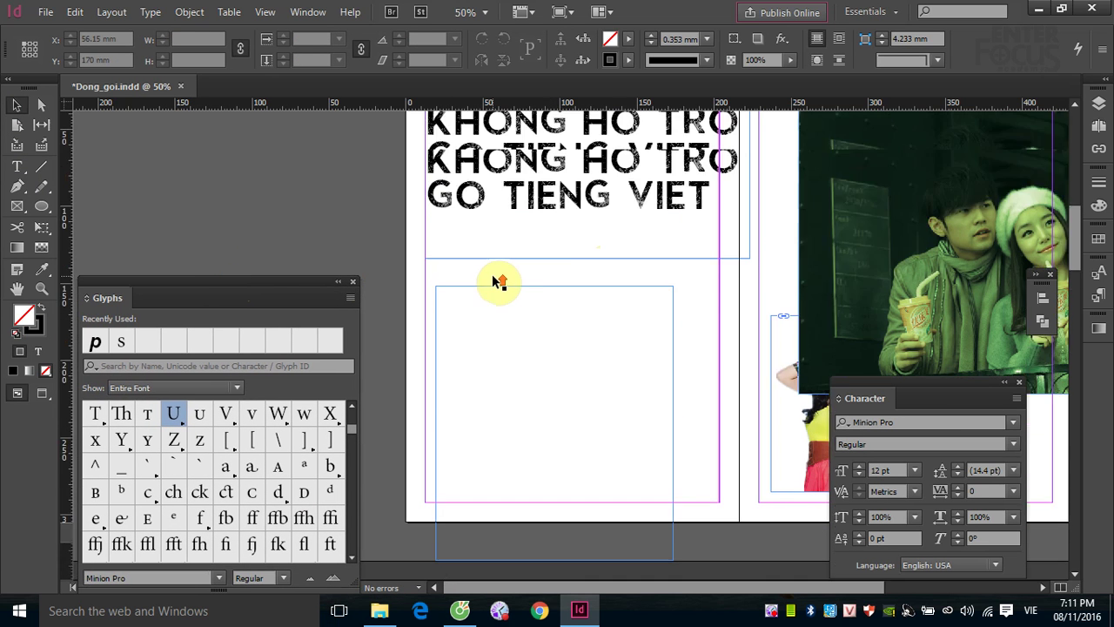
- Copy the U of SU from the sentence into the lower text frame on page 2
{"action": "left_click", "coordinate": [17, 167]}
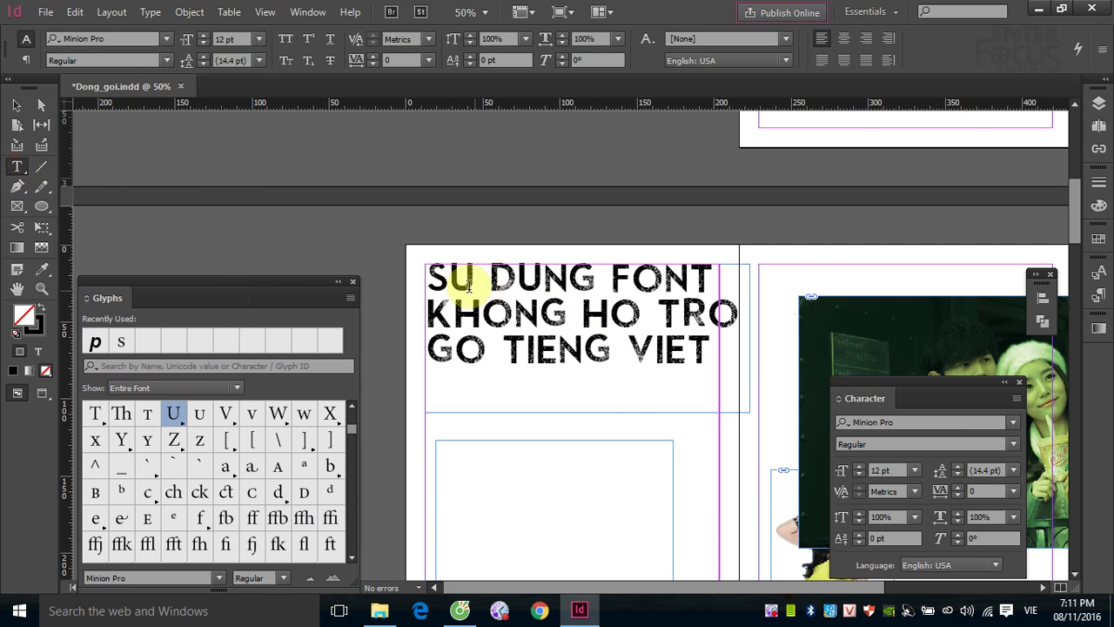
{"action": "left_click_drag", "start_coordinate": [453, 277], "coordinate": [475, 275]}
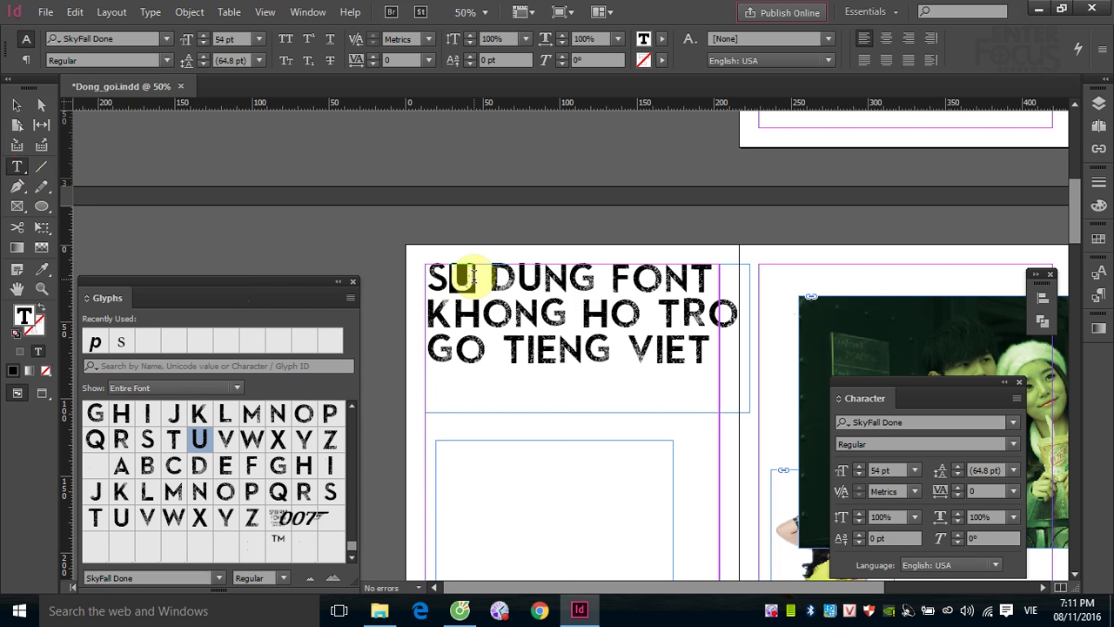
{"action": "left_click", "coordinate": [463, 459]}
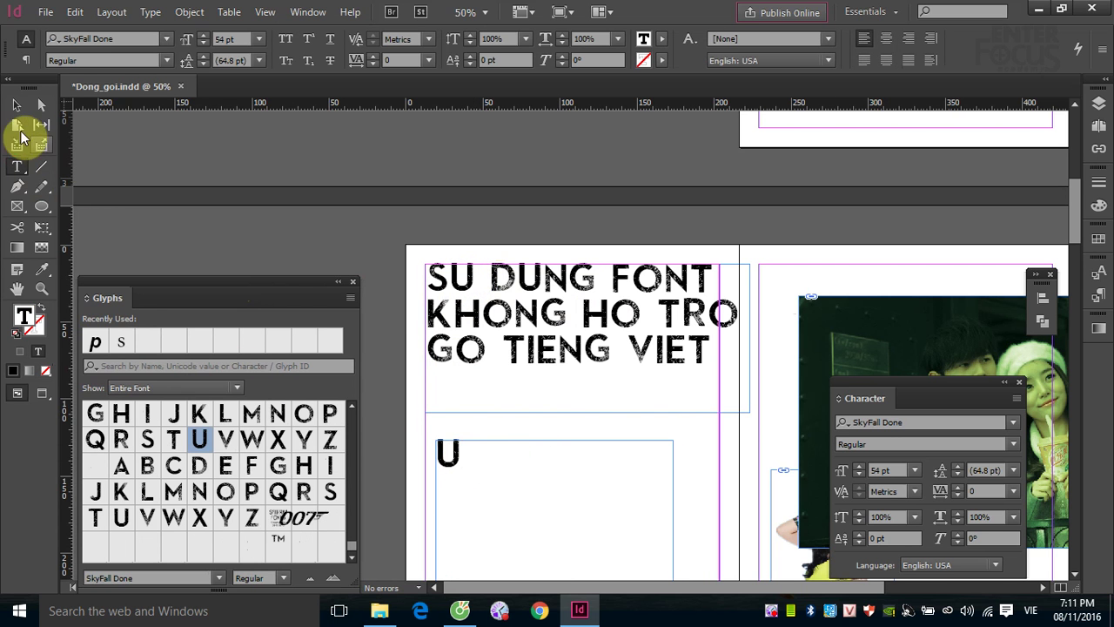
{"action": "left_click", "coordinate": [16, 106]}
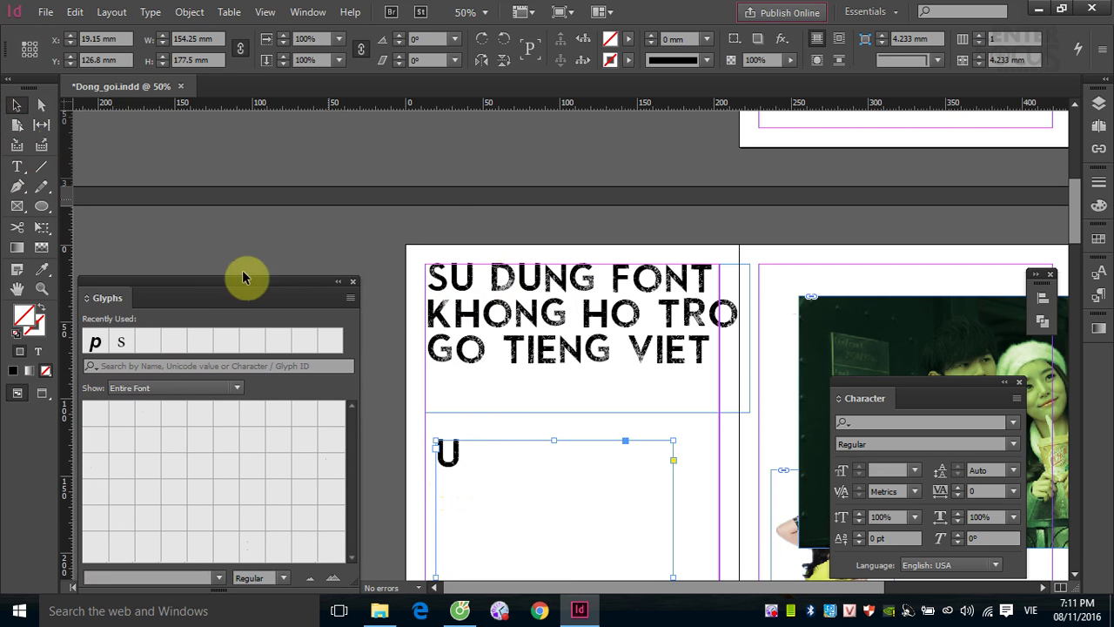
- Change the font of the U in the lower text frame to NOVA
{"action": "left_click", "coordinate": [17, 166]}
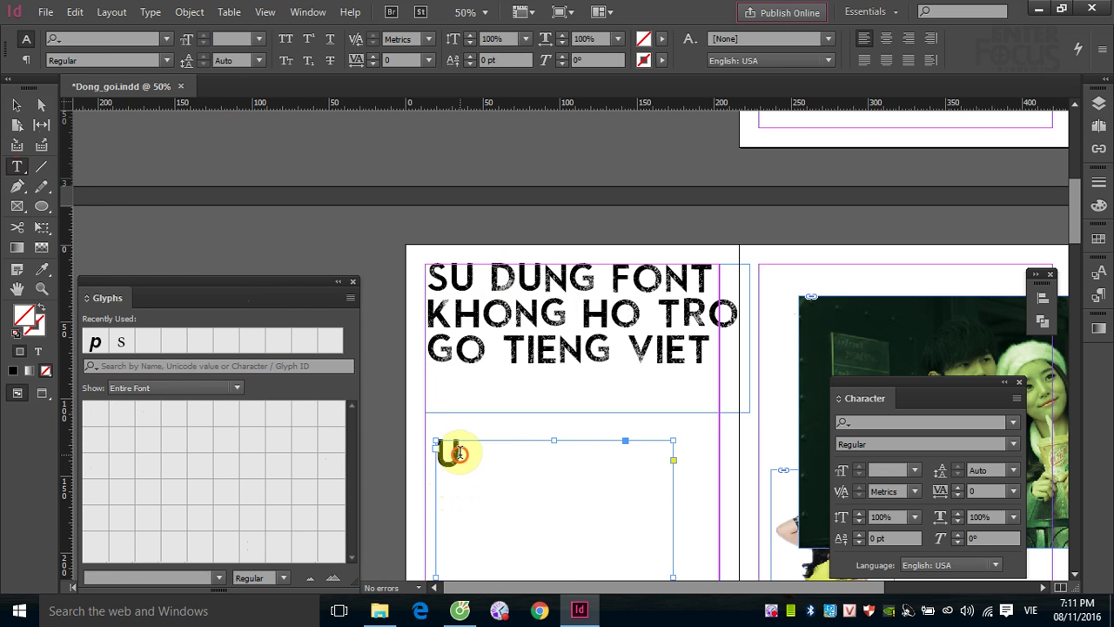
{"action": "left_click_drag", "start_coordinate": [459, 453], "coordinate": [438, 452]}
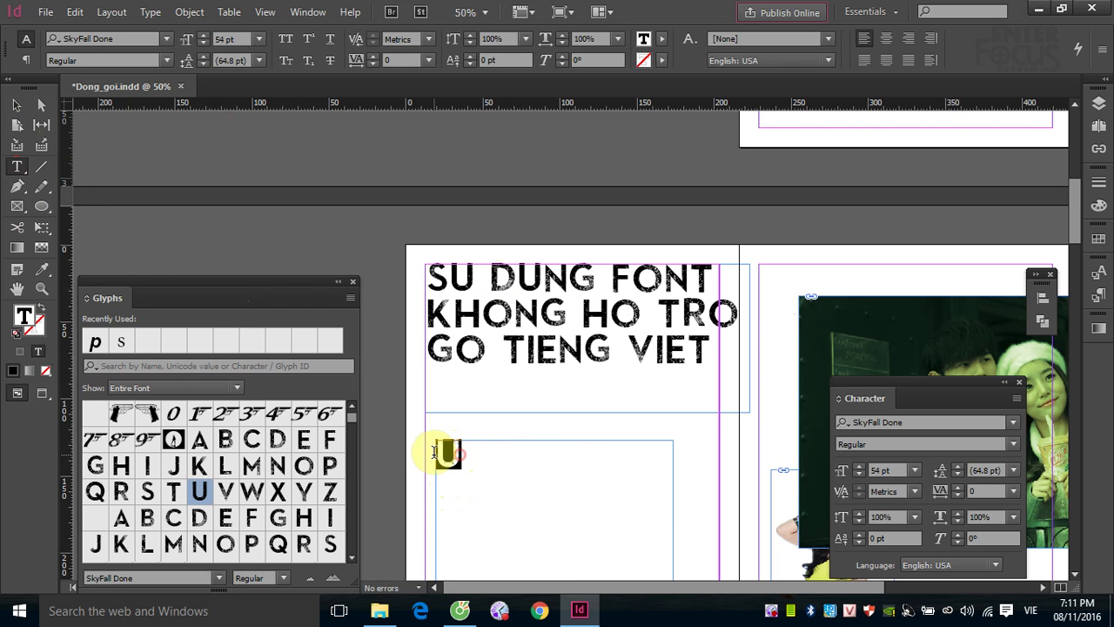
{"action": "left_click", "coordinate": [169, 41]}
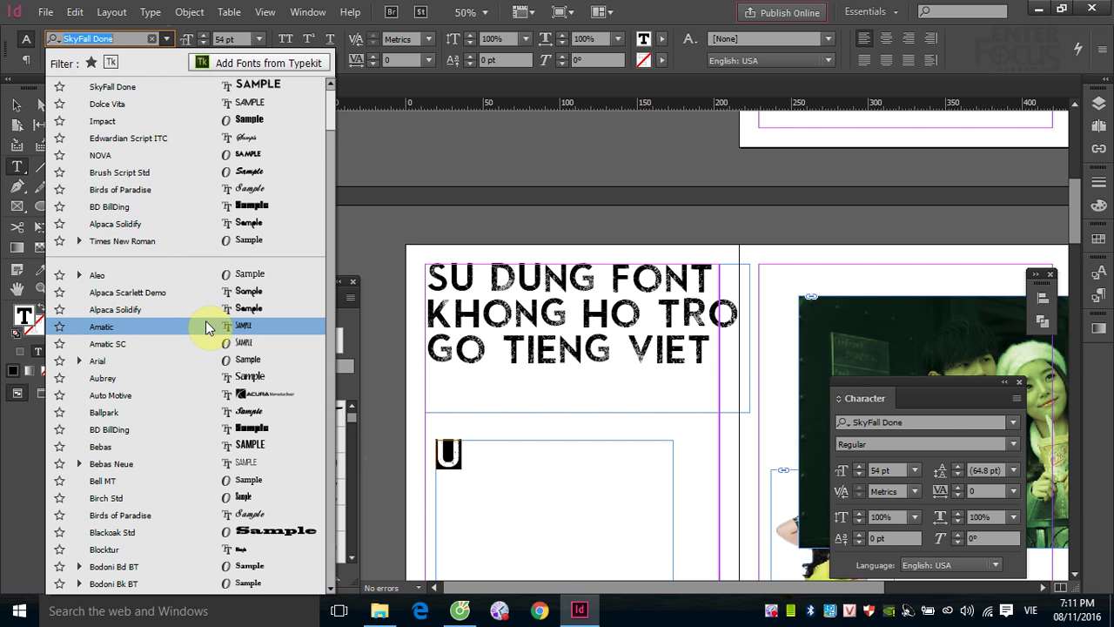
{"action": "scroll", "coordinate": [207, 328], "scroll_direction": "down", "scroll_amount": 5}
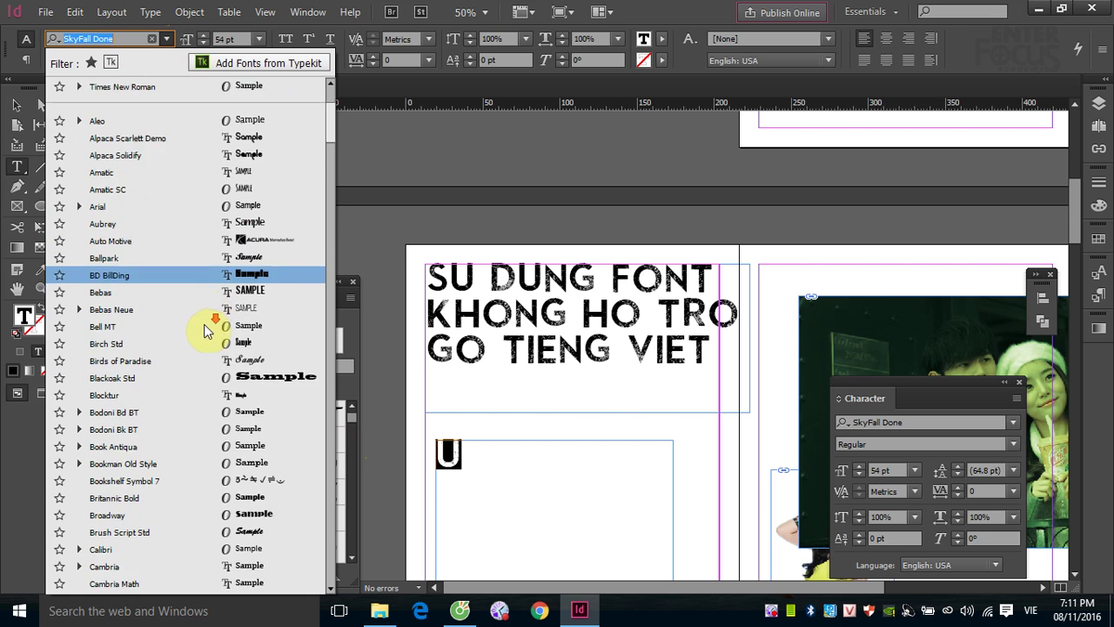
{"action": "scroll", "coordinate": [203, 331], "scroll_direction": "down", "scroll_amount": 8}
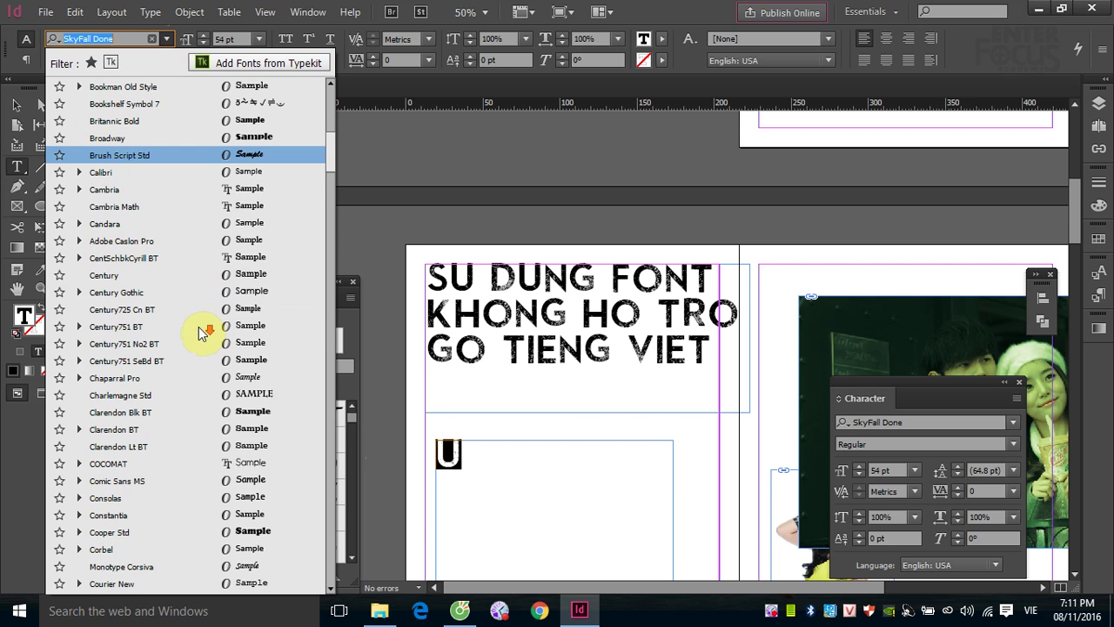
{"action": "scroll", "coordinate": [202, 332], "scroll_direction": "down", "scroll_amount": 6}
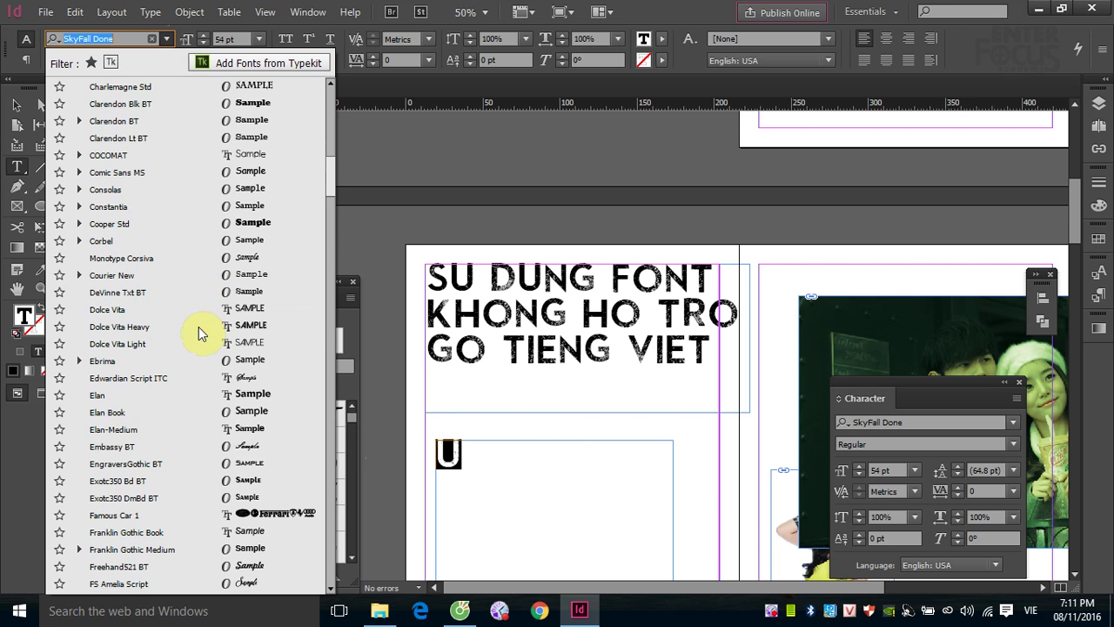
{"action": "scroll", "coordinate": [202, 332], "scroll_direction": "down", "scroll_amount": 6}
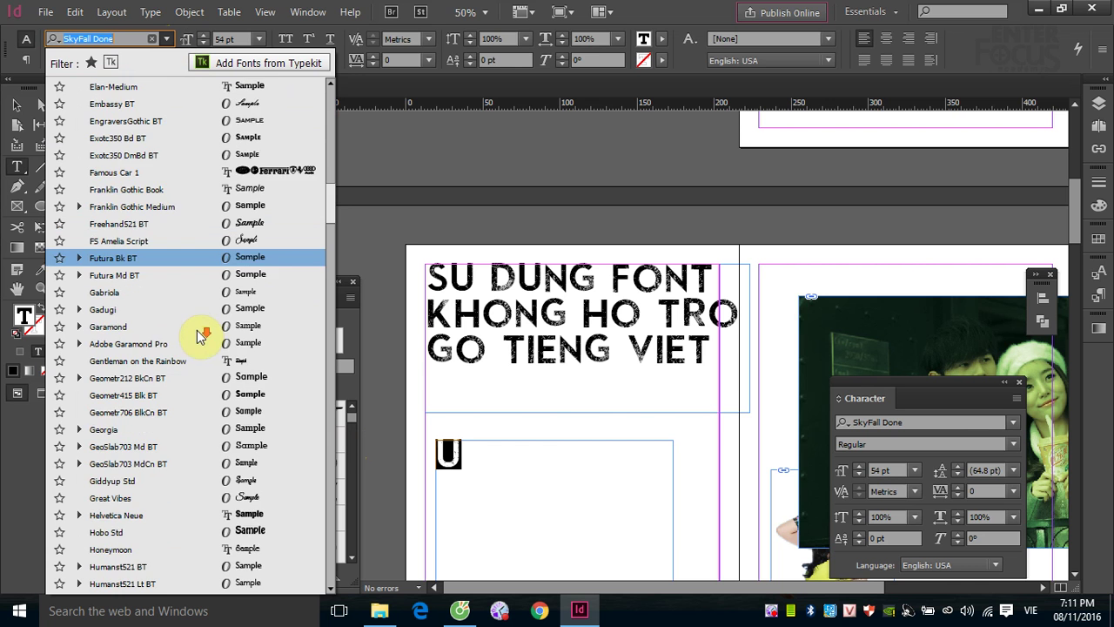
{"action": "scroll", "coordinate": [198, 336], "scroll_direction": "down", "scroll_amount": 4}
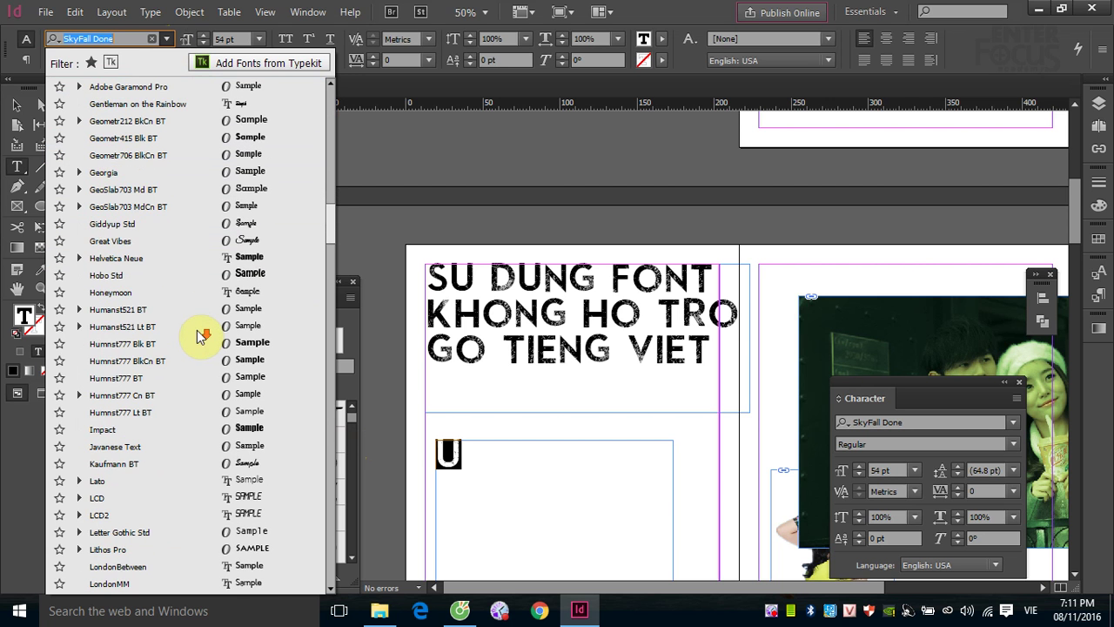
{"action": "scroll", "coordinate": [198, 336], "scroll_direction": "down", "scroll_amount": 3}
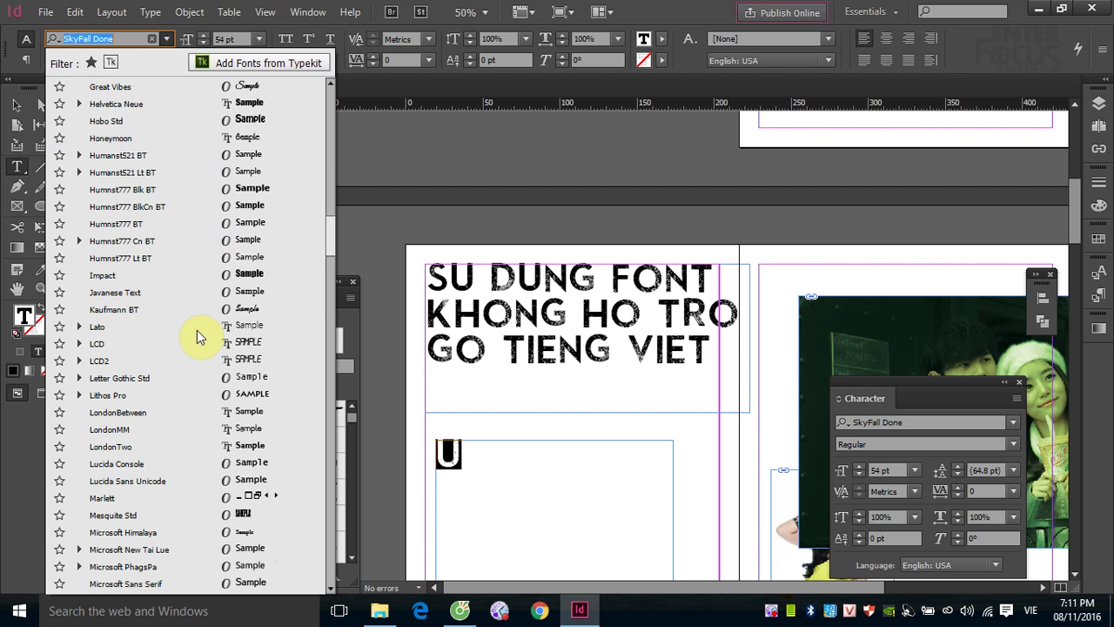
{"action": "scroll", "coordinate": [198, 336], "scroll_direction": "down", "scroll_amount": 3}
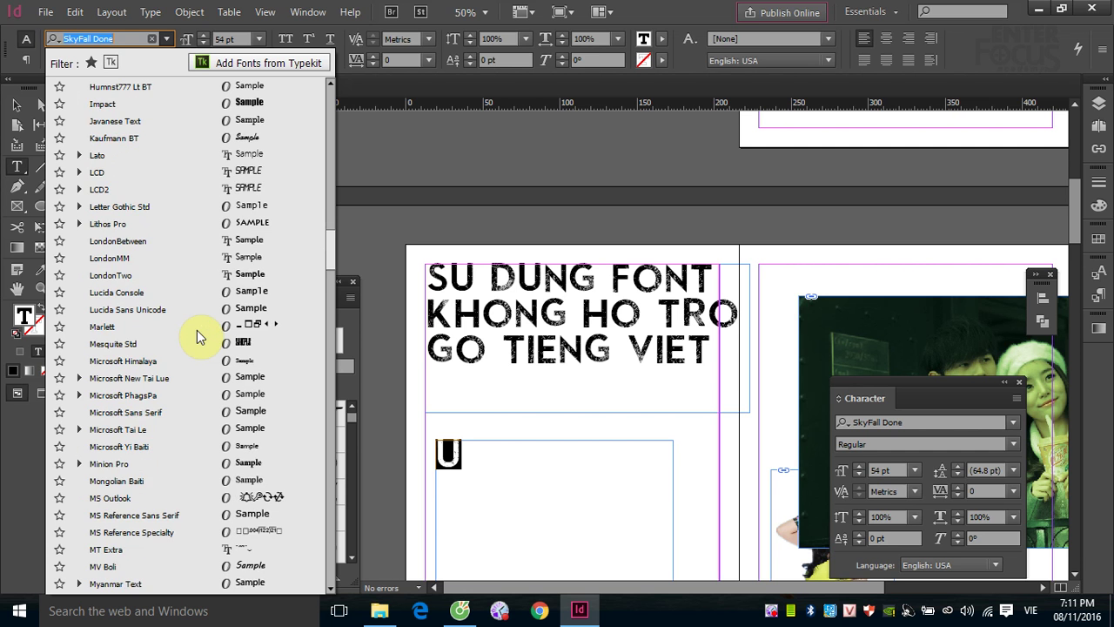
{"action": "scroll", "coordinate": [198, 336], "scroll_direction": "down", "scroll_amount": 5}
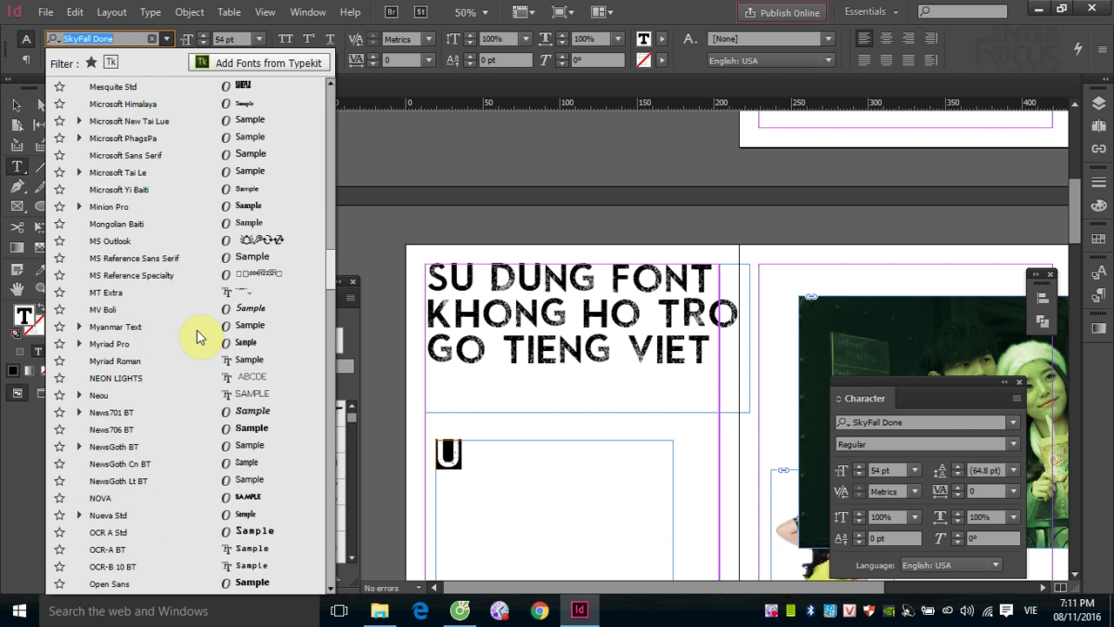
{"action": "scroll", "coordinate": [197, 336], "scroll_direction": "down", "scroll_amount": 2}
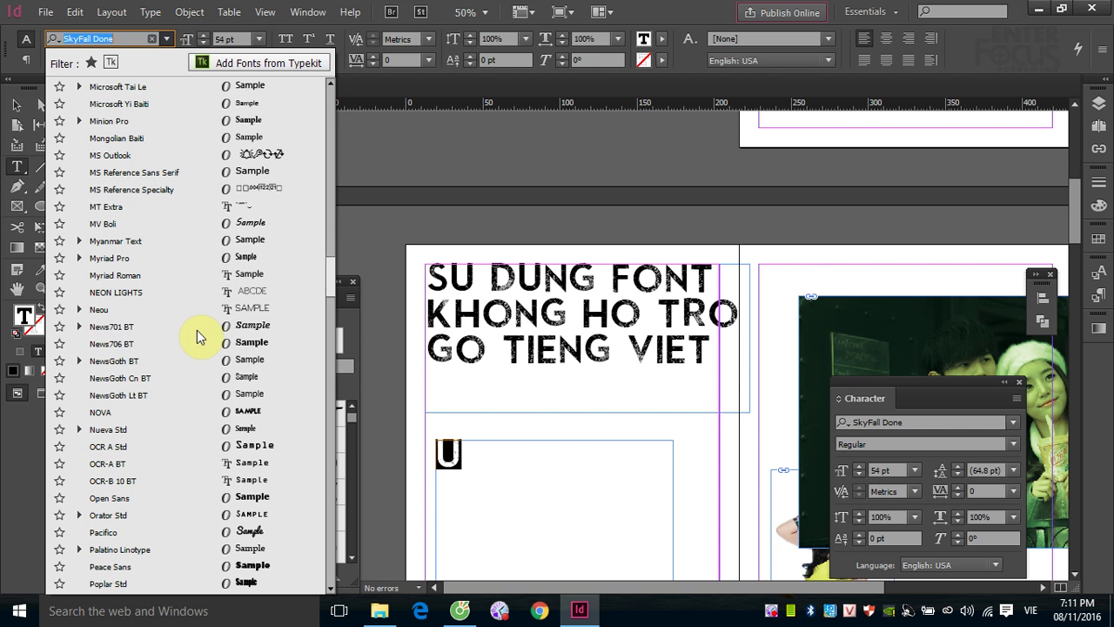
{"action": "left_click", "coordinate": [110, 411]}
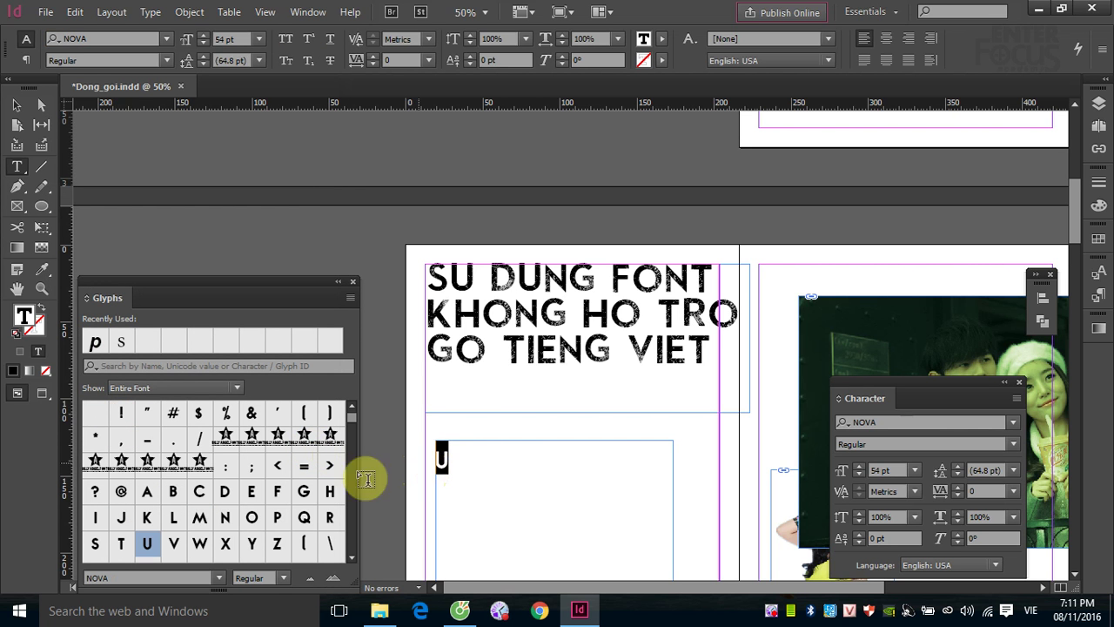
- Replace the U in the lower frame with the NOVA glyph Ô, compare it with the sentence's O and close the glyph window
{"action": "scroll", "coordinate": [256, 470], "scroll_direction": "down", "scroll_amount": 2}
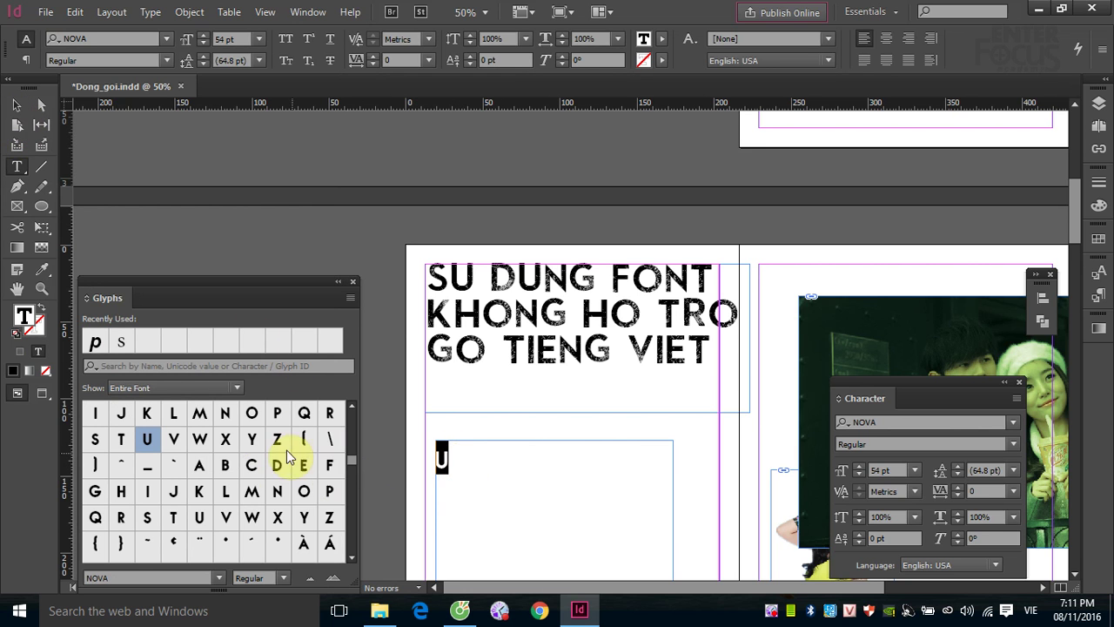
{"action": "scroll", "coordinate": [269, 481], "scroll_direction": "down", "scroll_amount": 4}
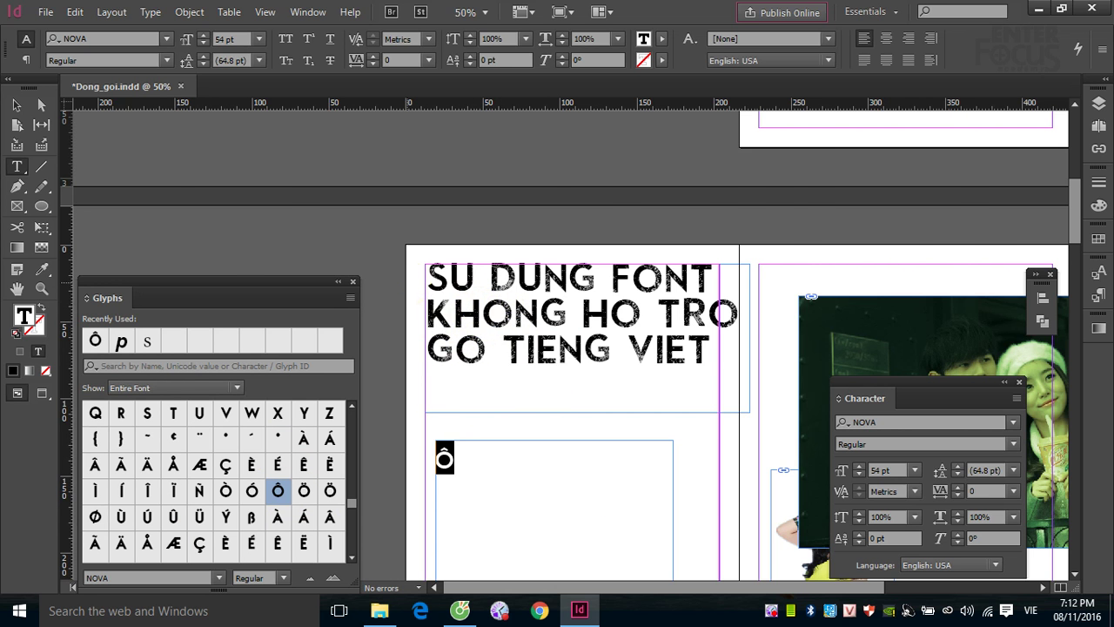
{"action": "left_click_drag", "start_coordinate": [409, 276], "coordinate": [612, 369]}
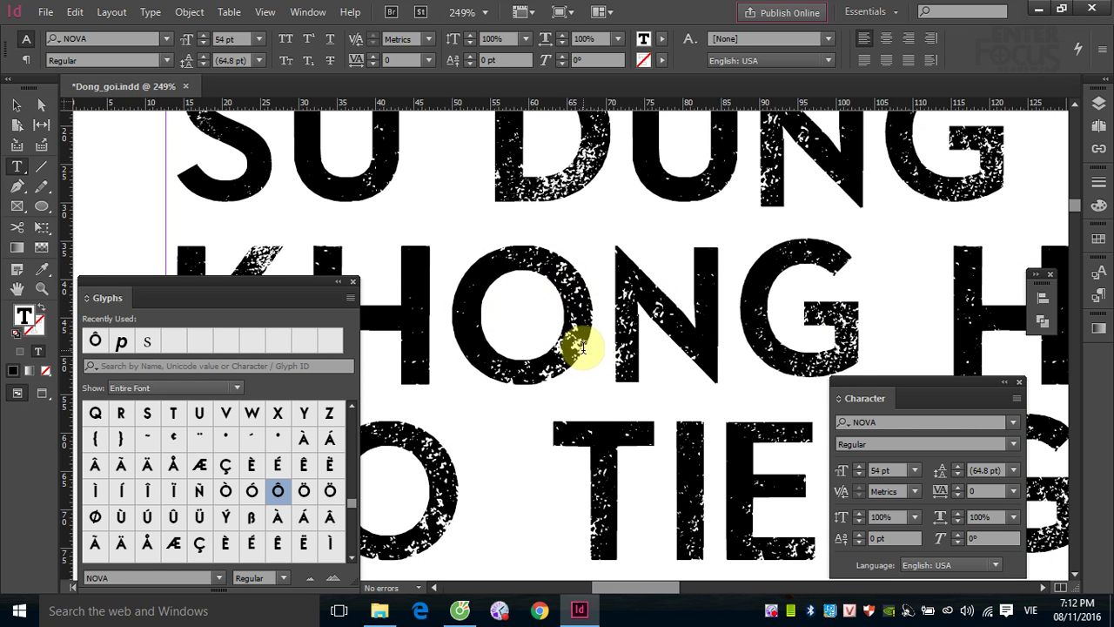
{"action": "scroll", "coordinate": [582, 347], "scroll_direction": "down", "scroll_amount": 10}
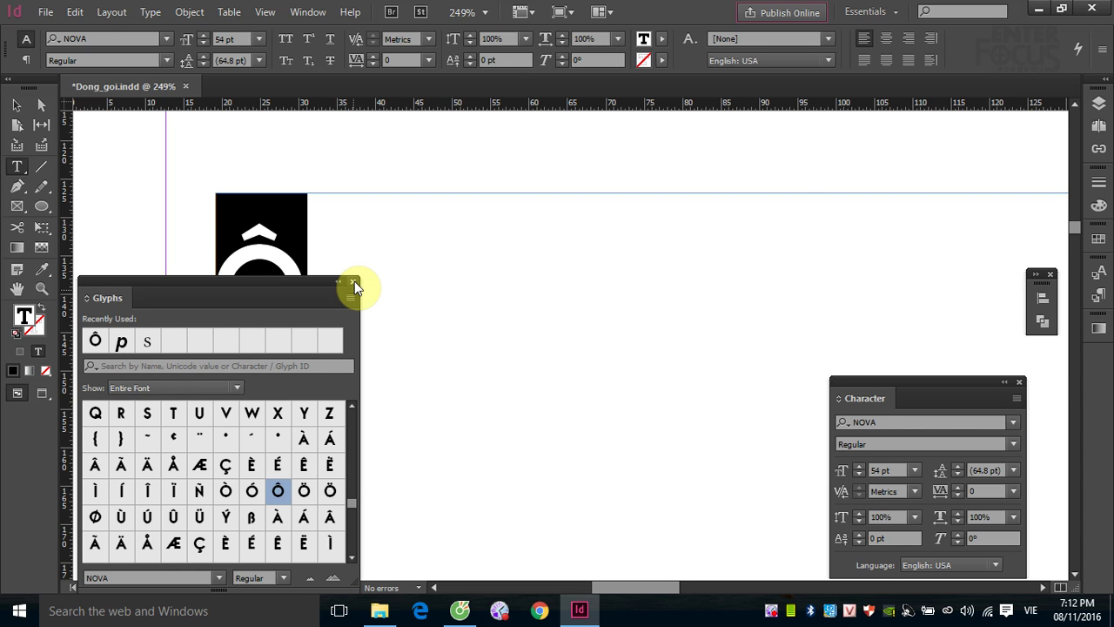
{"action": "left_click", "coordinate": [354, 282]}
- Move the text frame with the Ô up over the sentence, next to the O of KHONG
{"action": "left_click", "coordinate": [17, 105]}
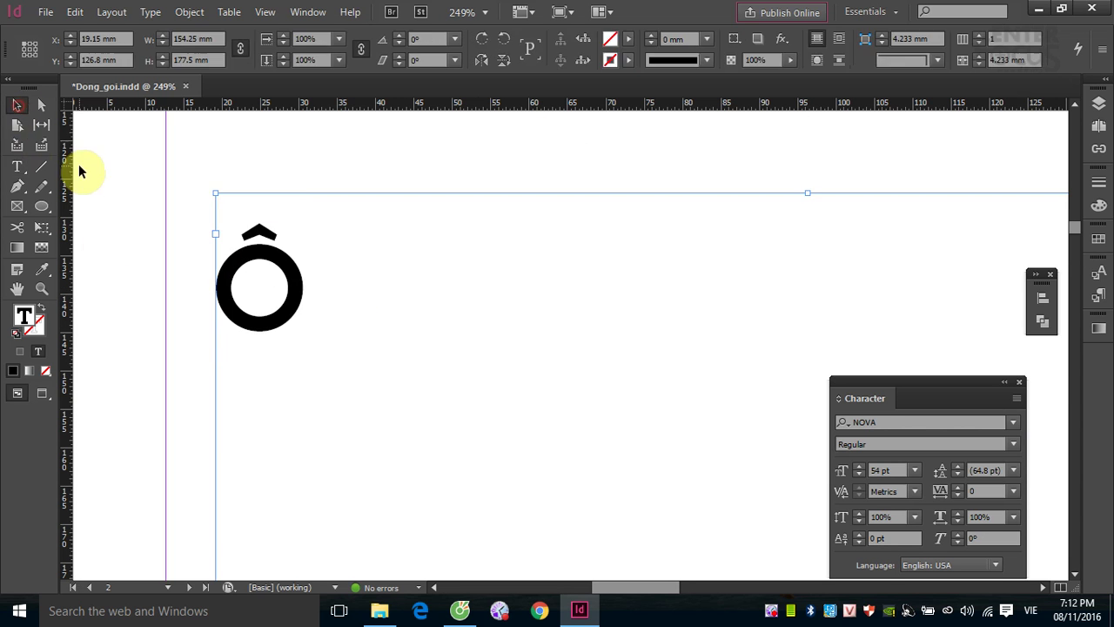
{"action": "key", "text": "ctrl+minus"}
{"action": "key", "text": "ctrl+minus"}
{"action": "key", "text": "ctrl+minus"}
{"action": "key", "text": "ctrl+minus"}
{"action": "key", "text": "ctrl+minus"}
{"action": "key", "text": "ctrl+minus"}
{"action": "key", "text": "ctrl+minus"}
{"action": "key", "text": "ctrl+minus"}
{"action": "key", "text": "ctrl+minus"}
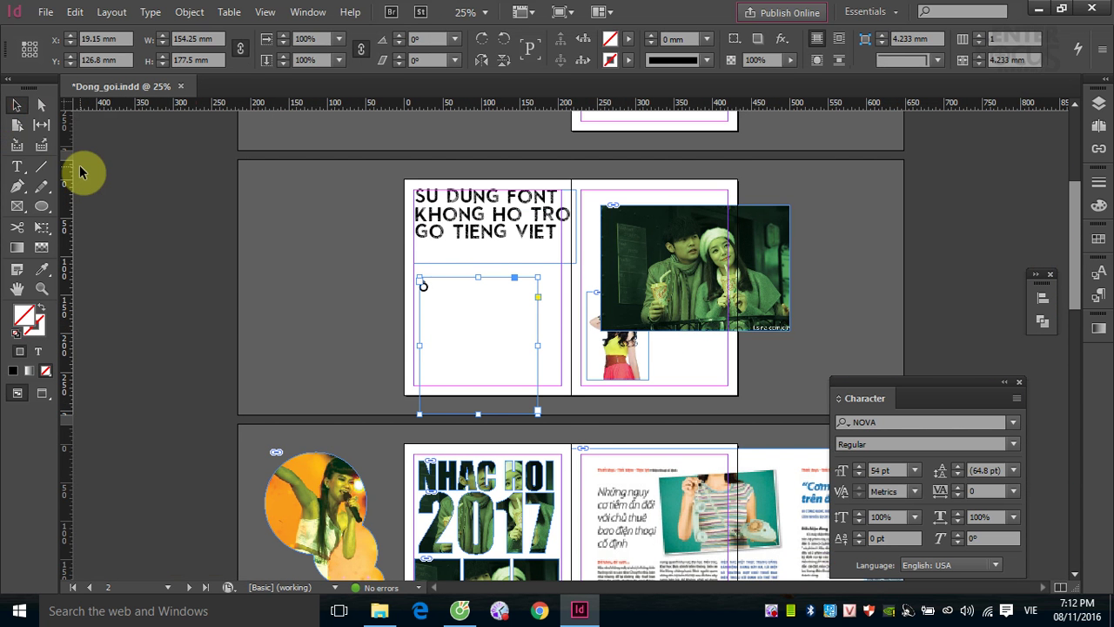
{"action": "left_click_drag", "start_coordinate": [391, 182], "coordinate": [535, 360]}
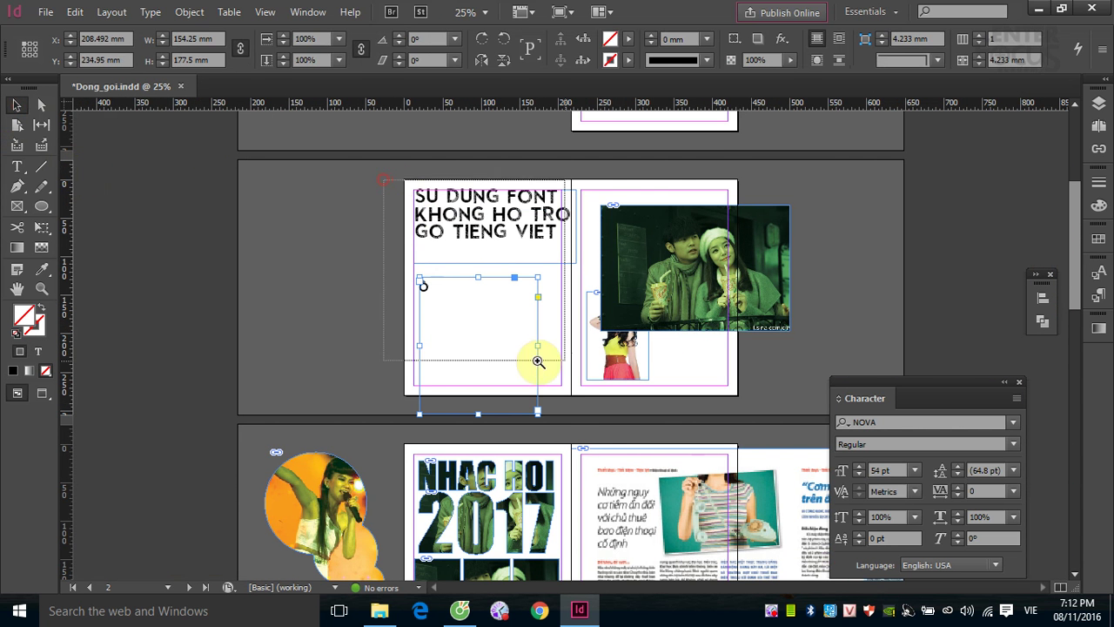
{"action": "left_click_drag", "start_coordinate": [438, 389], "coordinate": [493, 196]}
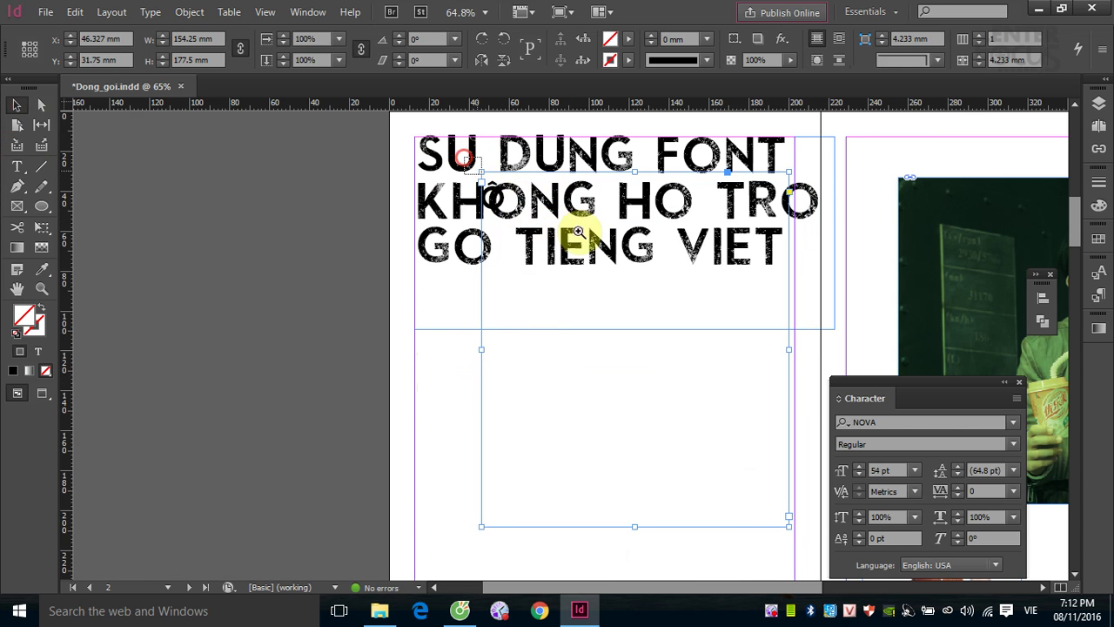
{"action": "scroll", "coordinate": [572, 209], "scroll_direction": "up", "scroll_amount": 5}
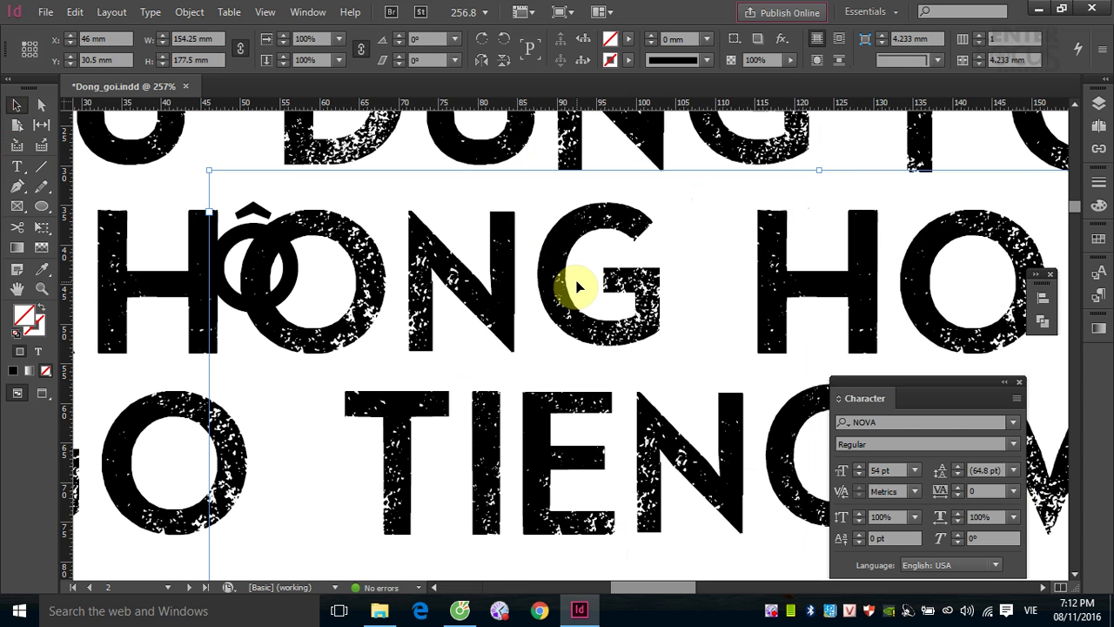
- Enlarge the Ô to 80 pt and align it over the O of KHONG
{"action": "key", "text": "ctrl+shift+period"}
{"action": "key", "text": "ctrl+shift+period"}
{"action": "key", "text": "ctrl+shift+period"}
{"action": "key", "text": "ctrl+shift+period"}
{"action": "key", "text": "ctrl+shift+period"}
{"action": "key", "text": "ctrl+shift+period"}
{"action": "key", "text": "ctrl+shift+period"}
{"action": "key", "text": "ctrl+shift+period"}
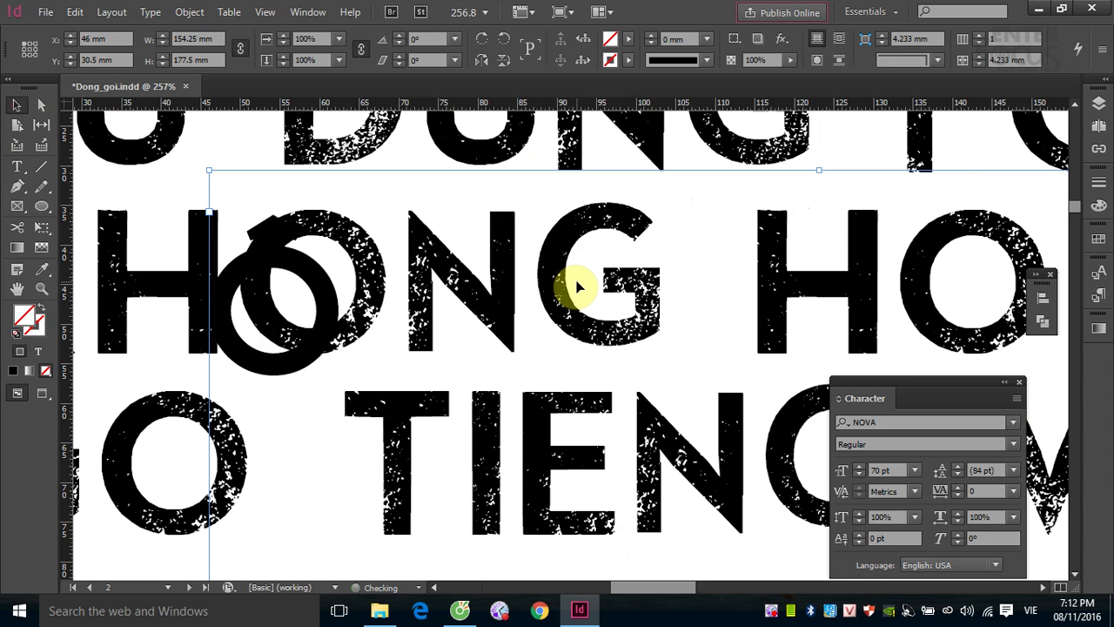
{"action": "key", "text": "ctrl+shift+period"}
{"action": "key", "text": "ctrl+shift+period"}
{"action": "key", "text": "ctrl+shift+period"}
{"action": "key", "text": "ctrl+shift+period"}
{"action": "key", "text": "ctrl+shift+period"}
{"action": "left_click_drag", "start_coordinate": [321, 286], "coordinate": [361, 265]}
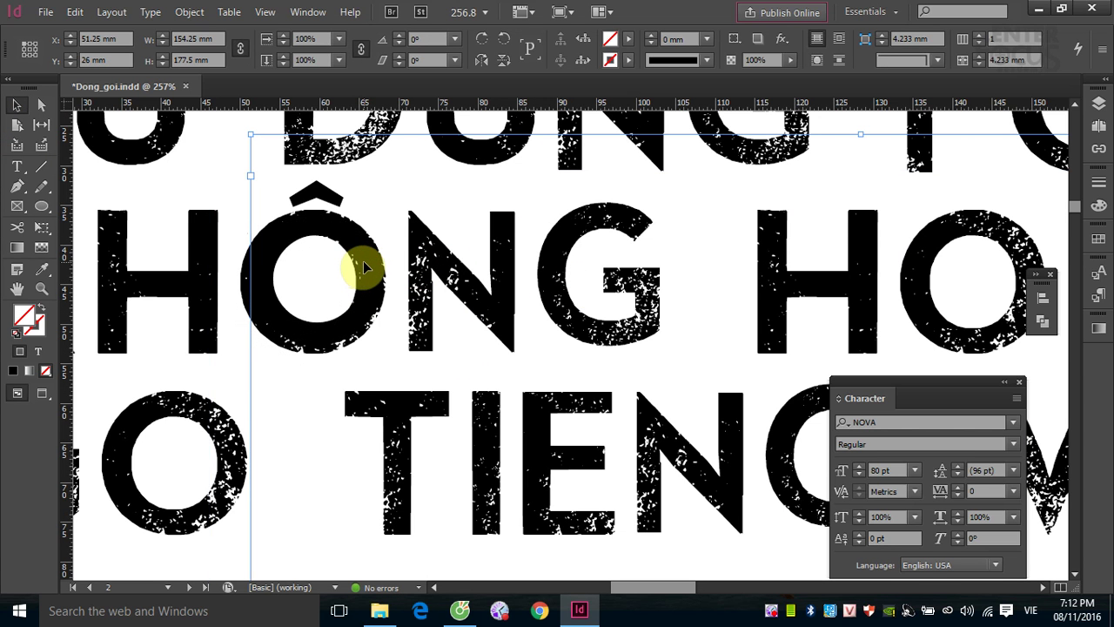
- Enlarge the Ô to 88 pt and nudge its frame to X 50 mm, Y 24.8 mm so it covers the O of KHONG
{"action": "key", "text": "ctrl+shift+period"}
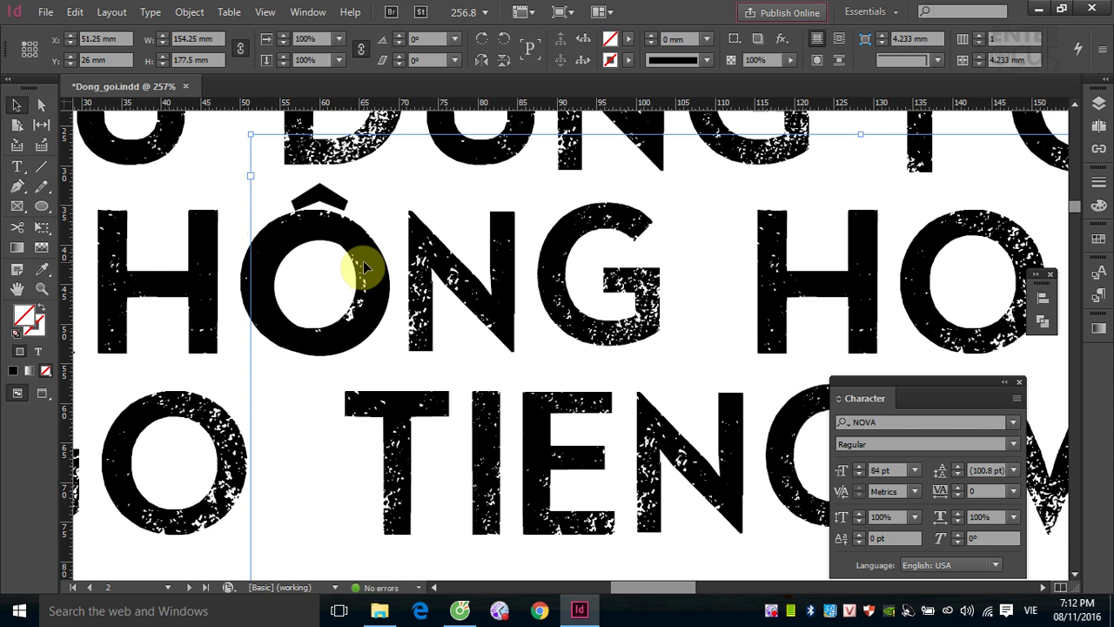
{"action": "mouse_move", "coordinate": [373, 255]}
{"action": "left_mouse_down"}
{"action": "mouse_move", "coordinate": [413, 252]}
{"action": "mouse_move", "coordinate": [368, 253]}
{"action": "left_mouse_up"}
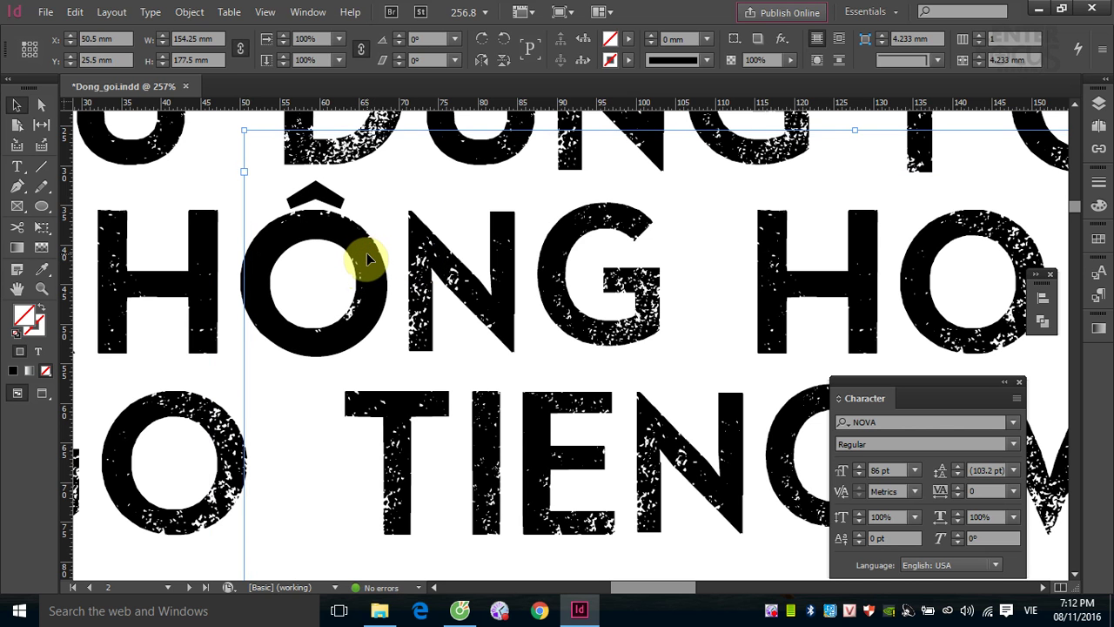
{"action": "mouse_move", "coordinate": [367, 258]}
{"action": "left_mouse_down"}
{"action": "mouse_move", "coordinate": [409, 241]}
{"action": "mouse_move", "coordinate": [360, 251]}
{"action": "mouse_move", "coordinate": [410, 261]}
{"action": "mouse_move", "coordinate": [365, 259]}
{"action": "left_mouse_up"}
{"action": "key", "text": "ctrl+shift+period"}
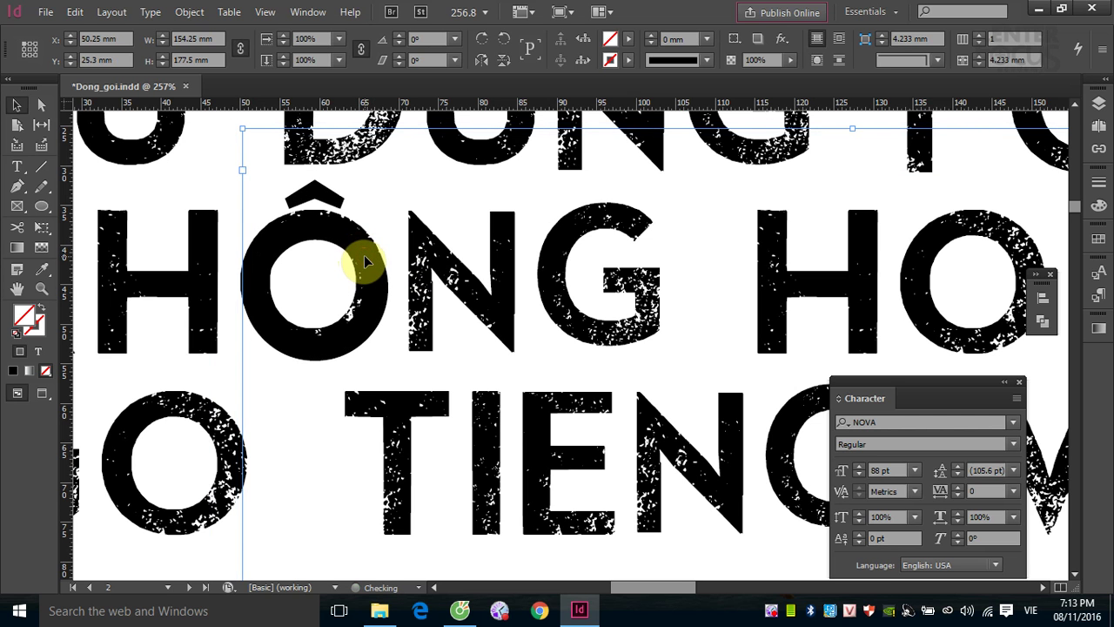
{"action": "mouse_move", "coordinate": [363, 255]}
{"action": "left_mouse_down"}
{"action": "mouse_move", "coordinate": [398, 249]}
{"action": "mouse_move", "coordinate": [363, 266]}
{"action": "left_mouse_up"}
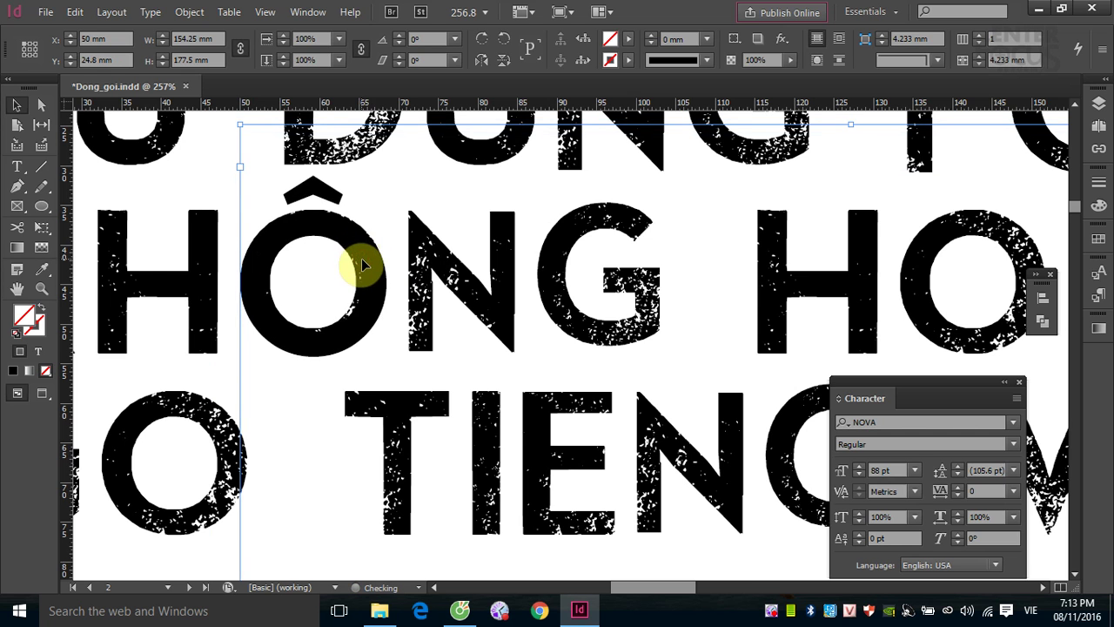
- Move the Ô text frame to the empty area below the sentence and convert the Ô to outlines
{"action": "key", "text": "ctrl+minus"}
{"action": "key", "text": "ctrl+minus"}
{"action": "key", "text": "ctrl+minus"}
{"action": "key", "text": "ctrl+minus"}
{"action": "key", "text": "ctrl+minus"}
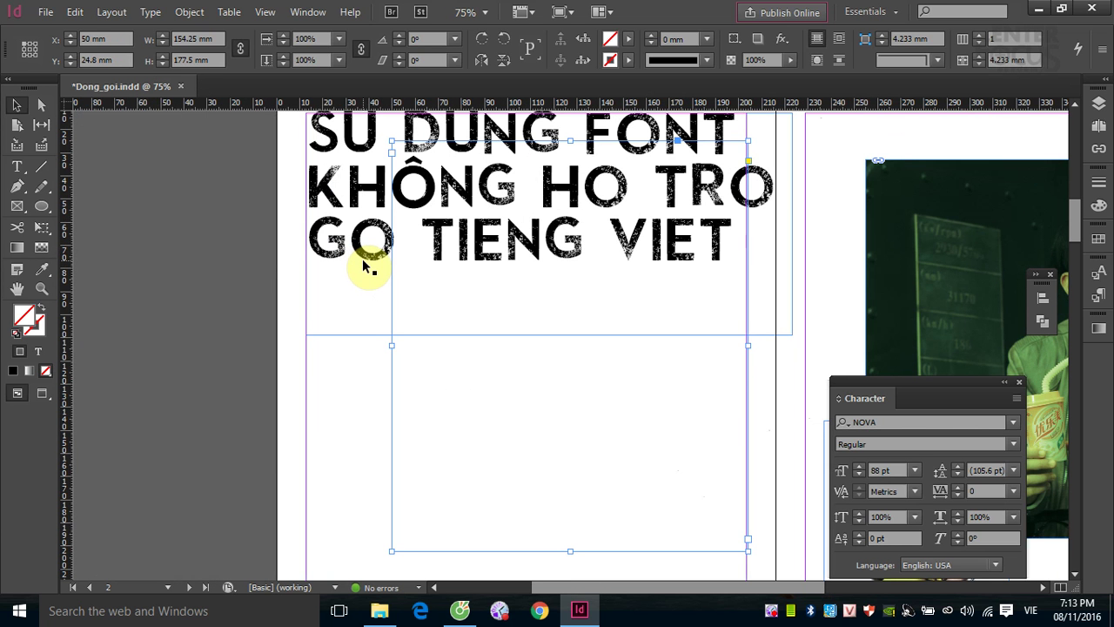
{"action": "left_click_drag", "start_coordinate": [397, 180], "coordinate": [351, 420]}
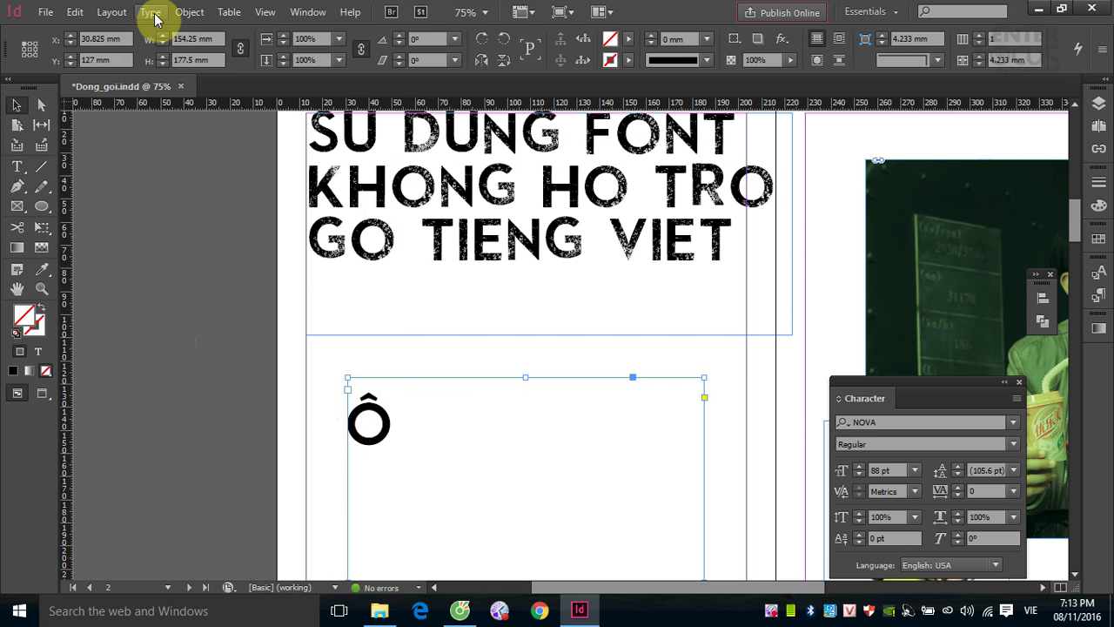
{"action": "left_click", "coordinate": [152, 12]}
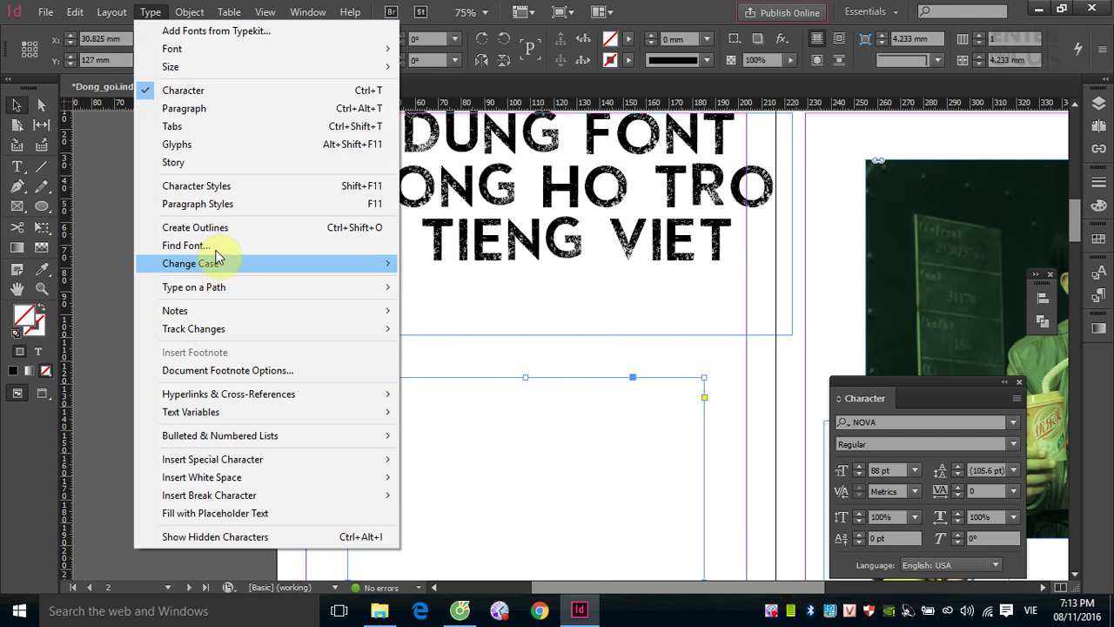
{"action": "left_click", "coordinate": [195, 227]}
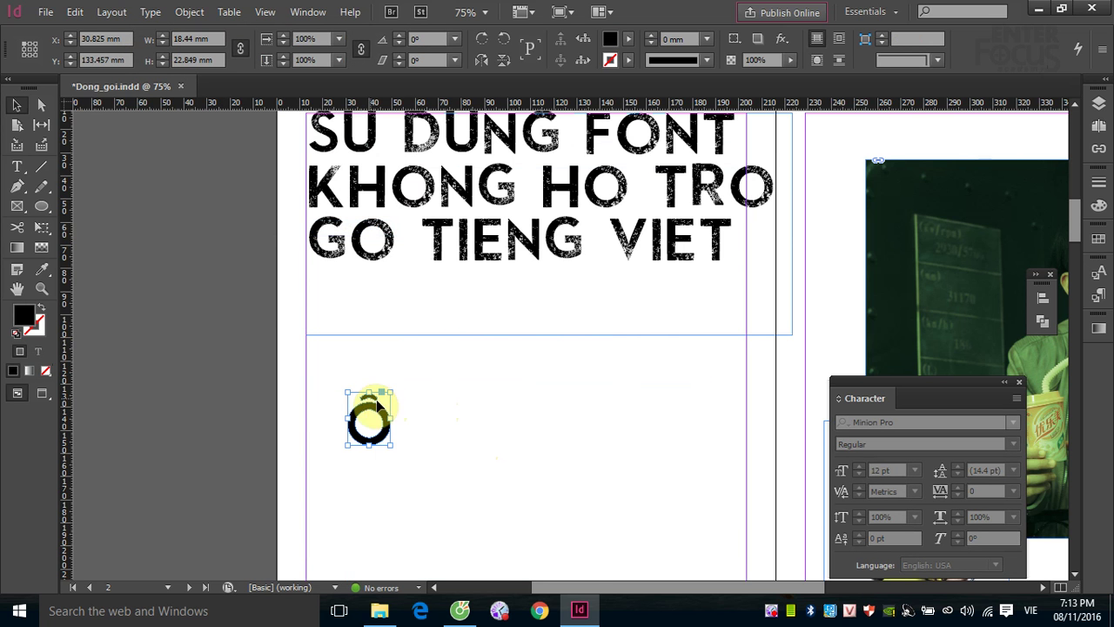
- Delete the O ring's anchor points from the outlined Ô, keeping only the circumflex shape selected
{"action": "left_click_drag", "start_coordinate": [321, 378], "coordinate": [443, 453]}
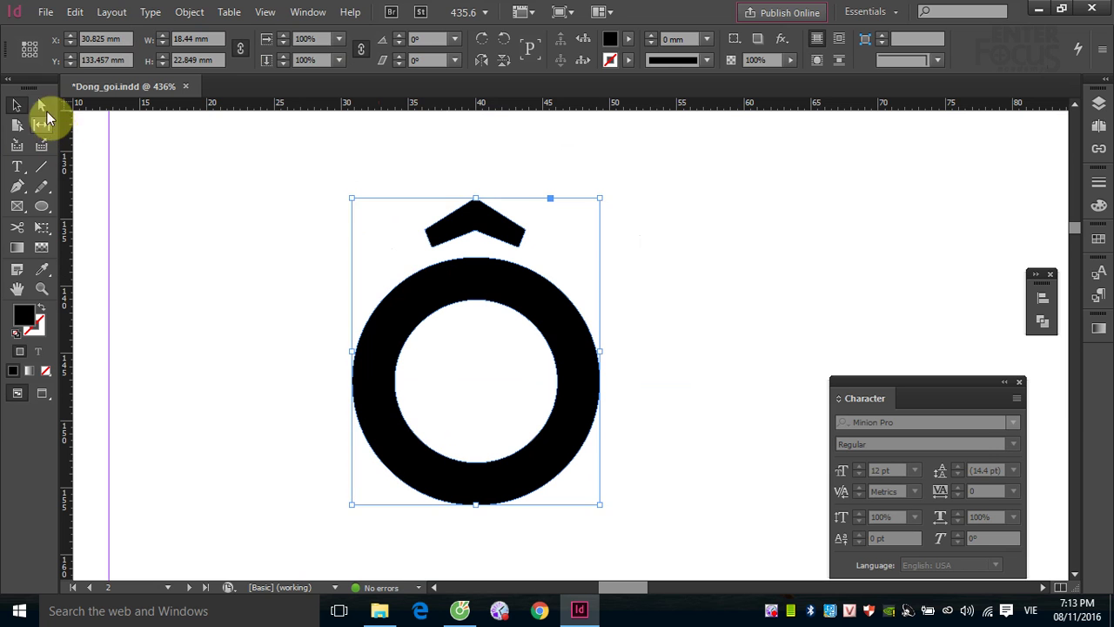
{"action": "left_click", "coordinate": [41, 105]}
{"action": "left_click", "coordinate": [356, 267]}
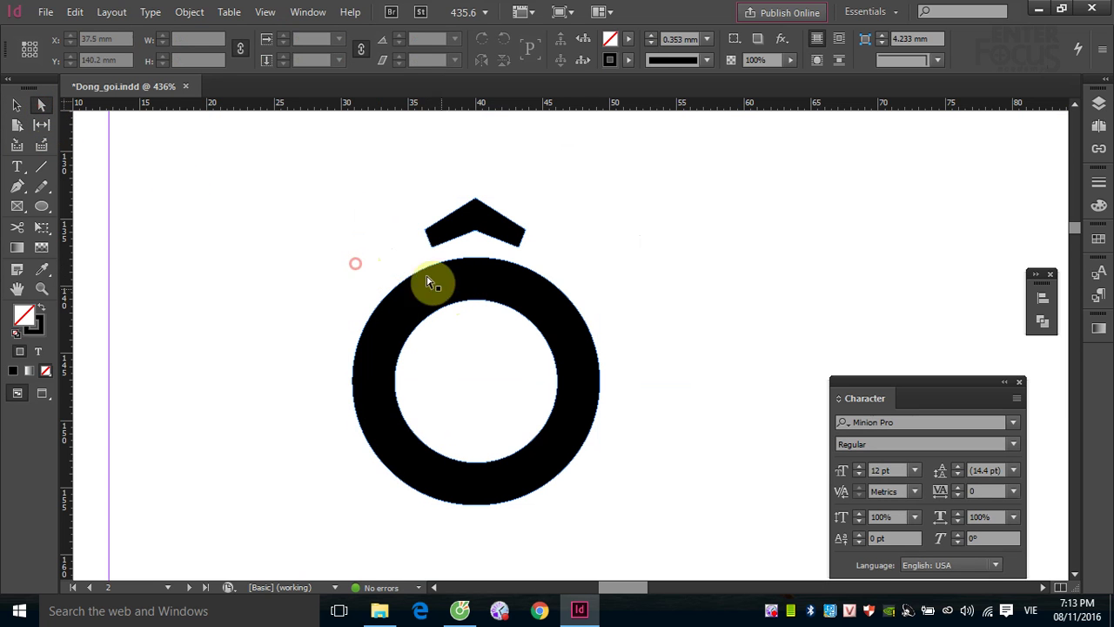
{"action": "left_click_drag", "start_coordinate": [331, 254], "coordinate": [653, 529]}
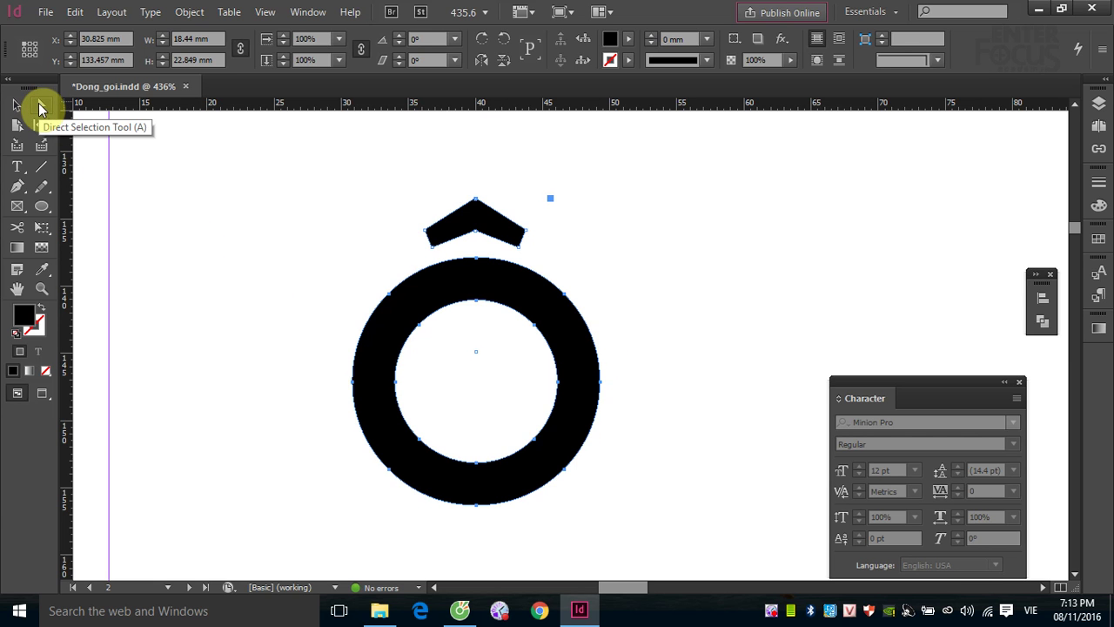
{"action": "key", "text": "Delete"}
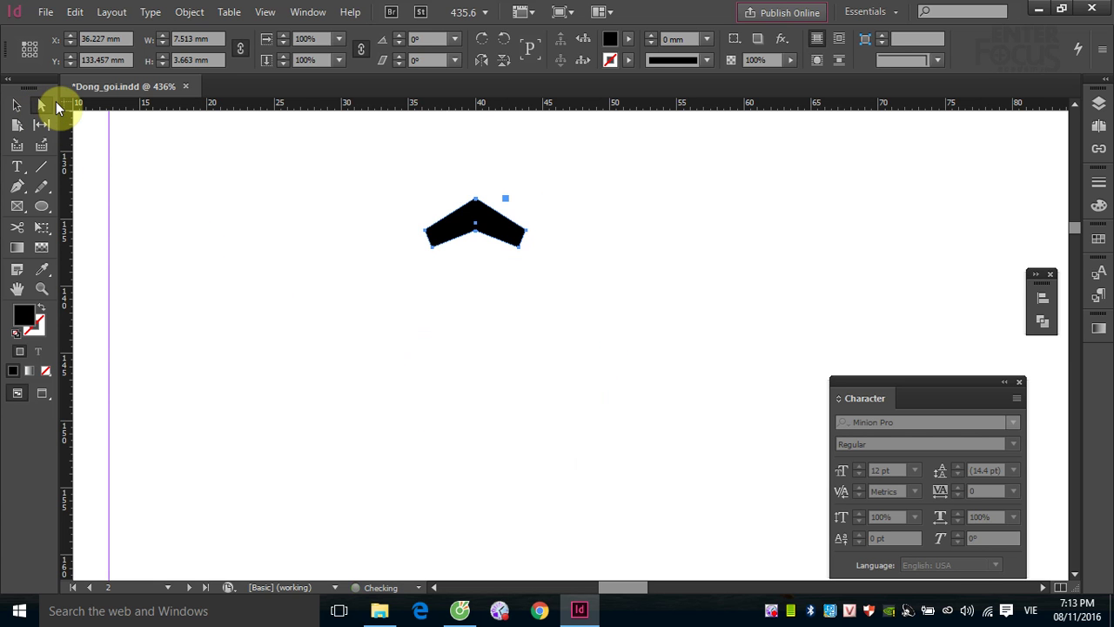
{"action": "left_click", "coordinate": [15, 104]}
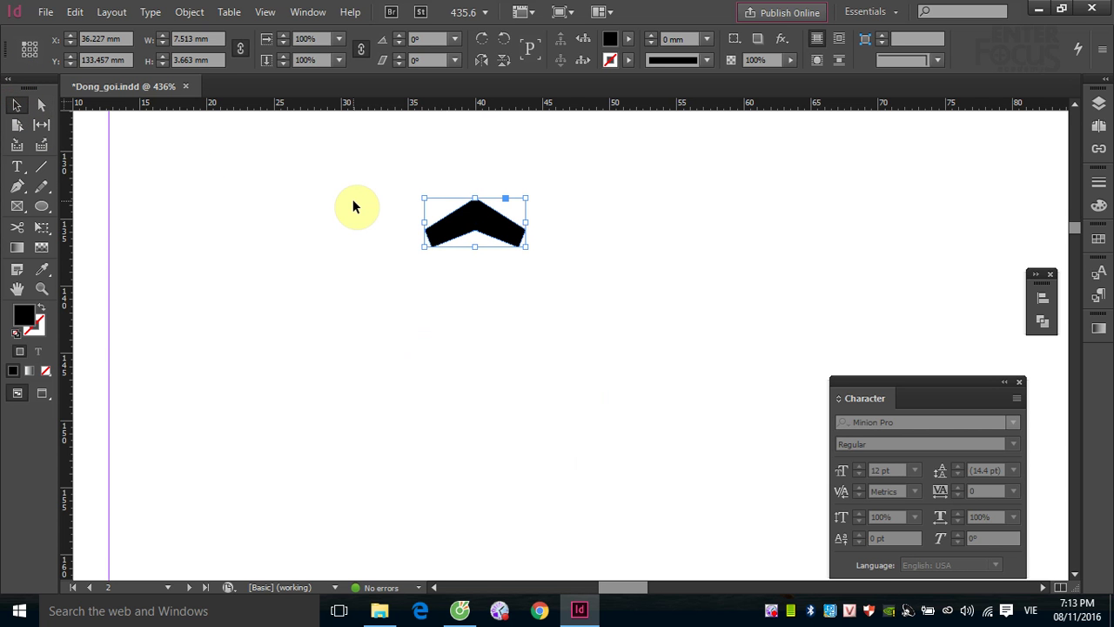
- Move the circumflex up the page toward the sentence, to about X 42.6 mm, Y 107.2 mm
{"action": "key", "text": "ctrl+minus"}
{"action": "key", "text": "ctrl+minus"}
{"action": "key", "text": "ctrl+minus"}
{"action": "key", "text": "ctrl+minus"}
{"action": "key", "text": "ctrl+minus"}
{"action": "key", "text": "ctrl+minus"}
{"action": "key", "text": "ctrl+minus"}
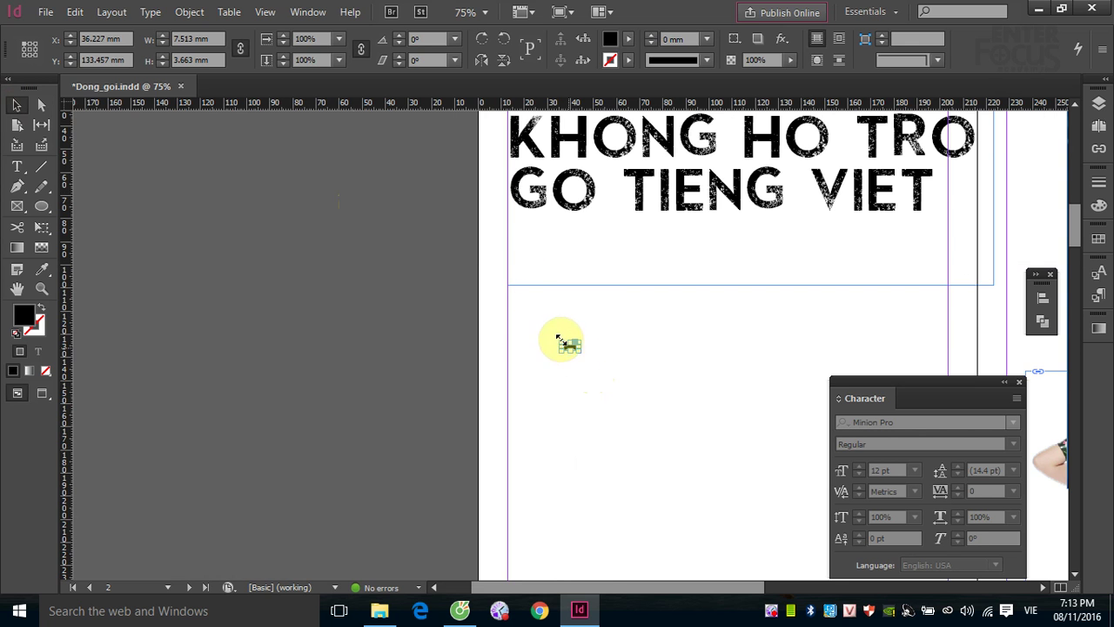
{"action": "left_click_drag", "start_coordinate": [560, 340], "coordinate": [580, 365]}
{"action": "left_click_drag", "start_coordinate": [542, 311], "coordinate": [631, 235]}
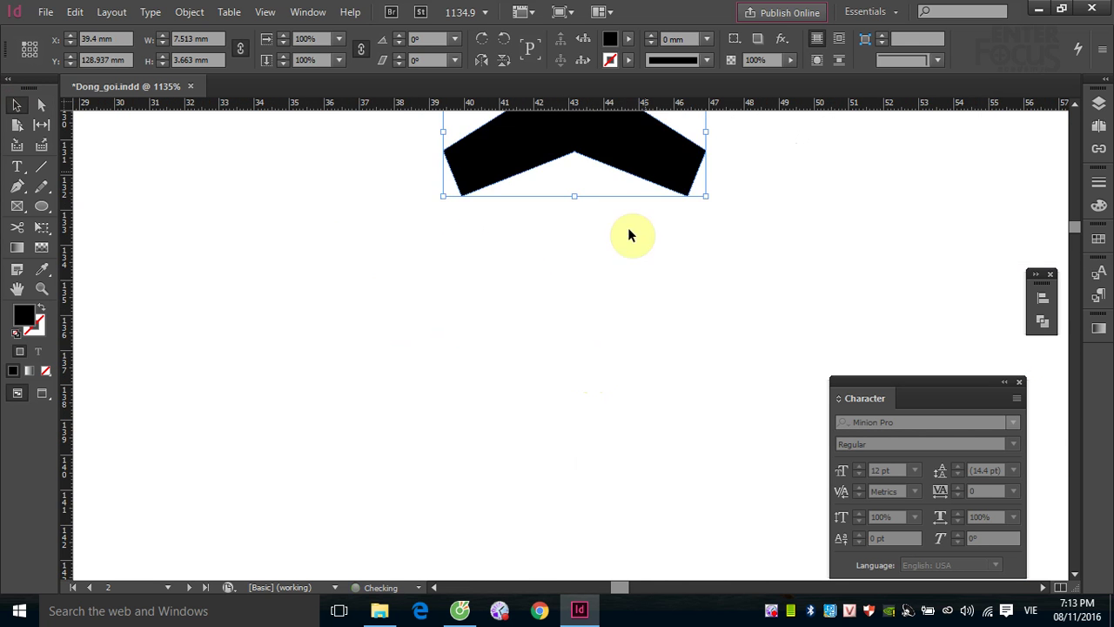
{"action": "scroll", "coordinate": [631, 236], "scroll_direction": "up", "scroll_amount": 5}
{"action": "left_click_drag", "start_coordinate": [522, 517], "coordinate": [589, 326]}
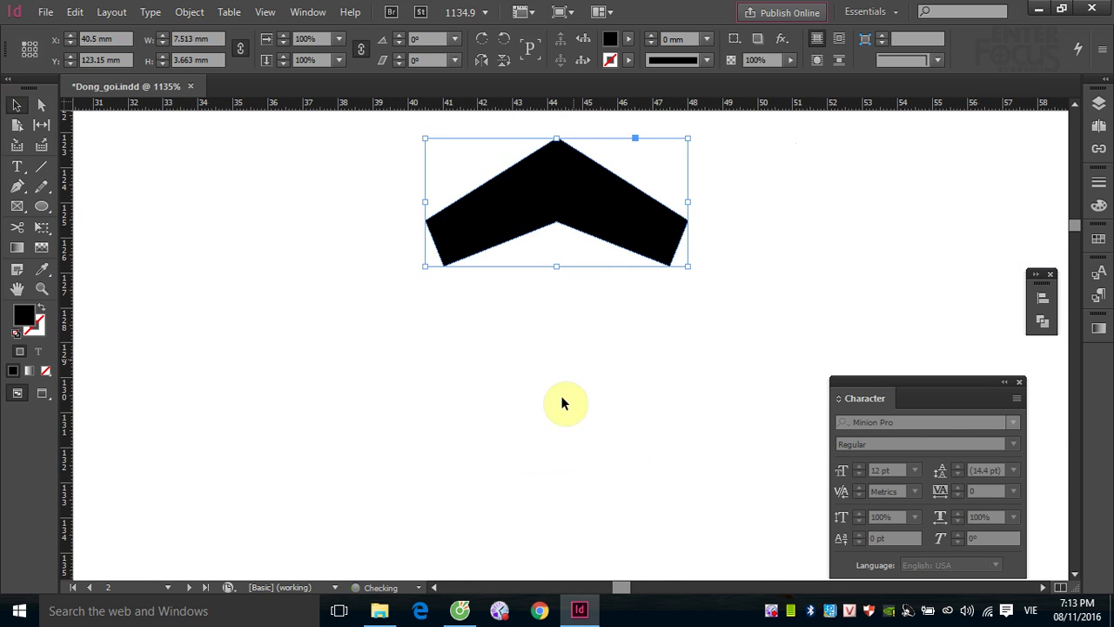
{"action": "left_click_drag", "start_coordinate": [561, 402], "coordinate": [510, 598]}
{"action": "left_click_drag", "start_coordinate": [547, 455], "coordinate": [584, 200]}
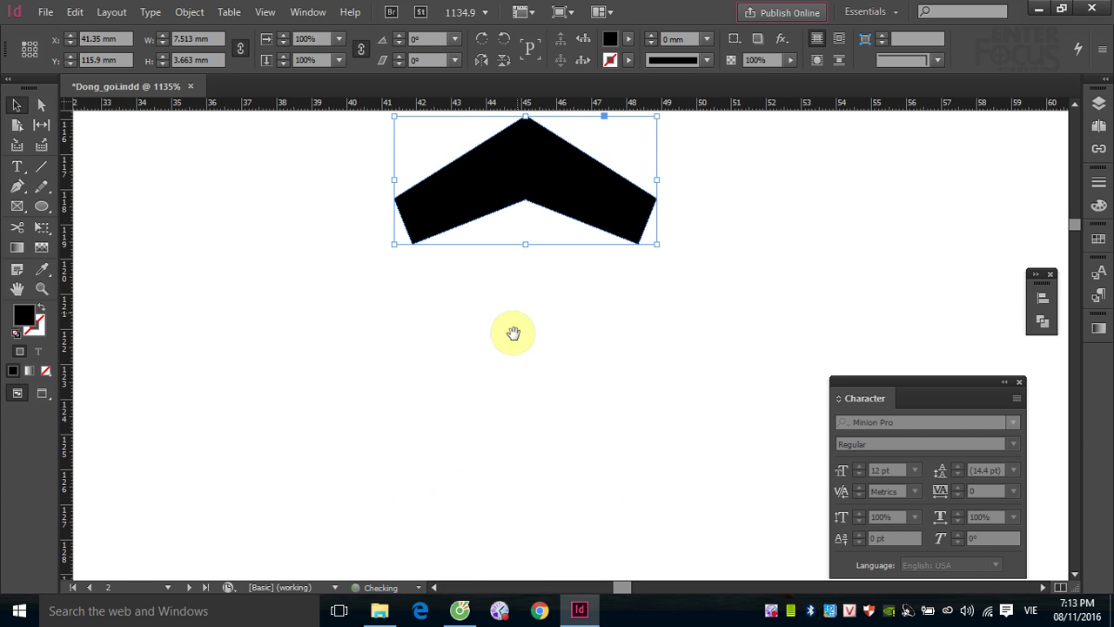
{"action": "left_click_drag", "start_coordinate": [513, 333], "coordinate": [427, 577]}
{"action": "left_click_drag", "start_coordinate": [630, 316], "coordinate": [626, 405]}
{"action": "left_click_drag", "start_coordinate": [439, 493], "coordinate": [486, 200]}
{"action": "left_click_drag", "start_coordinate": [584, 353], "coordinate": [537, 549]}
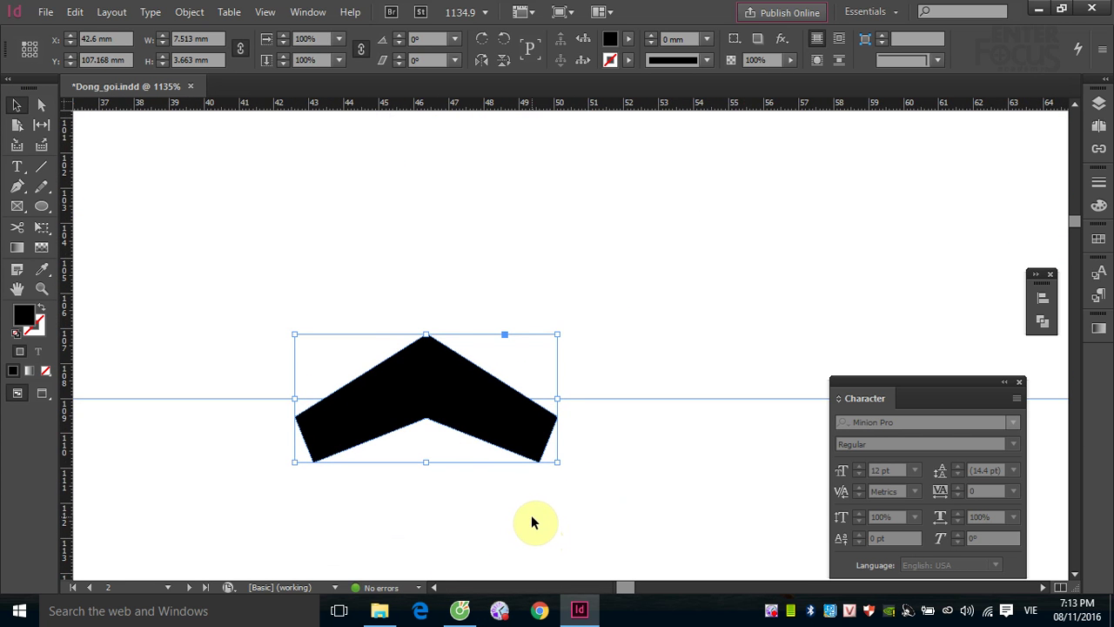
- Place the circumflex centred just above the O of KHONG in the sentence
{"action": "key", "text": "ctrl+minus"}
{"action": "key", "text": "ctrl+minus"}
{"action": "key", "text": "ctrl+minus"}
{"action": "key", "text": "ctrl+minus"}
{"action": "key", "text": "ctrl+minus"}
{"action": "key", "text": "ctrl+minus"}
{"action": "left_click_drag", "start_coordinate": [551, 433], "coordinate": [493, 590]}
{"action": "left_click_drag", "start_coordinate": [541, 503], "coordinate": [547, 552]}
{"action": "left_click_drag", "start_coordinate": [549, 503], "coordinate": [552, 319]}
{"action": "left_click", "coordinate": [662, 381]}
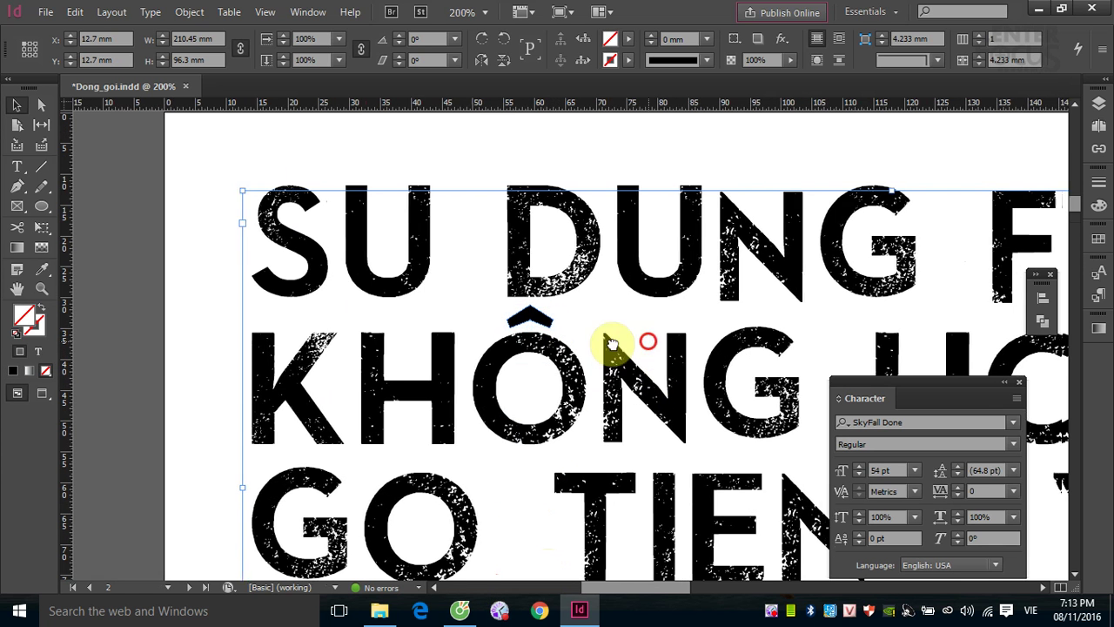
- Duplicate the circumflex above the O of HO at X 138.5 mm, Y 31.2 mm, and deselect it
{"action": "left_click_drag", "start_coordinate": [612, 340], "coordinate": [282, 334]}
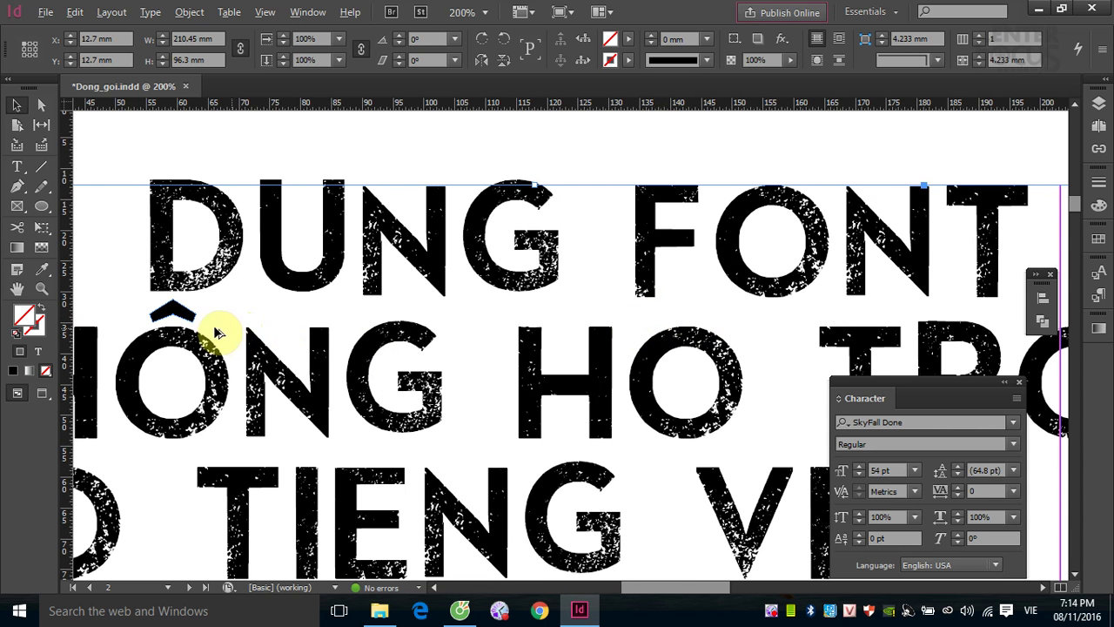
{"action": "left_click_drag", "start_coordinate": [186, 315], "coordinate": [701, 322]}
{"action": "left_click_drag", "start_coordinate": [702, 322], "coordinate": [702, 317]}
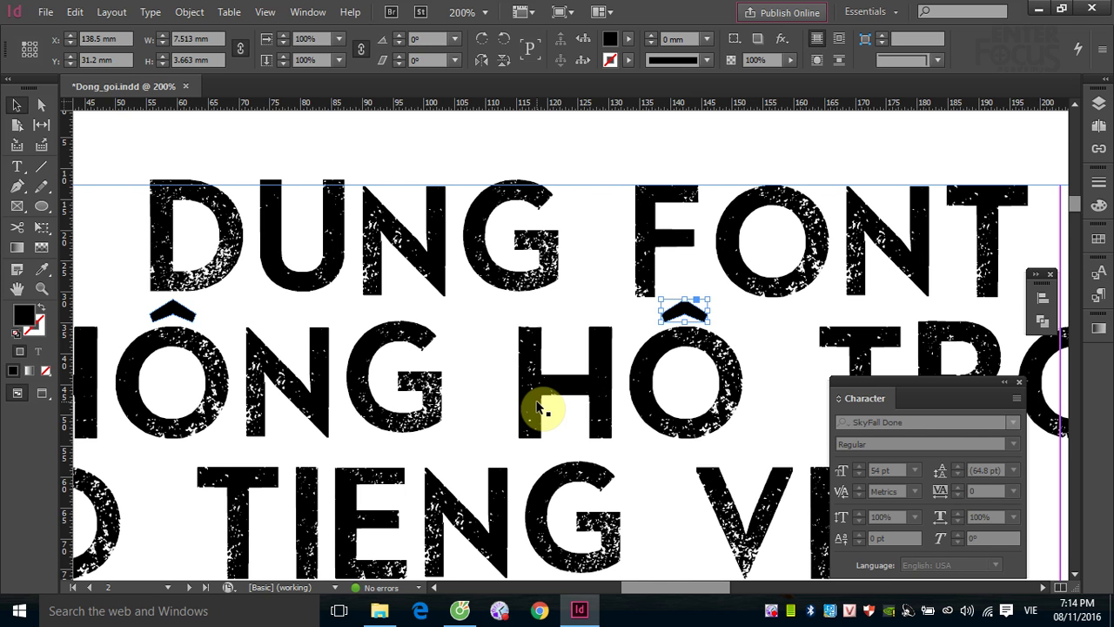
{"action": "key", "text": "ctrl+minus"}
{"action": "key", "text": "ctrl+minus"}
{"action": "key", "text": "ctrl+minus"}
{"action": "key", "text": "ctrl+minus"}
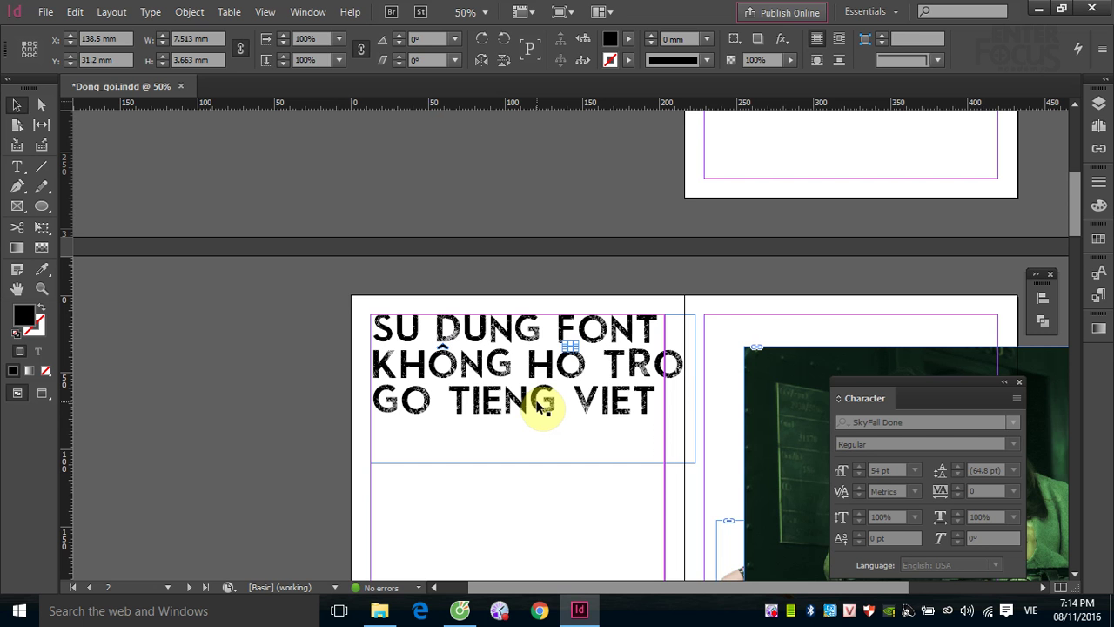
{"action": "left_click", "coordinate": [285, 432]}
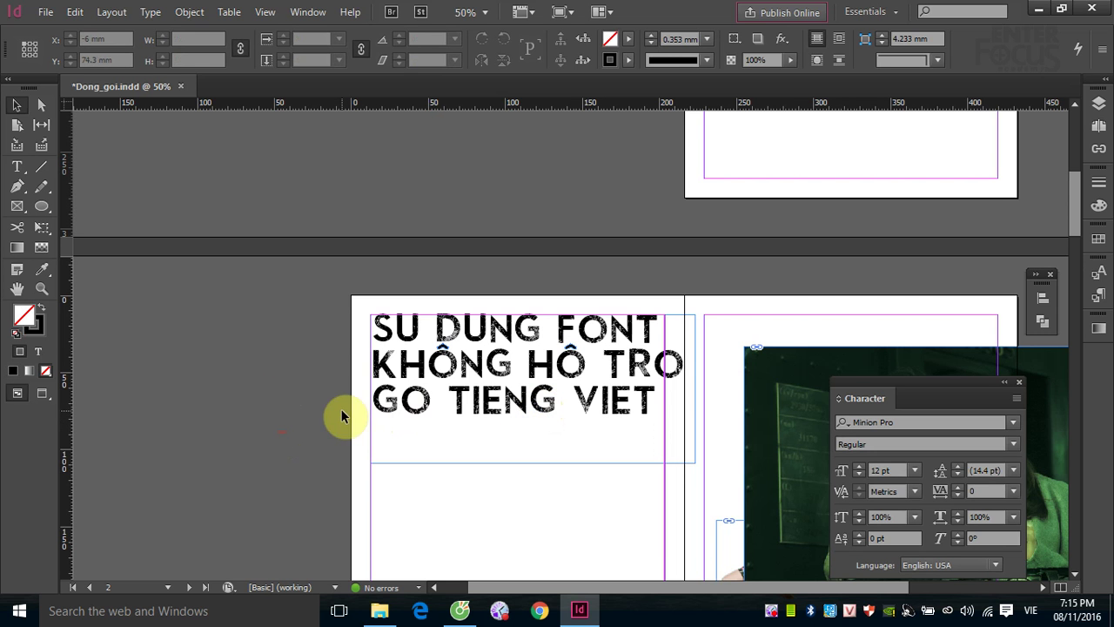